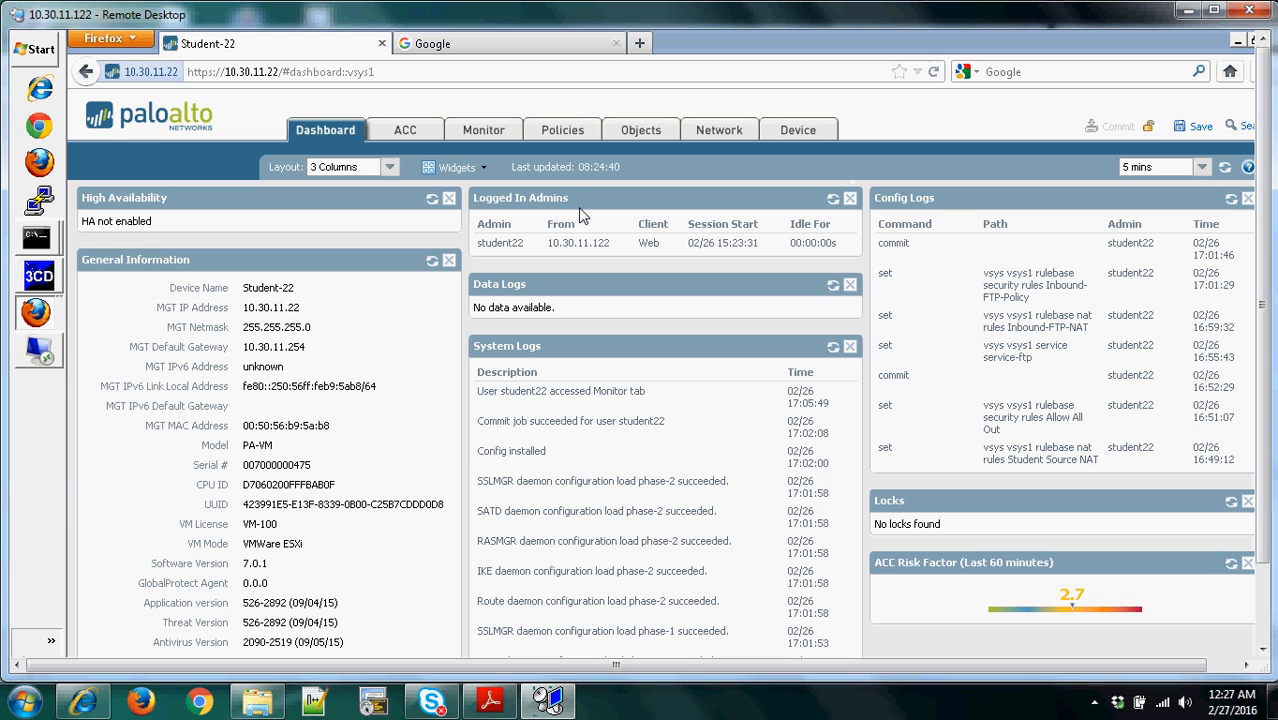
# - Examine the lab network diagram in the PAN-EDU-201 lab settings handout PDF and return to the remote desktop session
pyautogui.click(489, 702)
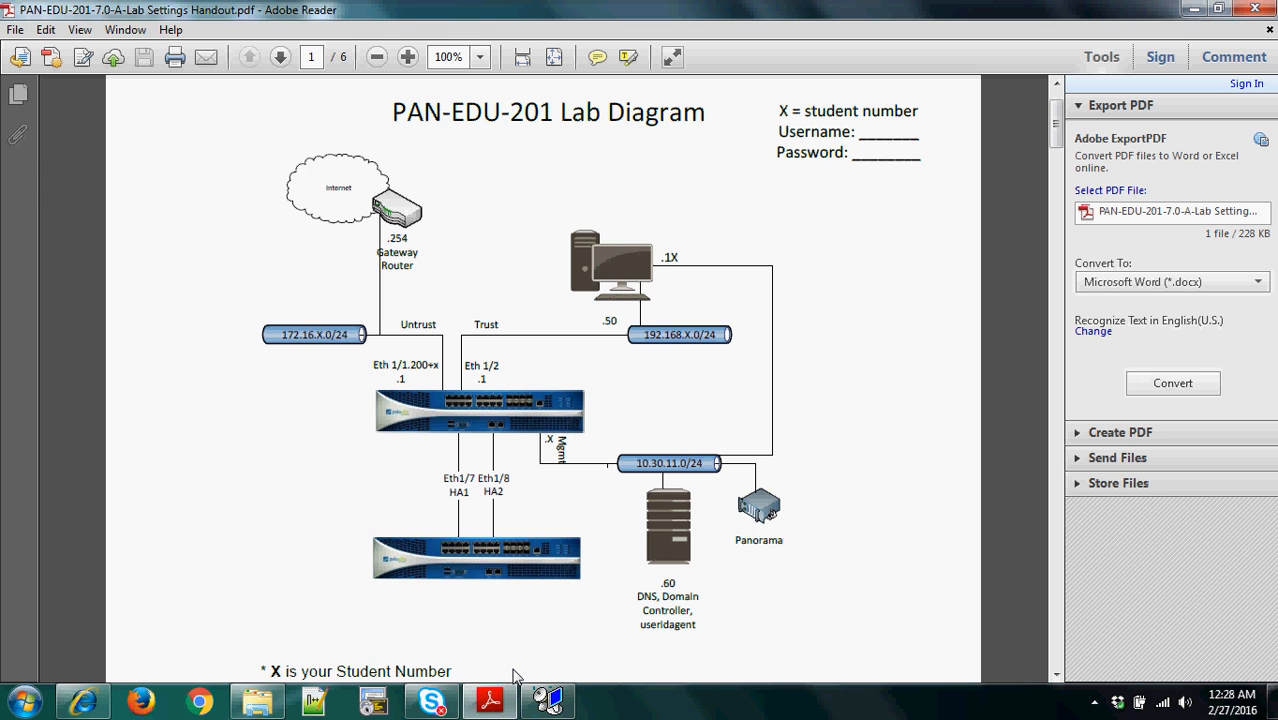
pyautogui.click(548, 703)
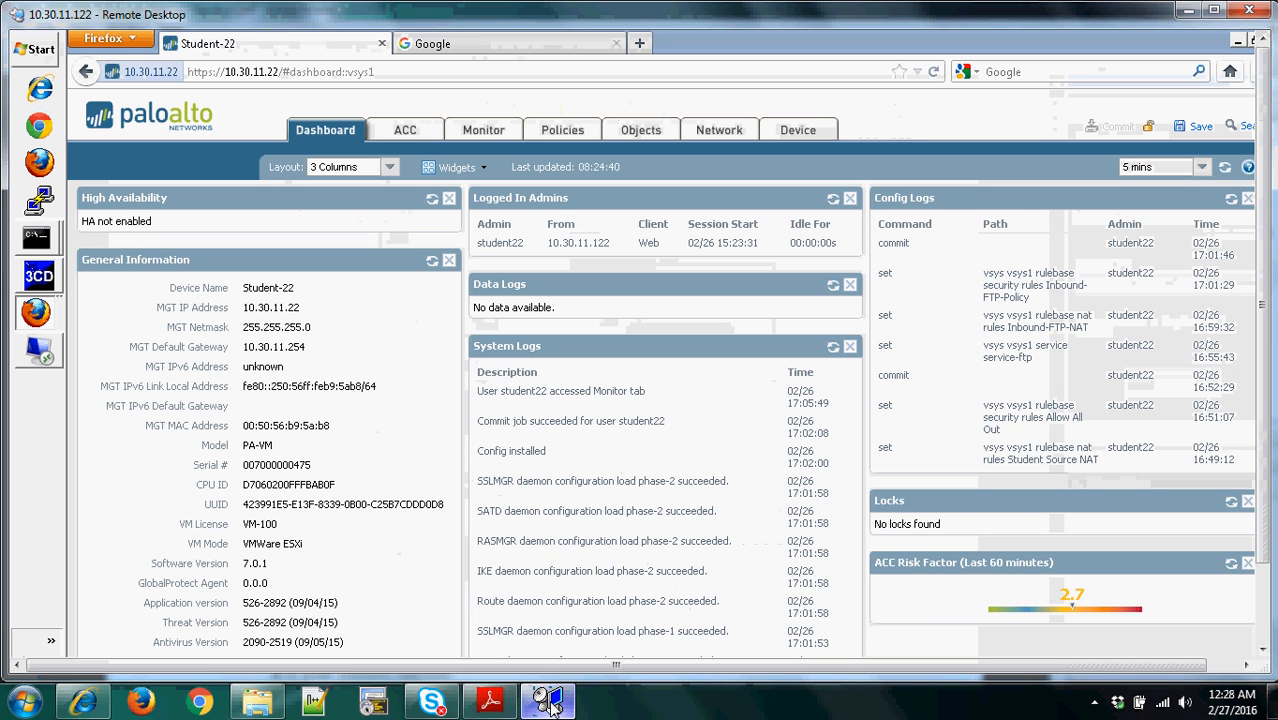
# - Search the firewall's application objects for facebook and examine its sub-applications
pyautogui.click(643, 136)
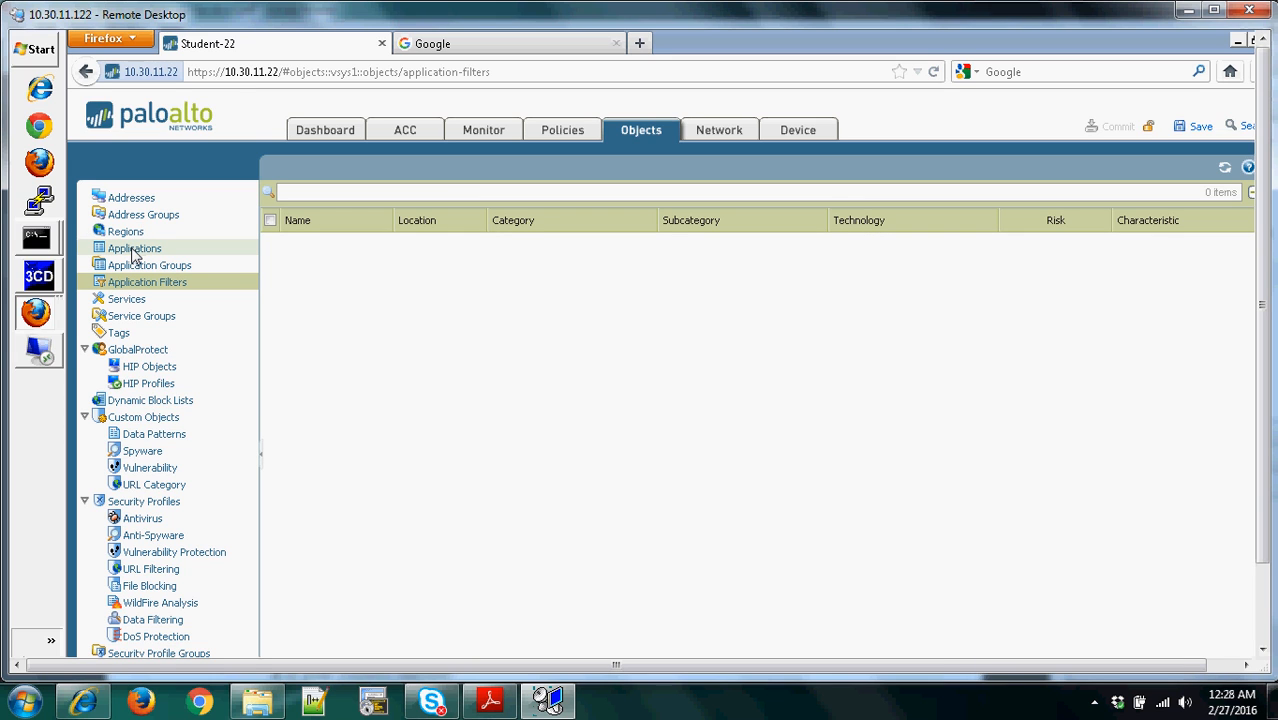
pyautogui.click(134, 249)
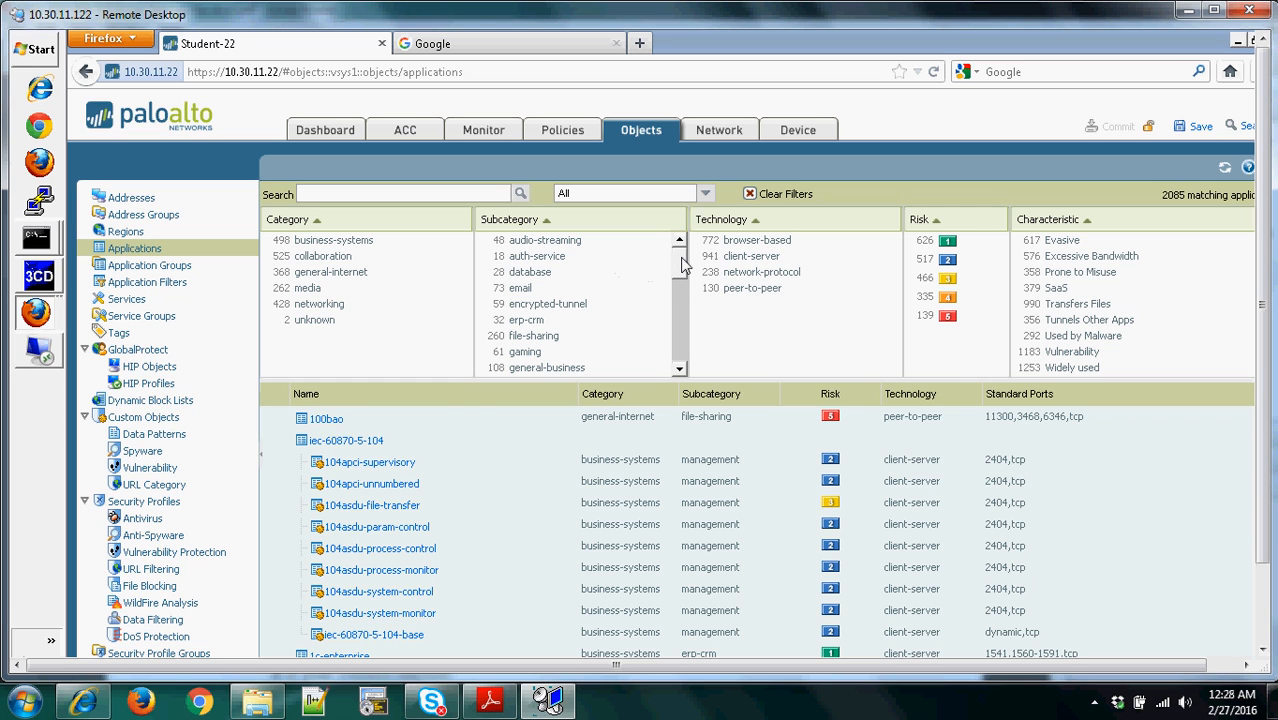
pyautogui.scroll(-1, 683, 262)
pyautogui.scroll(1, 683, 262)
pyautogui.click(320, 196)
pyautogui.write('facebook')
pyautogui.press('Return')
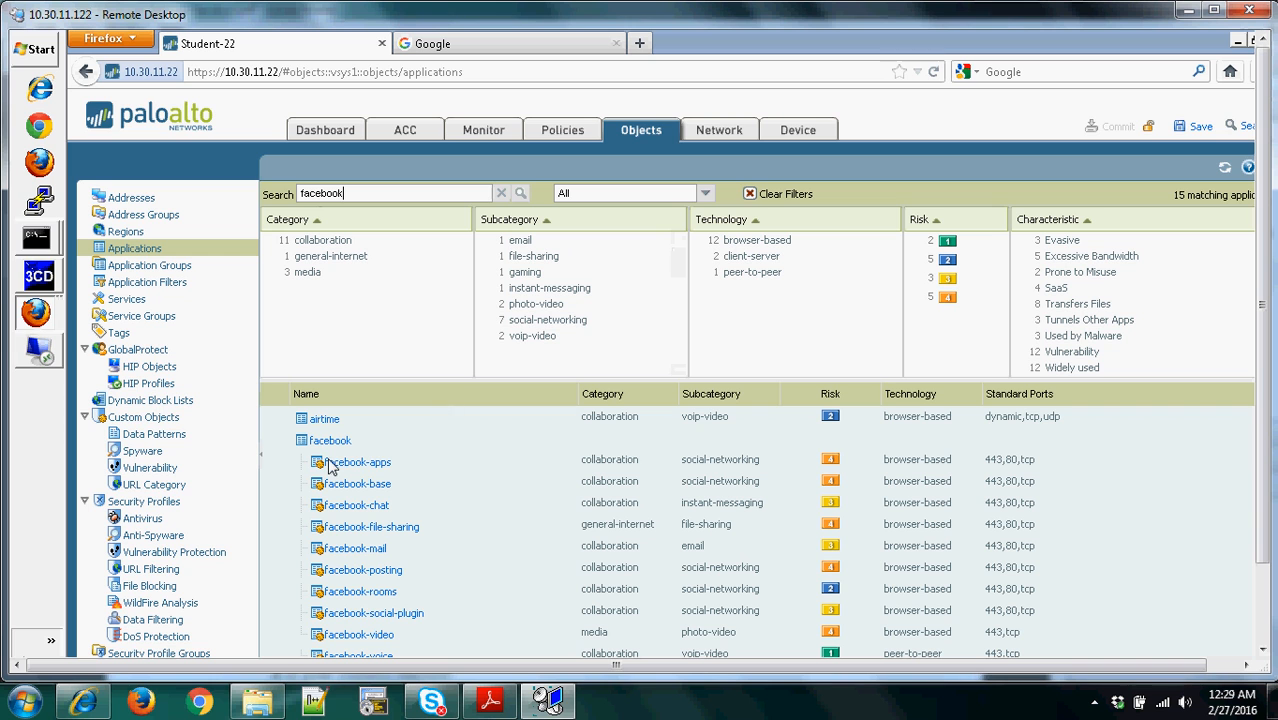
pyautogui.moveTo(330, 467)
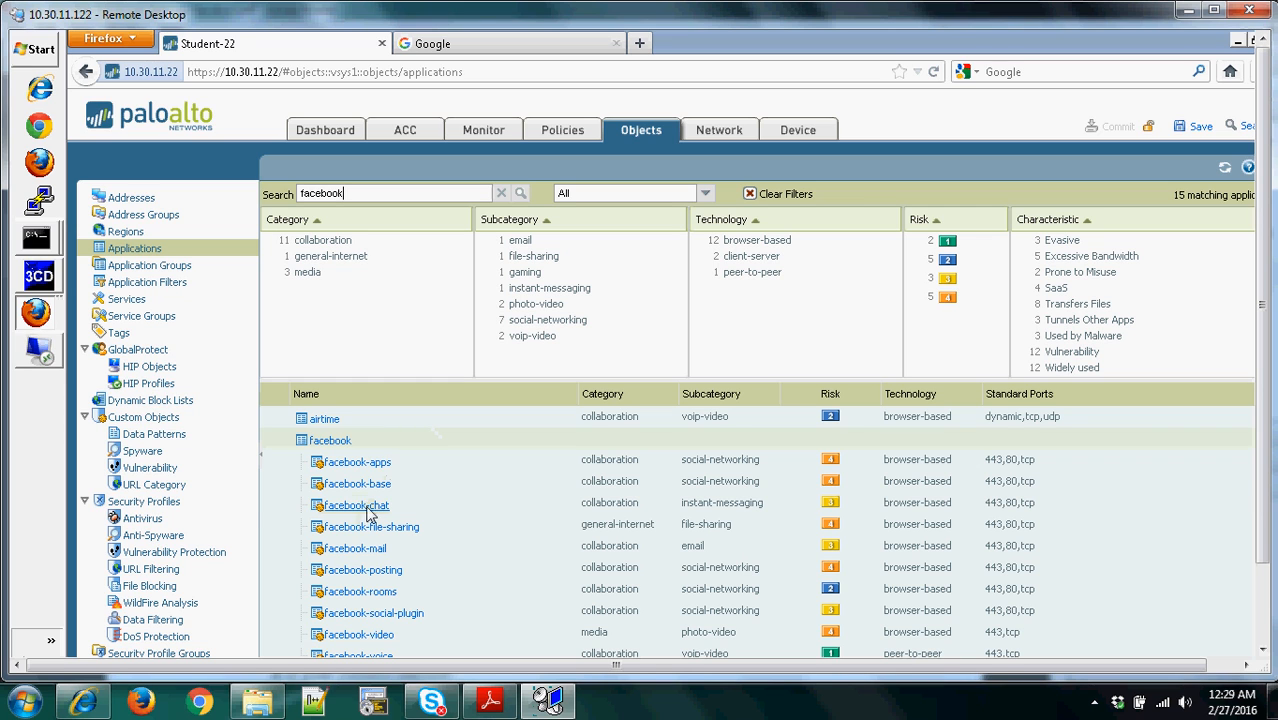
pyautogui.moveTo(370, 512)
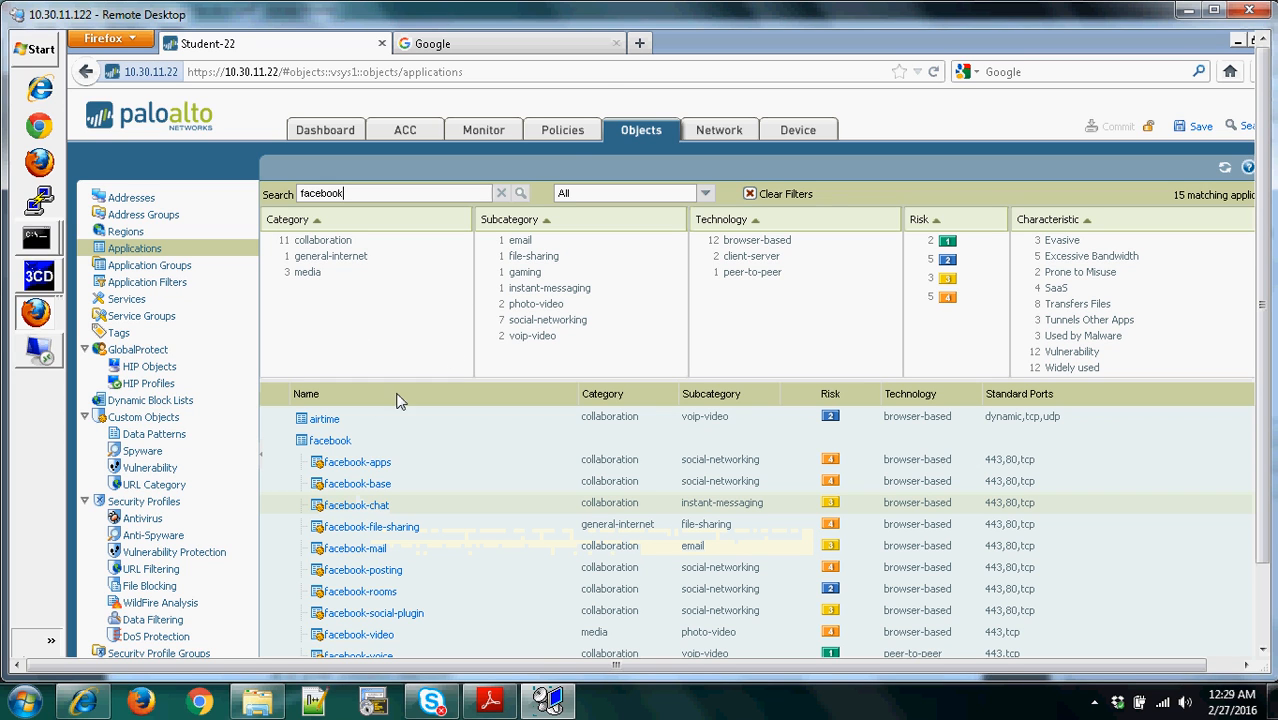
# - Open the security policy rulebase and review its rules
pyautogui.click(563, 136)
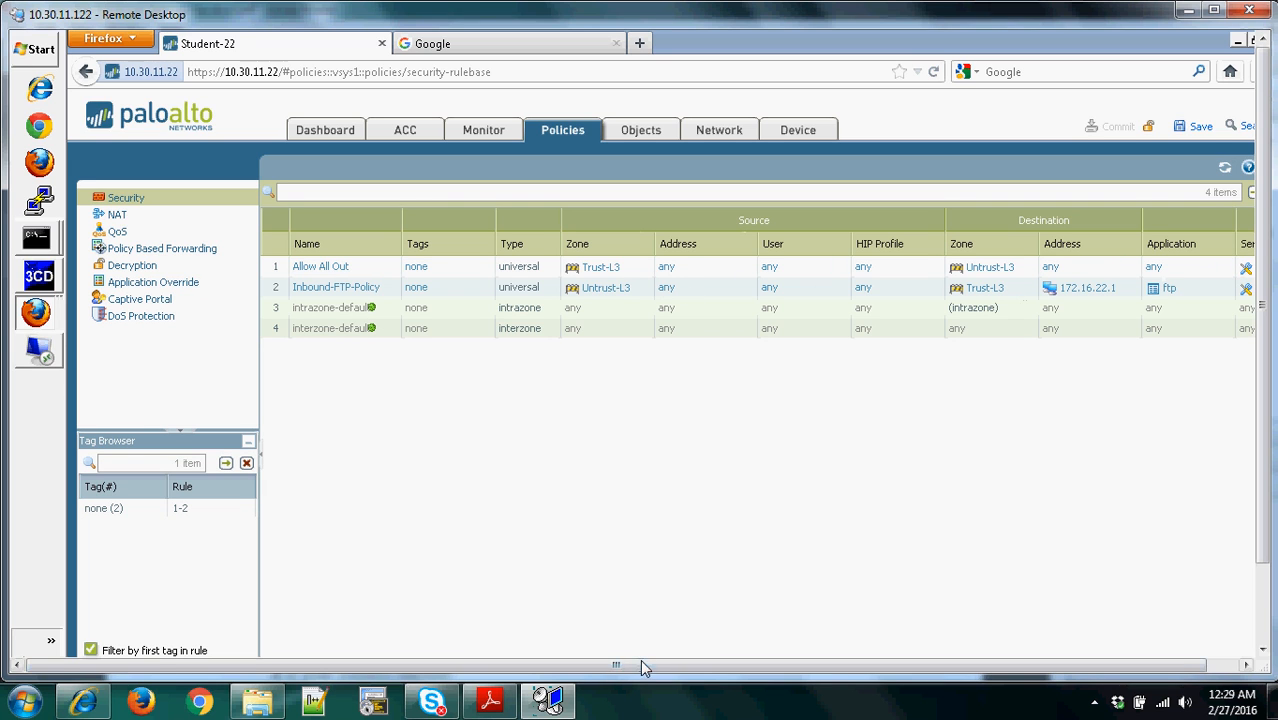
pyautogui.moveTo(643, 663); pyautogui.dragTo(573, 670)
pyautogui.moveTo(1265, 521)
pyautogui.mouseDown()
pyautogui.moveTo(1264, 603)
pyautogui.moveTo(1265, 525)
pyautogui.mouseUp()
pyautogui.moveTo(1262, 384)
pyautogui.mouseDown()
pyautogui.moveTo(1257, 445)
pyautogui.moveTo(1263, 380)
pyautogui.mouseUp()
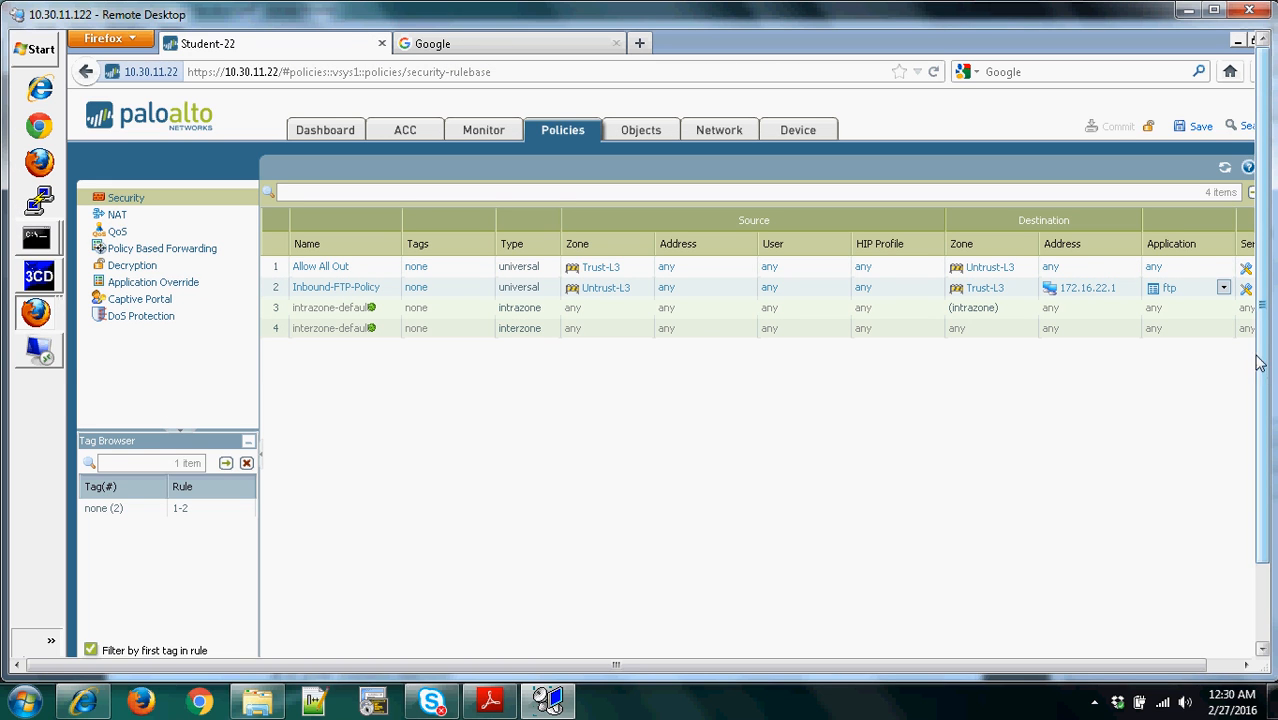
# - Try adding facebook-chat as an application in the Allow All Out security rule, and discard the edit
pyautogui.click(337, 275)
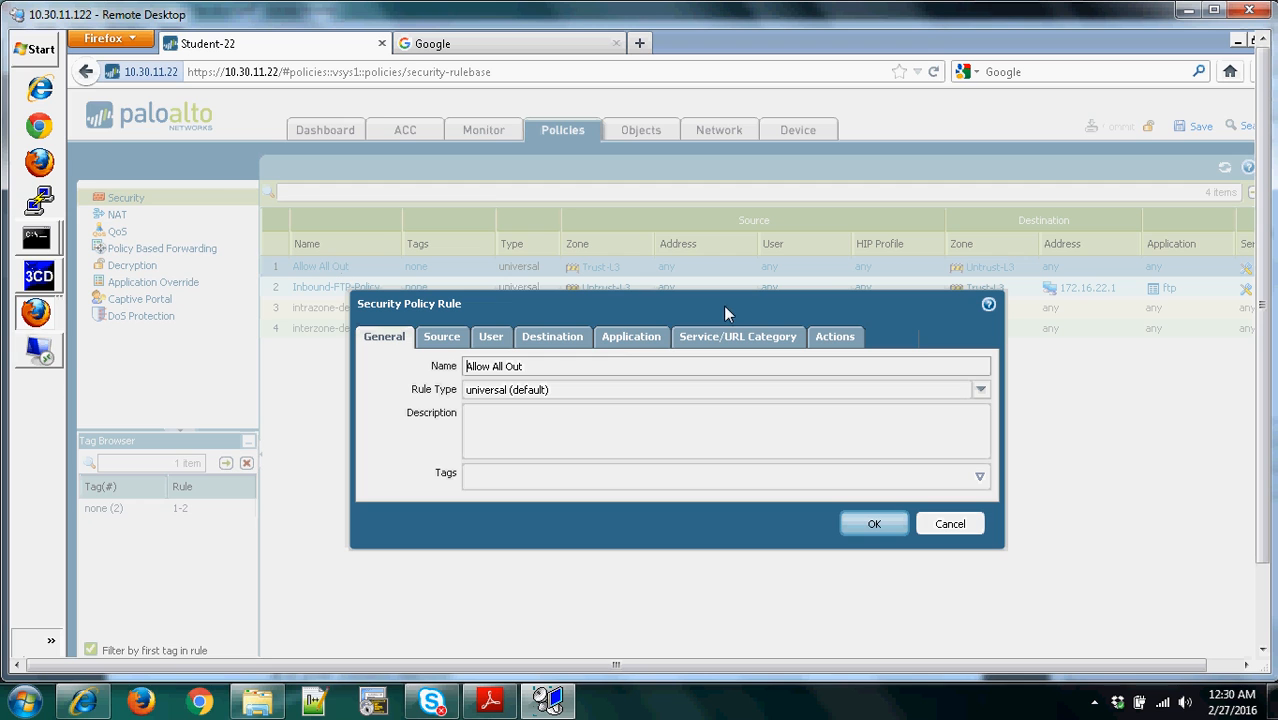
pyautogui.click(622, 340)
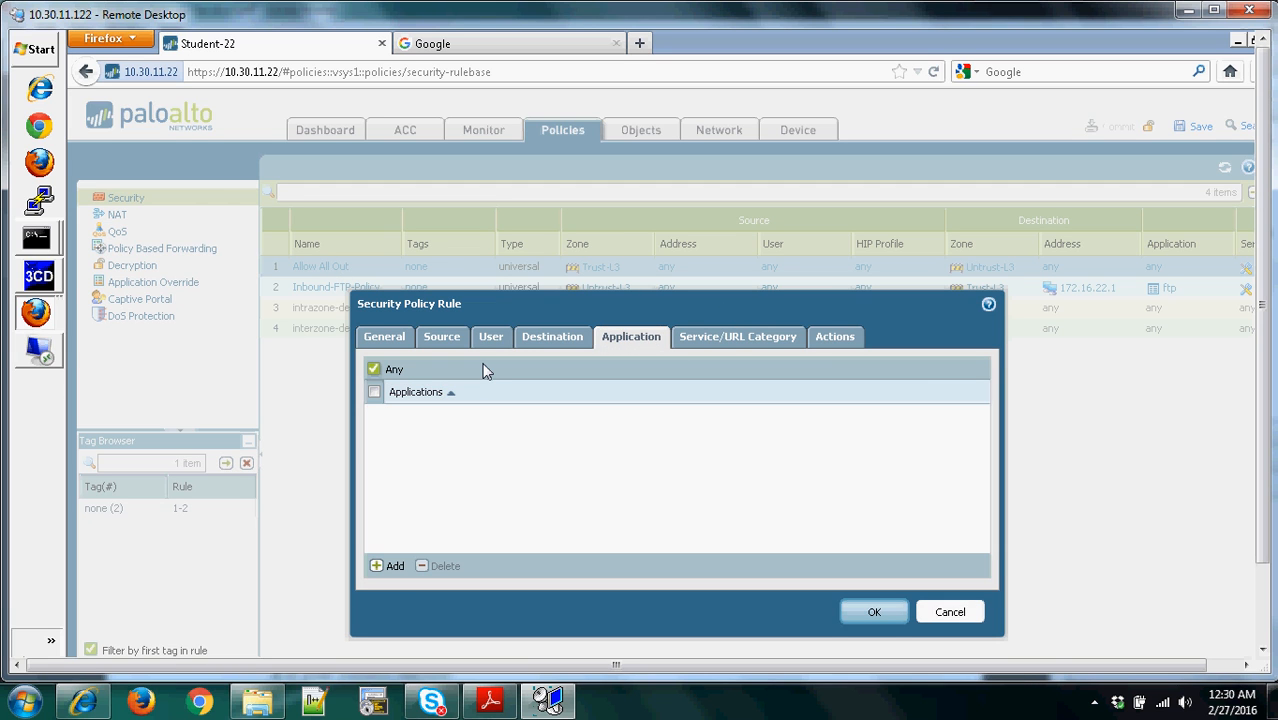
pyautogui.click(377, 566)
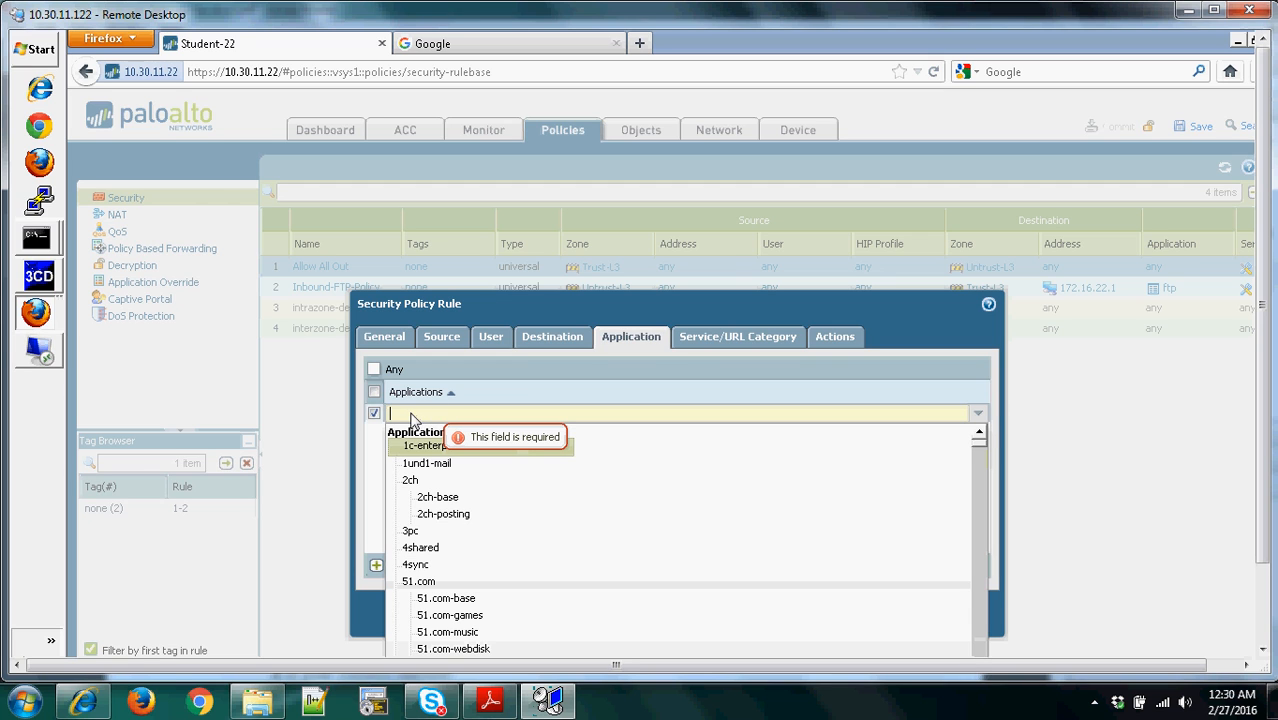
pyautogui.write('faceboo')
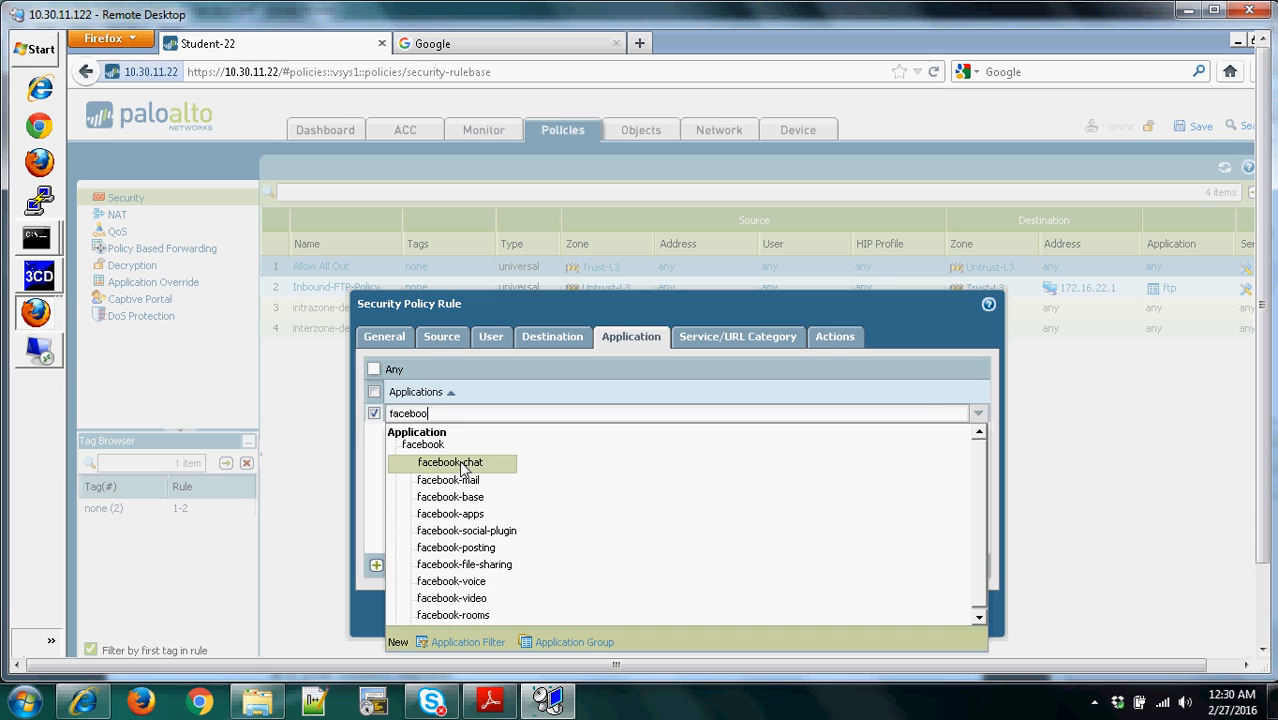
pyautogui.click(461, 464)
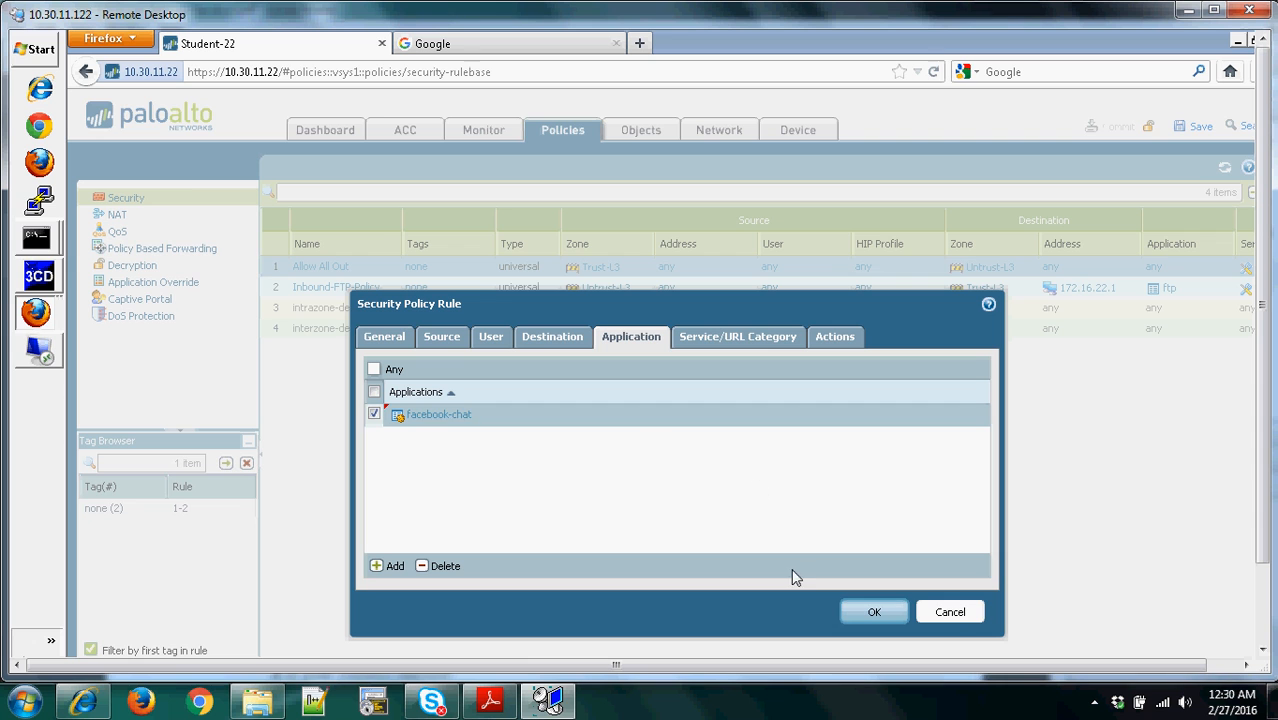
pyautogui.click(950, 612)
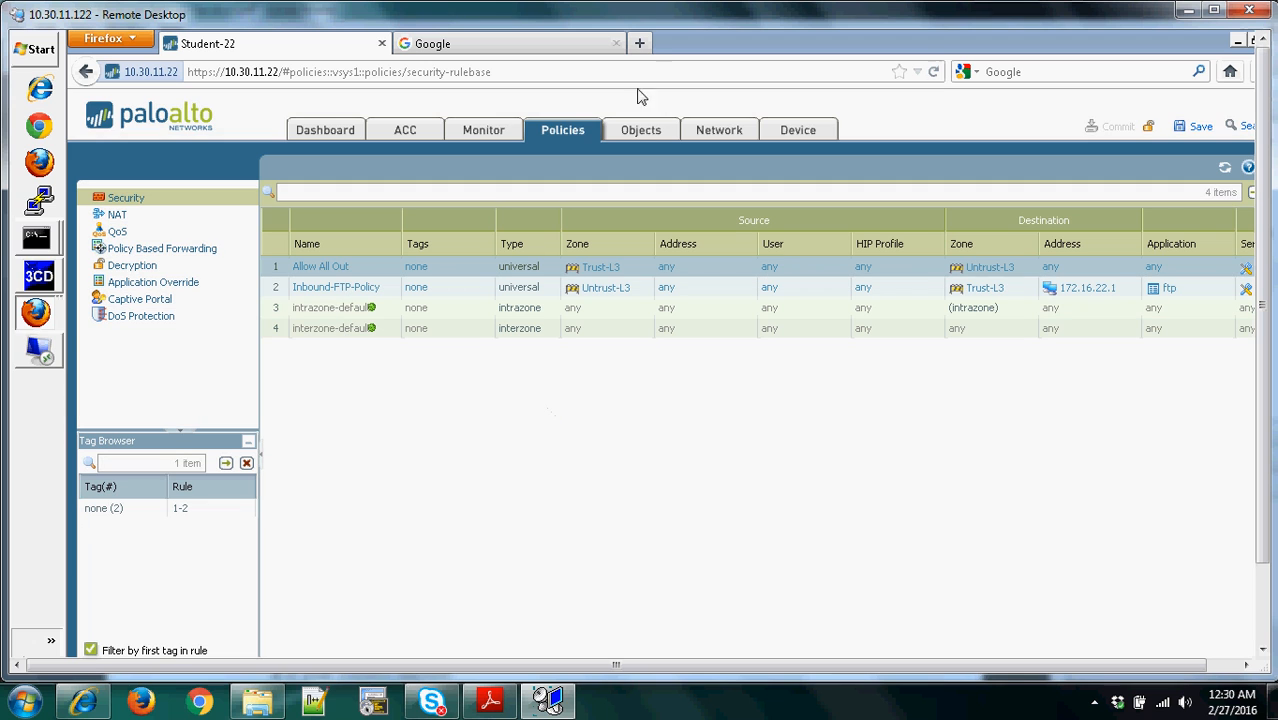
# - View the application groups and the service objects defined on the firewall
pyautogui.click(631, 140)
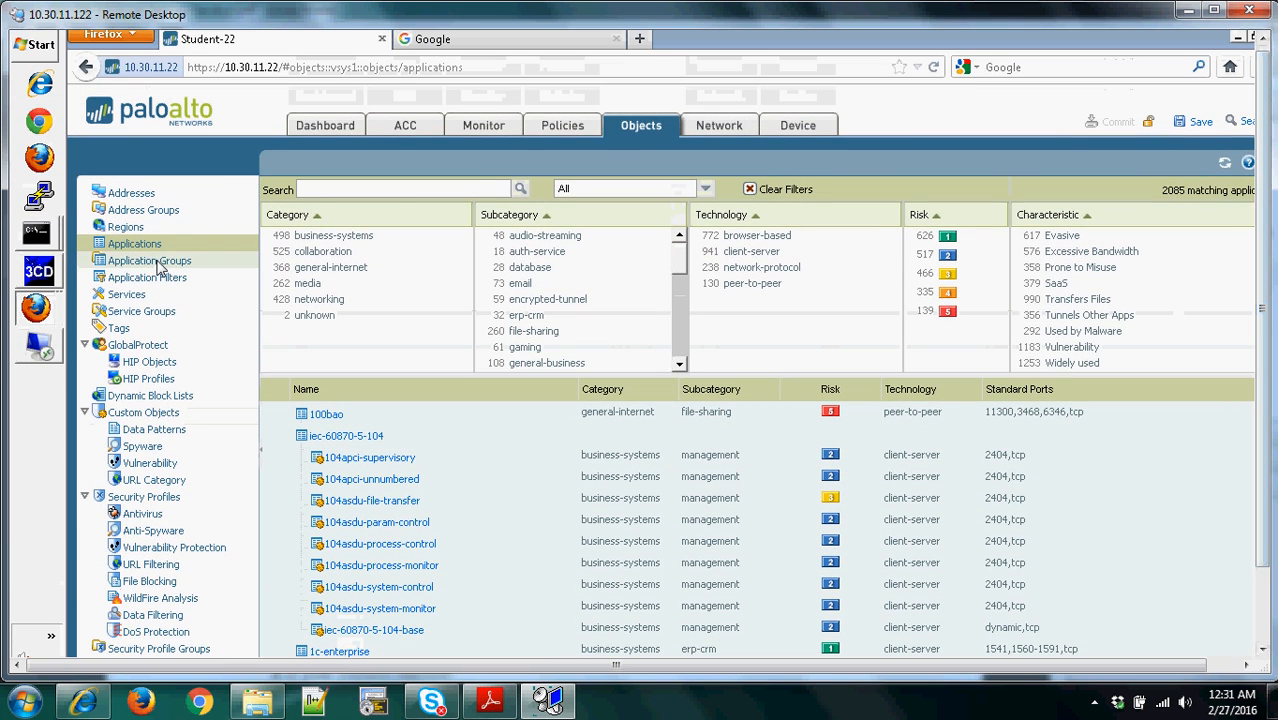
pyautogui.click(150, 261)
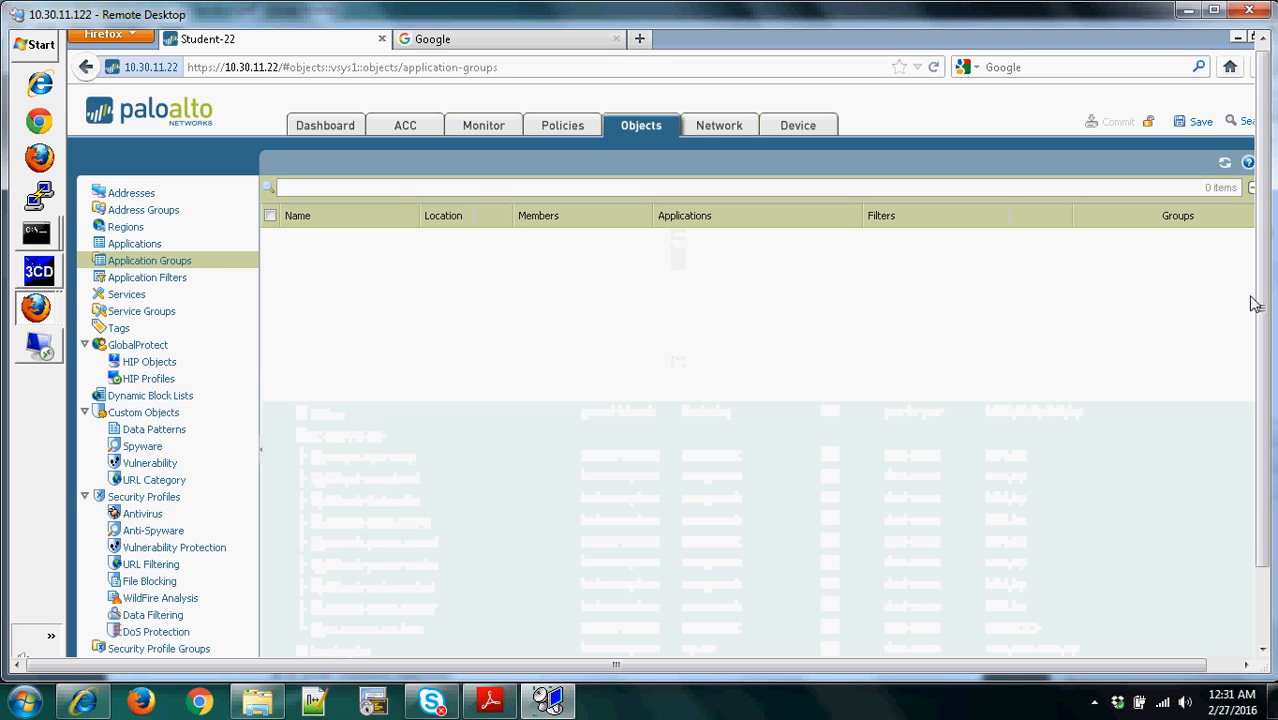
pyautogui.moveTo(1261, 305)
pyautogui.mouseDown()
pyautogui.moveTo(1263, 400)
pyautogui.moveTo(1265, 330)
pyautogui.mouseUp()
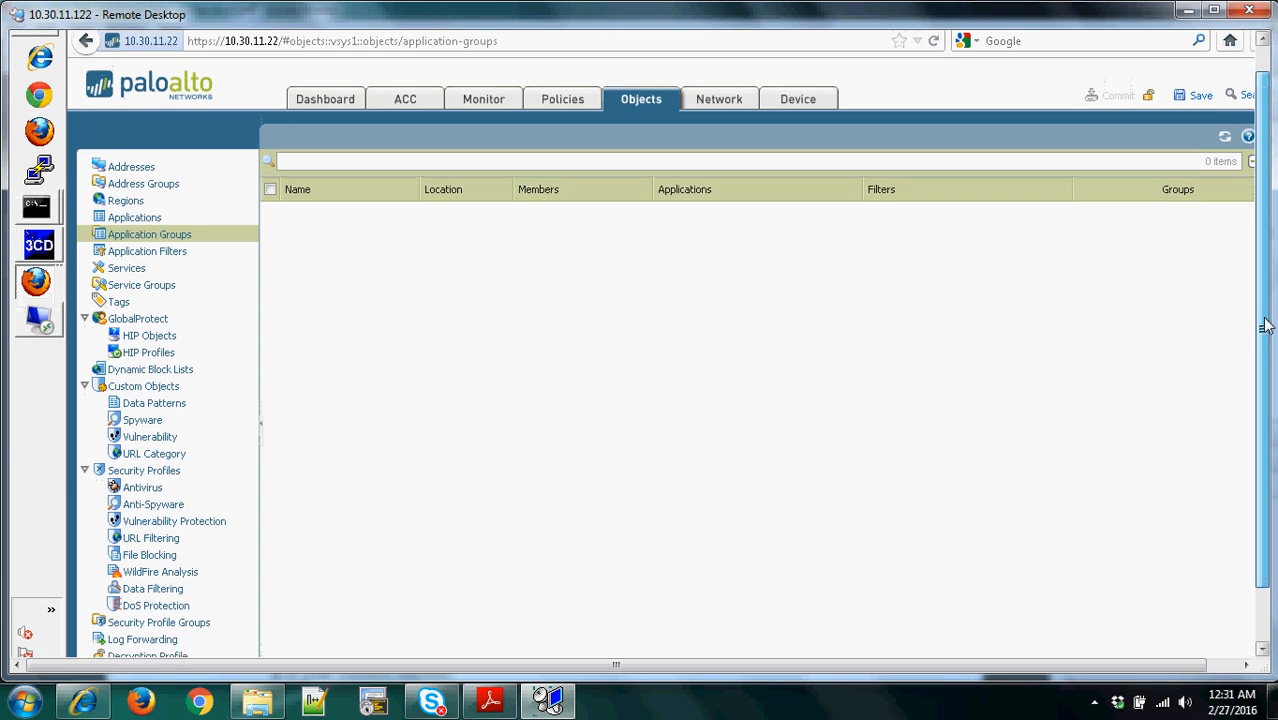
pyautogui.moveTo(1265, 330); pyautogui.dragTo(1265, 350)
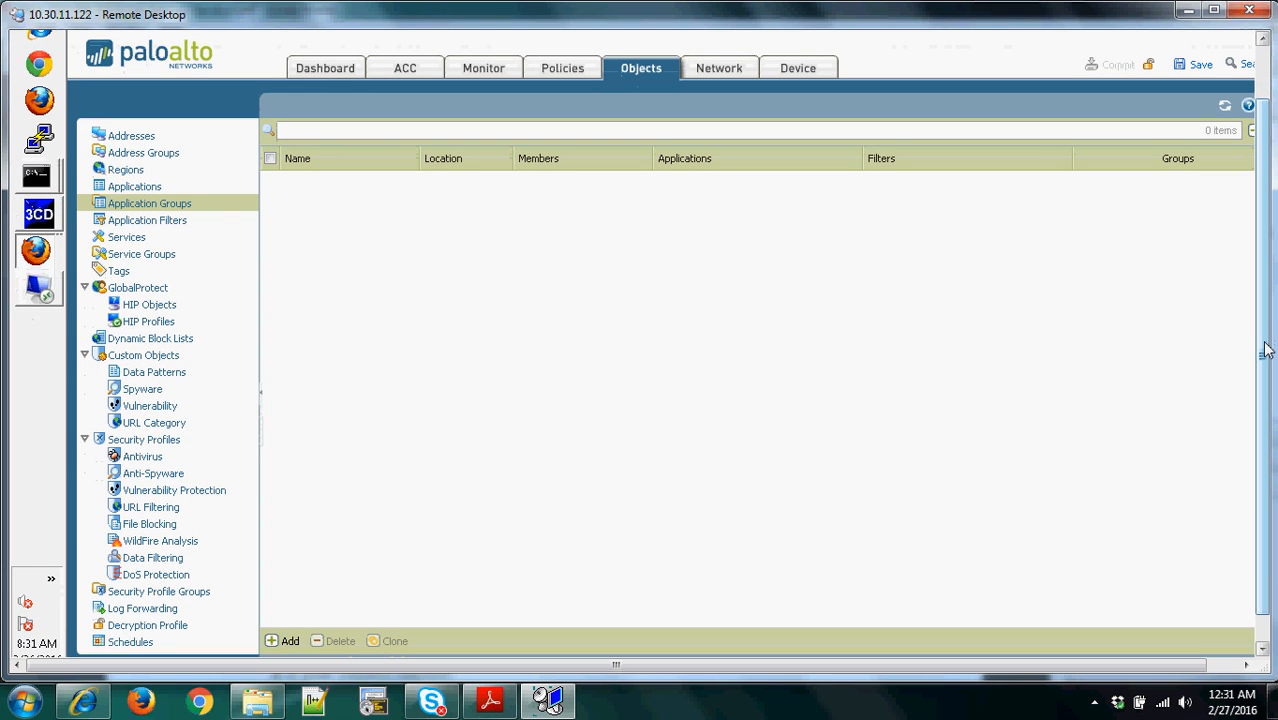
pyautogui.moveTo(1265, 350); pyautogui.dragTo(1265, 305)
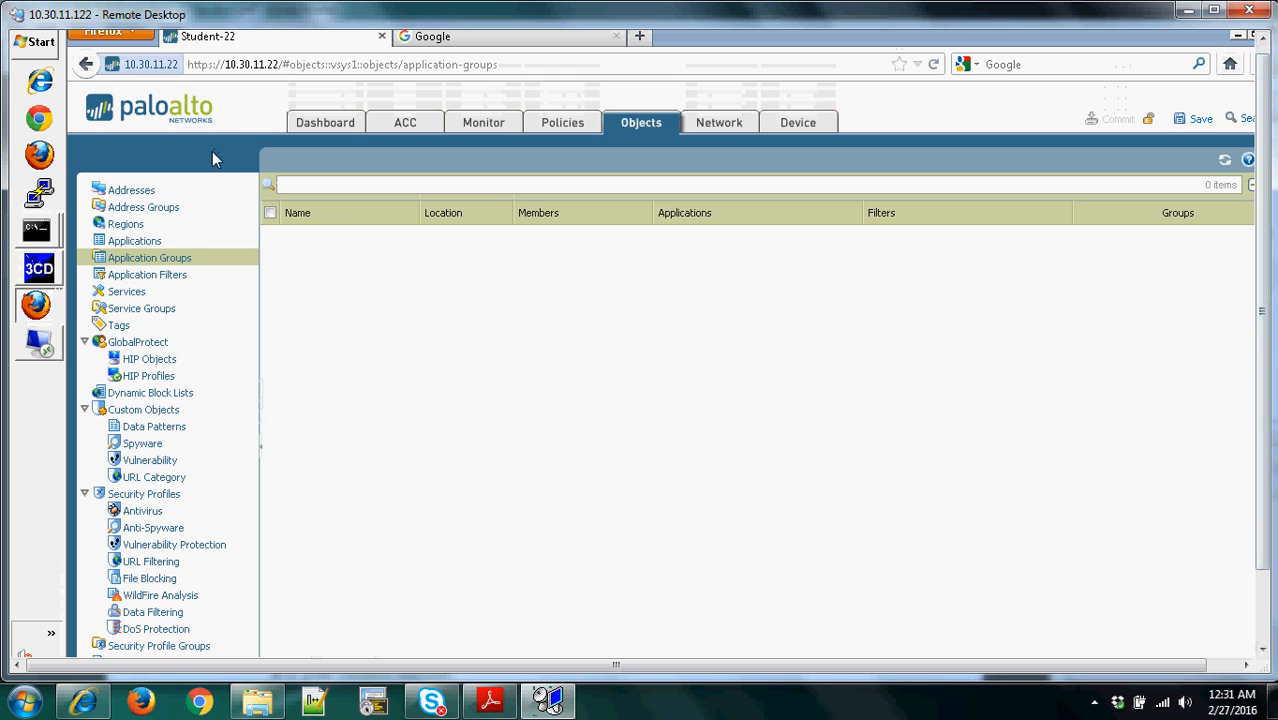
pyautogui.click(128, 292)
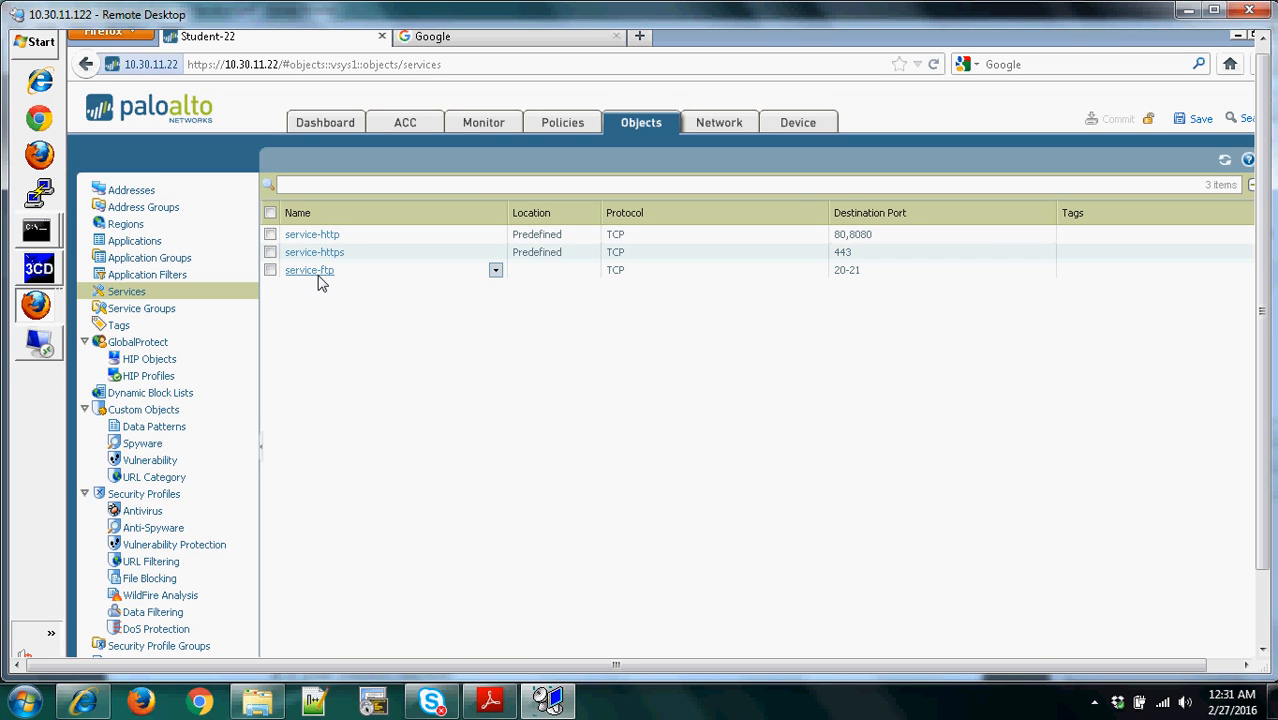
# - Browse the applications that can be added to a new application group, and discard the group
pyautogui.click(155, 260)
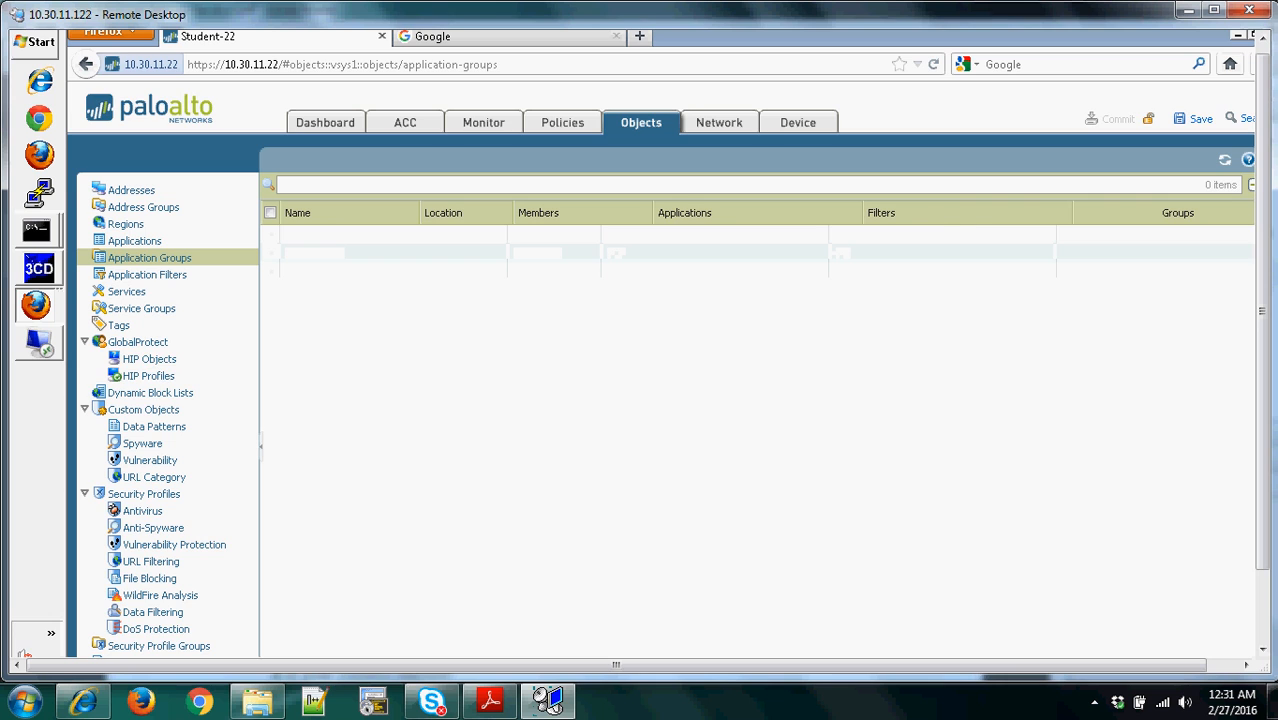
pyautogui.moveTo(1263, 320); pyautogui.dragTo(1260, 426)
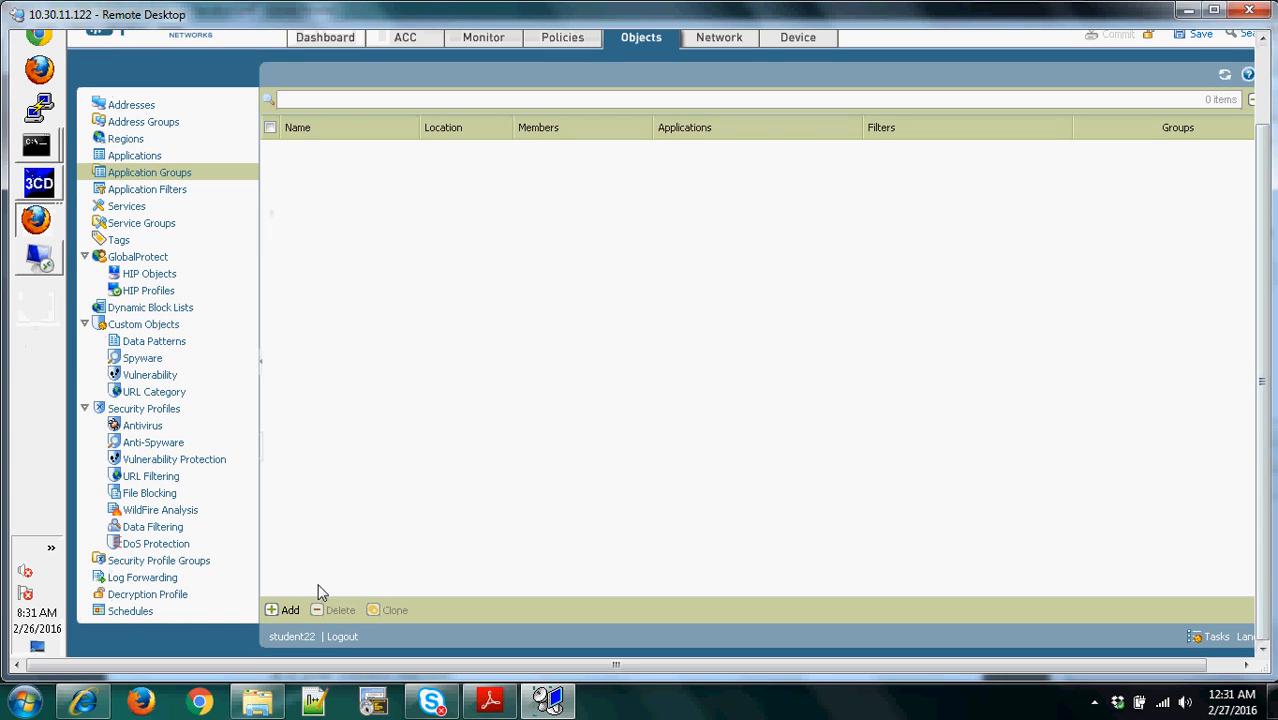
pyautogui.click(283, 611)
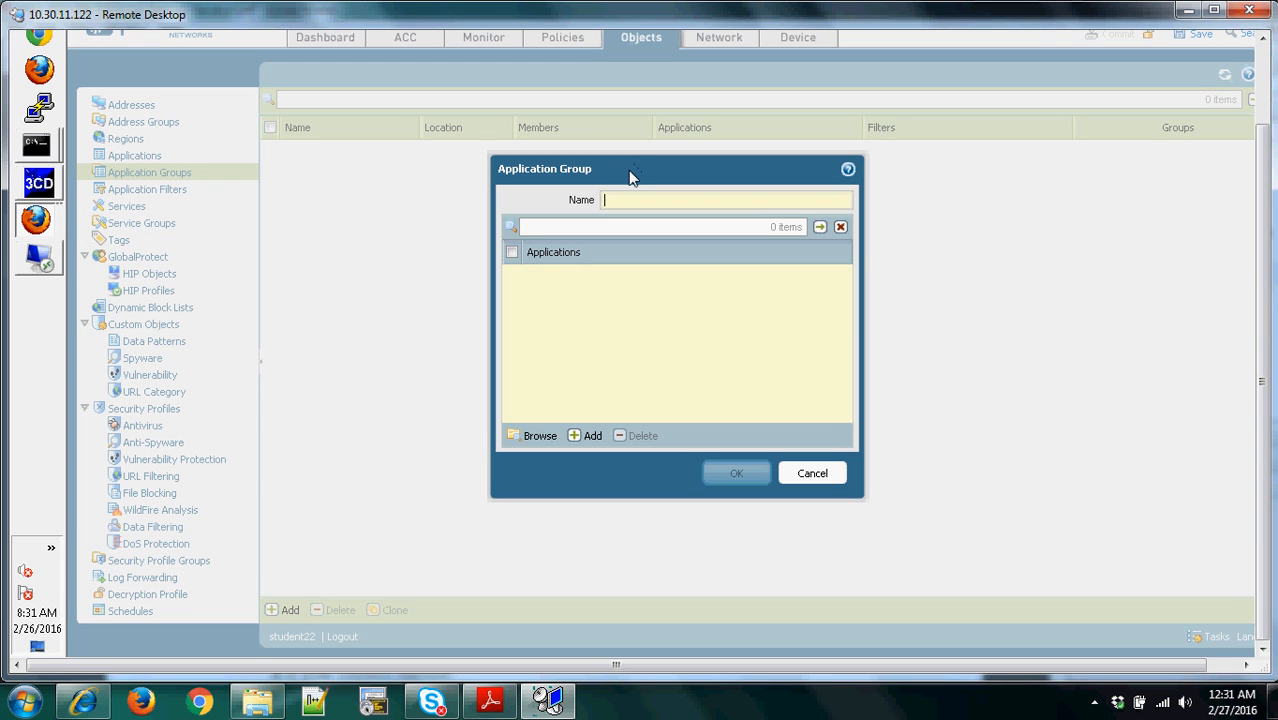
pyautogui.moveTo(630, 172); pyautogui.dragTo(593, 184)
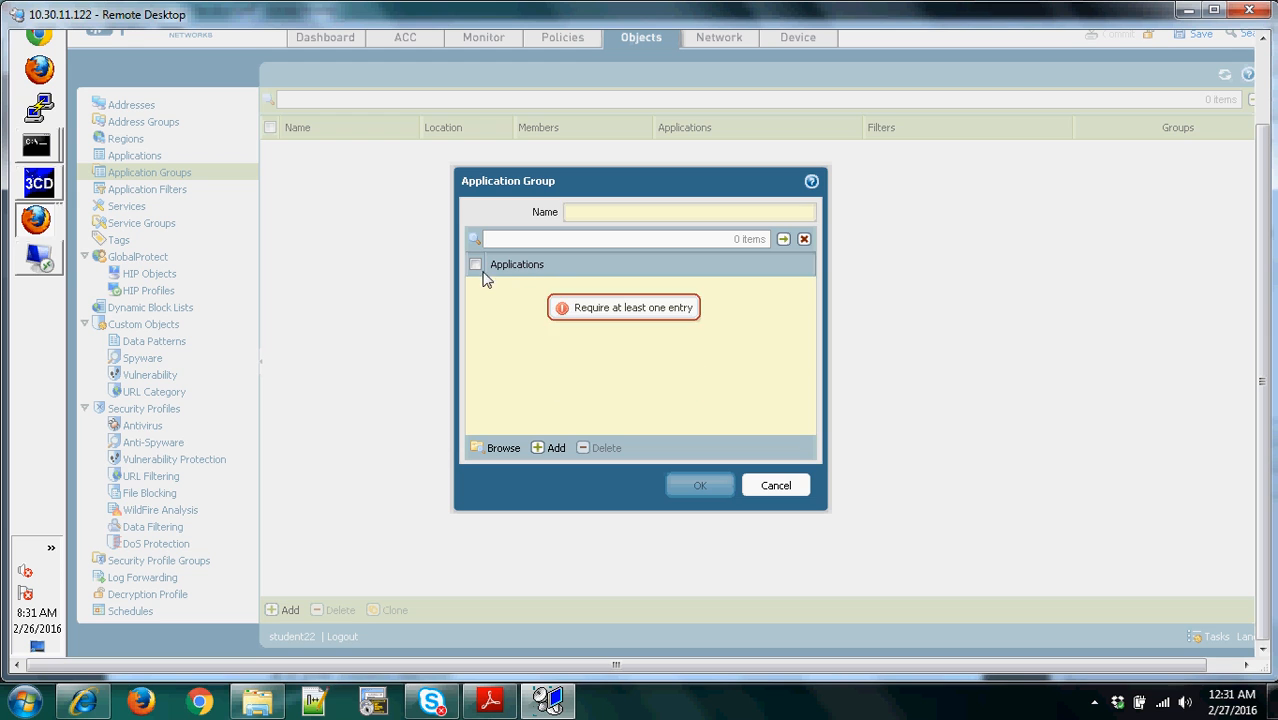
pyautogui.click(551, 447)
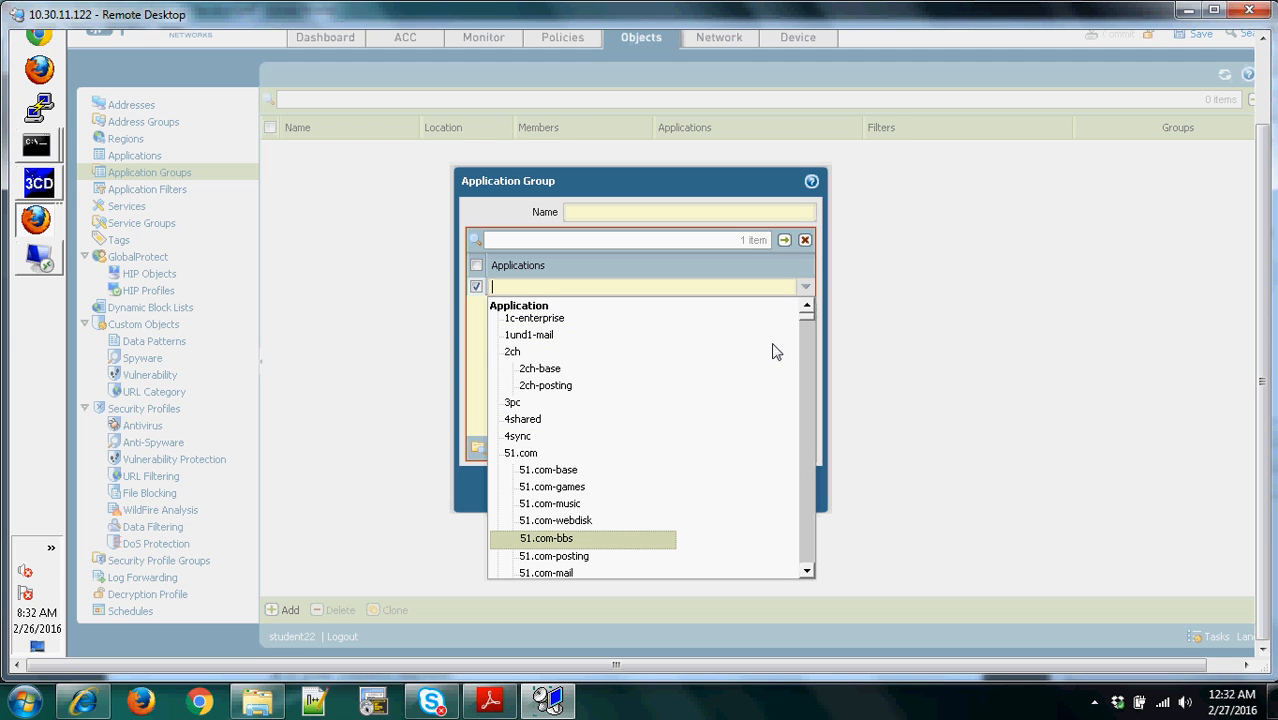
pyautogui.moveTo(808, 321); pyautogui.dragTo(808, 440)
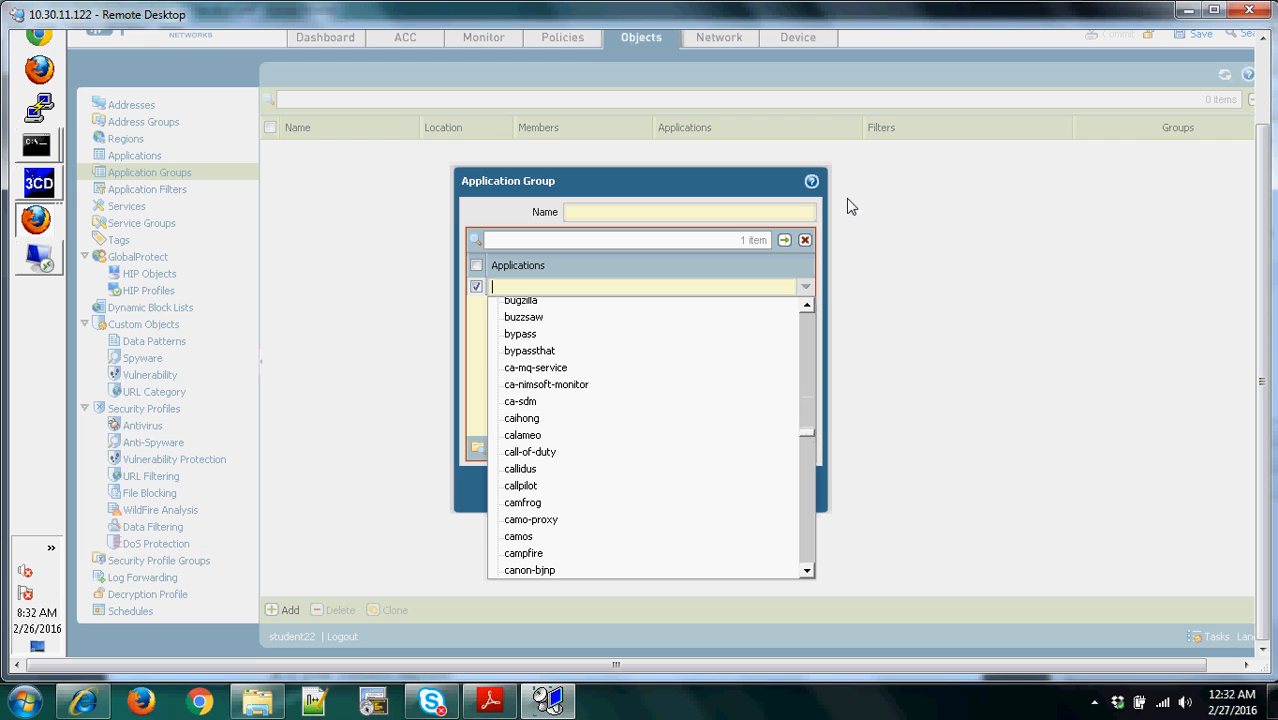
pyautogui.click(863, 379)
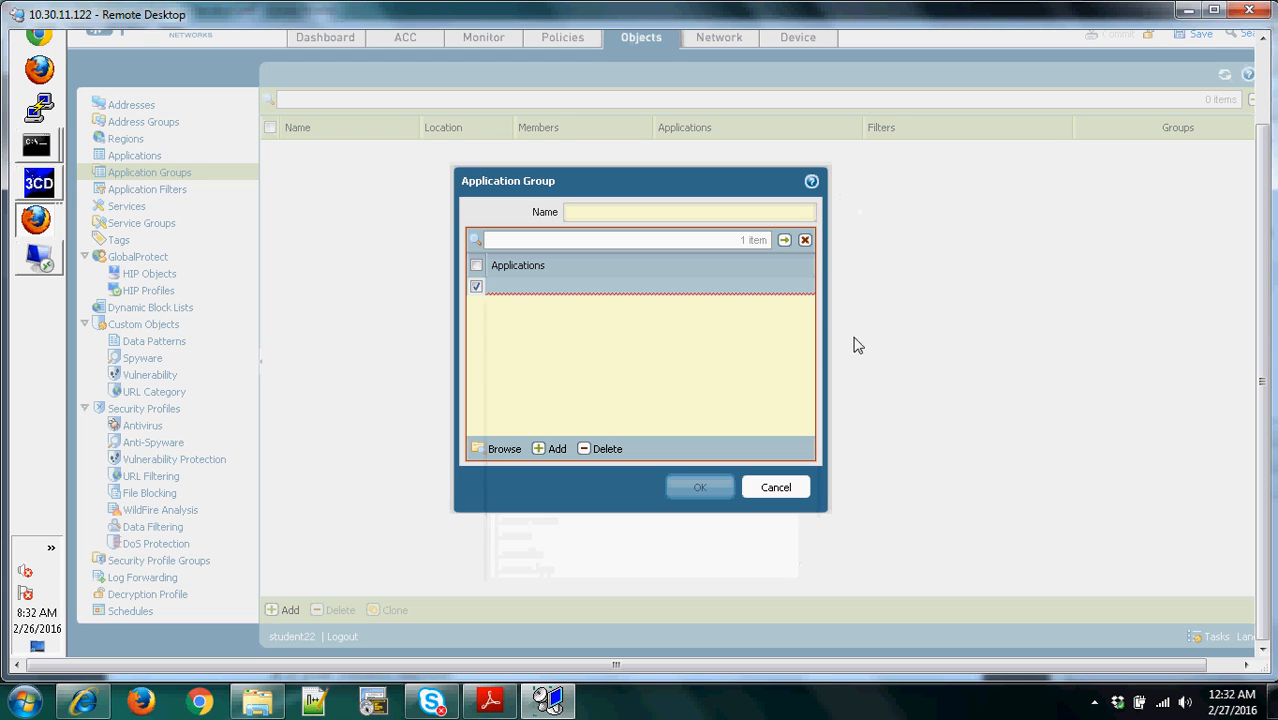
pyautogui.click(777, 488)
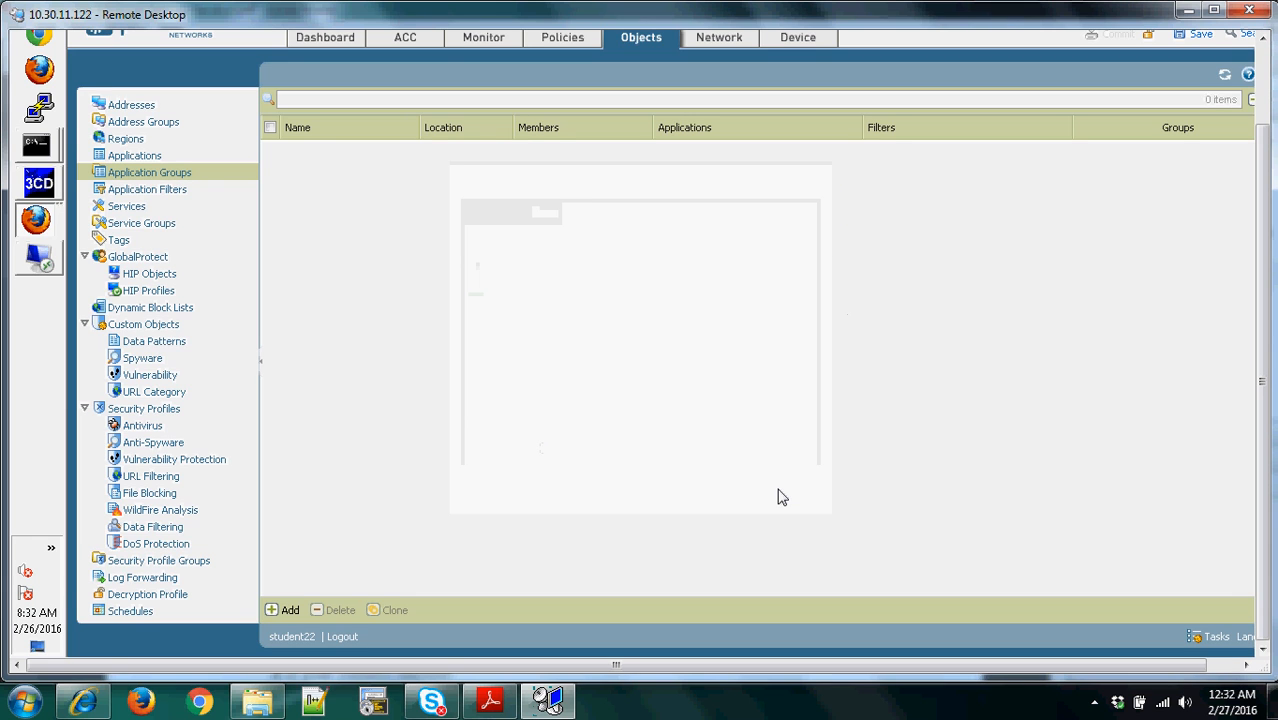
# - Search the application objects for facebook and open the details of facebook-apps
pyautogui.click(140, 160)
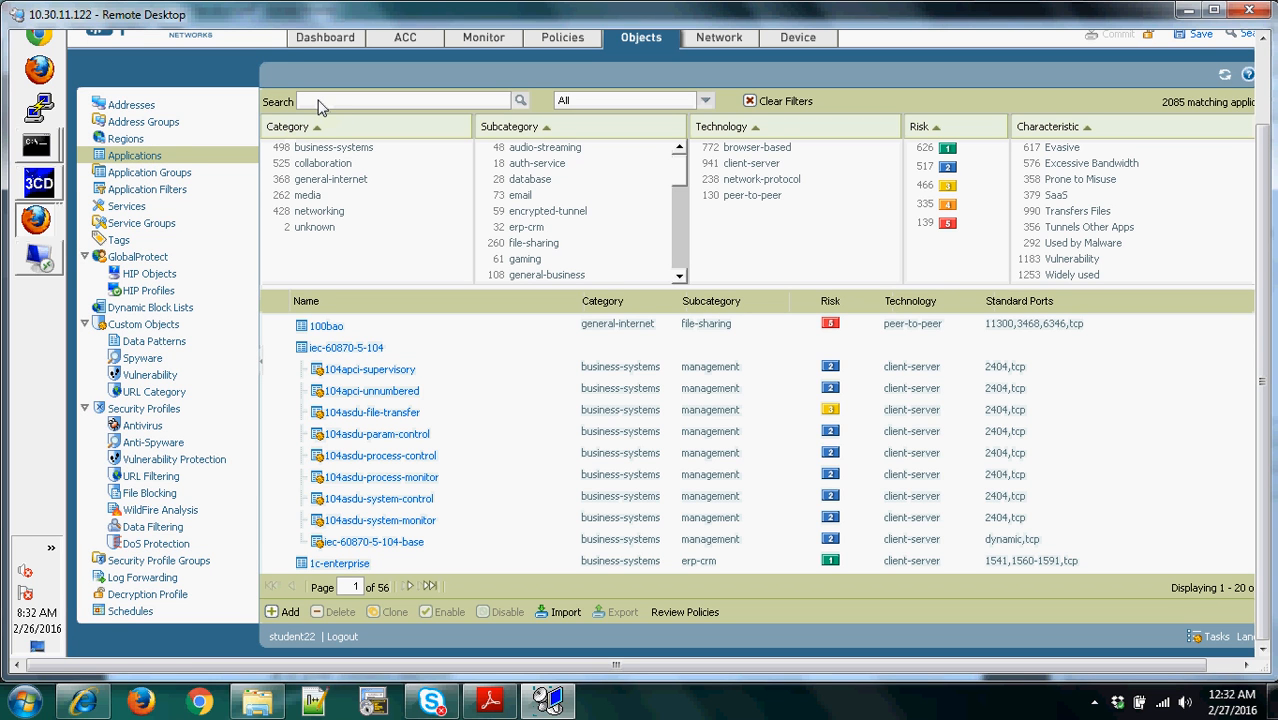
pyautogui.click(319, 104)
pyautogui.write('facebook')
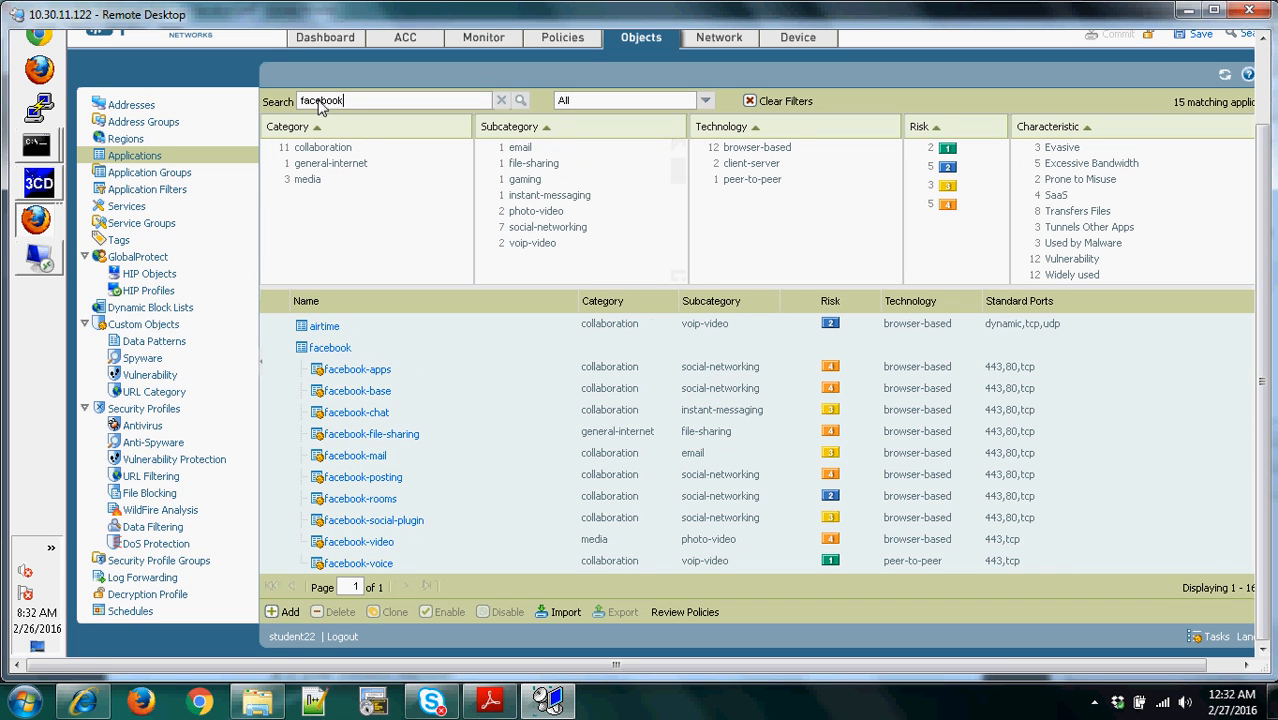
pyautogui.click(365, 370)
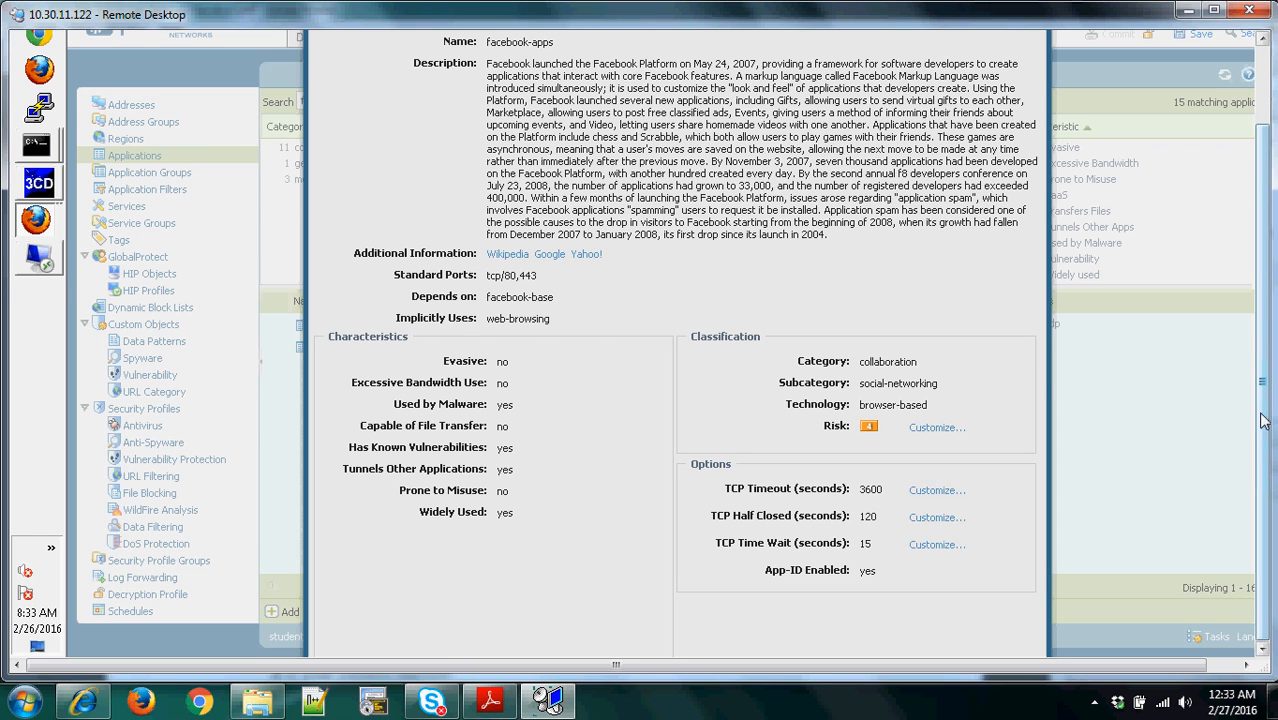
# - Switch the remote desktop to full screen and move the facebook-apps details window aside to read it
pyautogui.moveTo(1266, 418); pyautogui.dragTo(1262, 325)
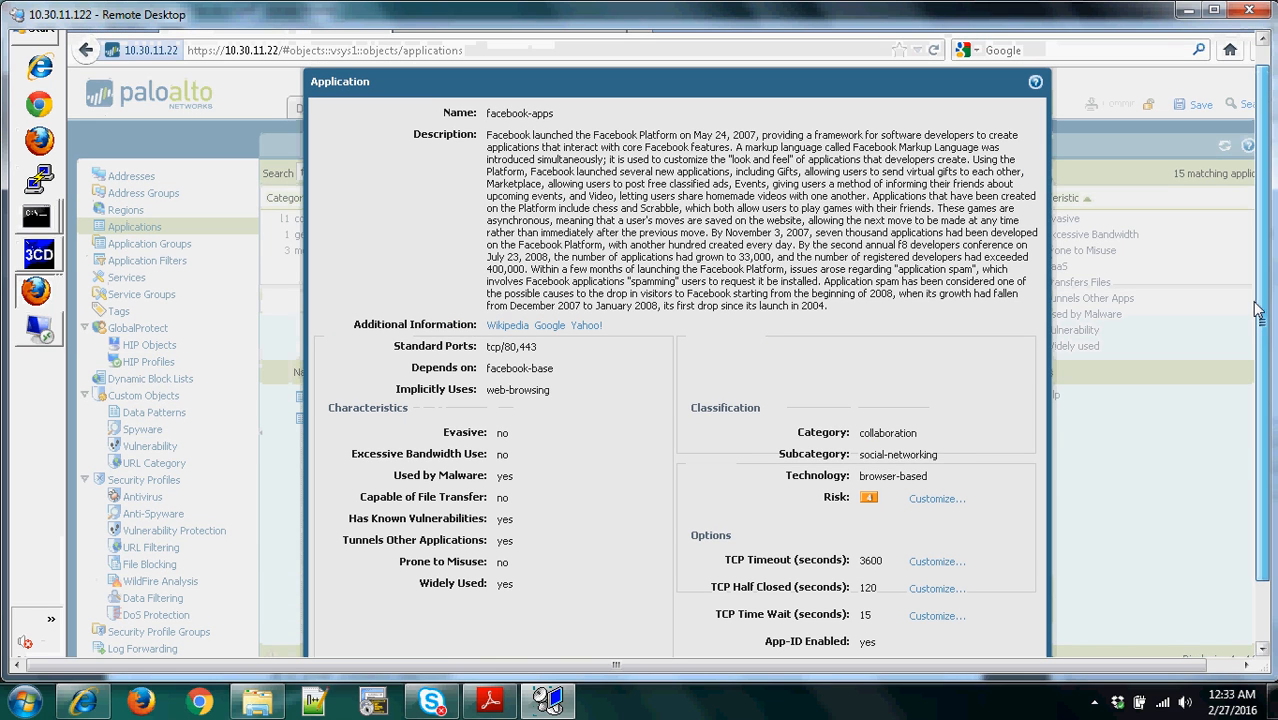
pyautogui.click(1219, 12)
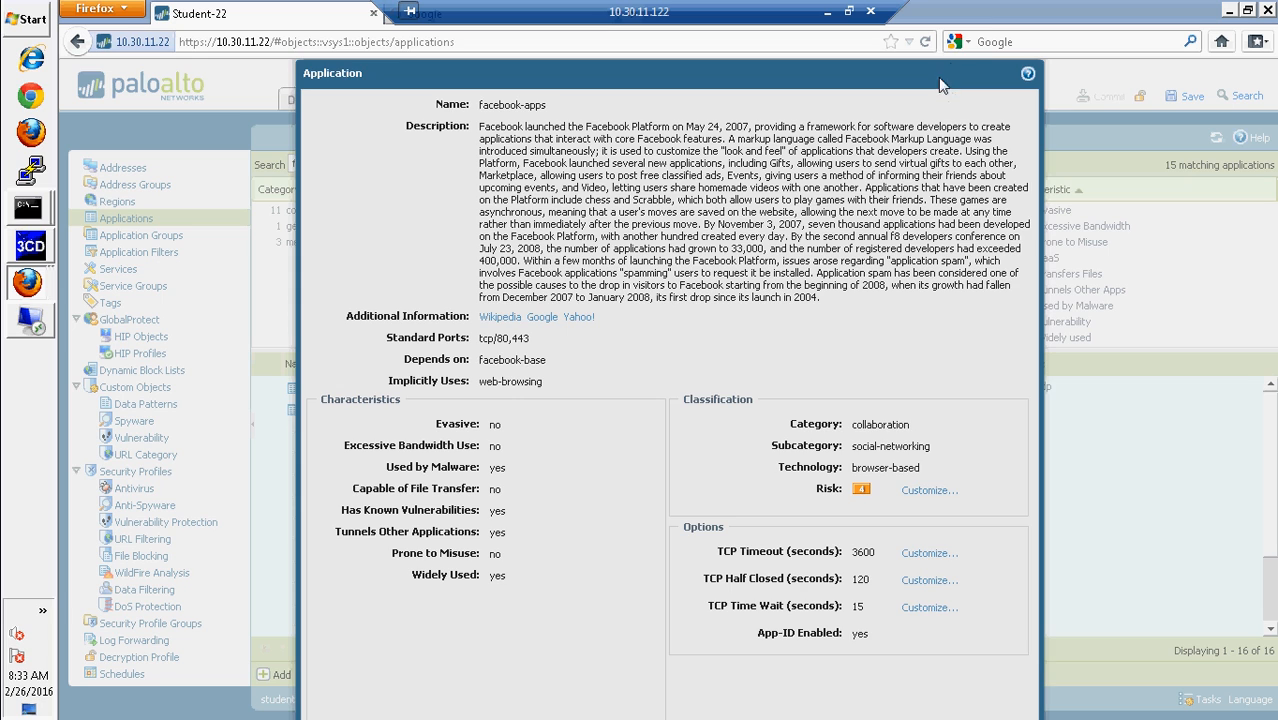
pyautogui.moveTo(938, 77); pyautogui.dragTo(992, 26)
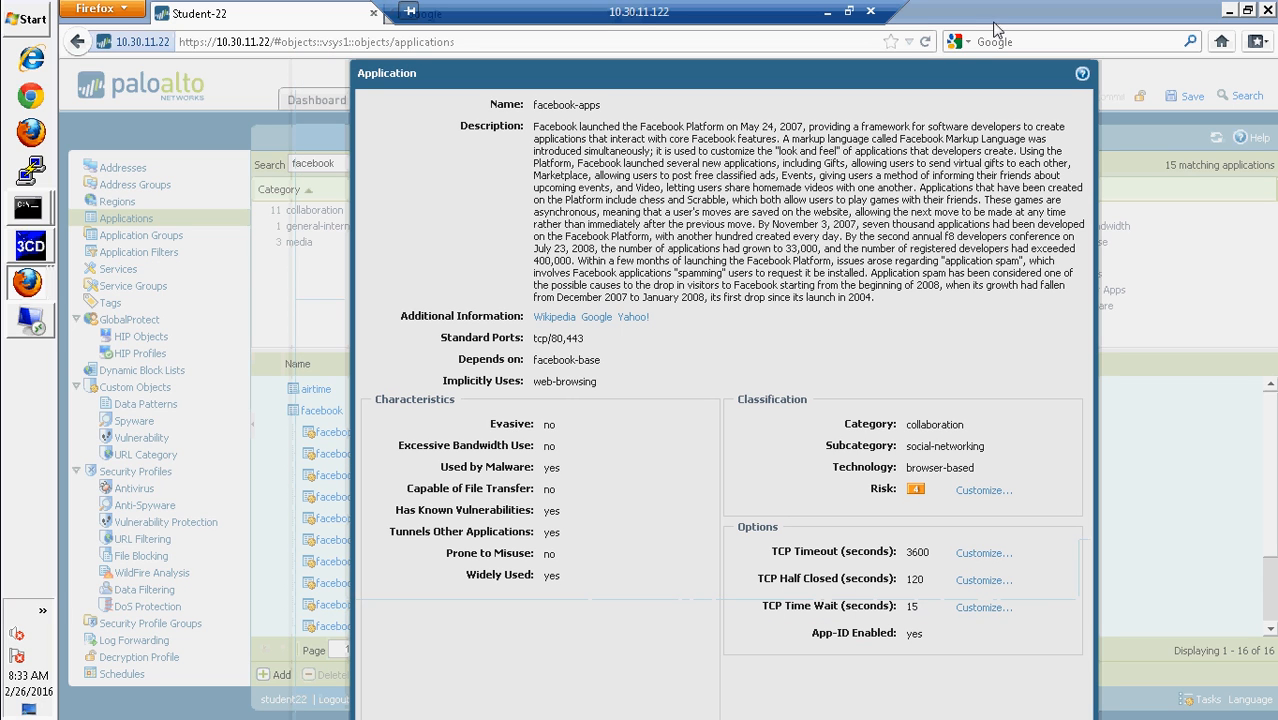
# - Open the help page on application objects, skim it, and return to the facebook-apps details
pyautogui.click(1082, 76)
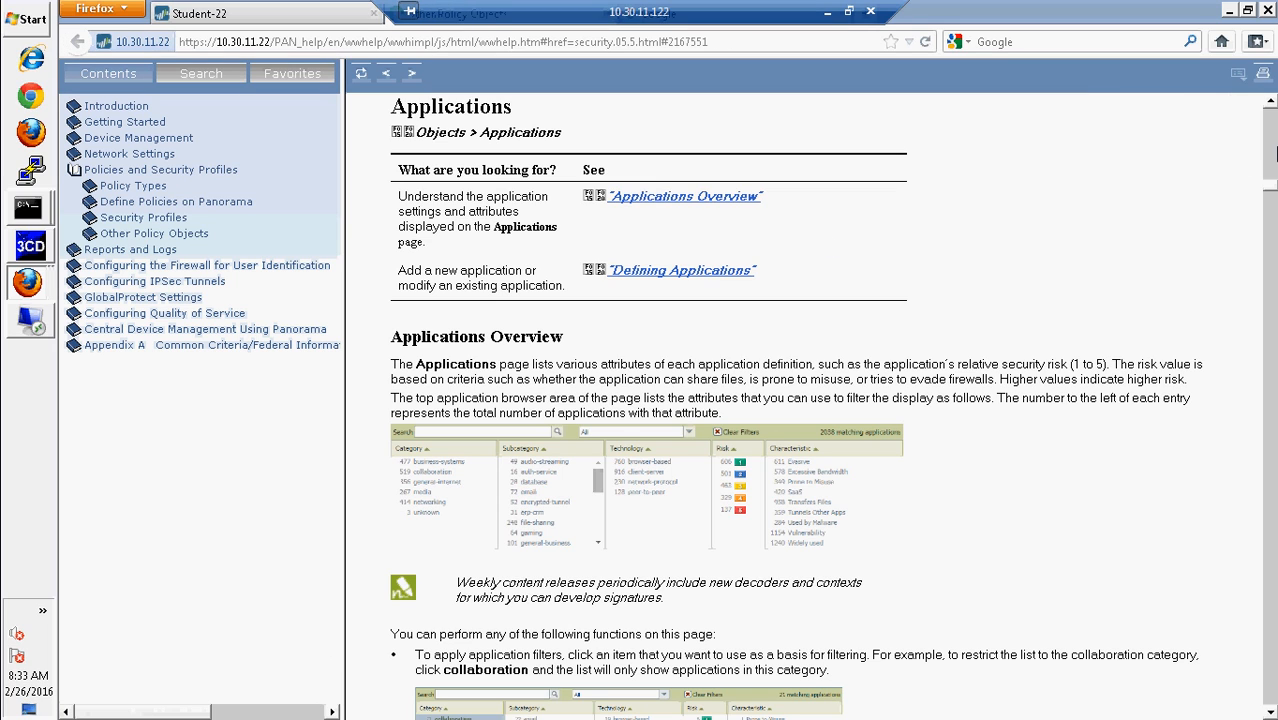
pyautogui.moveTo(1271, 192)
pyautogui.mouseDown()
pyautogui.moveTo(1271, 160)
pyautogui.moveTo(1271, 178)
pyautogui.mouseUp()
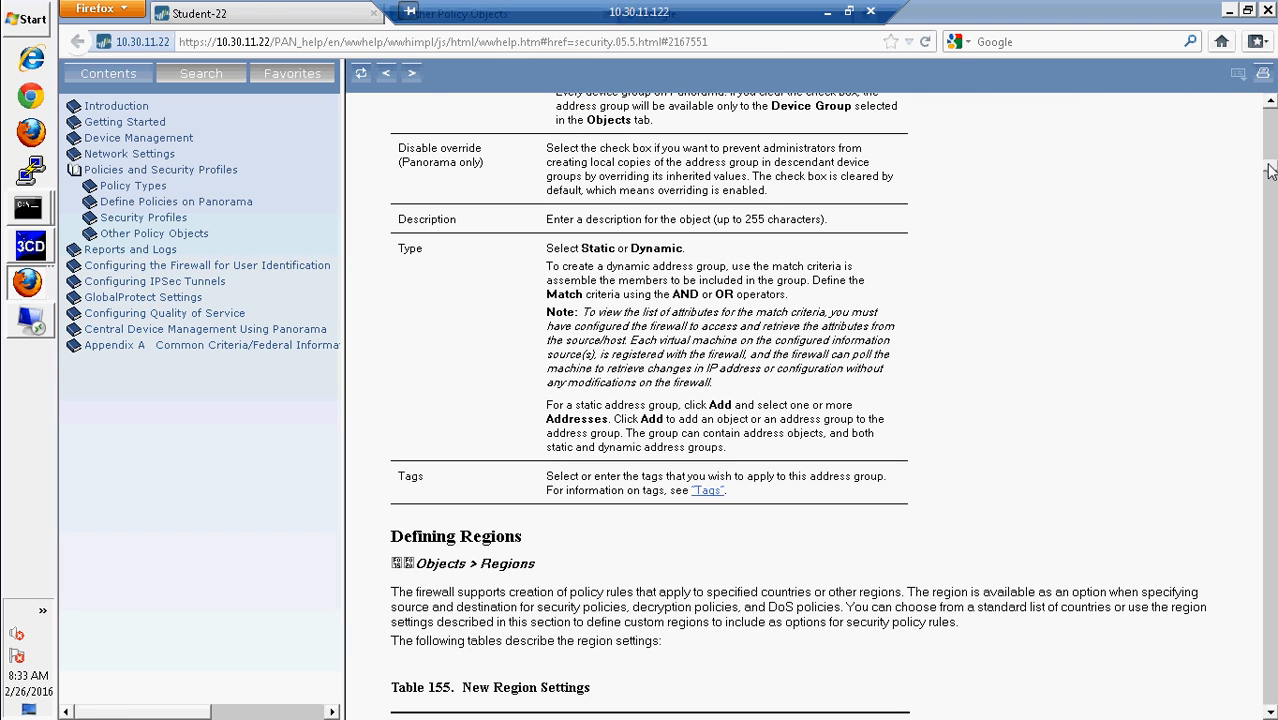
pyautogui.click(258, 12)
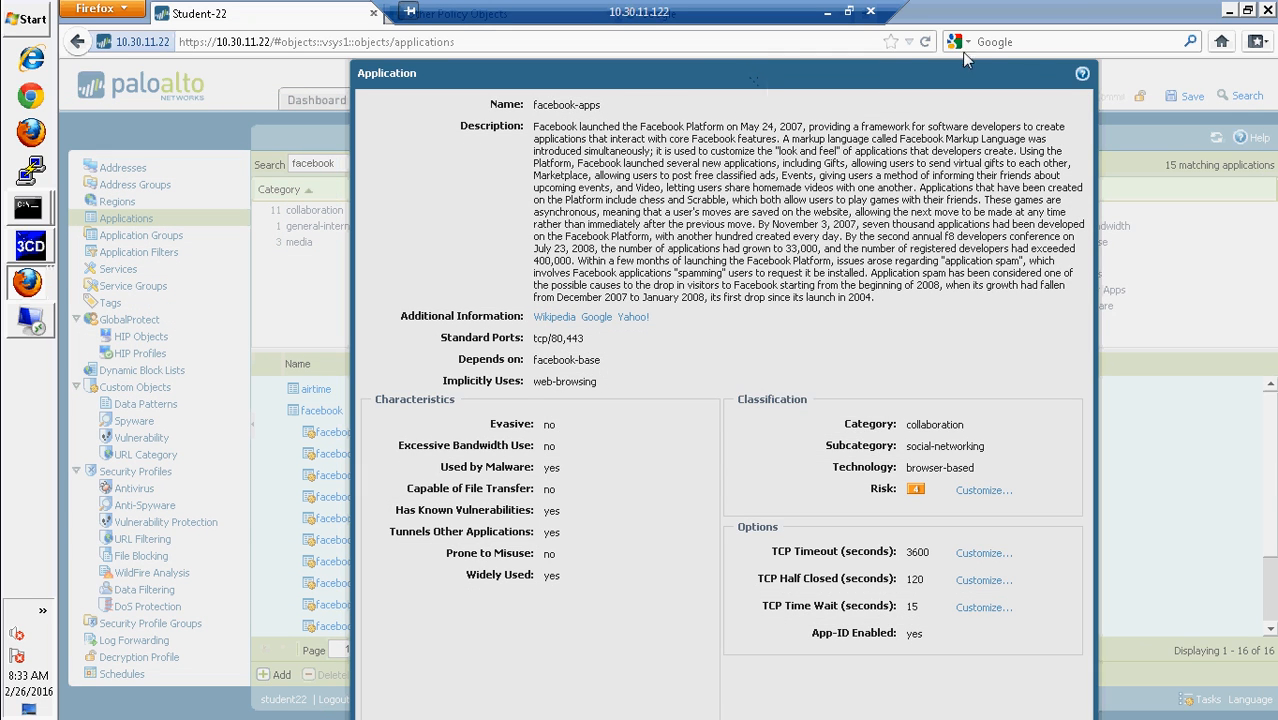
# - Try to reach the lower edge of the facebook-apps details window by moving it and by restoring and maximizing the browser window
pyautogui.moveTo(750, 80); pyautogui.dragTo(627, 73)
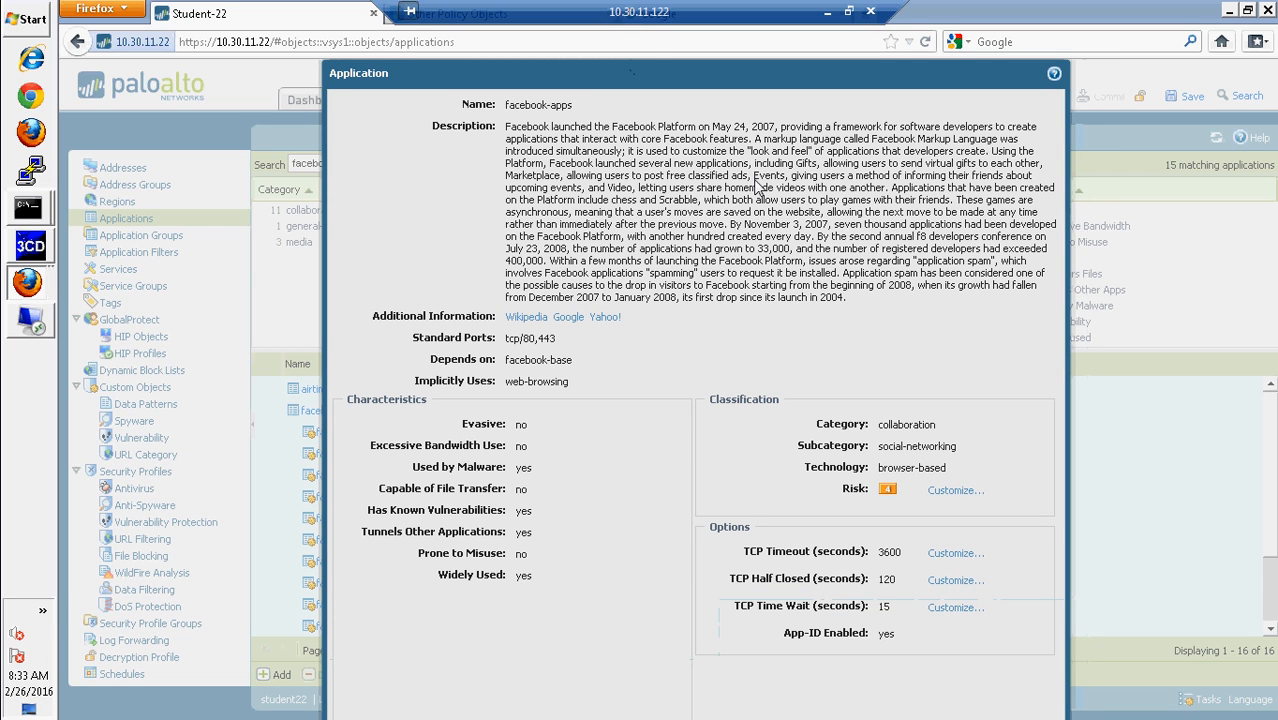
pyautogui.click(407, 48)
pyautogui.press('Return')
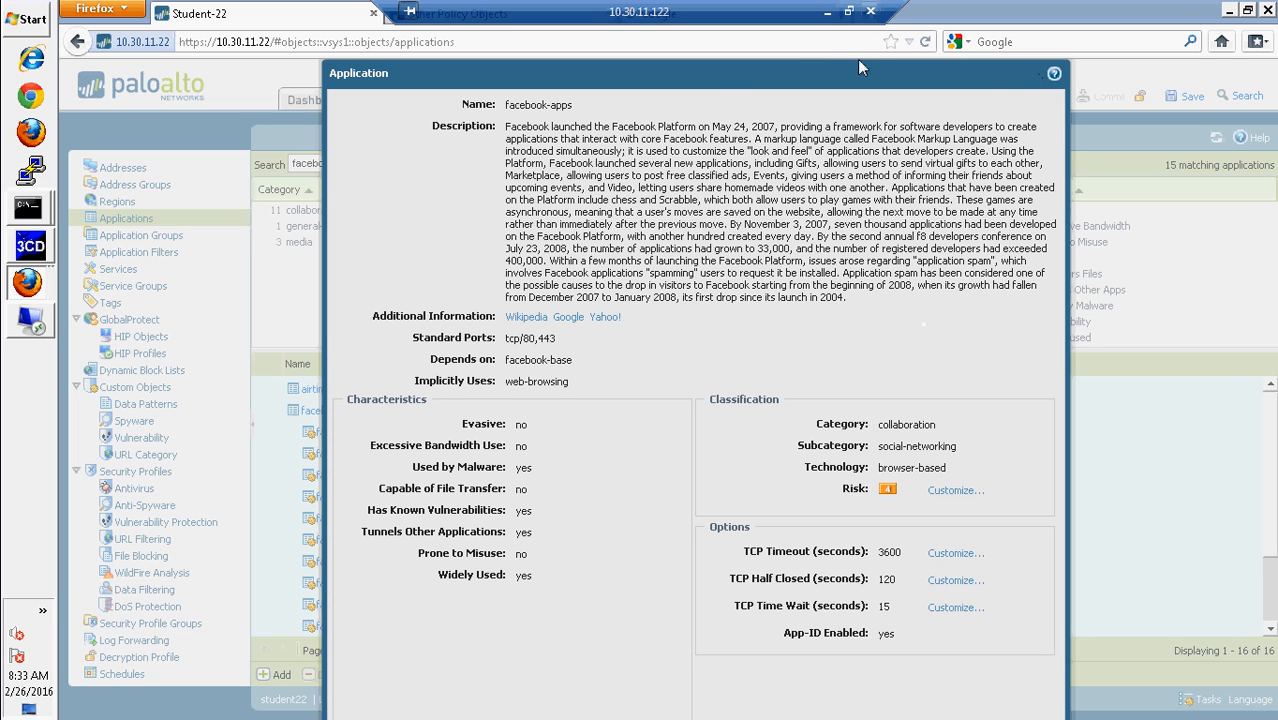
pyautogui.moveTo(735, 72); pyautogui.dragTo(857, 3)
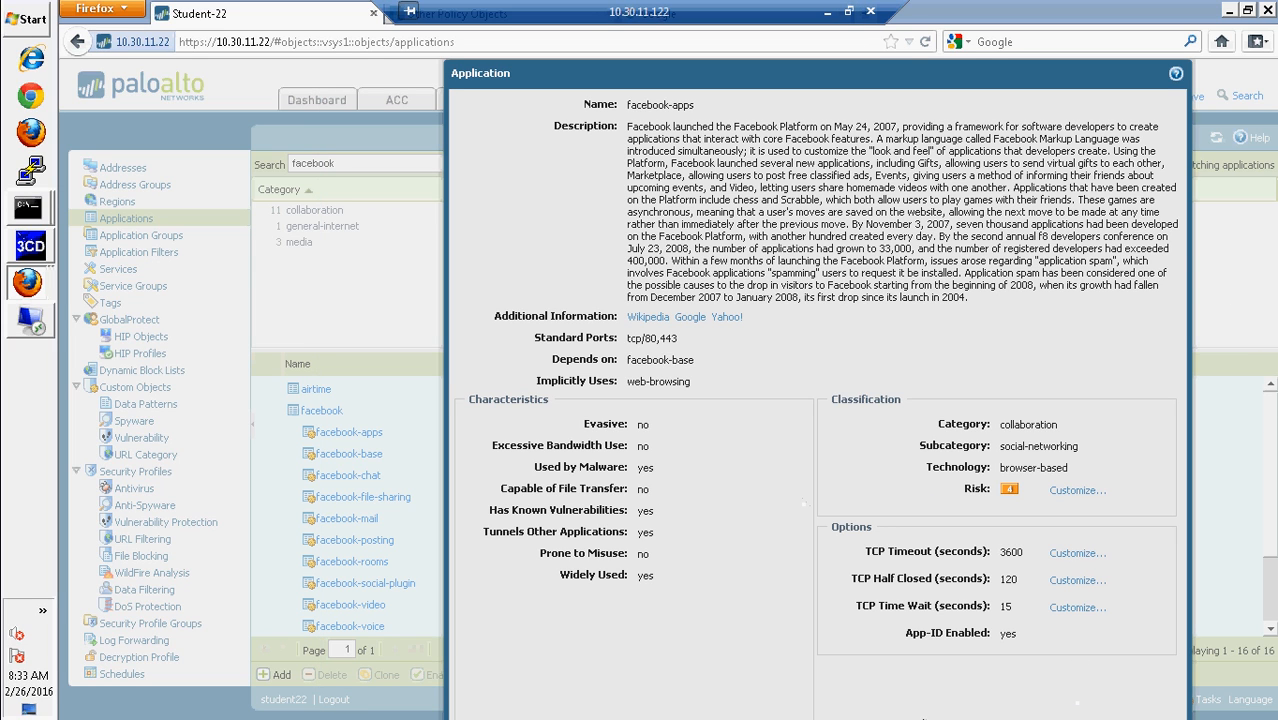
pyautogui.moveTo(1055, 87); pyautogui.dragTo(721, 78)
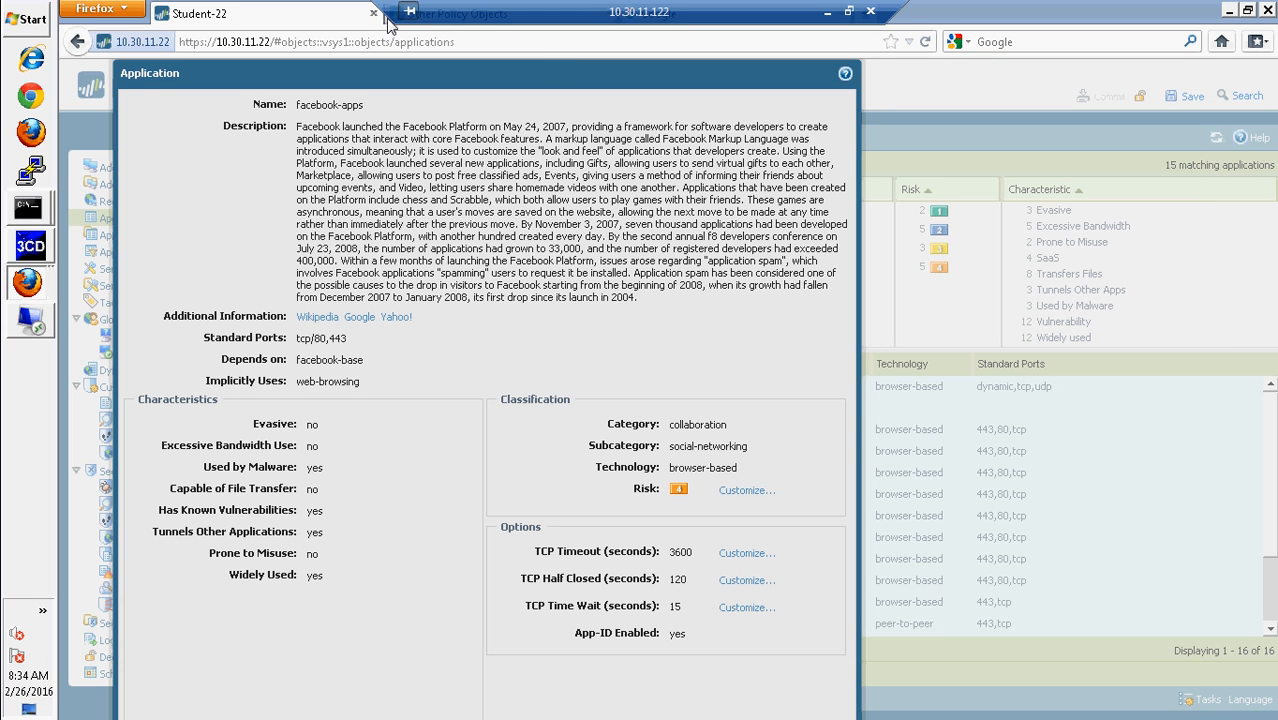
pyautogui.click(390, 16)
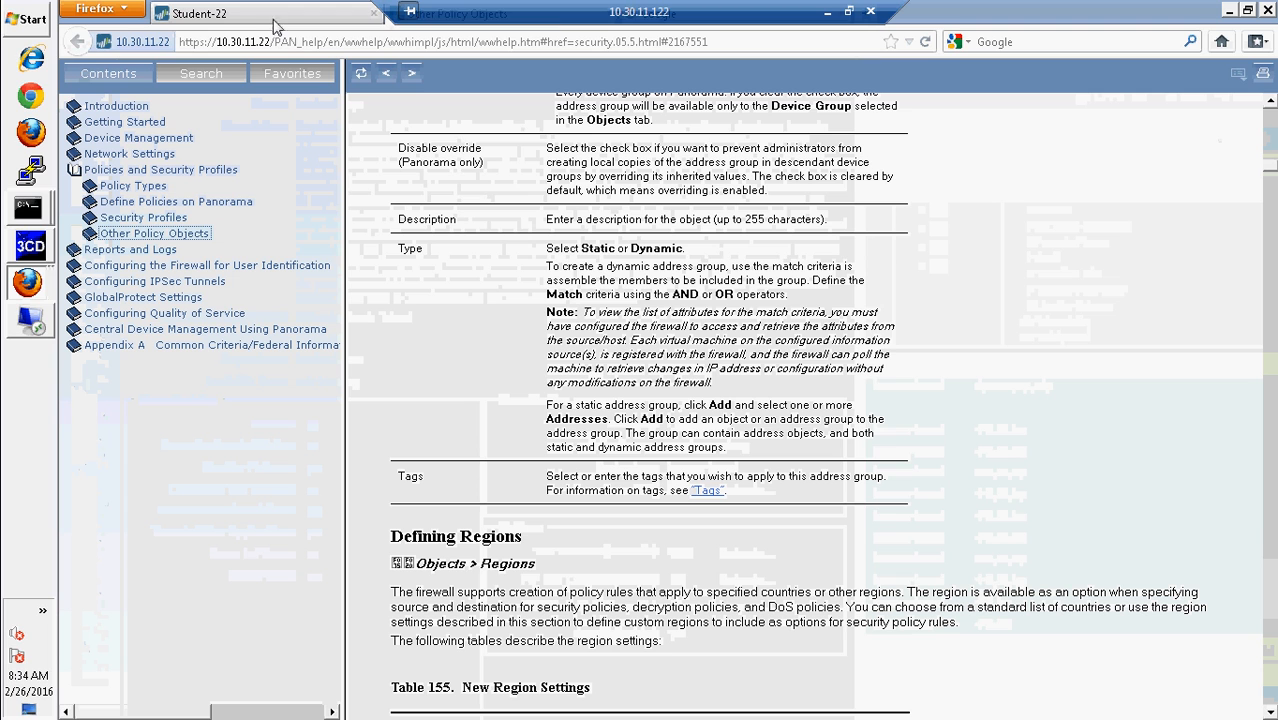
pyautogui.doubleClick(984, 16)
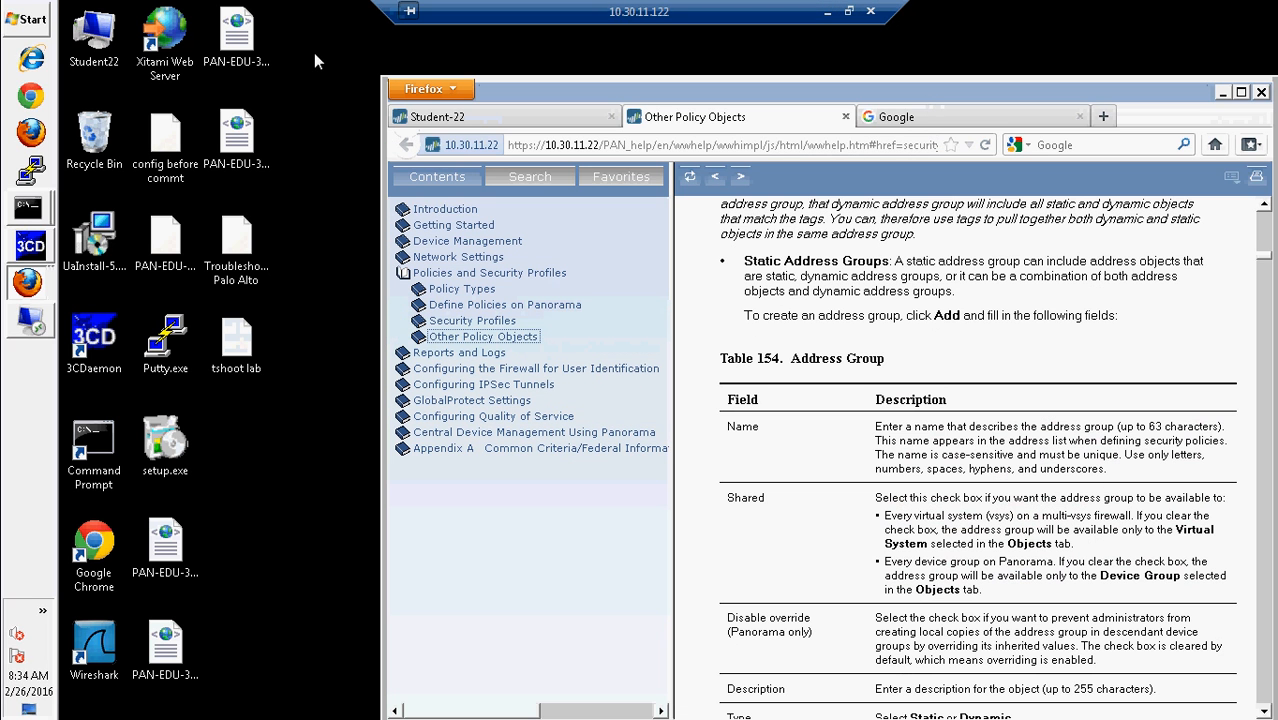
pyautogui.click(520, 117)
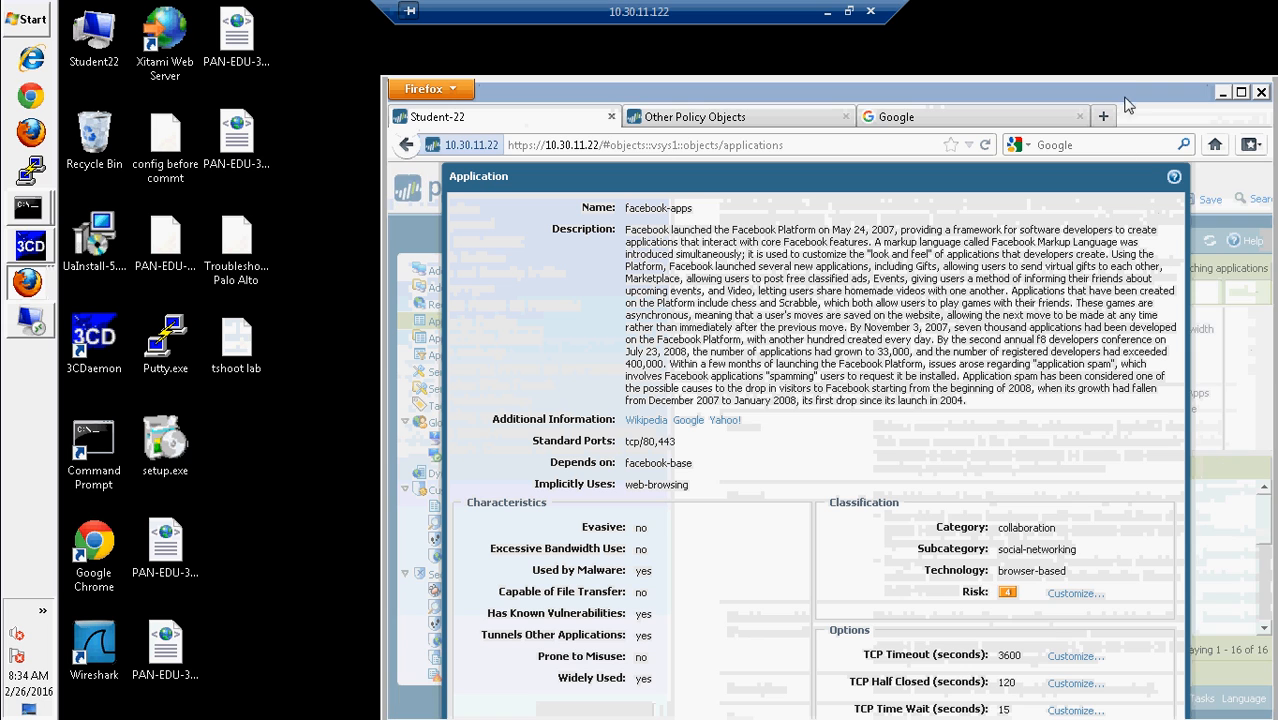
pyautogui.moveTo(1126, 100); pyautogui.dragTo(1089, 35)
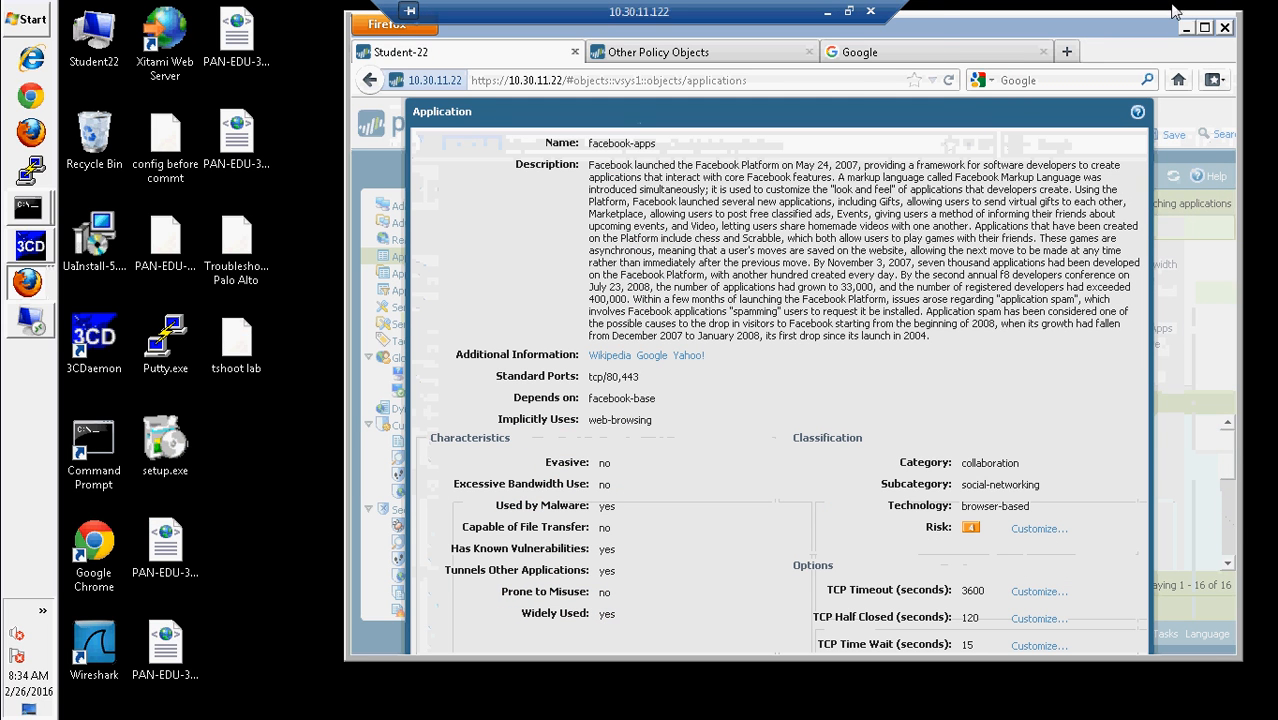
pyautogui.click(1206, 29)
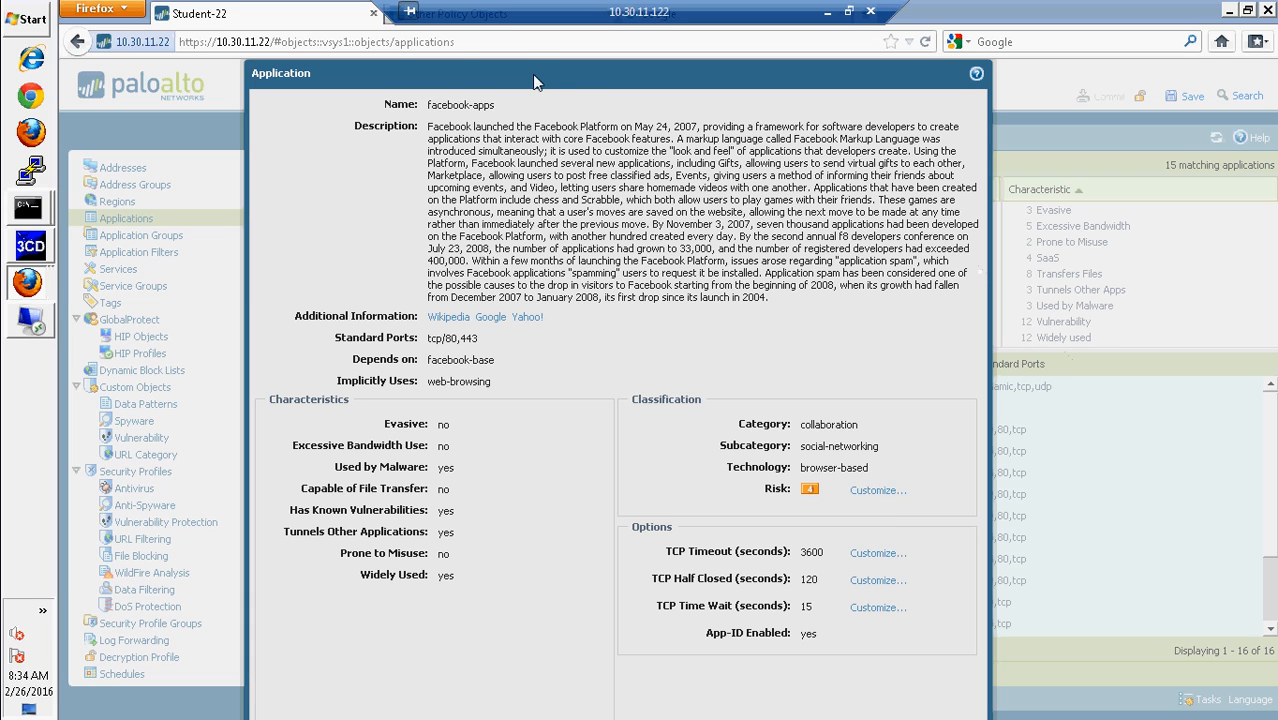
# - Try to leave the facebook-apps details by shortening the page address to end in objects/, and by going back through the browsing history
pyautogui.click(457, 43)
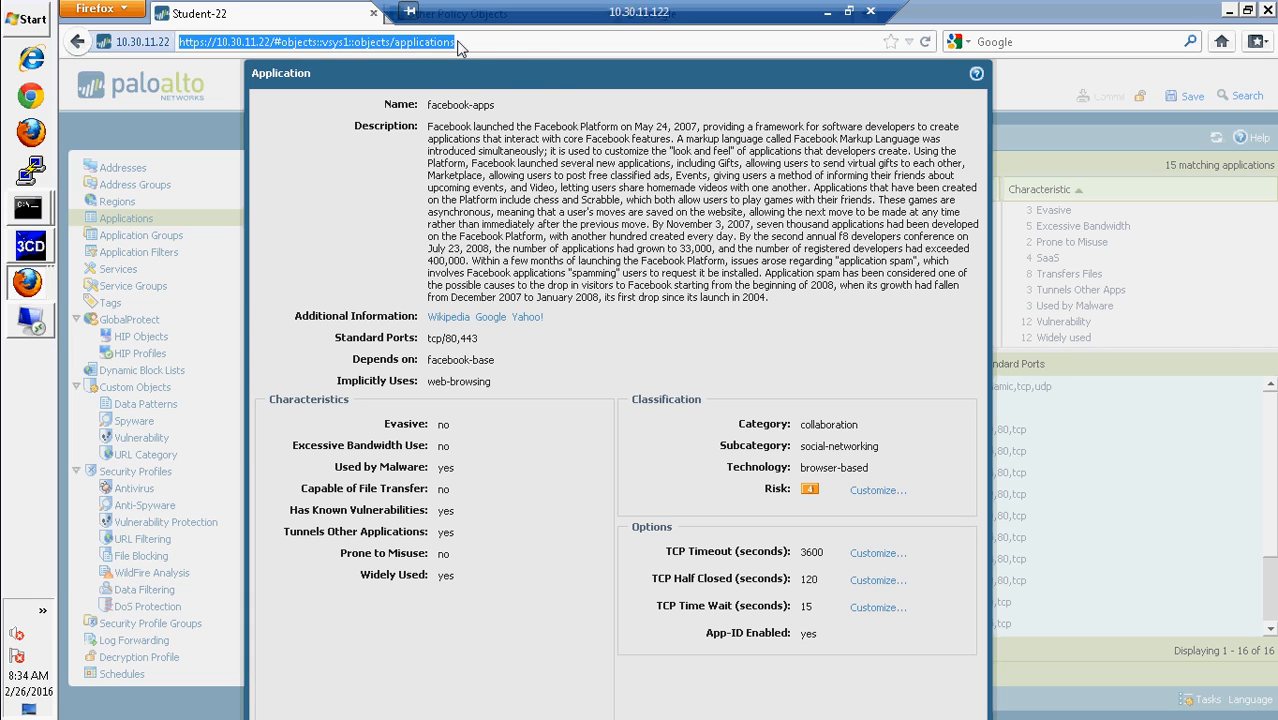
pyautogui.click(457, 43)
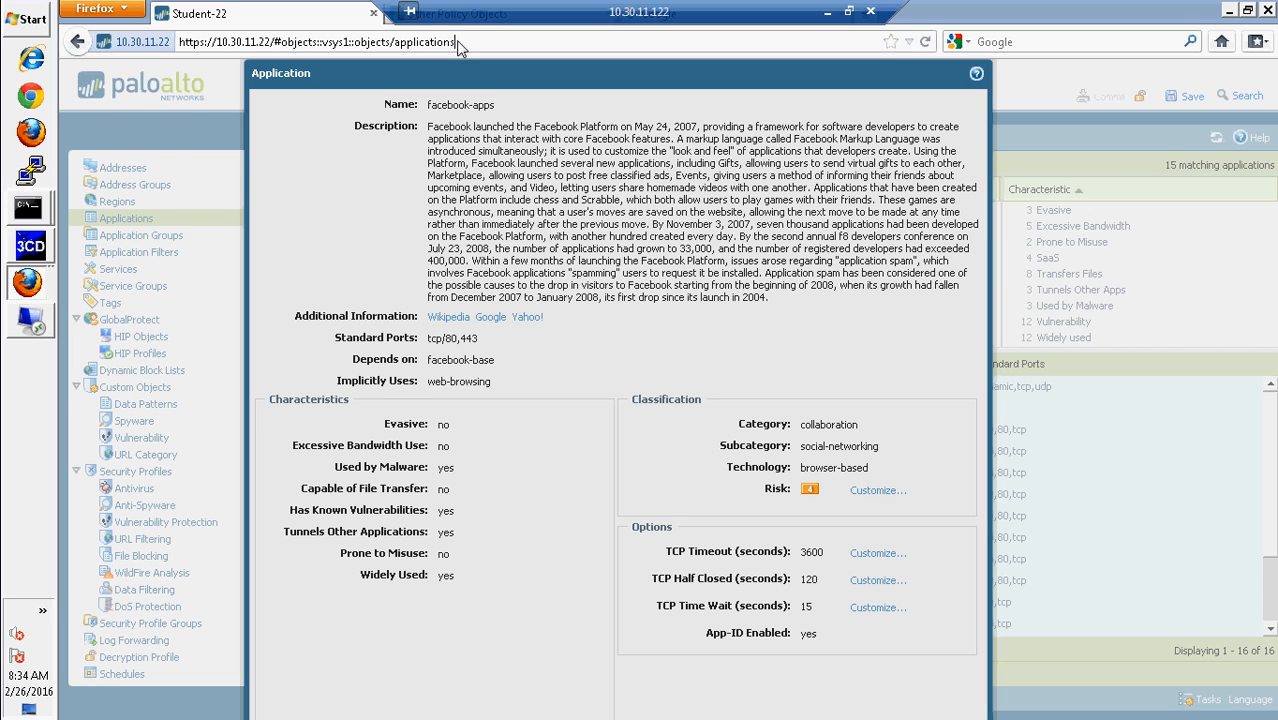
pyautogui.press('BackSpace')
pyautogui.press('BackSpace')
pyautogui.press('BackSpace')
pyautogui.press('BackSpace')
pyautogui.press('BackSpace')
pyautogui.press('BackSpace')
pyautogui.press('BackSpace')
pyautogui.press('BackSpace')
pyautogui.press('BackSpace')
pyautogui.press('BackSpace')
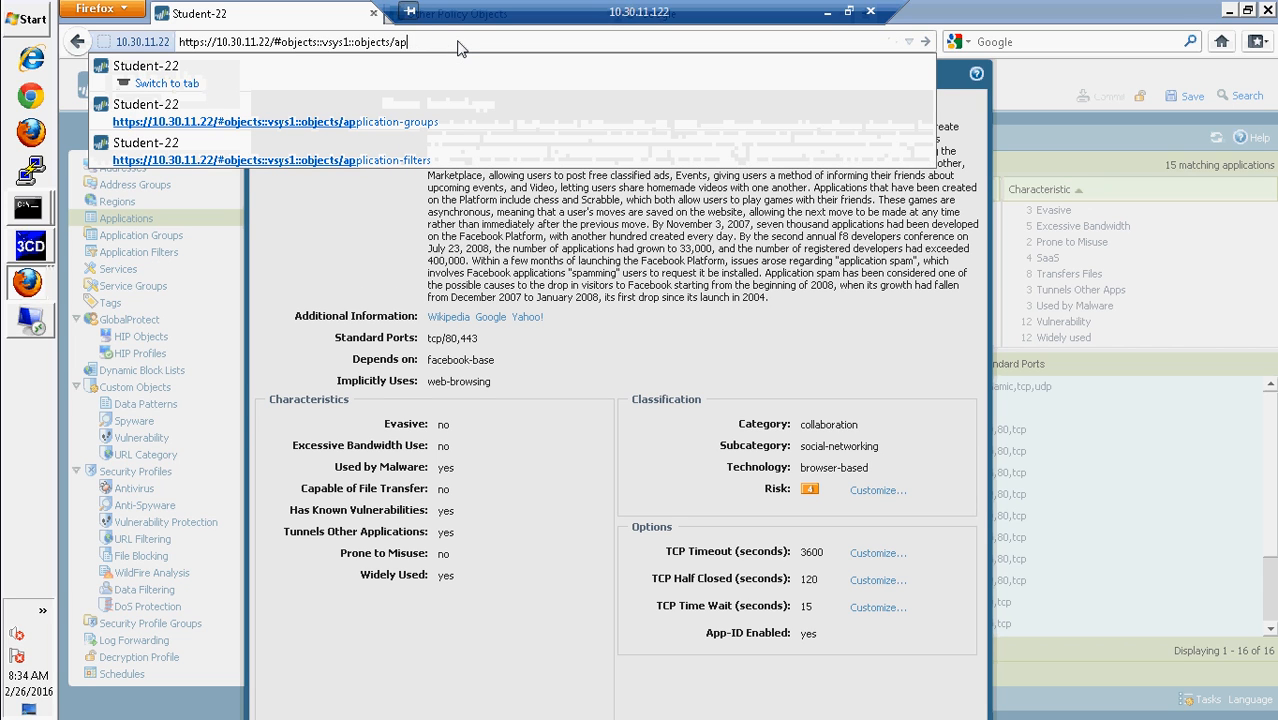
pyautogui.press('BackSpace')
pyautogui.press('BackSpace')
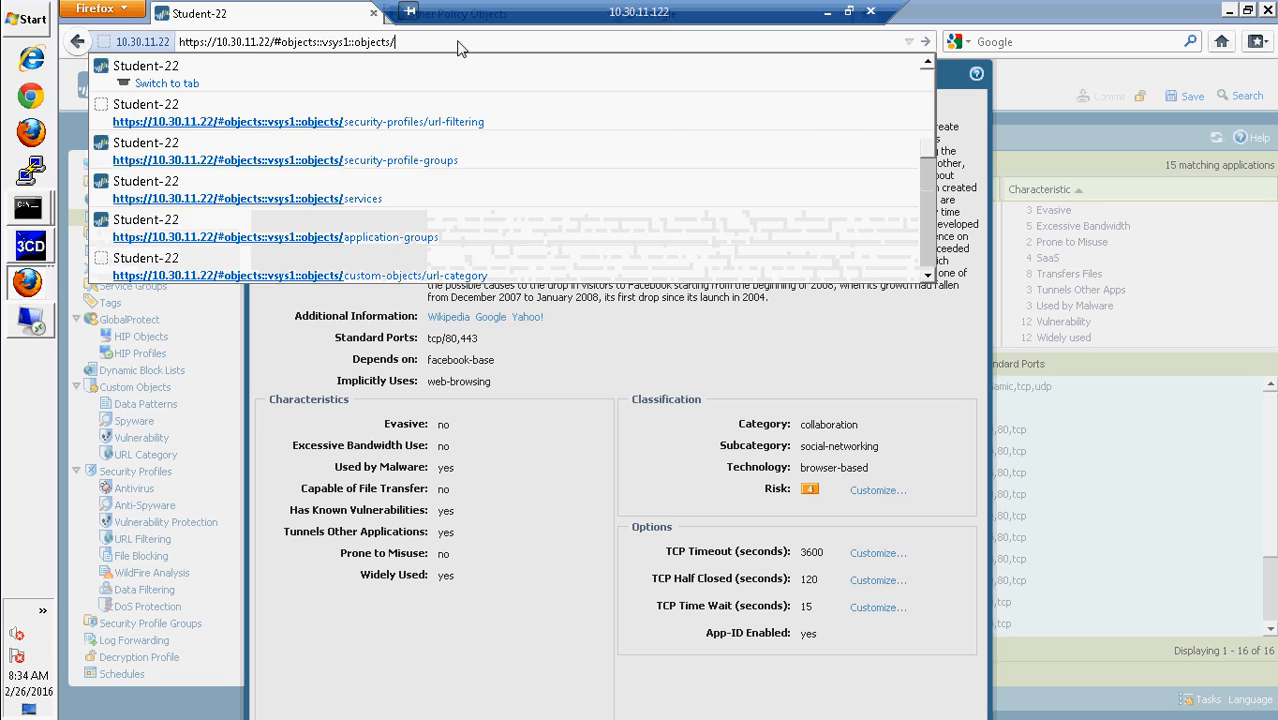
pyautogui.press('Return')
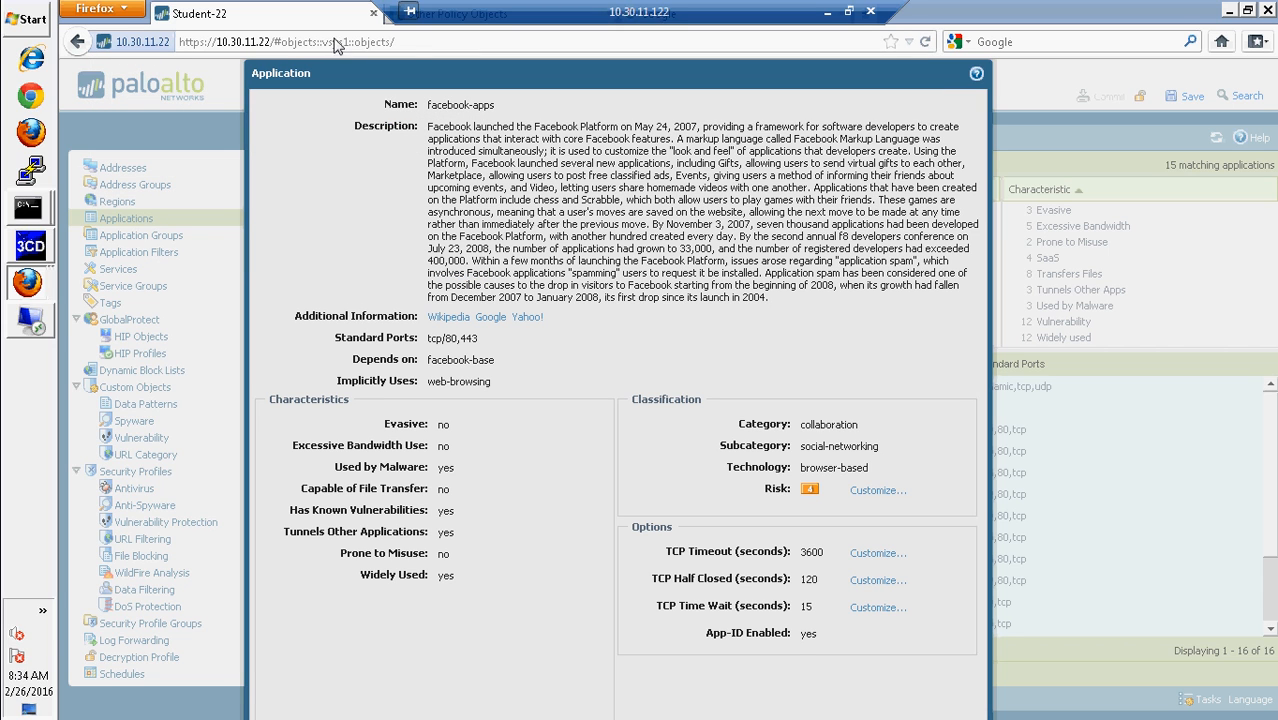
pyautogui.click(77, 44)
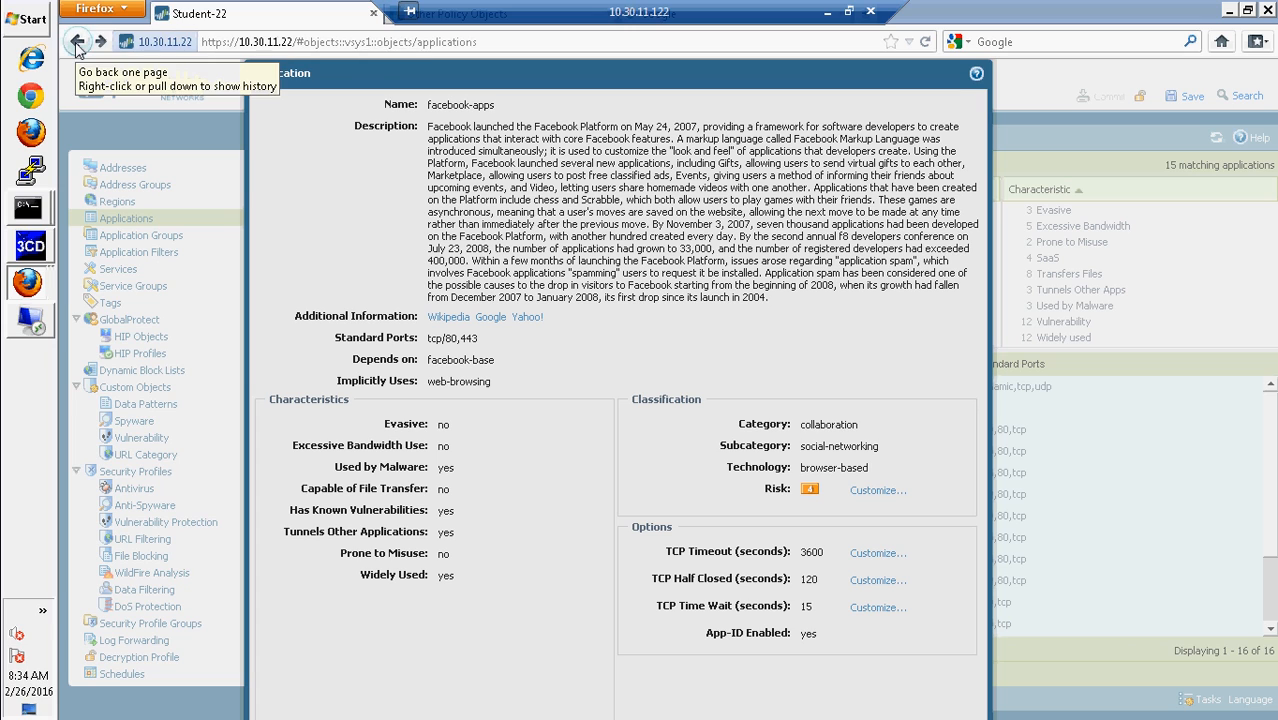
pyautogui.click(77, 44)
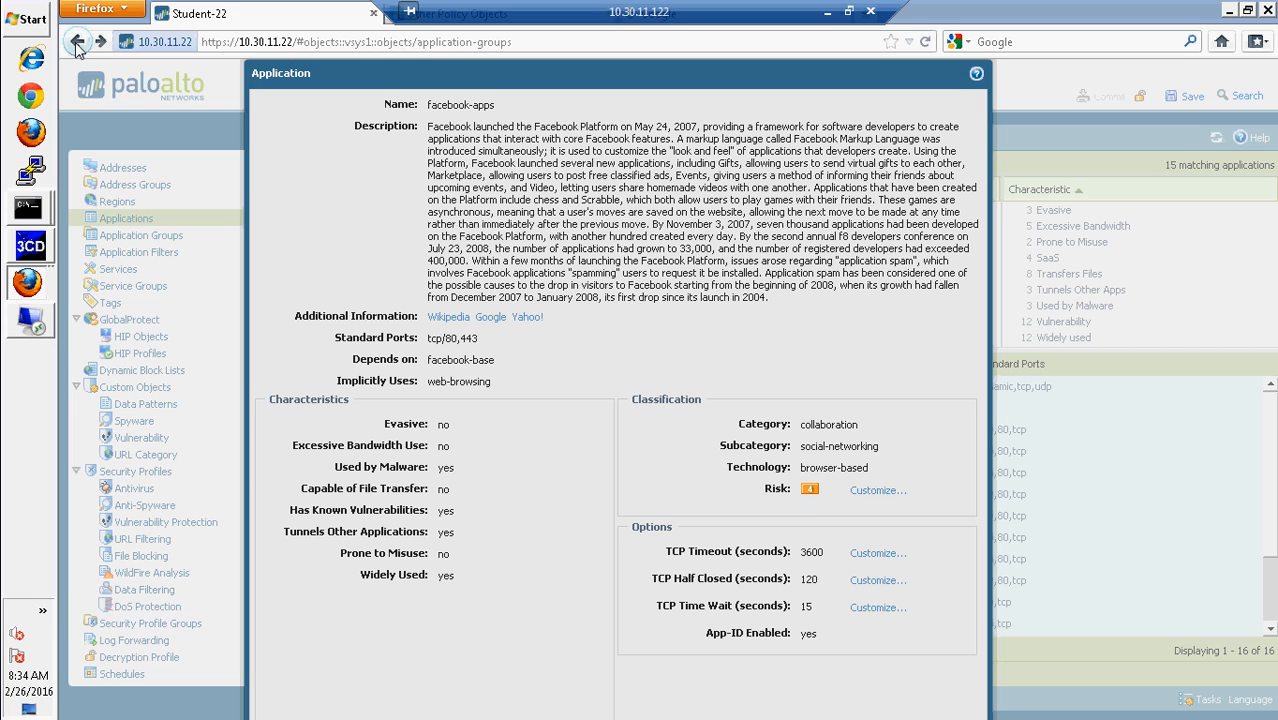
pyautogui.click(77, 44)
pyautogui.click(374, 14)
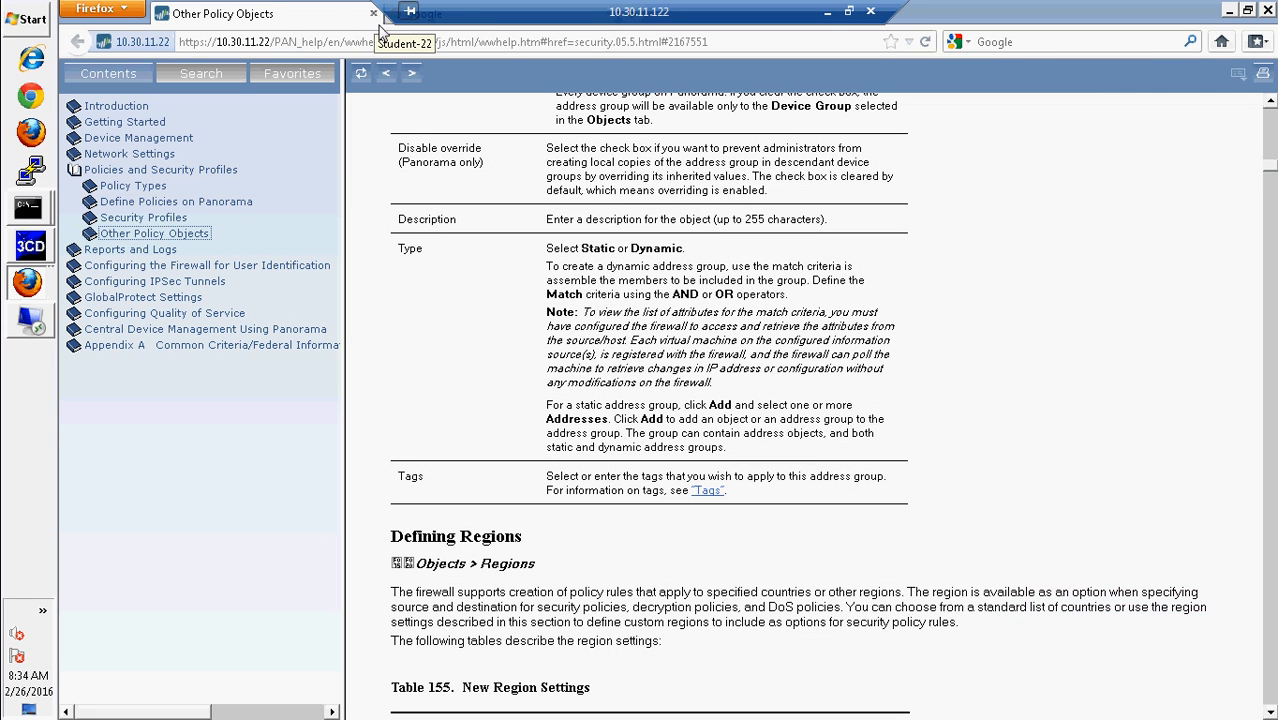
pyautogui.doubleClick(294, 42)
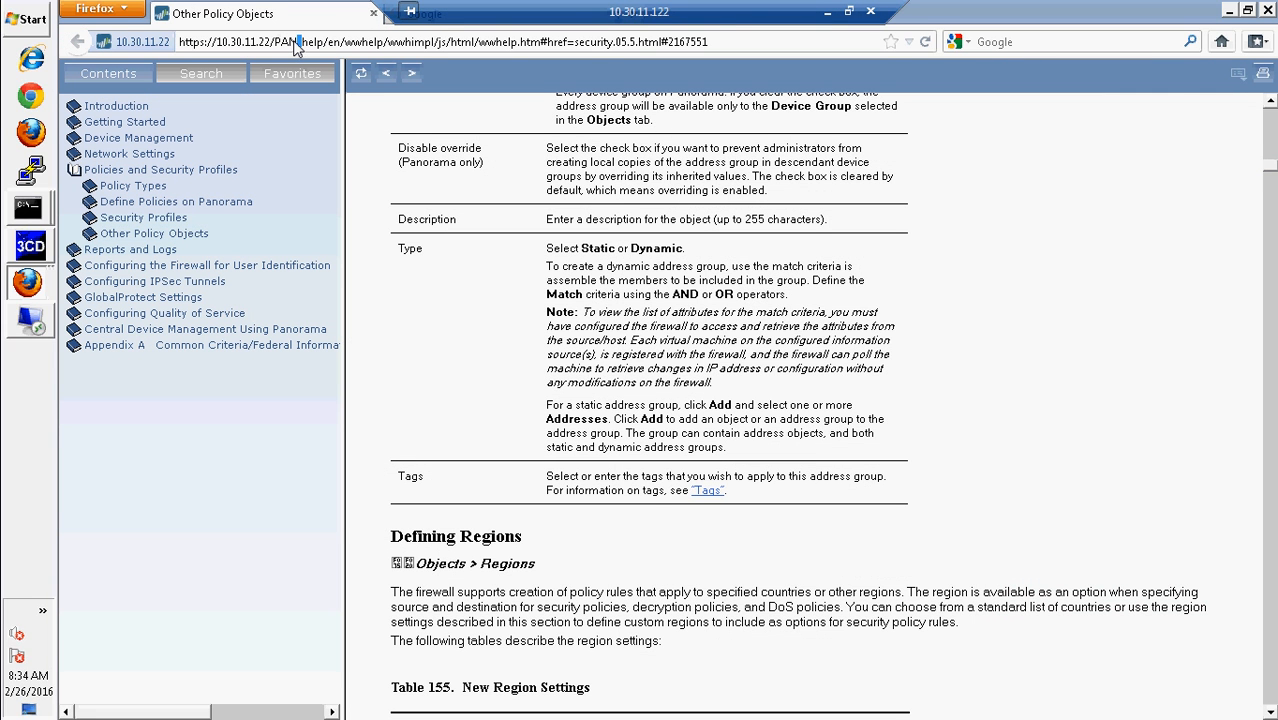
pyautogui.click(722, 42)
pyautogui.moveTo(706, 42); pyautogui.dragTo(278, 60)
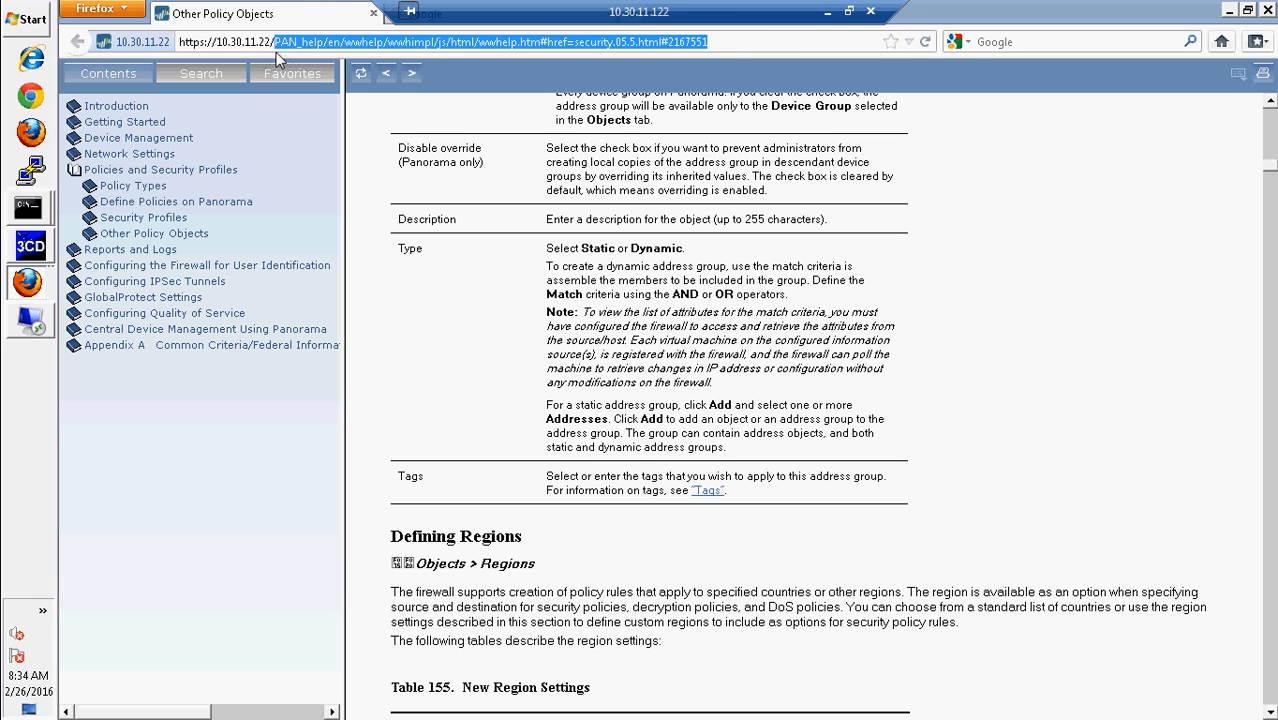
pyautogui.press('BackSpace')
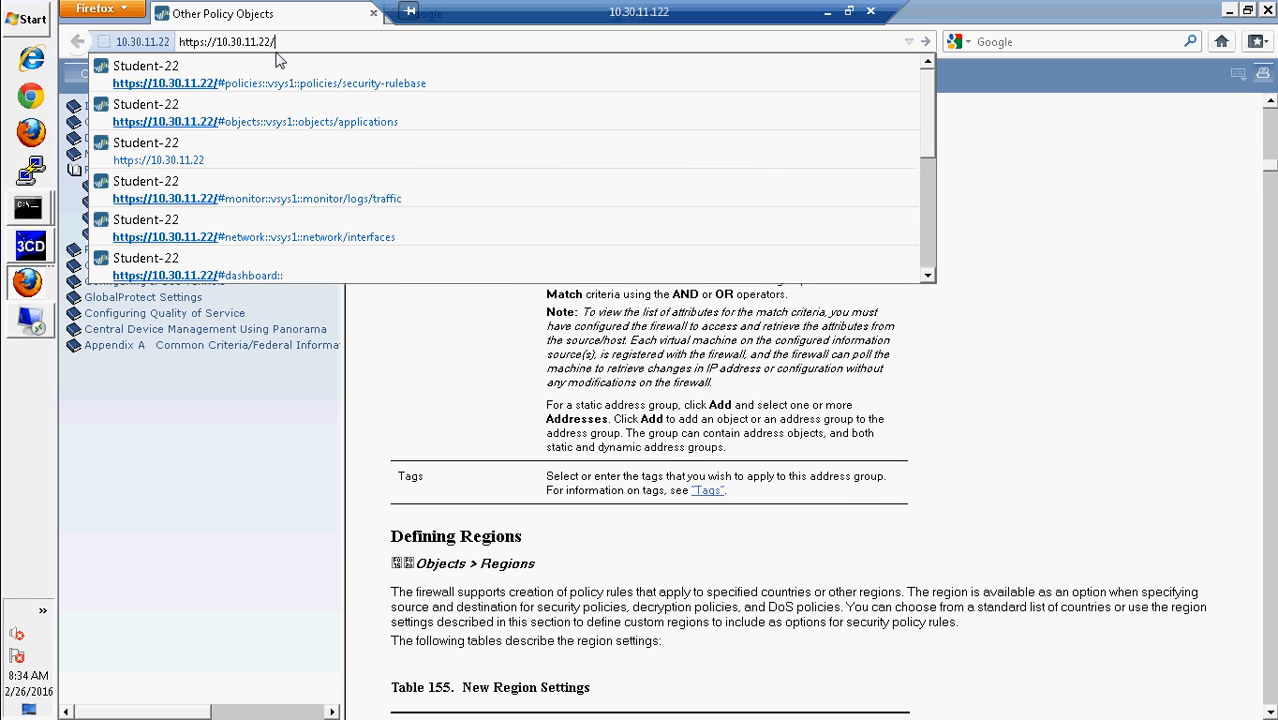
pyautogui.press('Return')
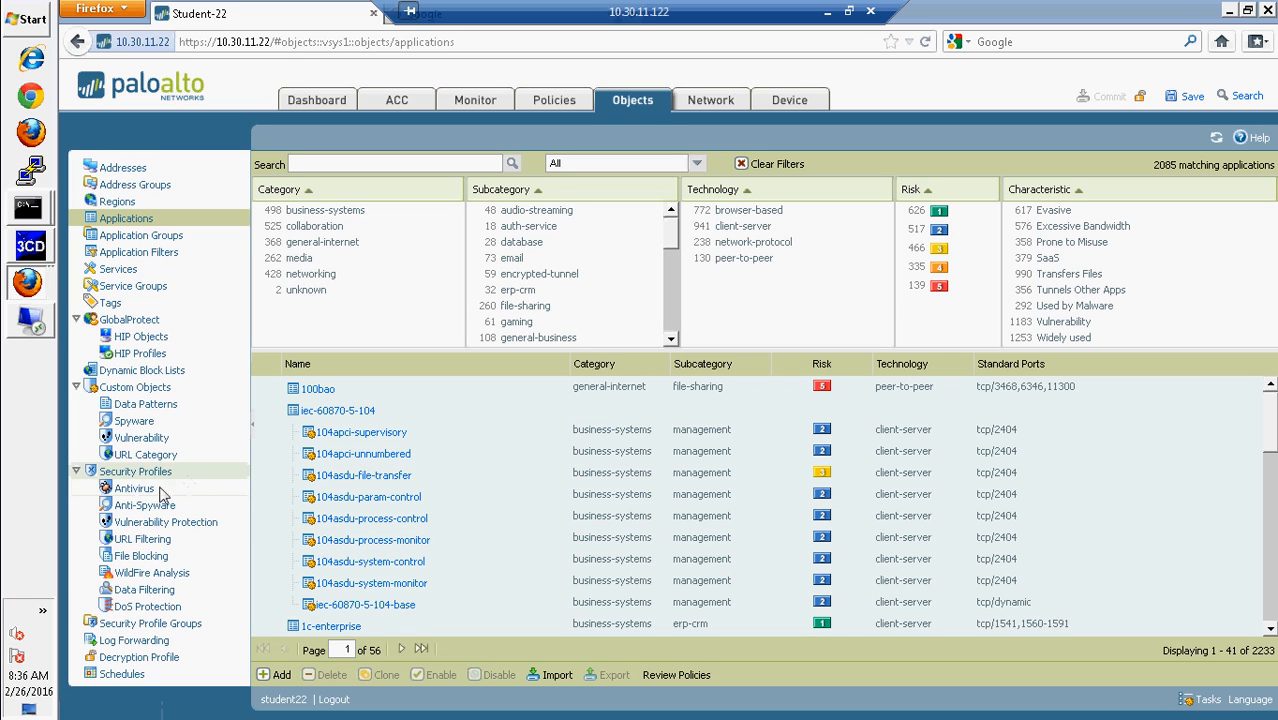
# - Open the URL Filtering security profiles and start a new profile
pyautogui.click(142, 540)
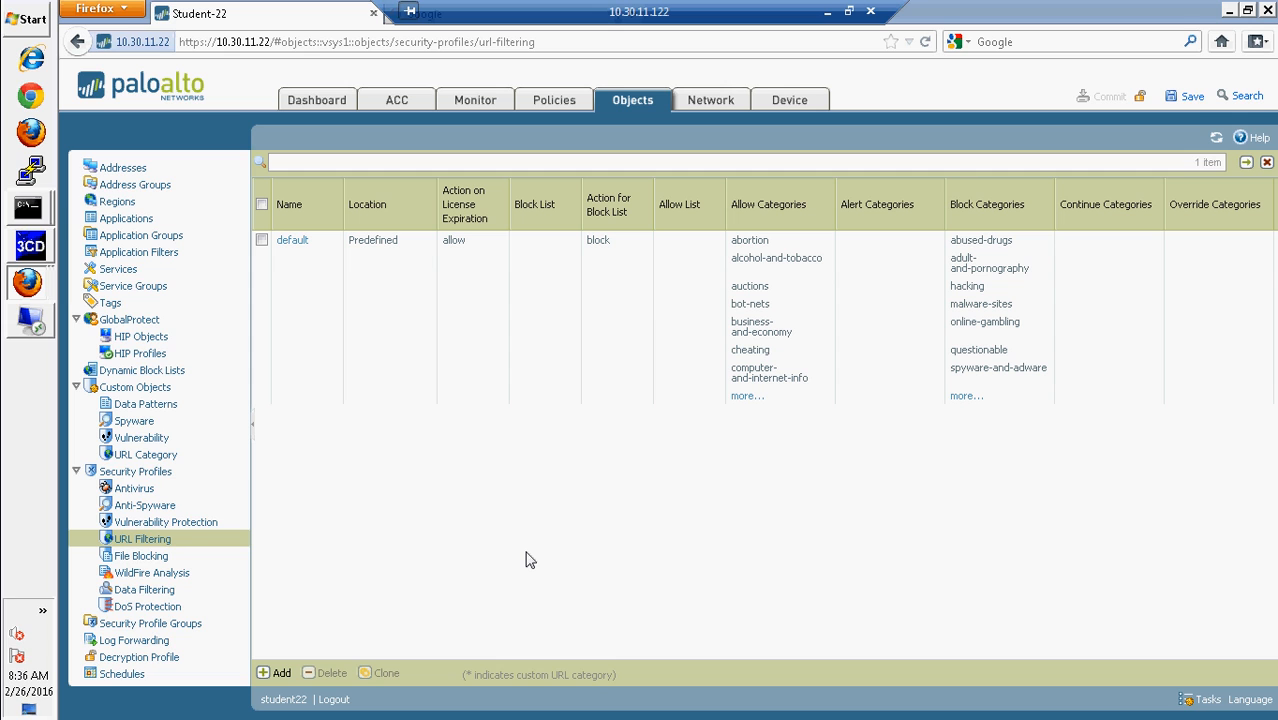
pyautogui.click(267, 677)
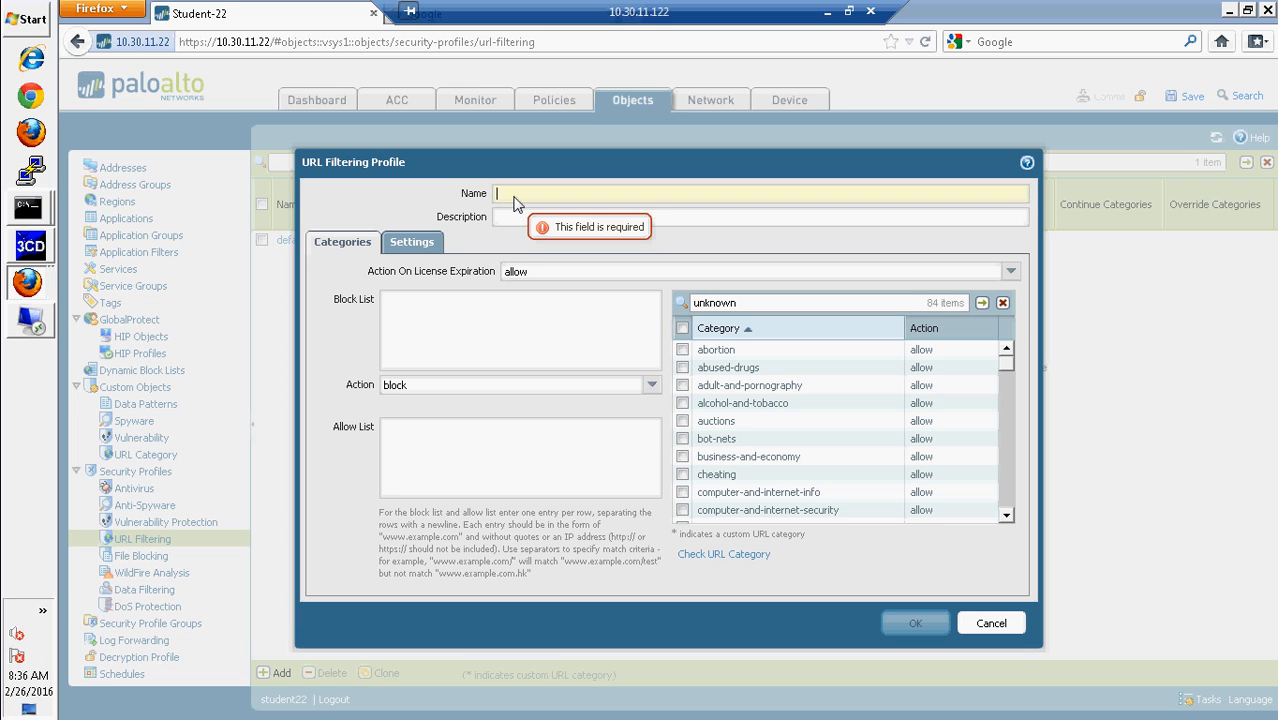
pyautogui.write('Block')
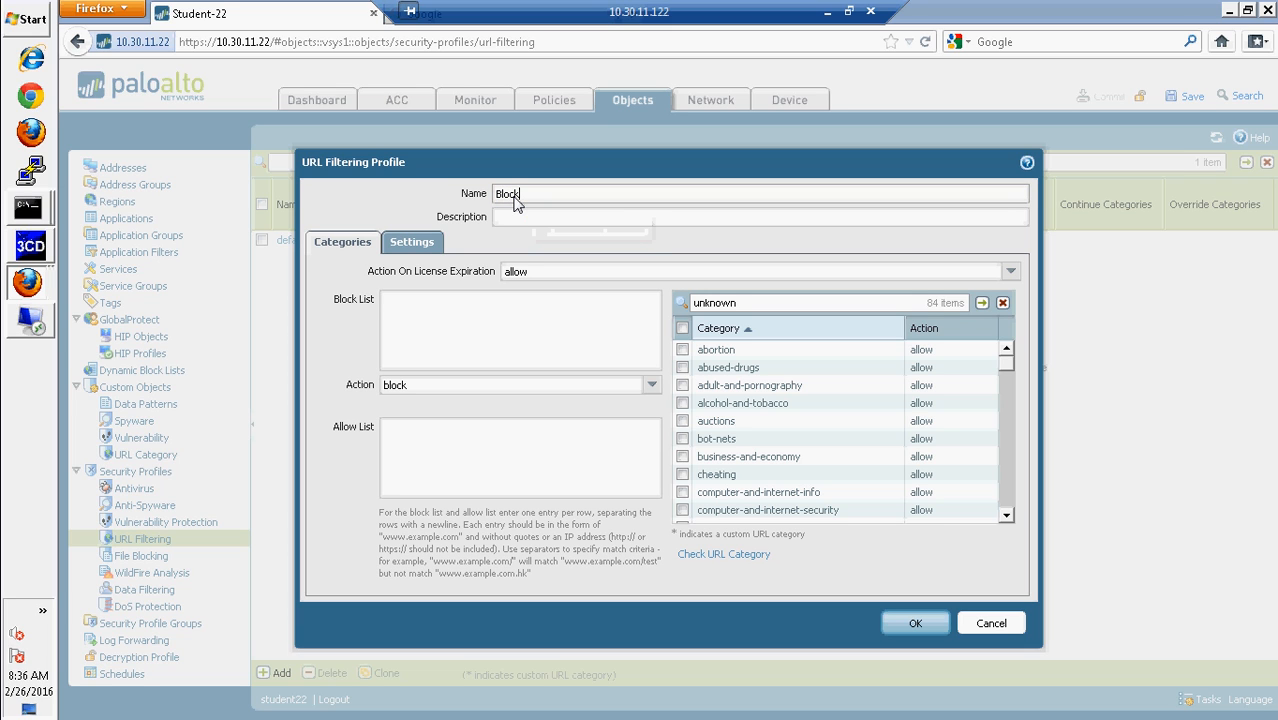
pyautogui.press('BackSpace')
pyautogui.press('BackSpace')
pyautogui.press('BackSpace')
pyautogui.press('BackSpace')
pyautogui.press('BackSpace')
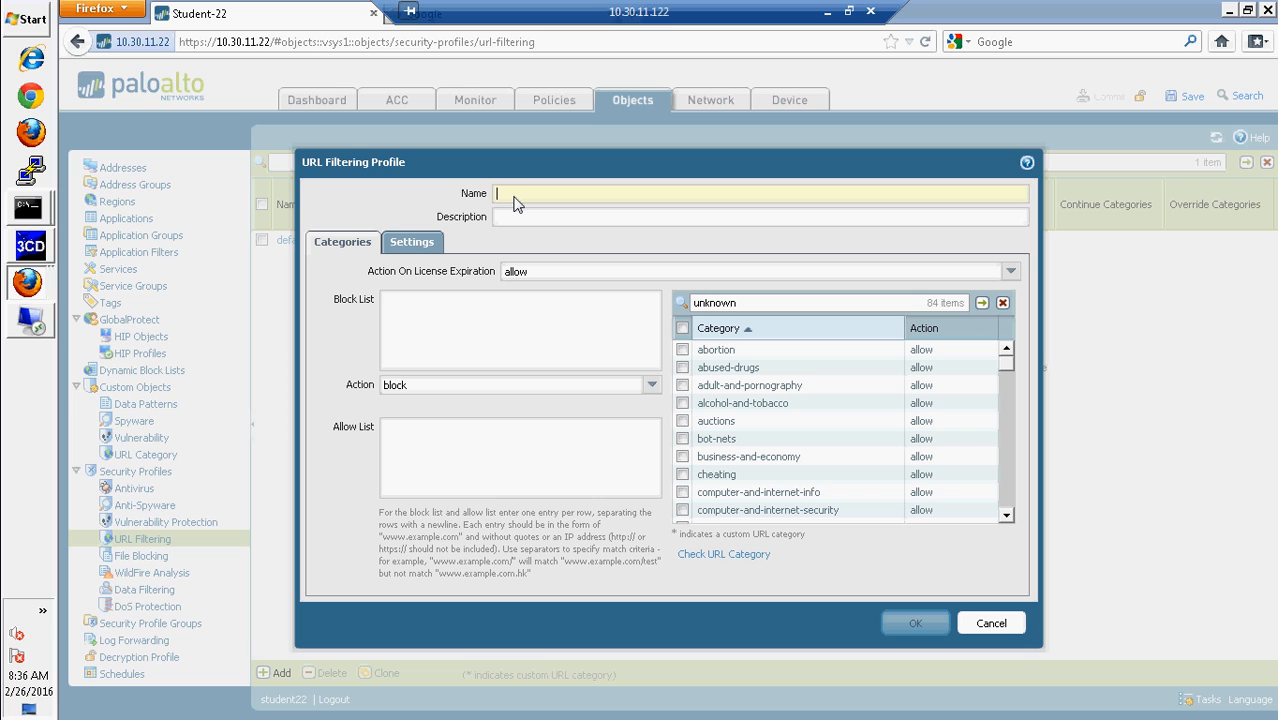
# - Name the new URL filtering profile Facebook-access
pyautogui.write('Face')
pyautogui.press('BackSpace')
pyautogui.press('BackSpace')
pyautogui.press('BackSpace')
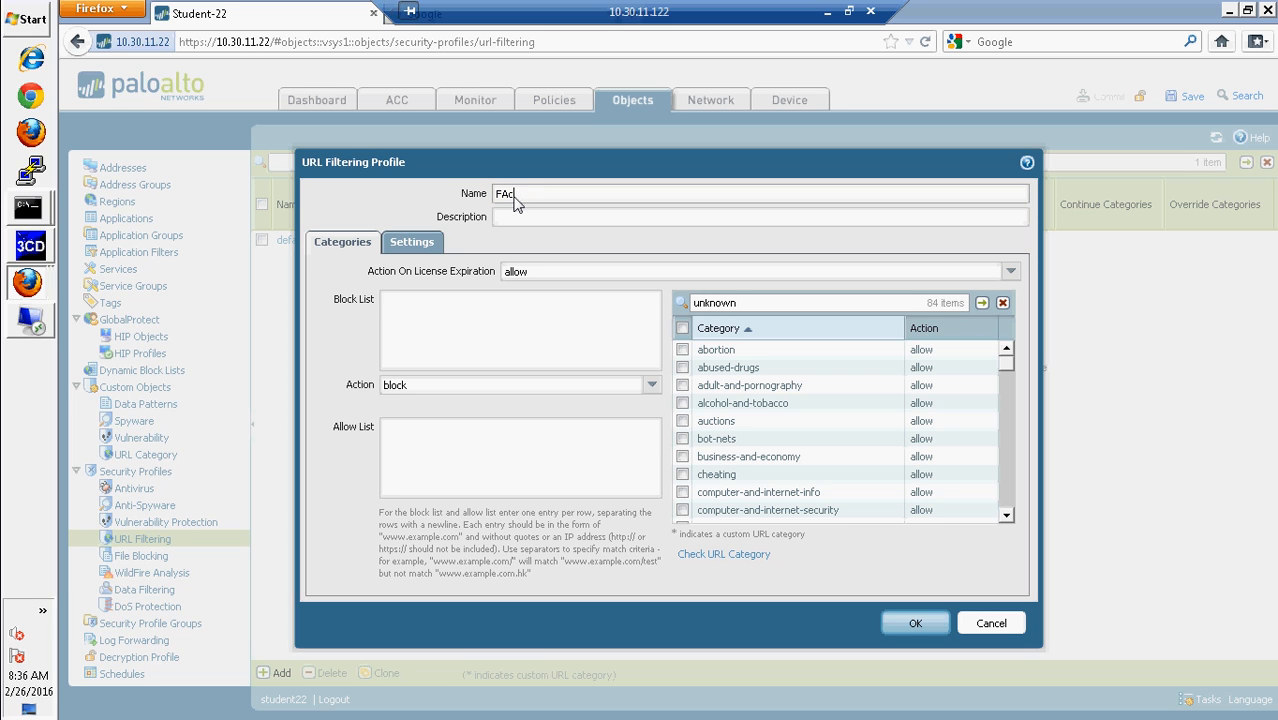
pyautogui.write('ab')
pyautogui.press('BackSpace')
pyautogui.write('cebook-access')
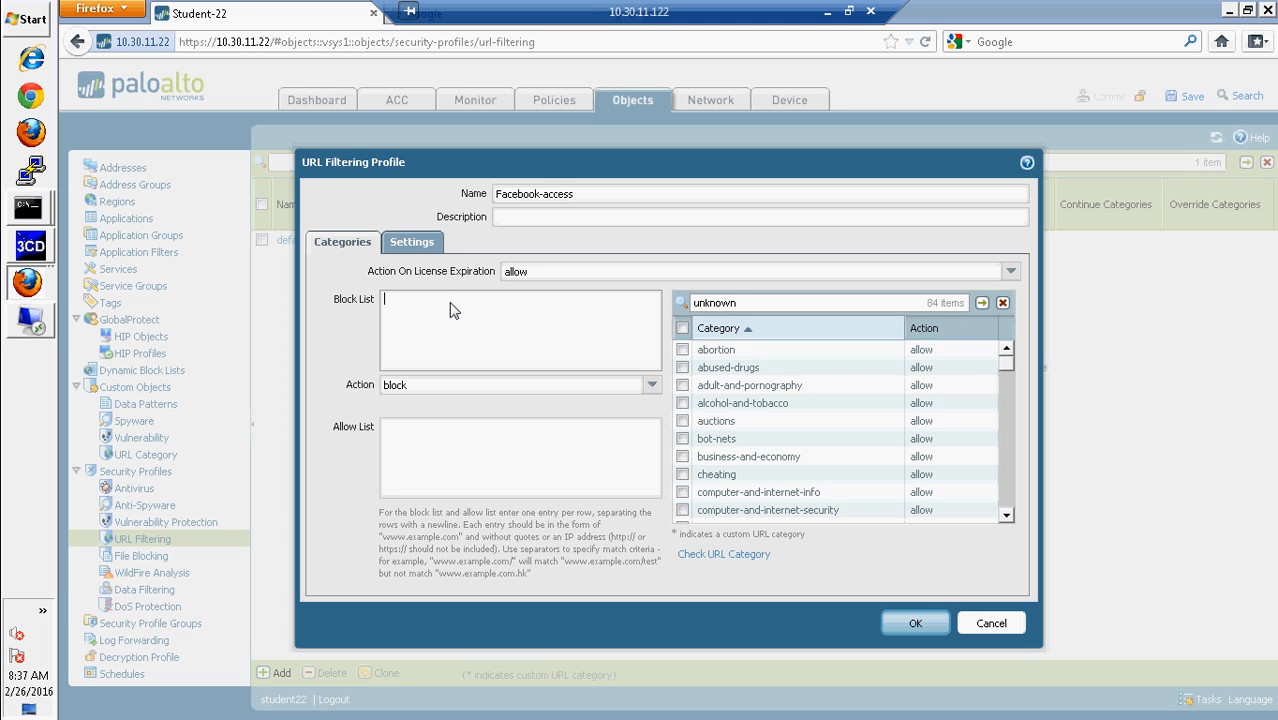
pyautogui.write('www.facebook.com')
pyautogui.click(651, 388)
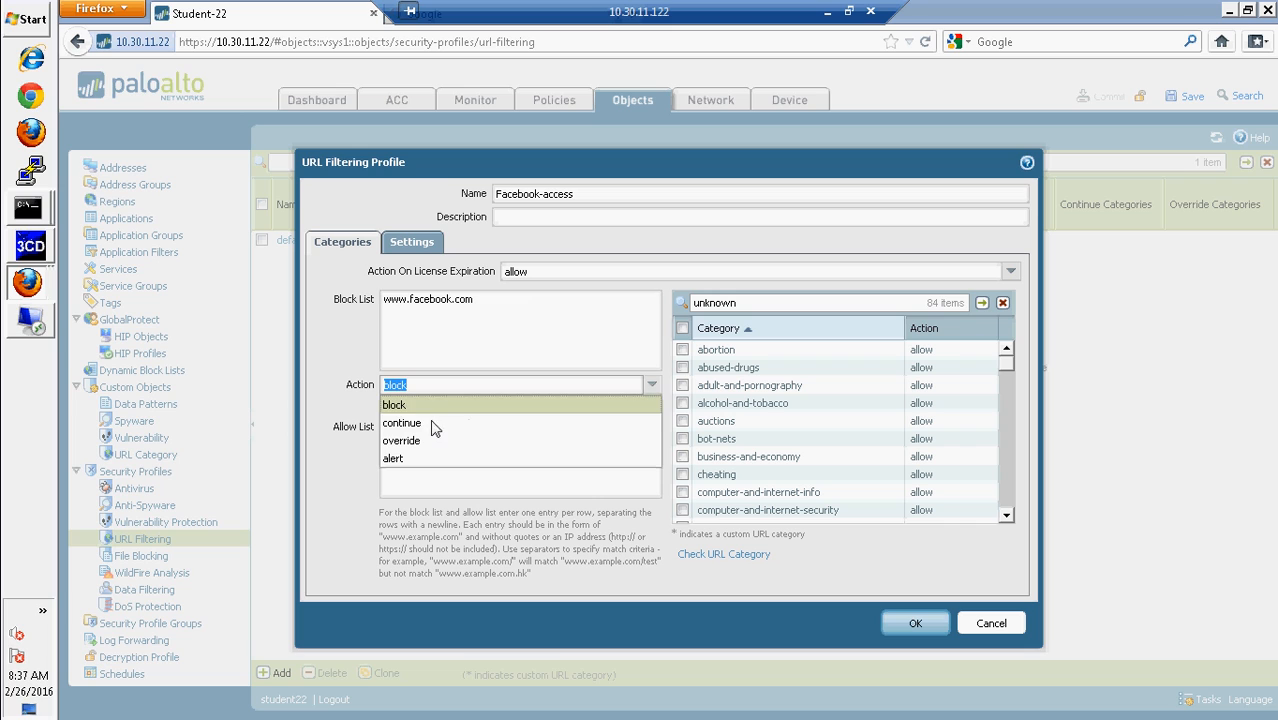
pyautogui.click(403, 423)
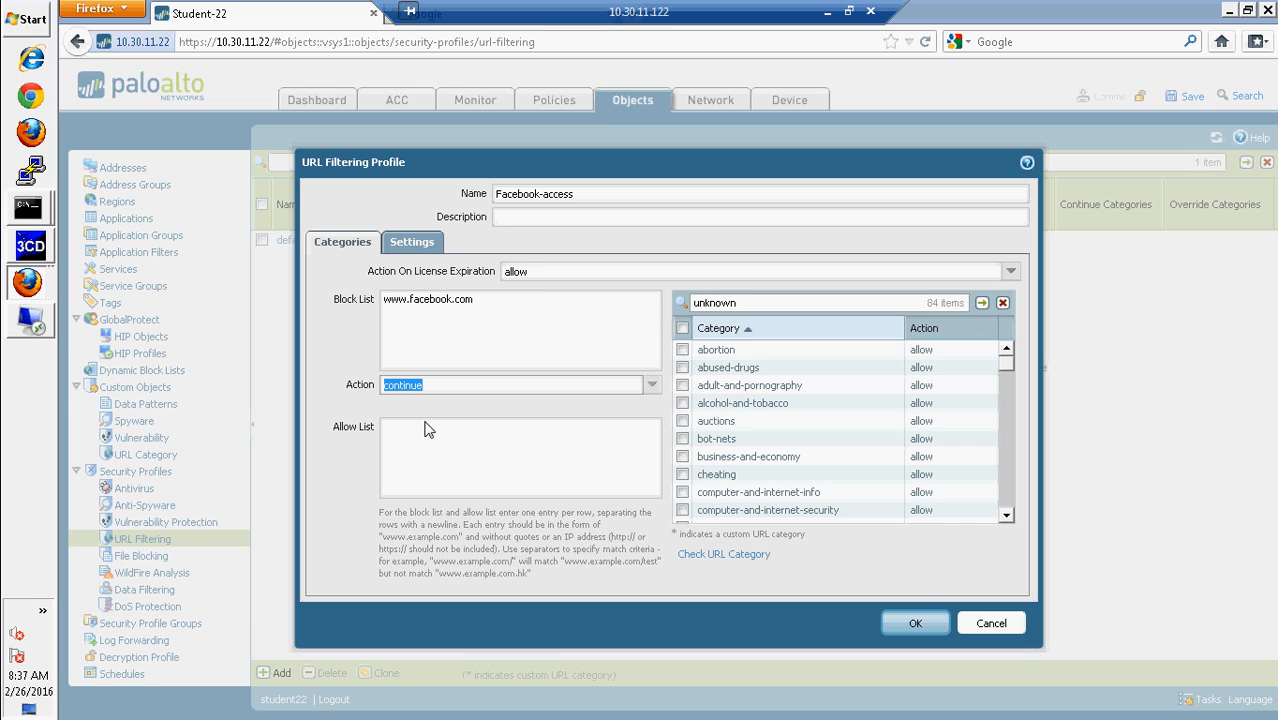
pyautogui.click(455, 388)
pyautogui.click(503, 312)
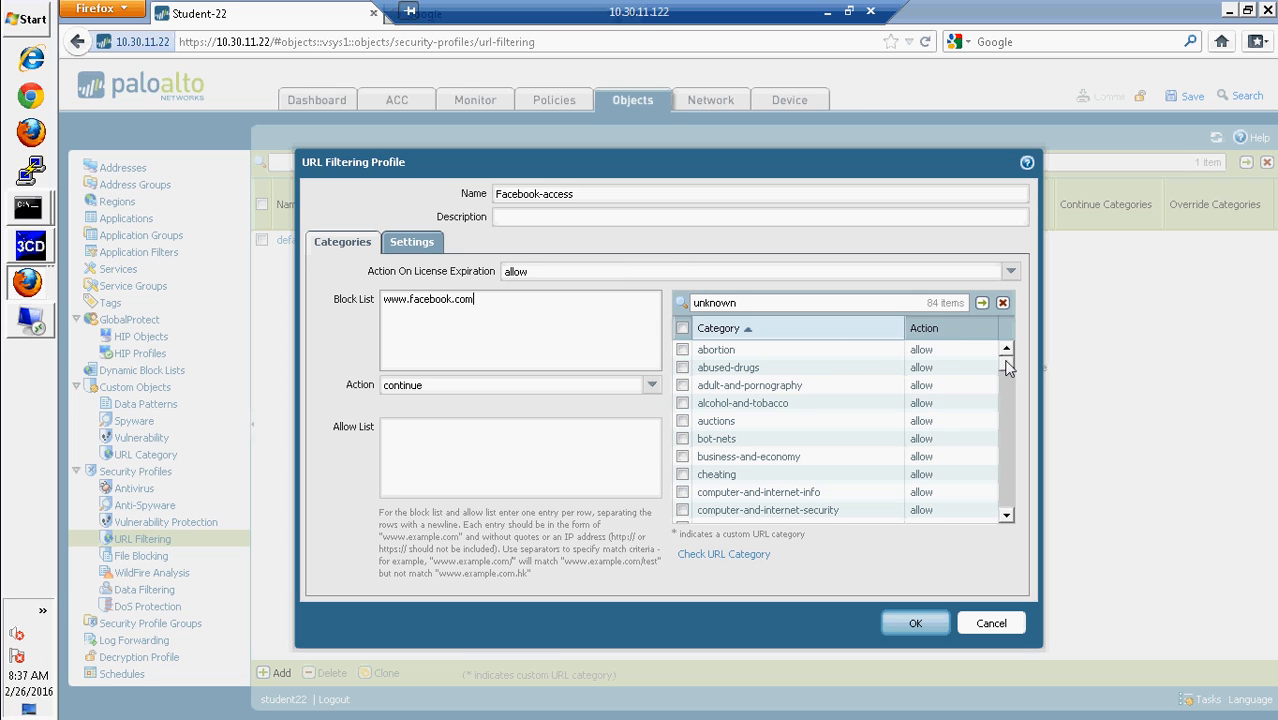
# - Set the educational-institutions category's action to block and save the Facebook-access profile
pyautogui.scroll(-3, 1007, 368)
pyautogui.scroll(3, 1007, 367)
pyautogui.moveTo(1007, 363)
pyautogui.mouseDown()
pyautogui.moveTo(1007, 396)
pyautogui.moveTo(1005, 385)
pyautogui.mouseUp()
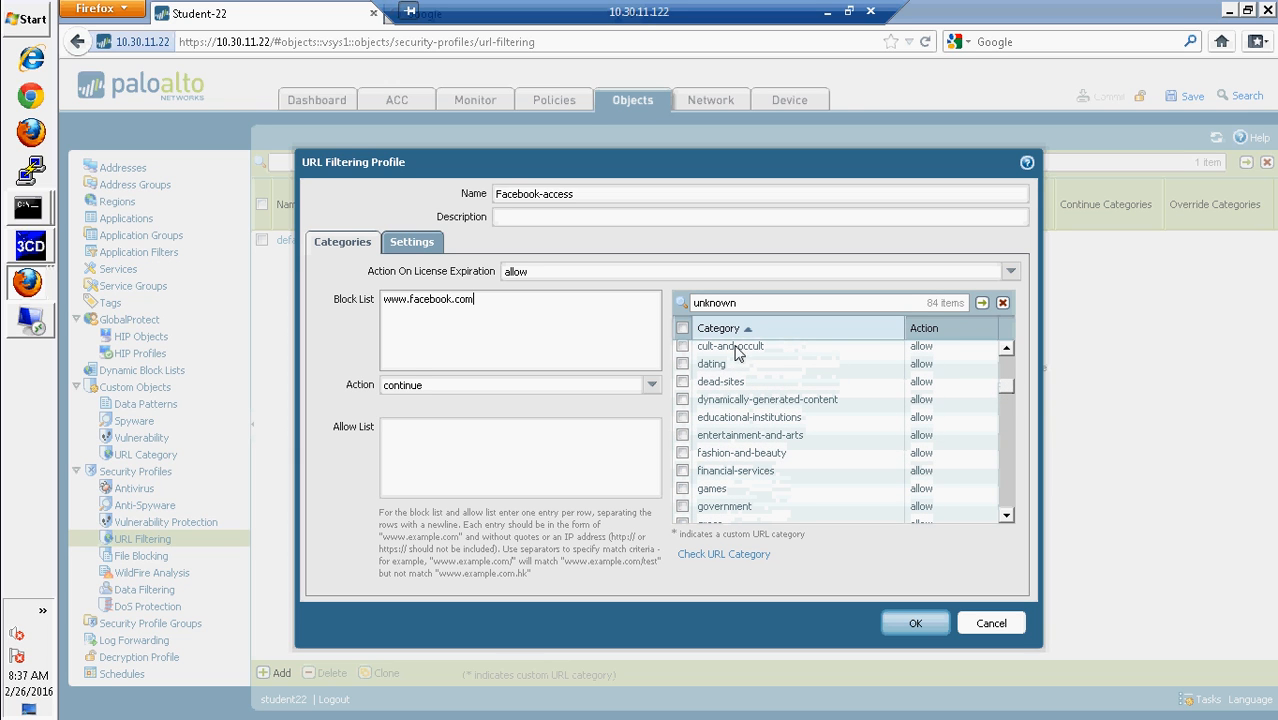
pyautogui.click(683, 418)
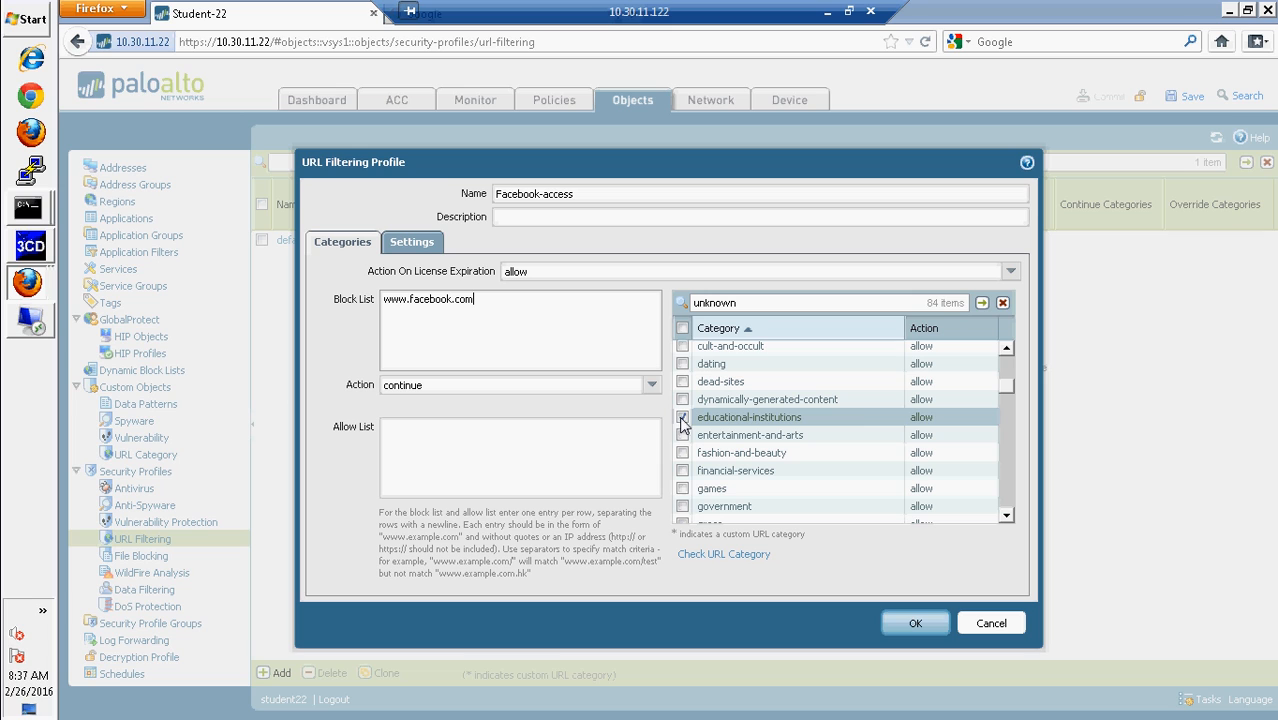
pyautogui.click(925, 418)
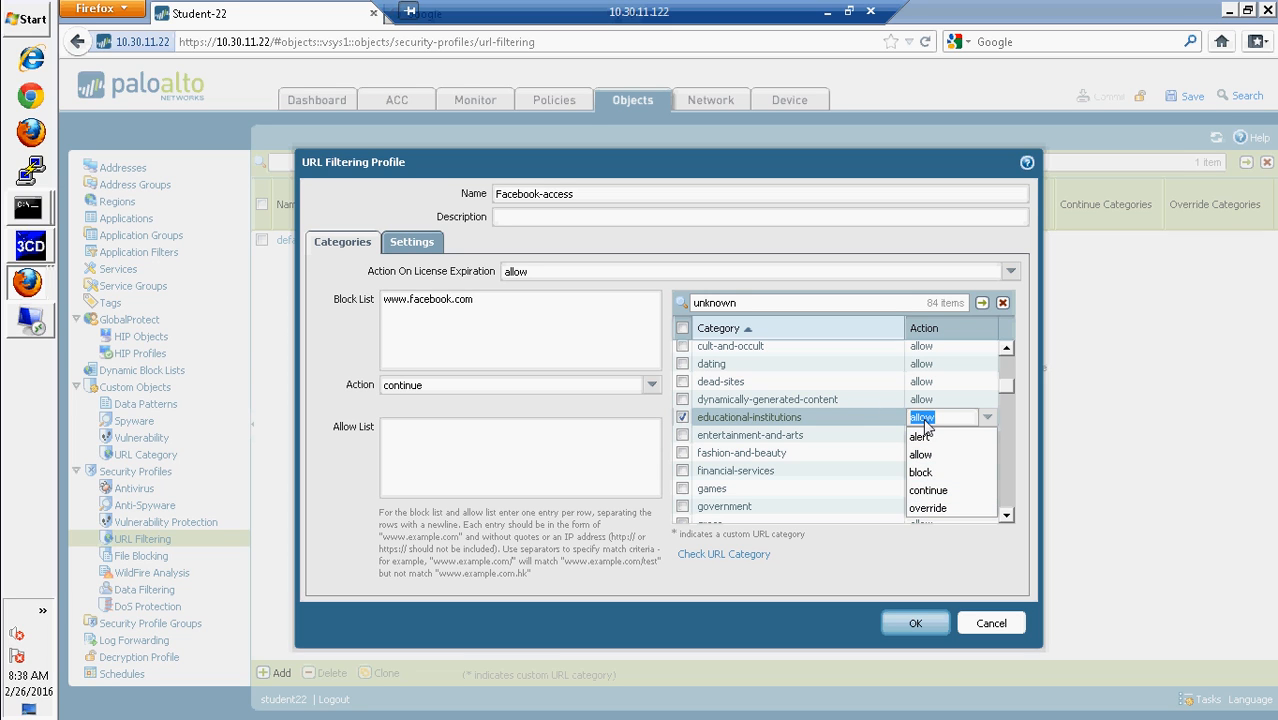
pyautogui.click(921, 474)
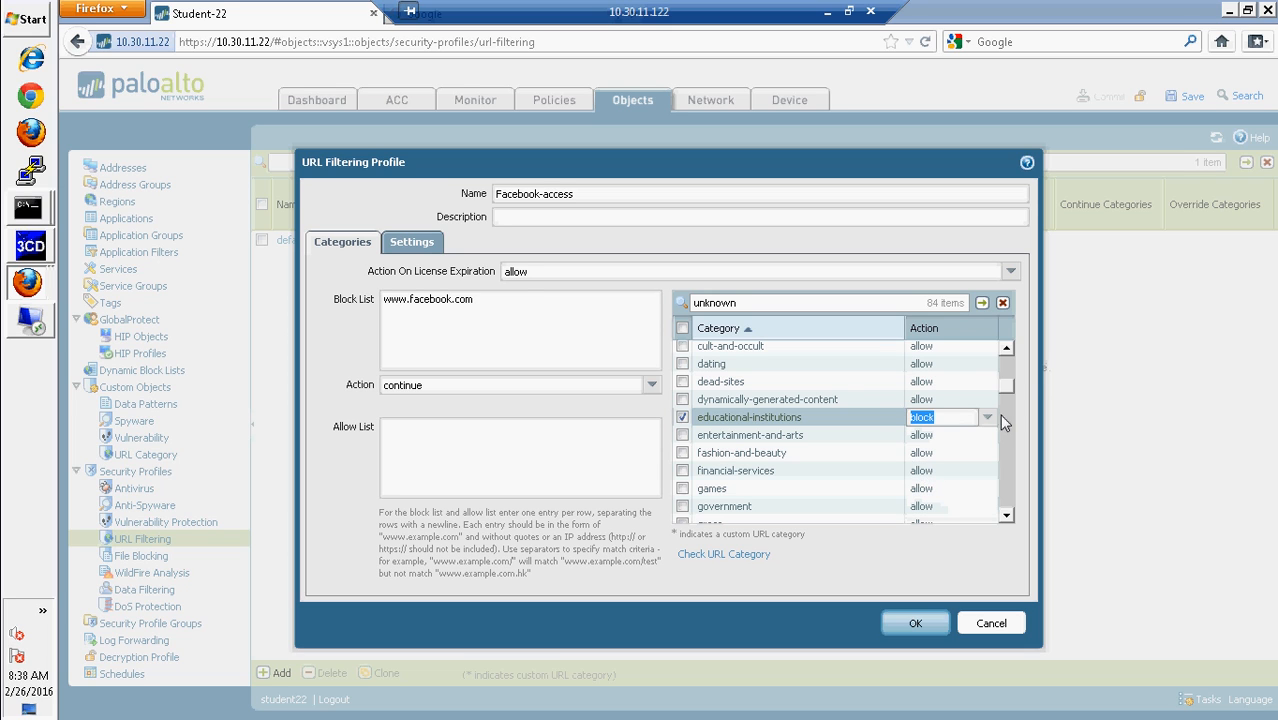
pyautogui.click(917, 623)
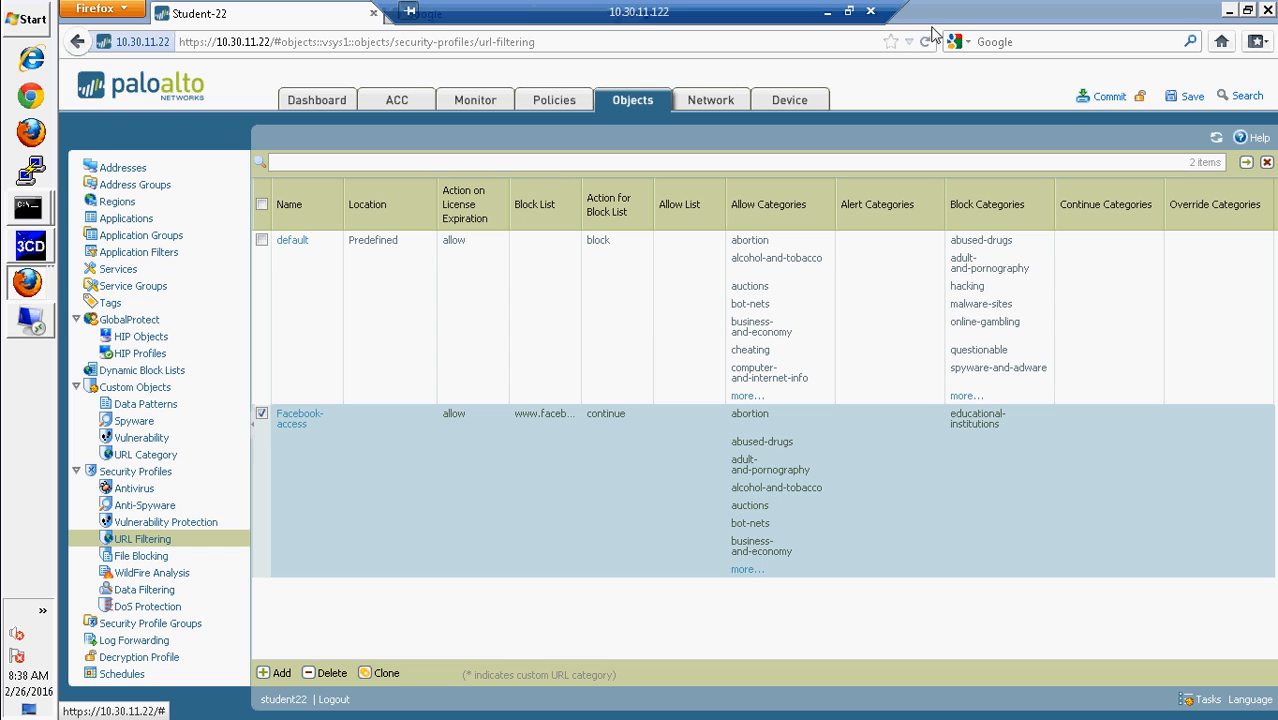
pyautogui.click(1248, 11)
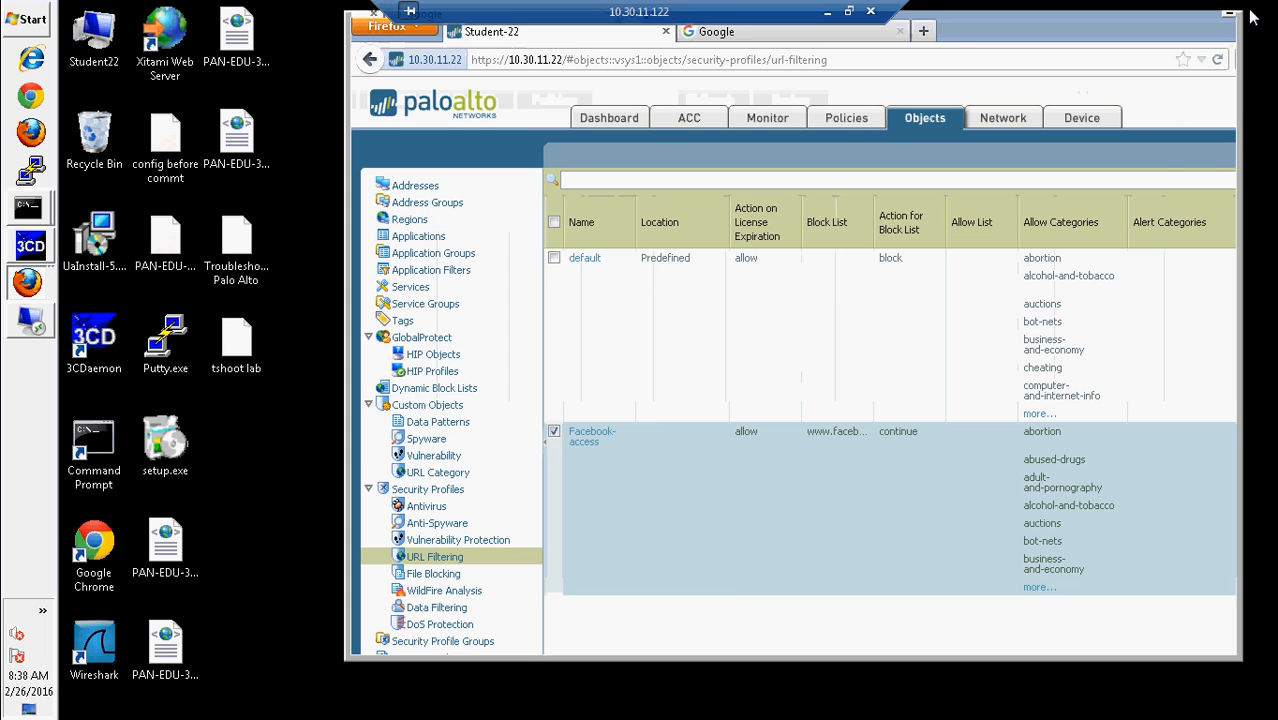
pyautogui.click(702, 52)
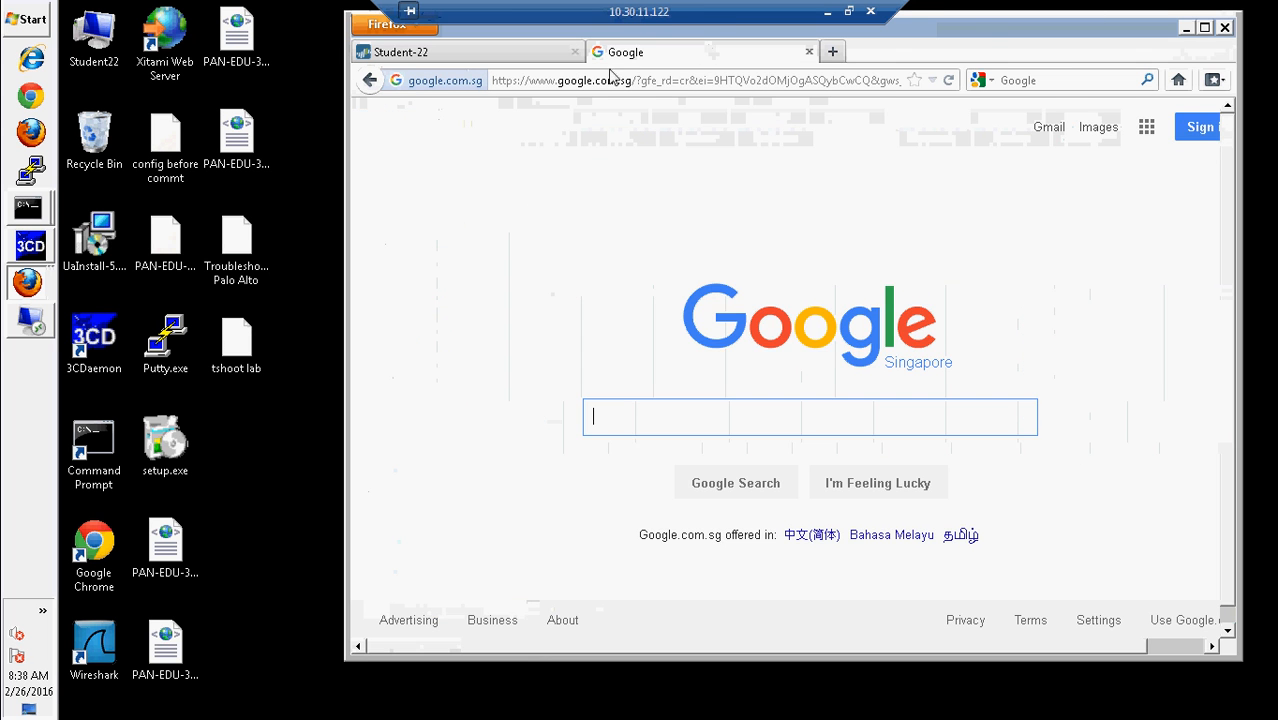
pyautogui.click(670, 86)
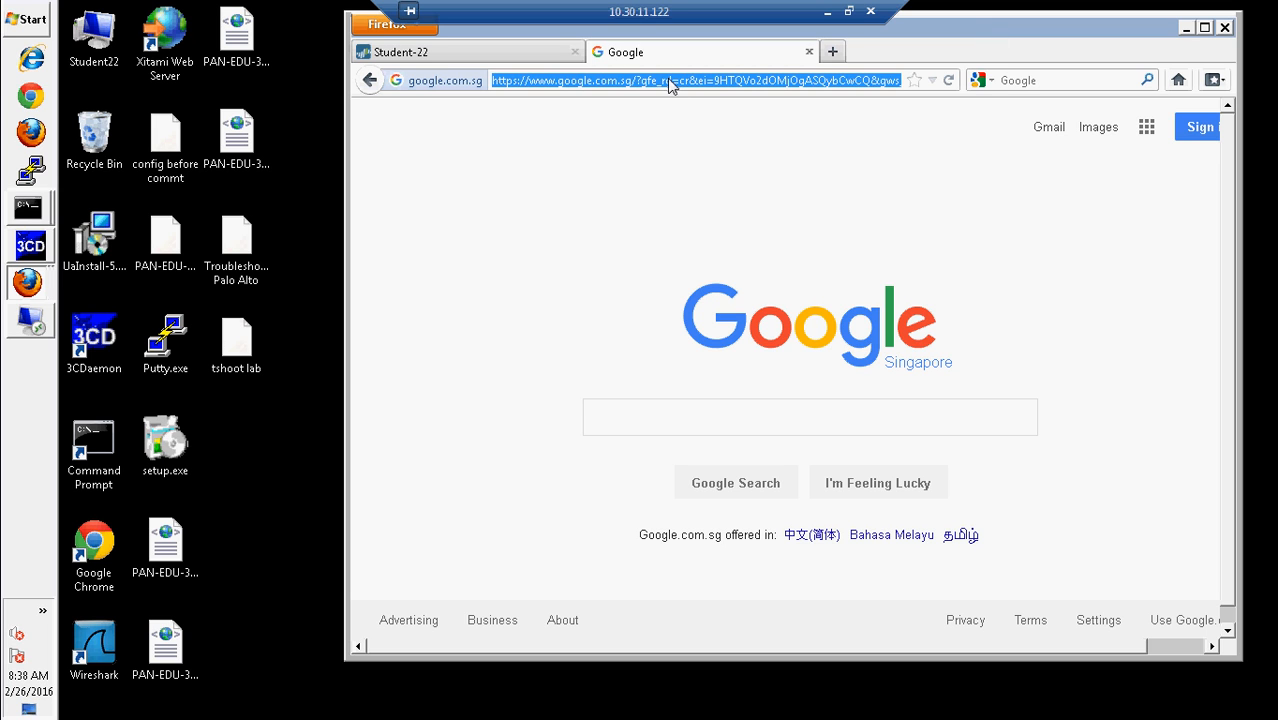
pyautogui.write('www.fa')
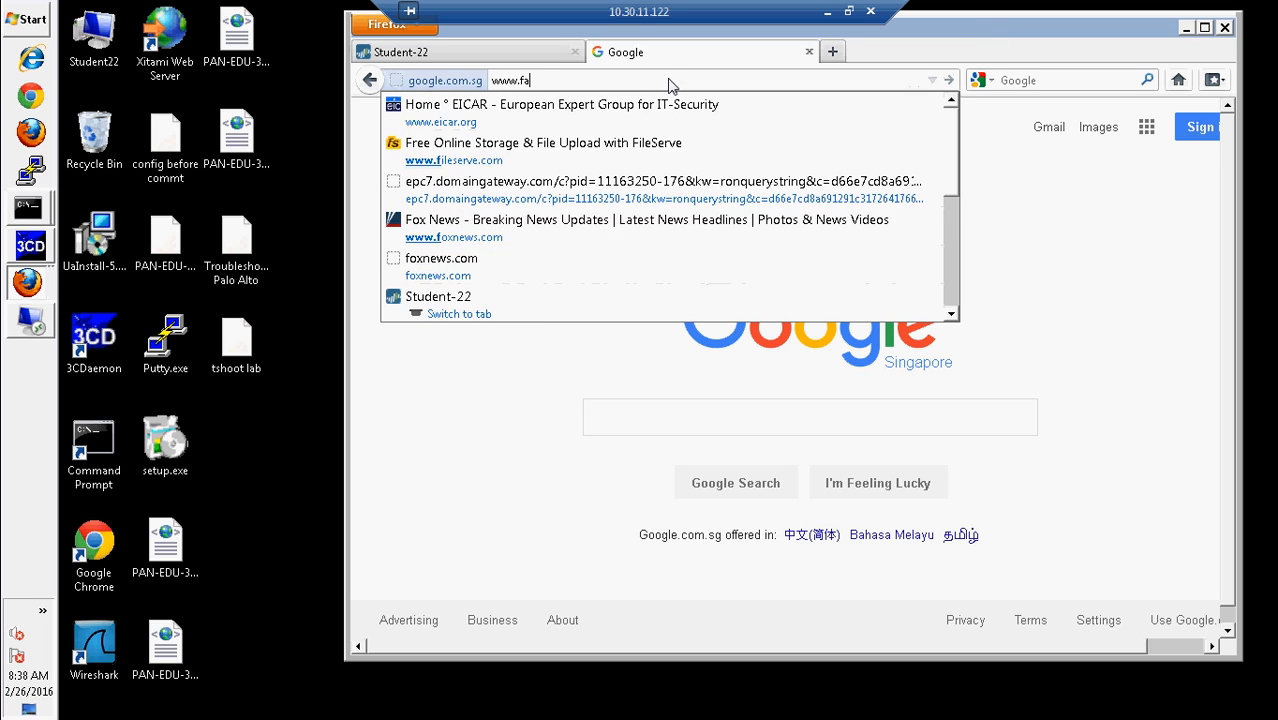
pyautogui.write('cebook.com')
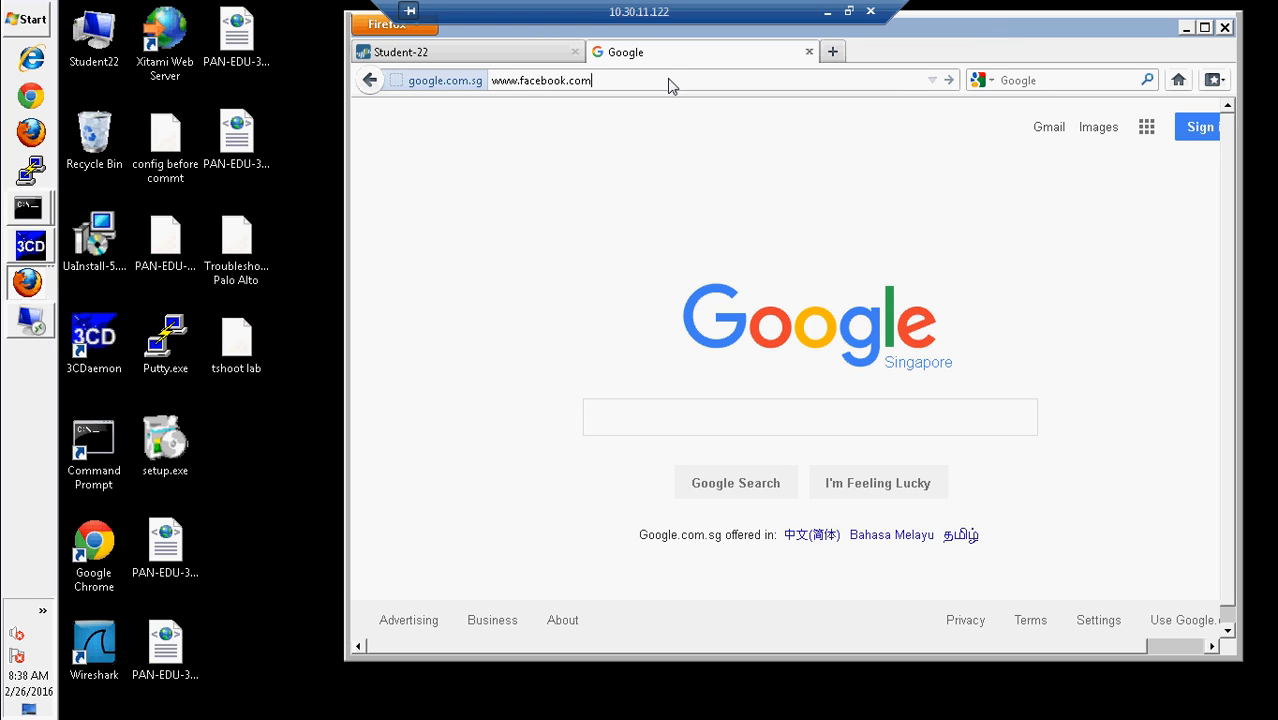
pyautogui.press('Return')
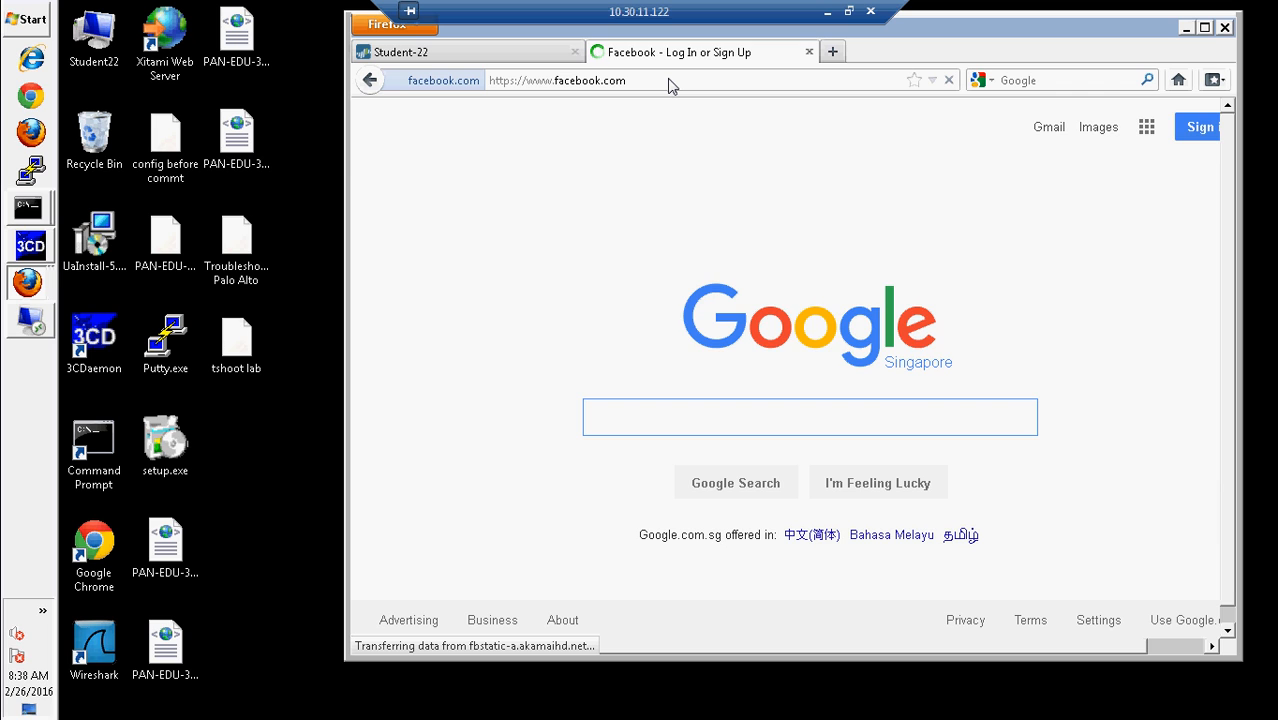
pyautogui.click(832, 52)
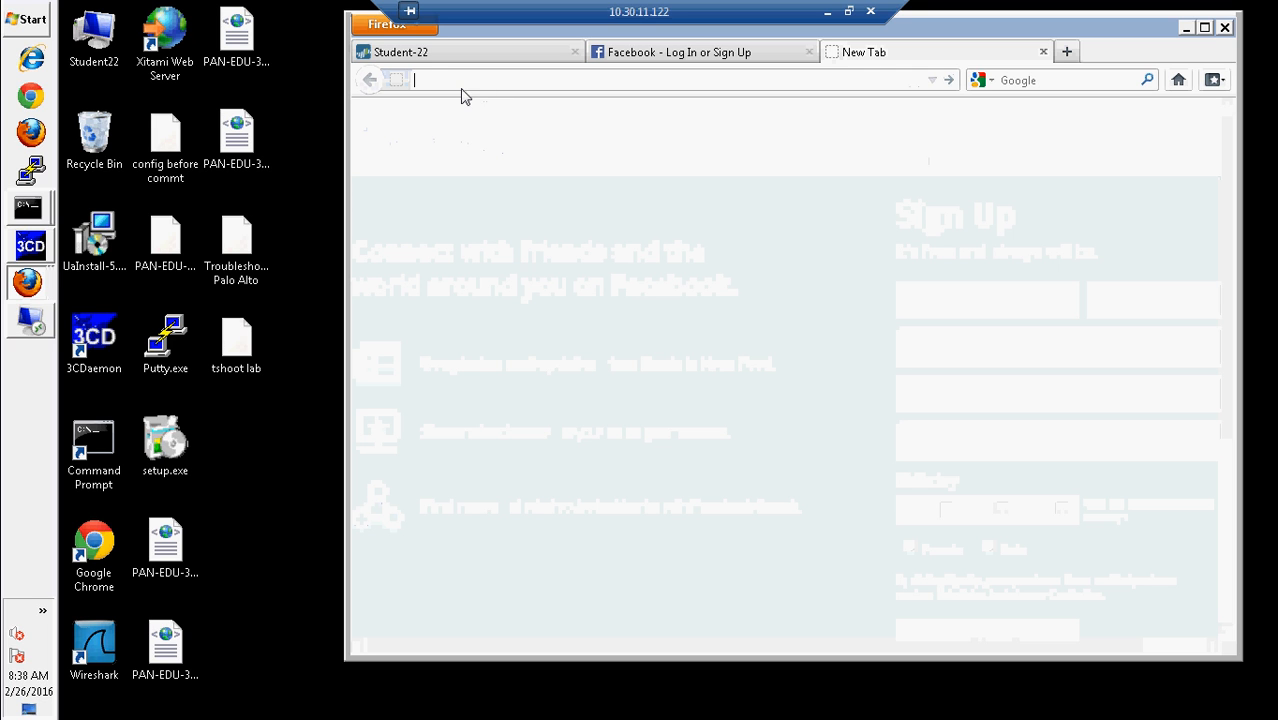
pyautogui.write('www.u')
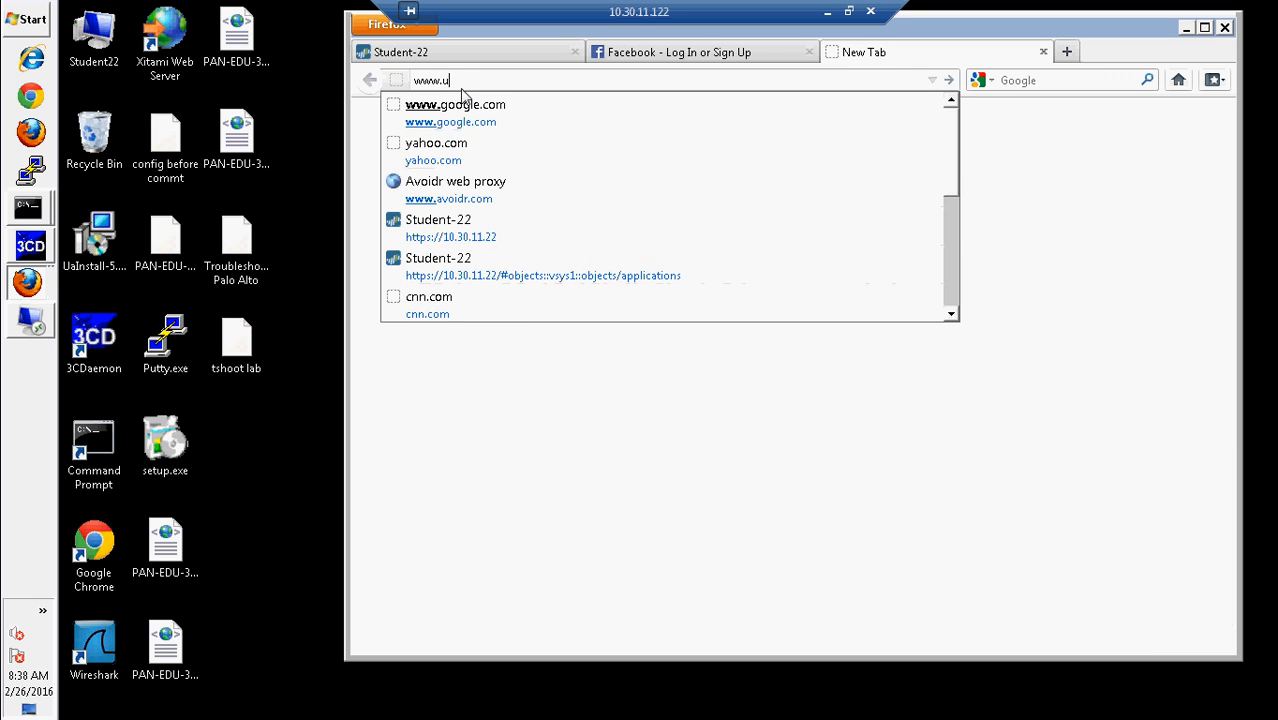
pyautogui.write('baguio.')
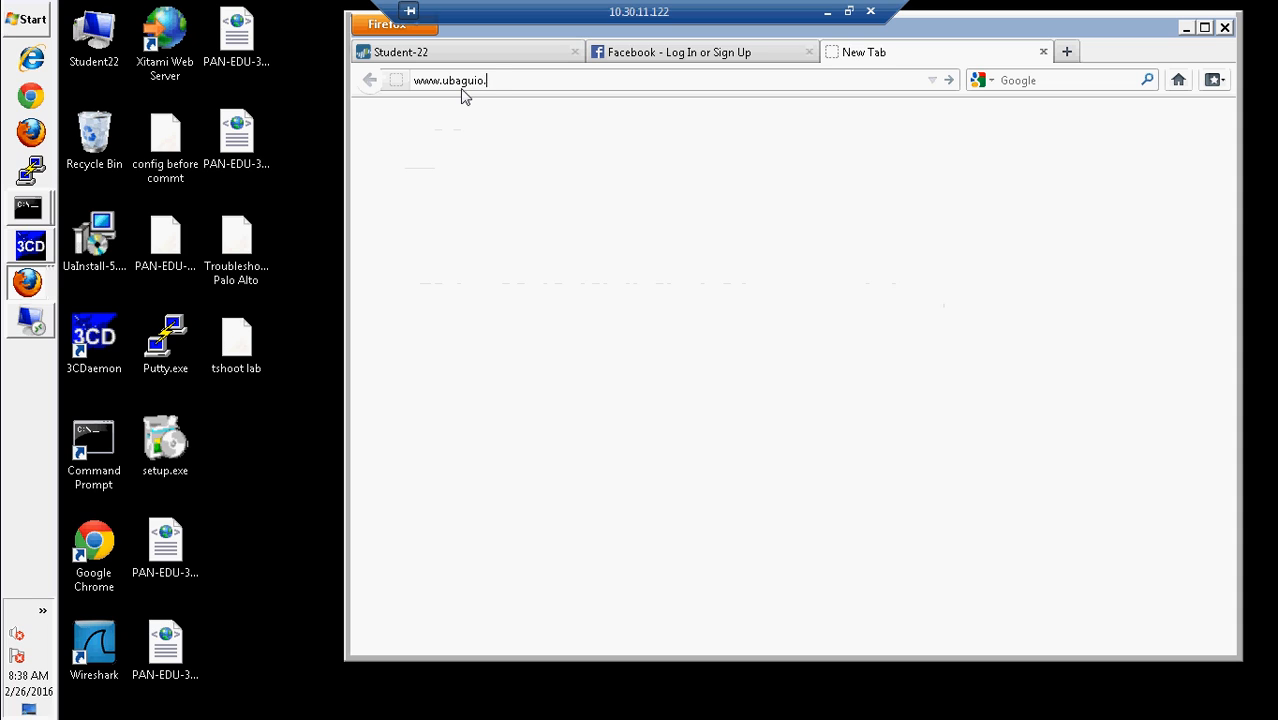
pyautogui.write('edu')
pyautogui.press('Return')
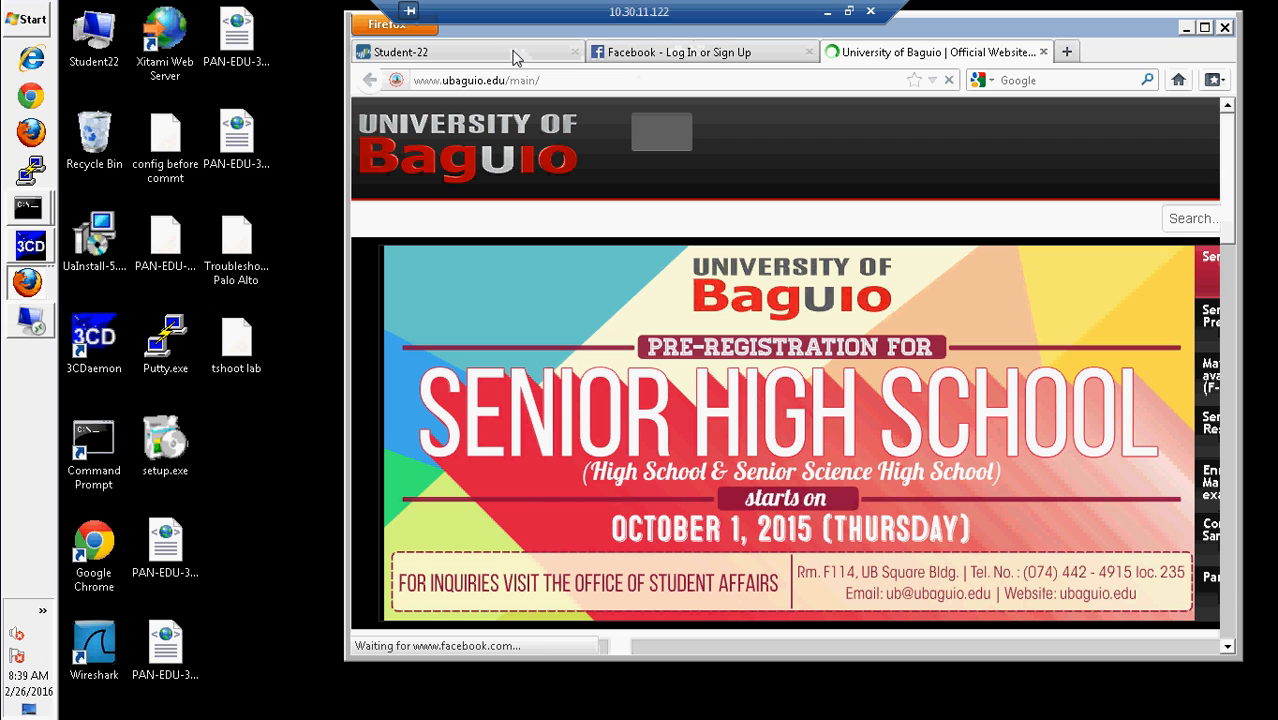
# - Return to the Student-22 firewall in a maximized window and open the Allow All Out security rule's action settings
pyautogui.click(1205, 28)
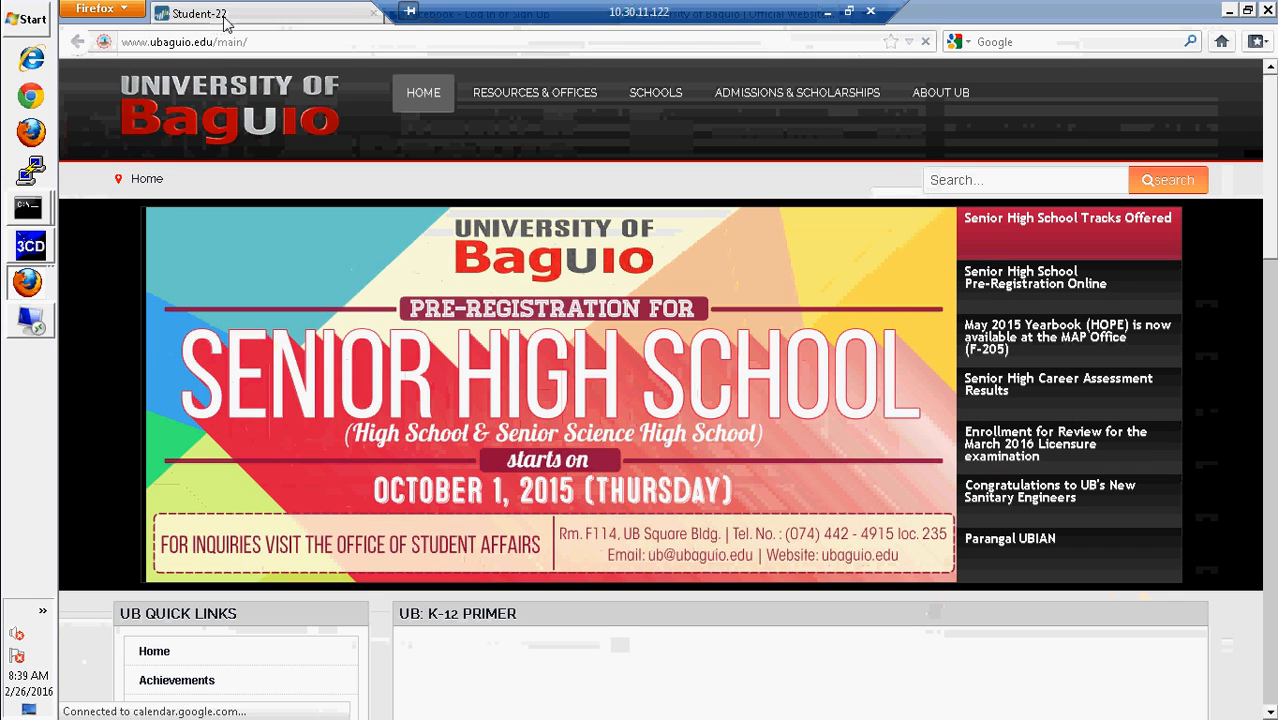
pyautogui.click(225, 22)
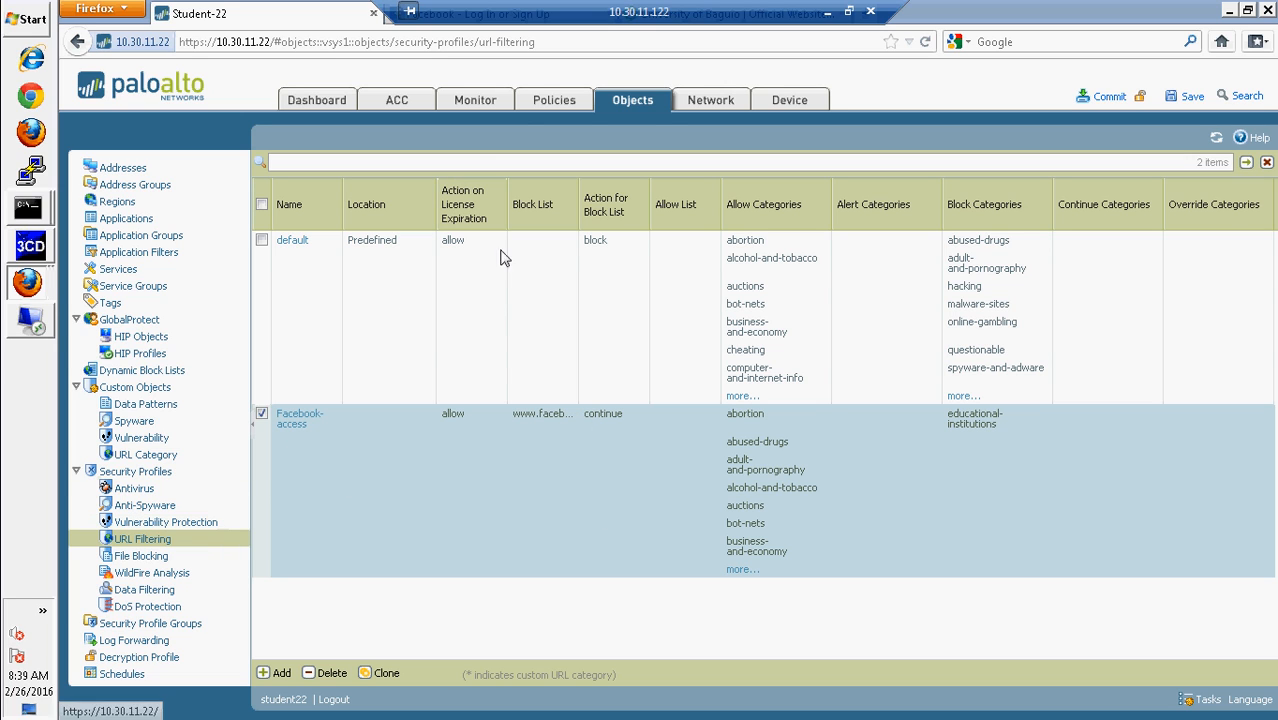
pyautogui.click(548, 104)
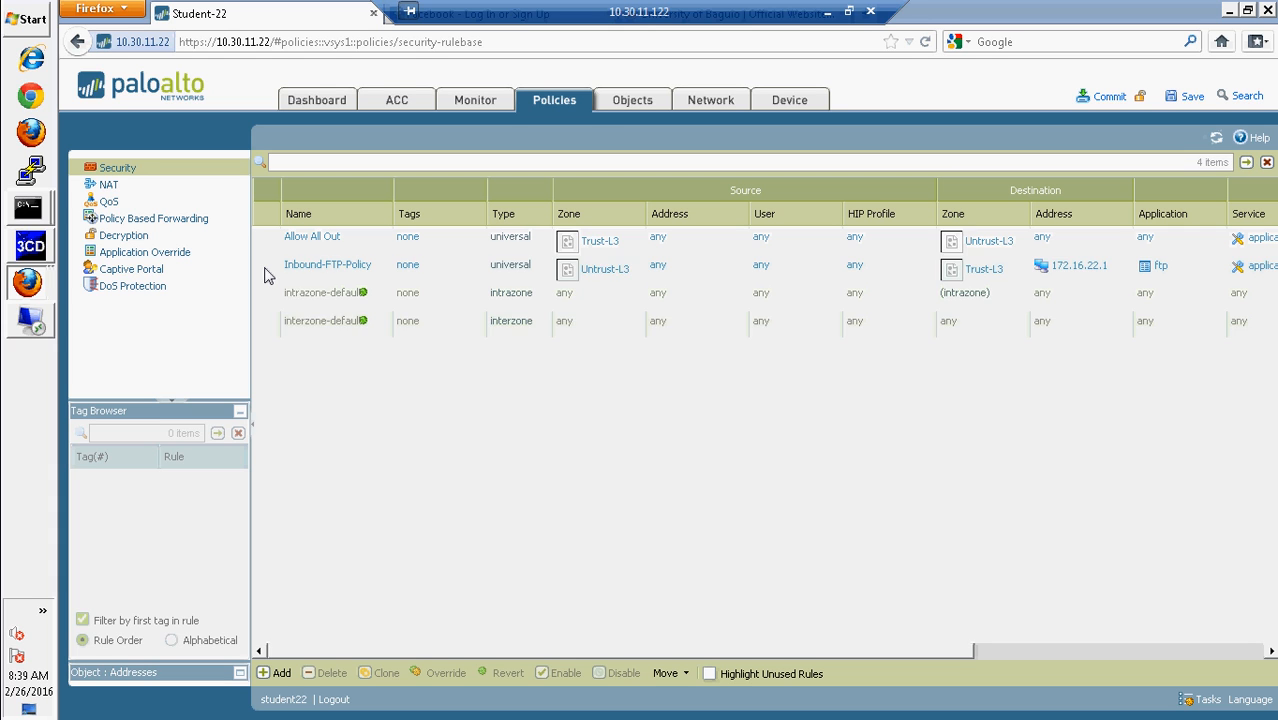
pyautogui.click(323, 240)
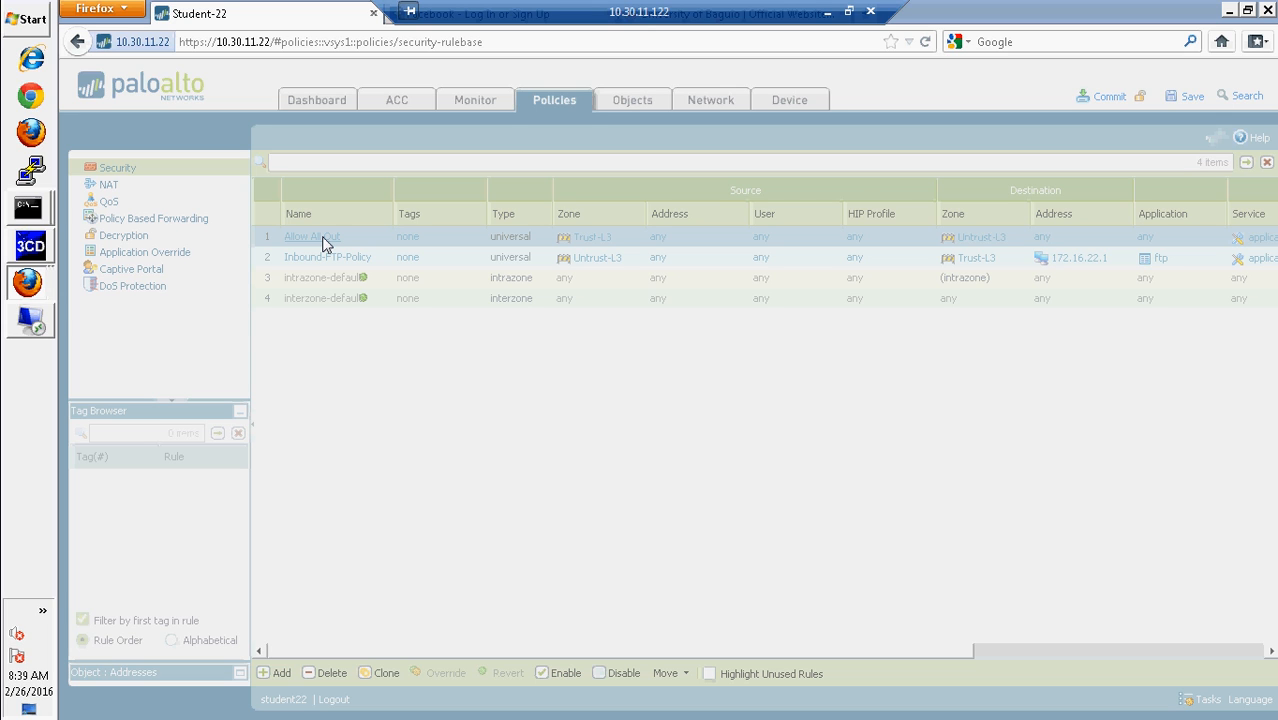
pyautogui.click(322, 240)
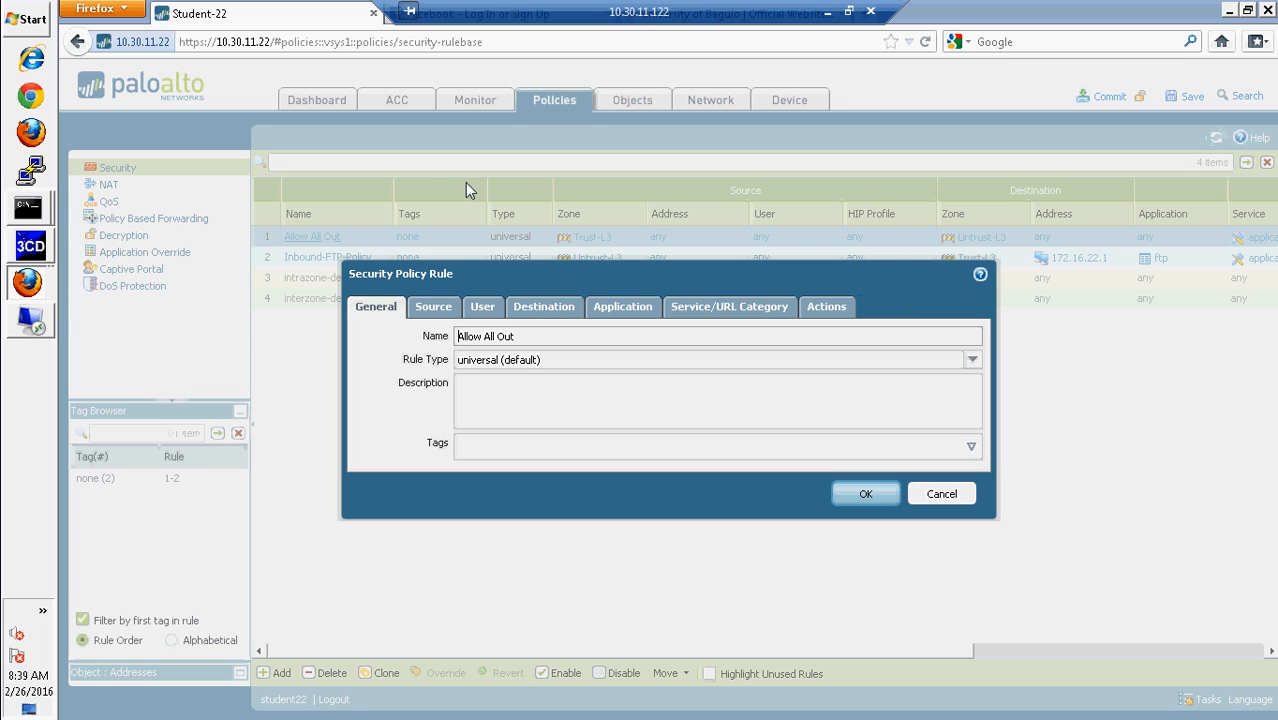
pyautogui.click(826, 307)
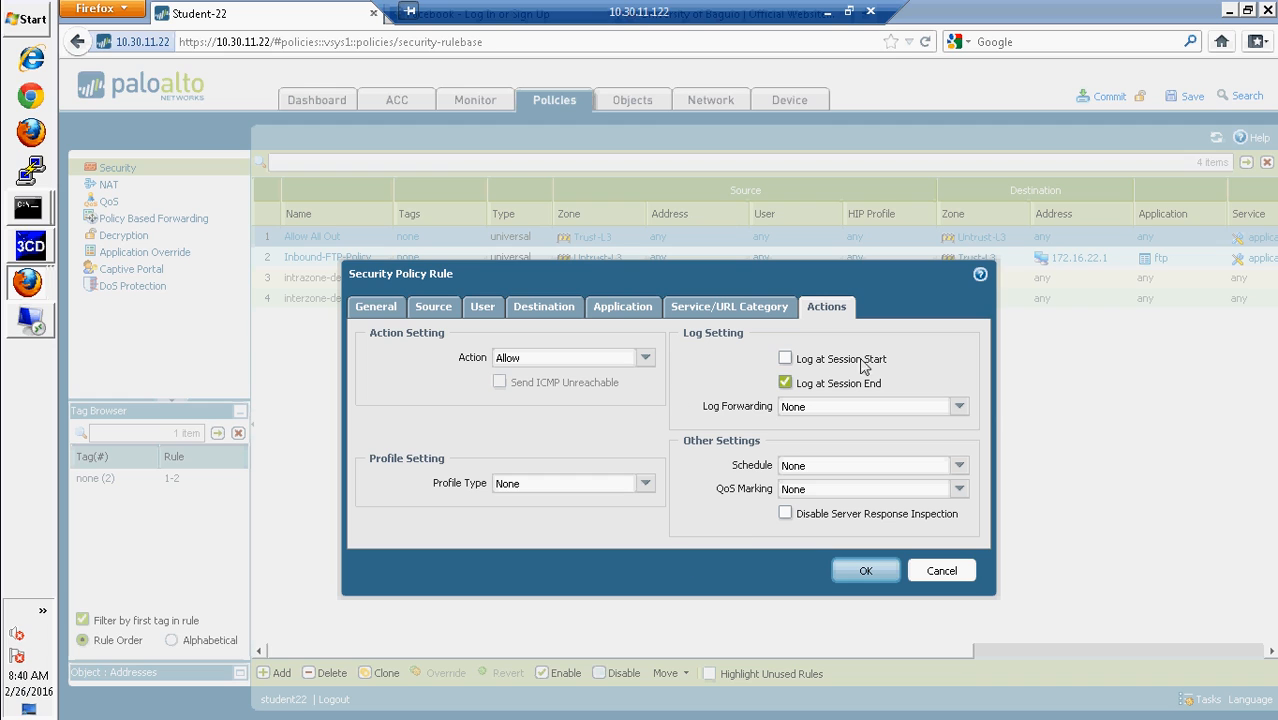
# - Try the Profiles and Group profile types on the Allow All Out rule, view the group profile choices, and cancel the edit
pyautogui.click(646, 484)
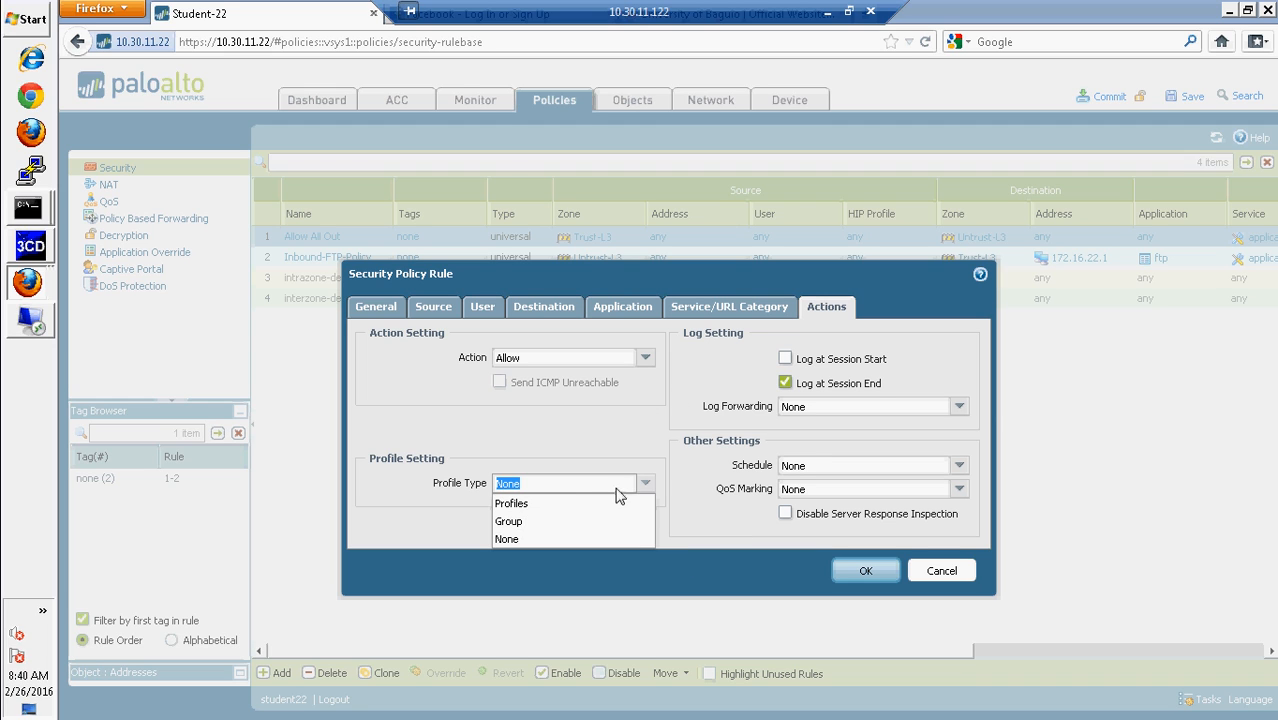
pyautogui.click(521, 505)
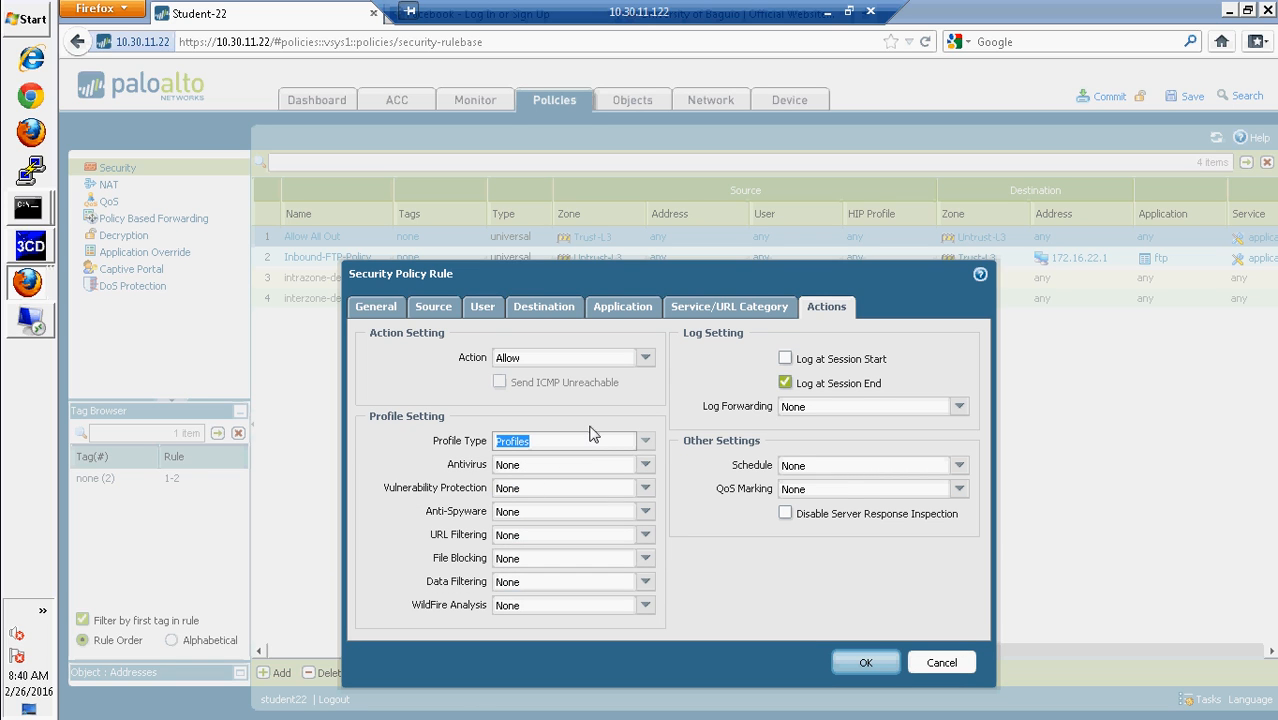
pyautogui.click(646, 444)
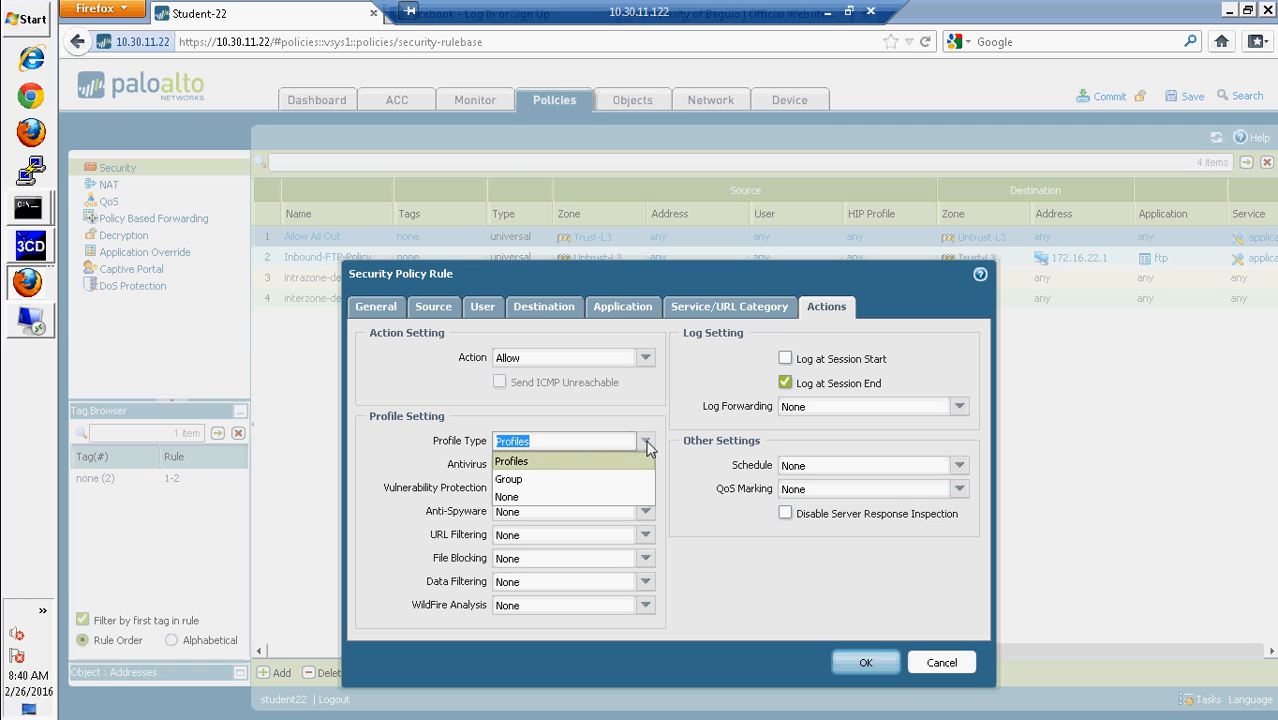
pyautogui.click(516, 480)
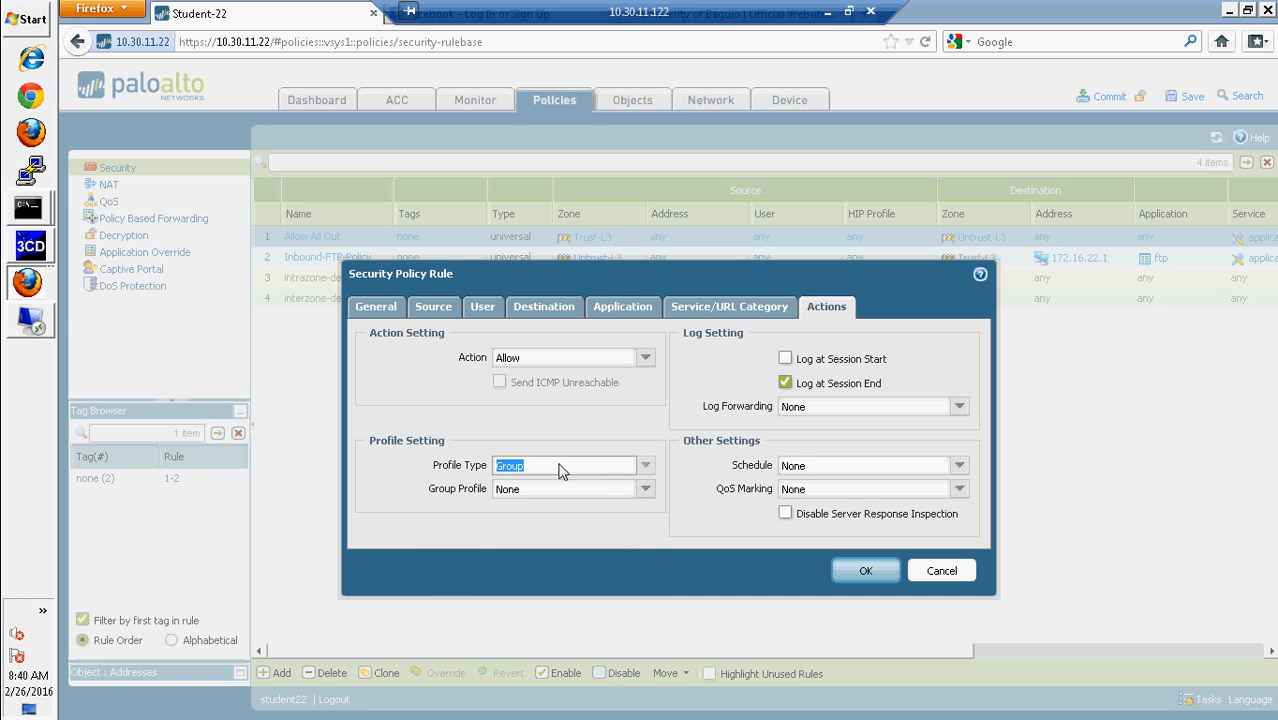
pyautogui.click(645, 491)
pyautogui.click(645, 491)
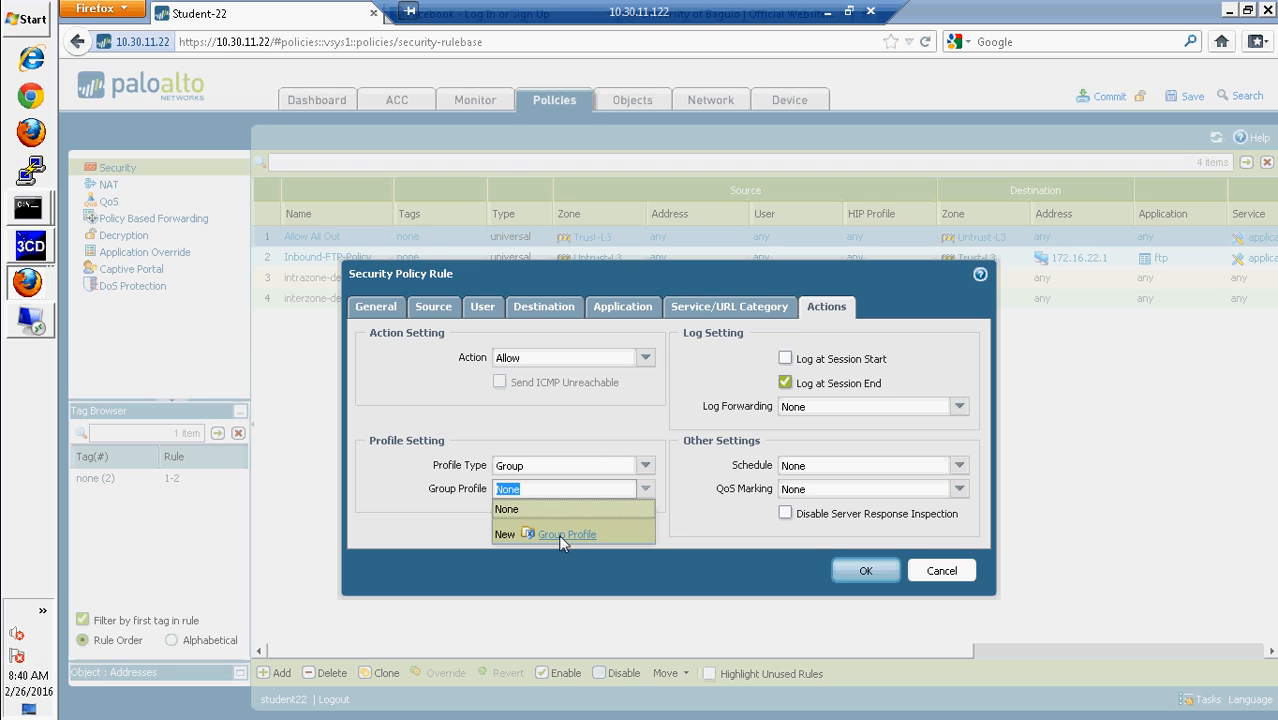
pyautogui.click(646, 489)
pyautogui.click(951, 566)
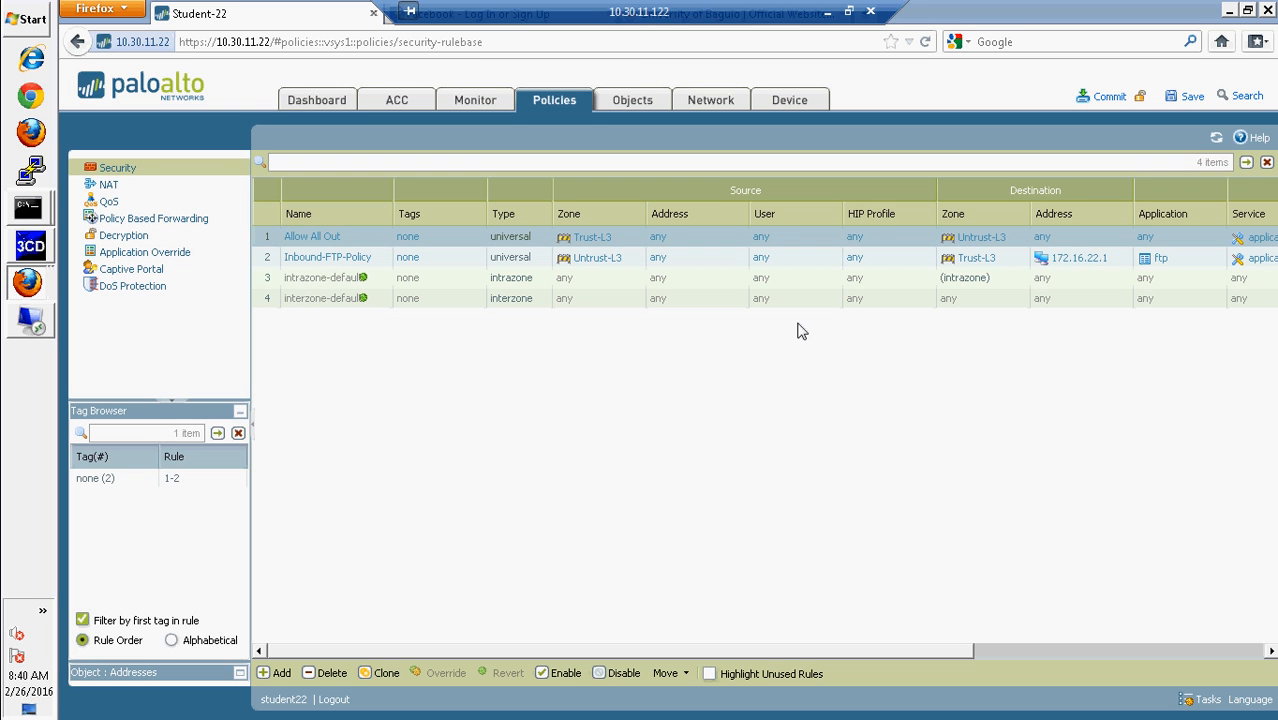
# - View the antivirus profiles, open the Security Profile Groups, and start a new group
pyautogui.click(628, 102)
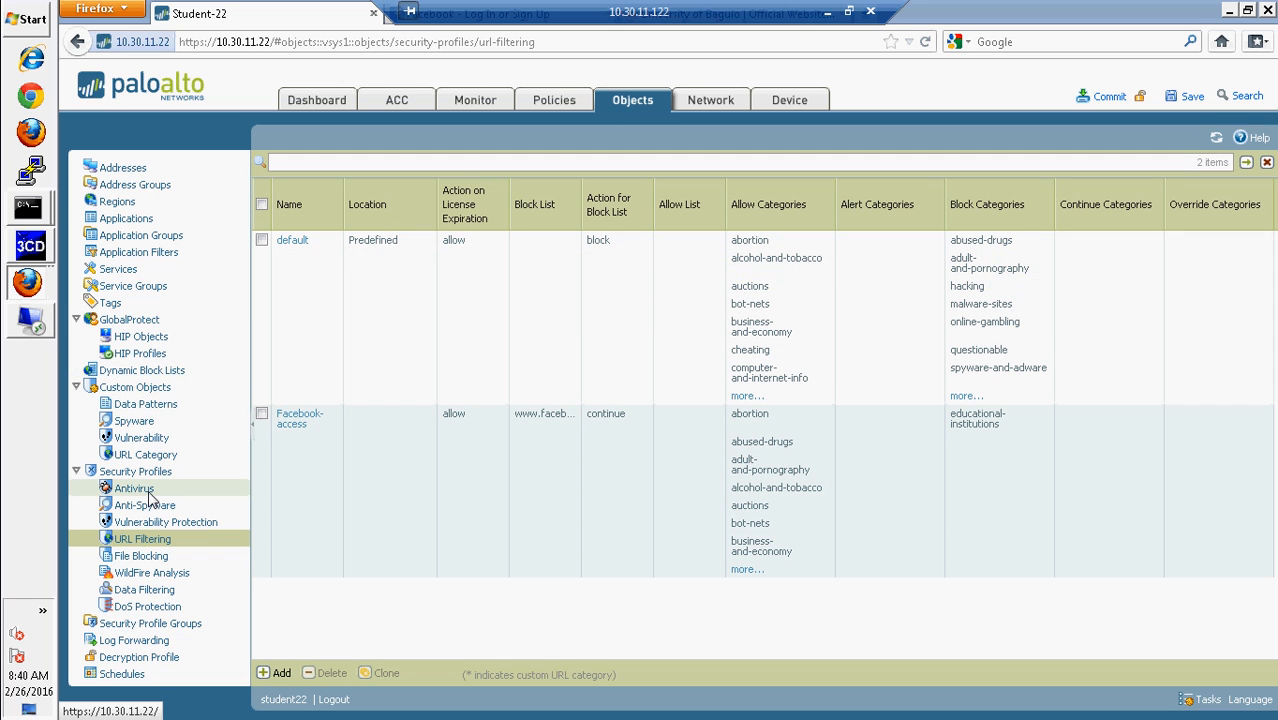
pyautogui.click(136, 490)
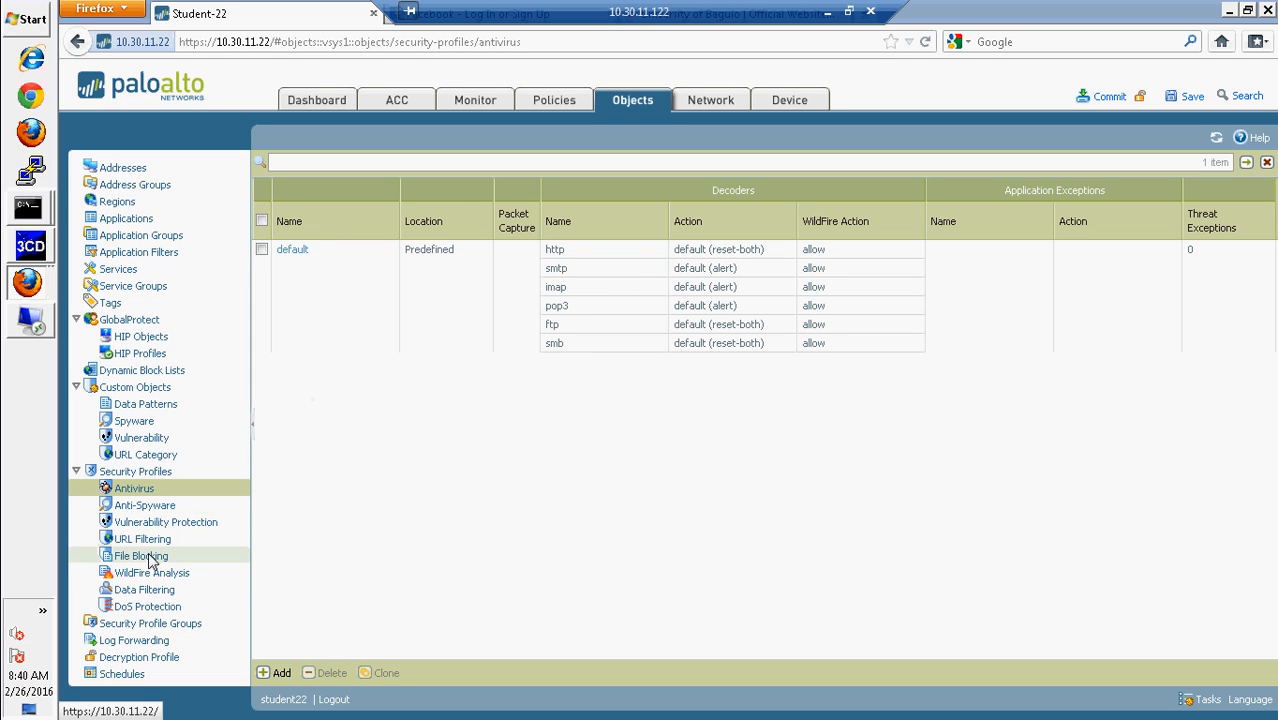
pyautogui.click(165, 625)
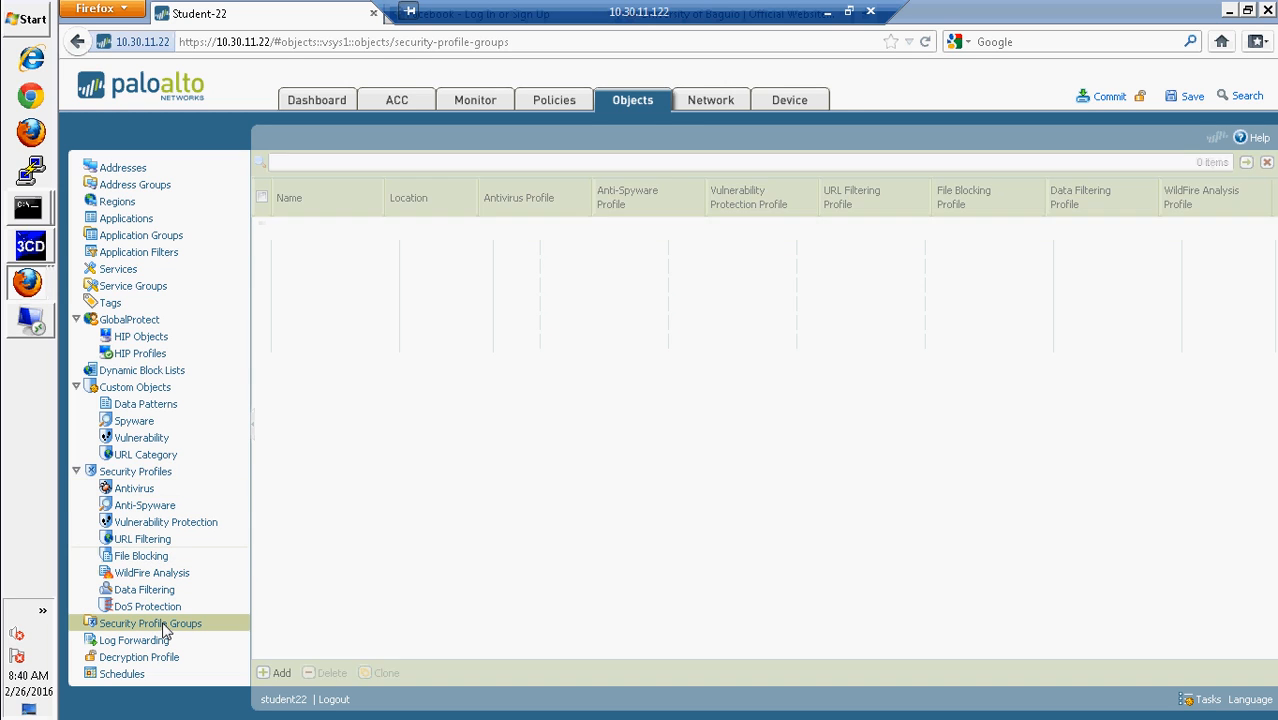
pyautogui.click(274, 674)
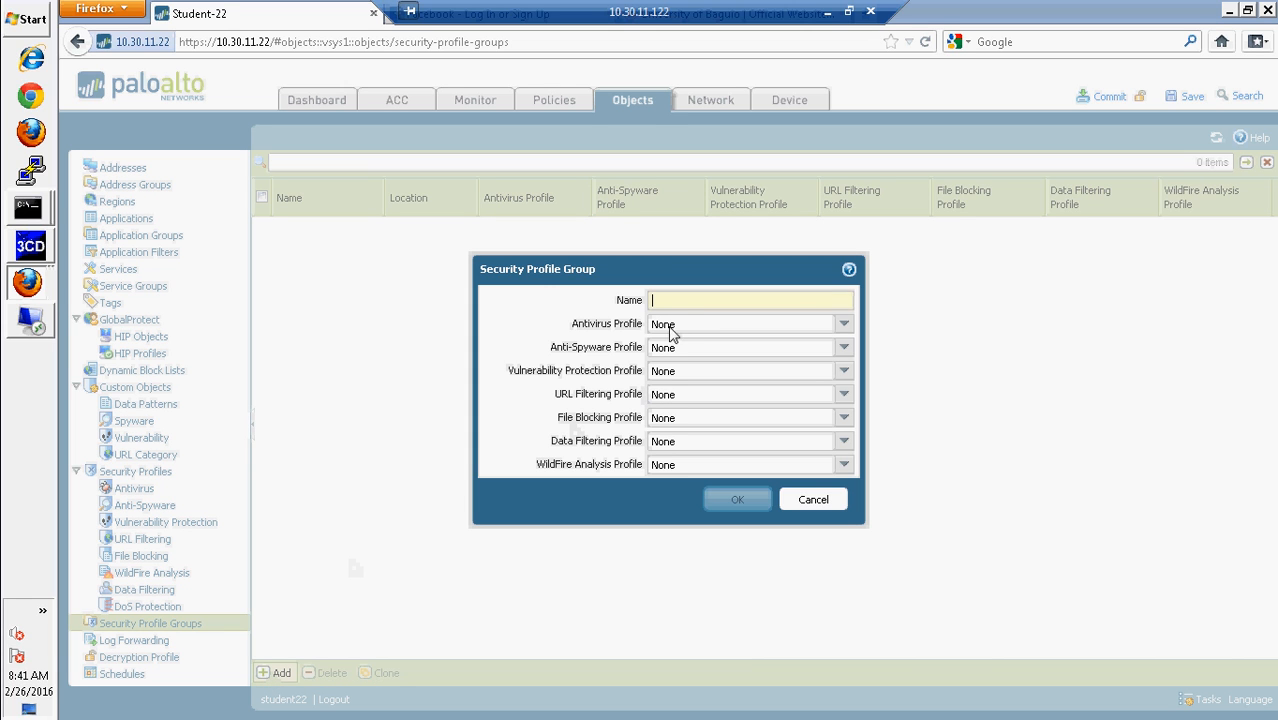
# - Name the security profile group test-profile and set its antivirus profile to default
pyautogui.write('te')
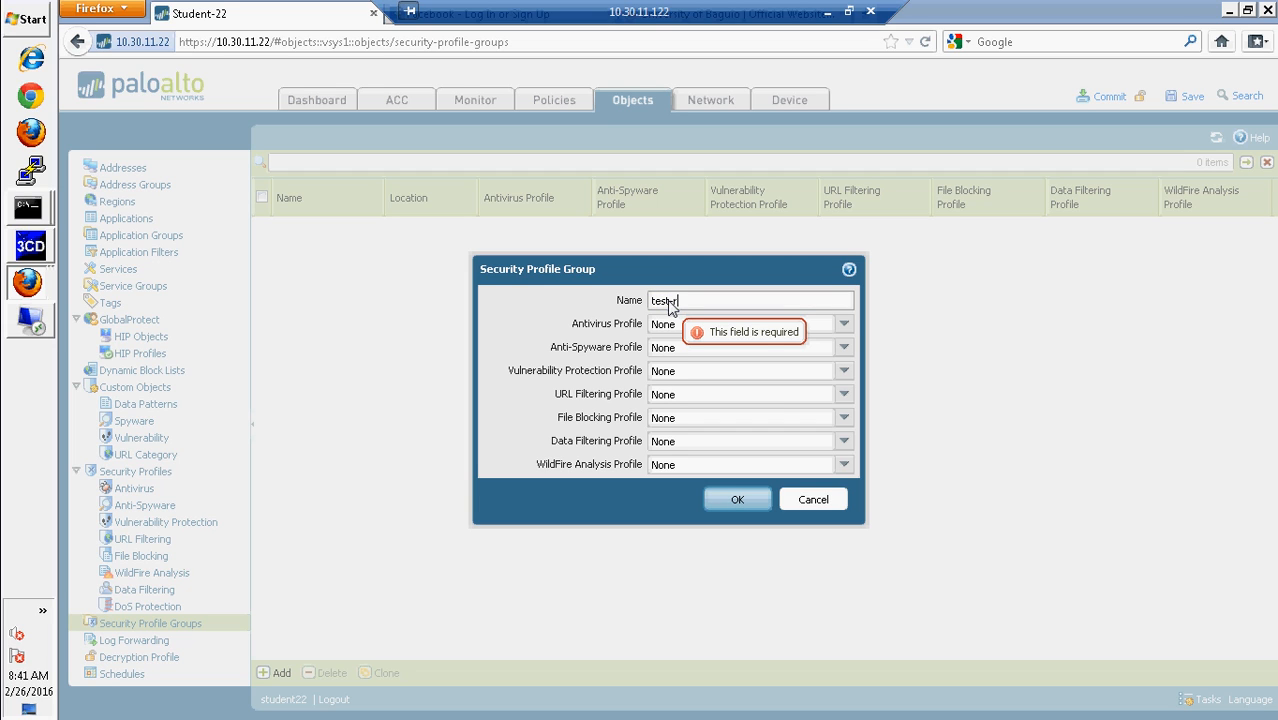
pyautogui.write('st-profile')
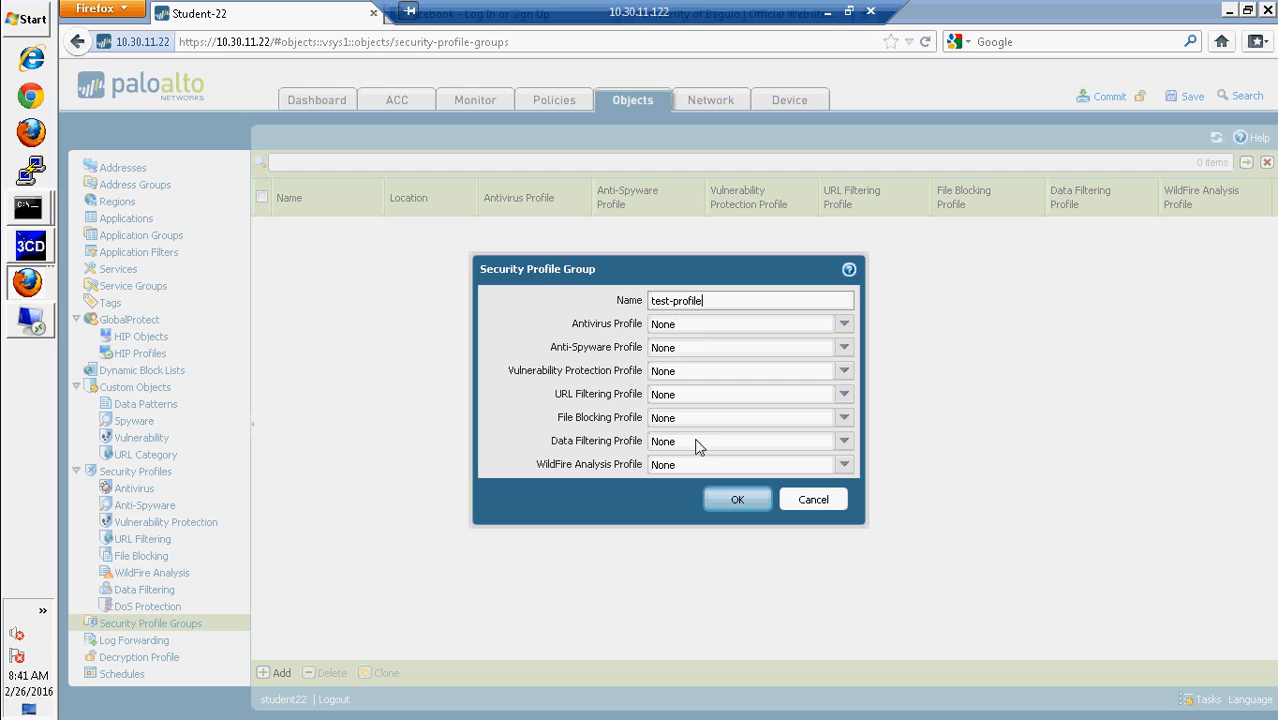
pyautogui.click(843, 326)
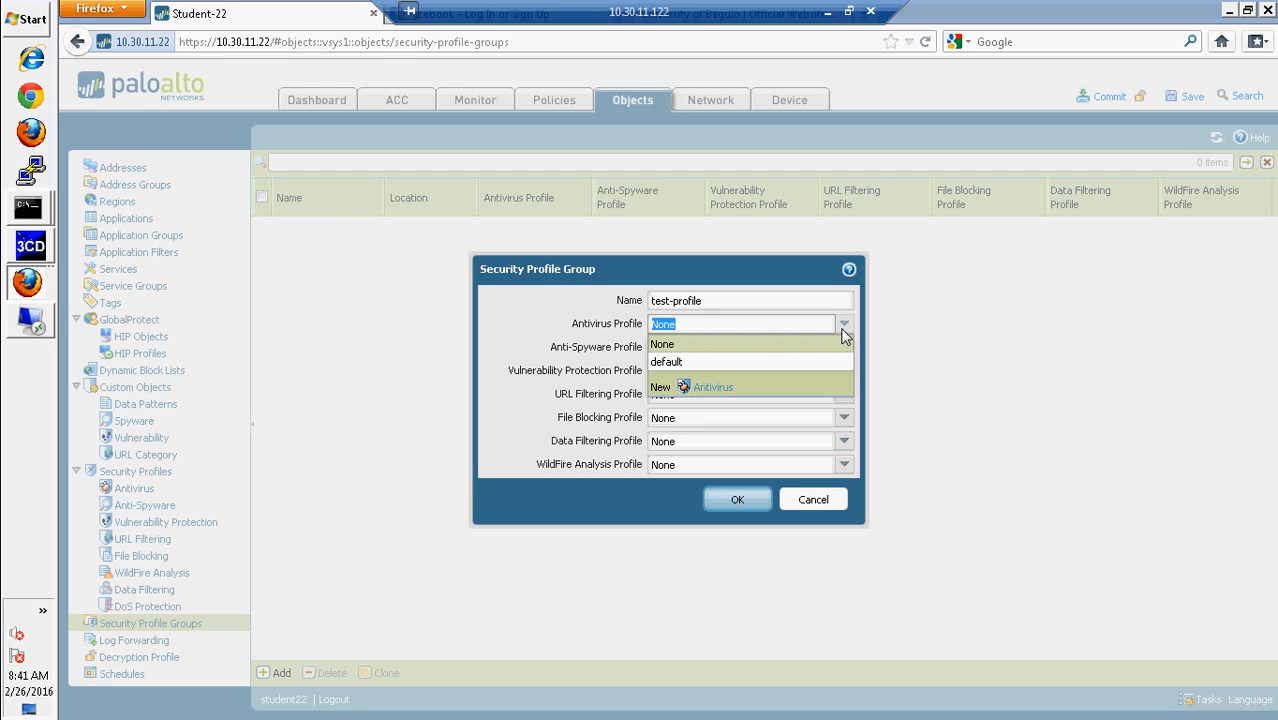
pyautogui.click(739, 362)
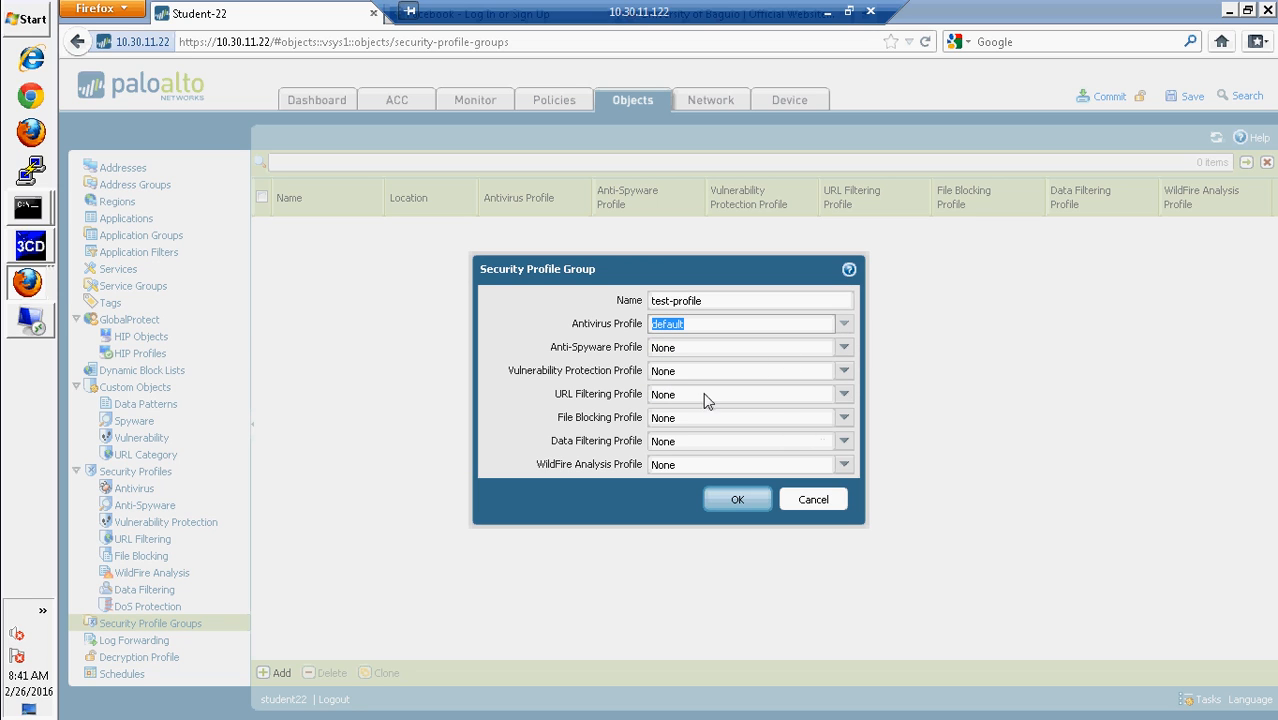
# - Set the test-profile group's URL filtering profile to Facebook-access and its antivirus profile to None, and save the group
pyautogui.click(844, 394)
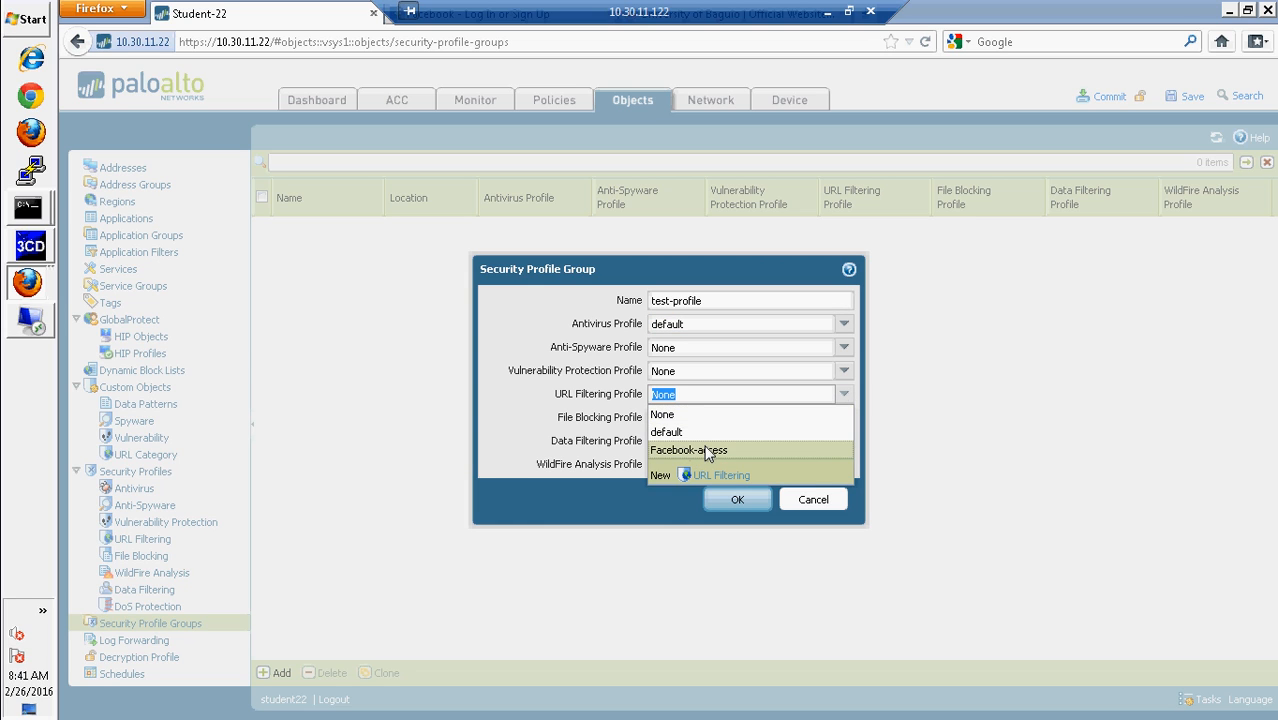
pyautogui.click(707, 451)
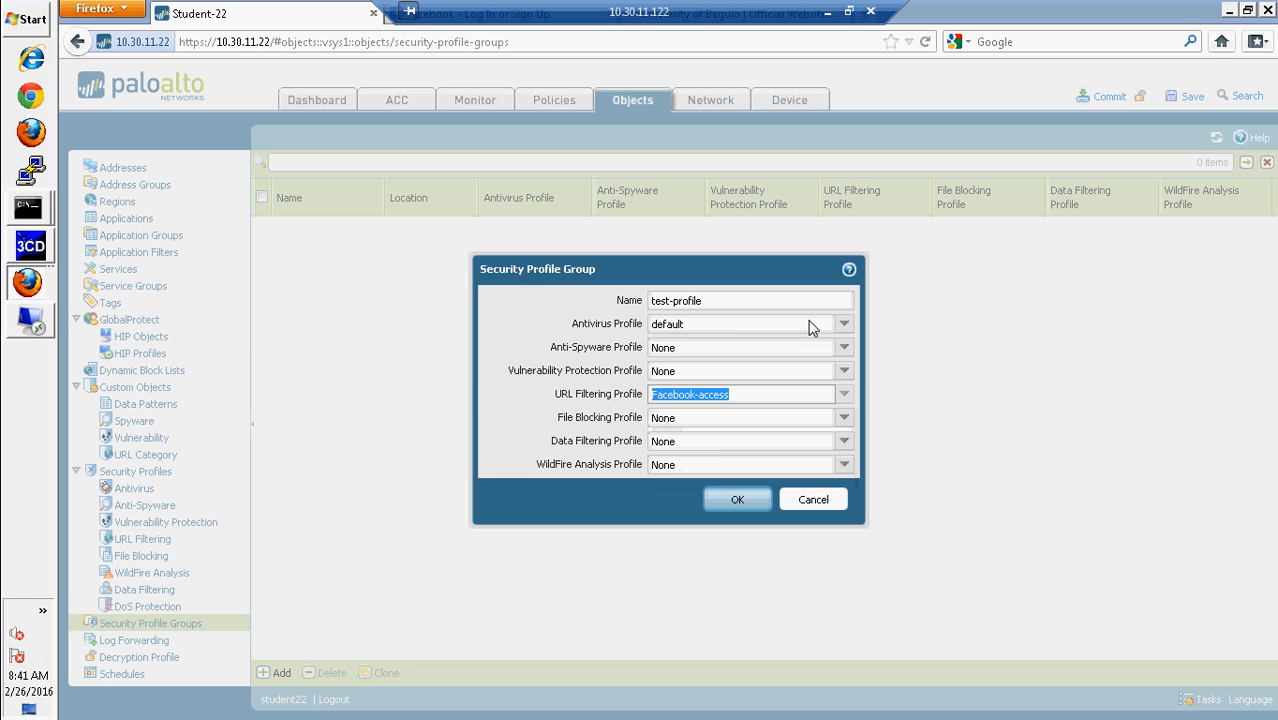
pyautogui.click(843, 328)
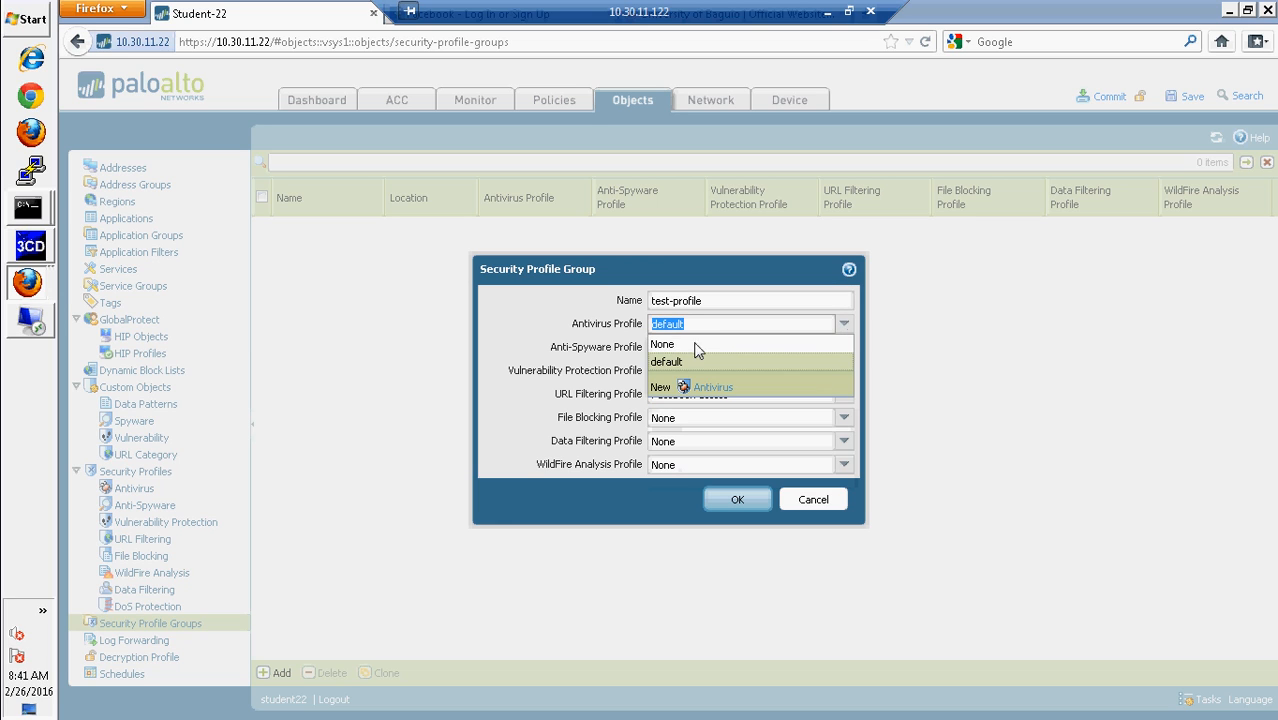
pyautogui.click(672, 347)
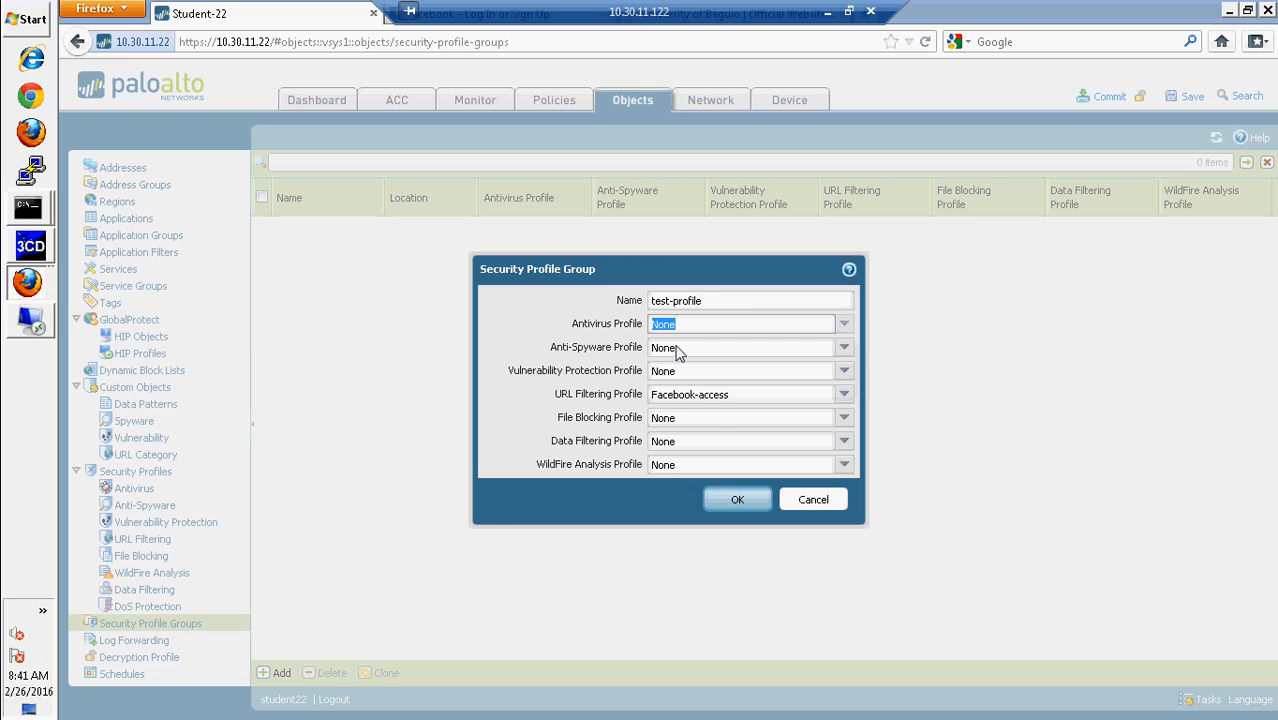
pyautogui.click(708, 301)
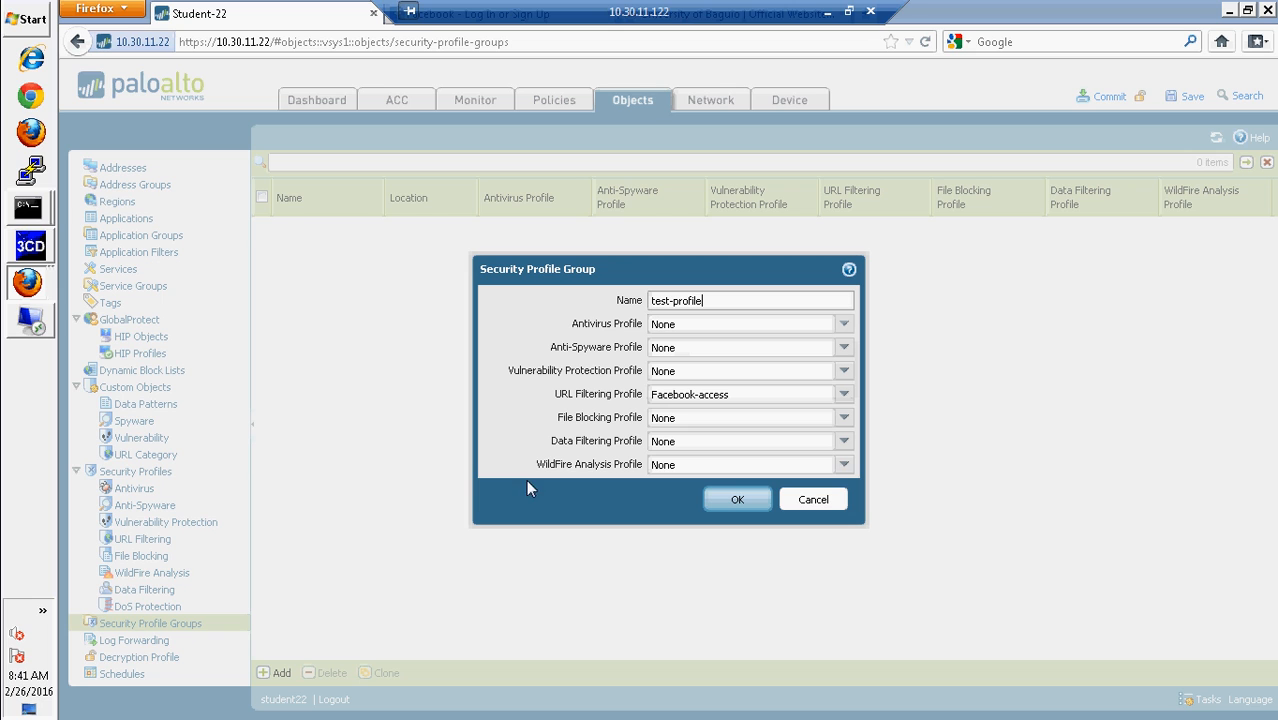
pyautogui.click(745, 499)
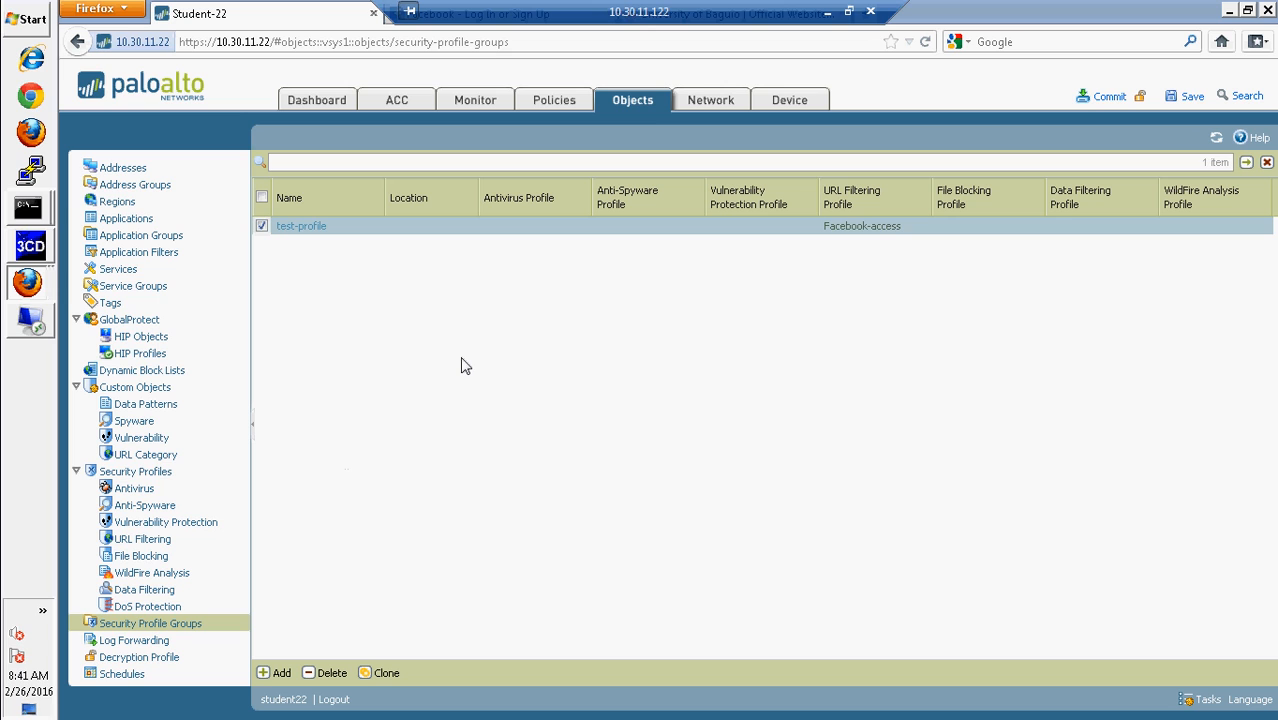
# - Set the Allow All Out security rule's profile type to Profiles with Facebook-access as URL filtering, and save the rule
pyautogui.click(548, 102)
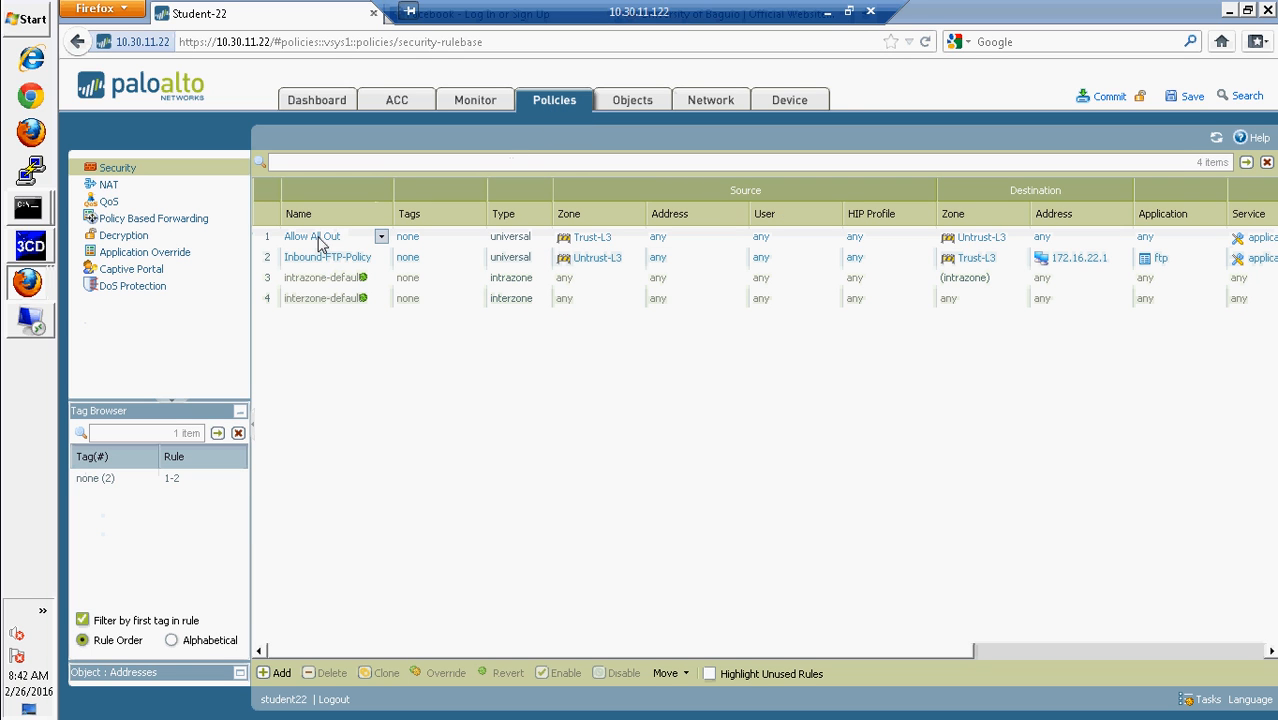
pyautogui.click(318, 240)
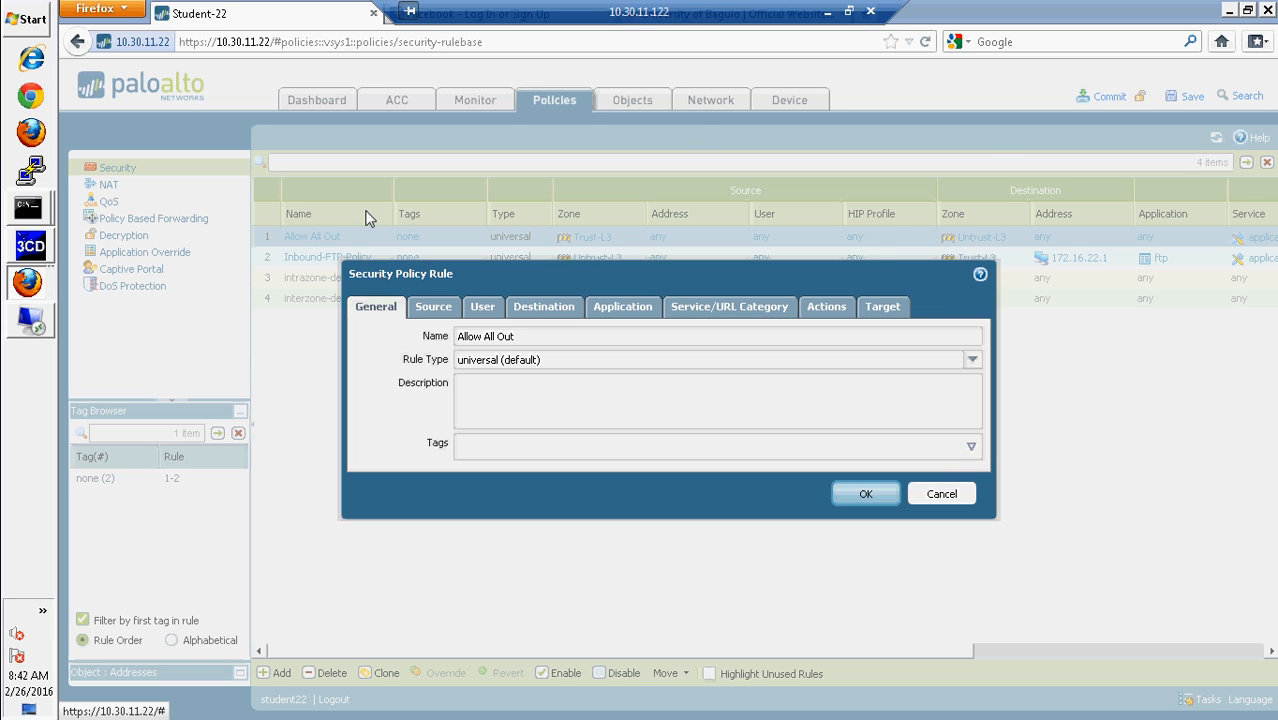
pyautogui.click(826, 307)
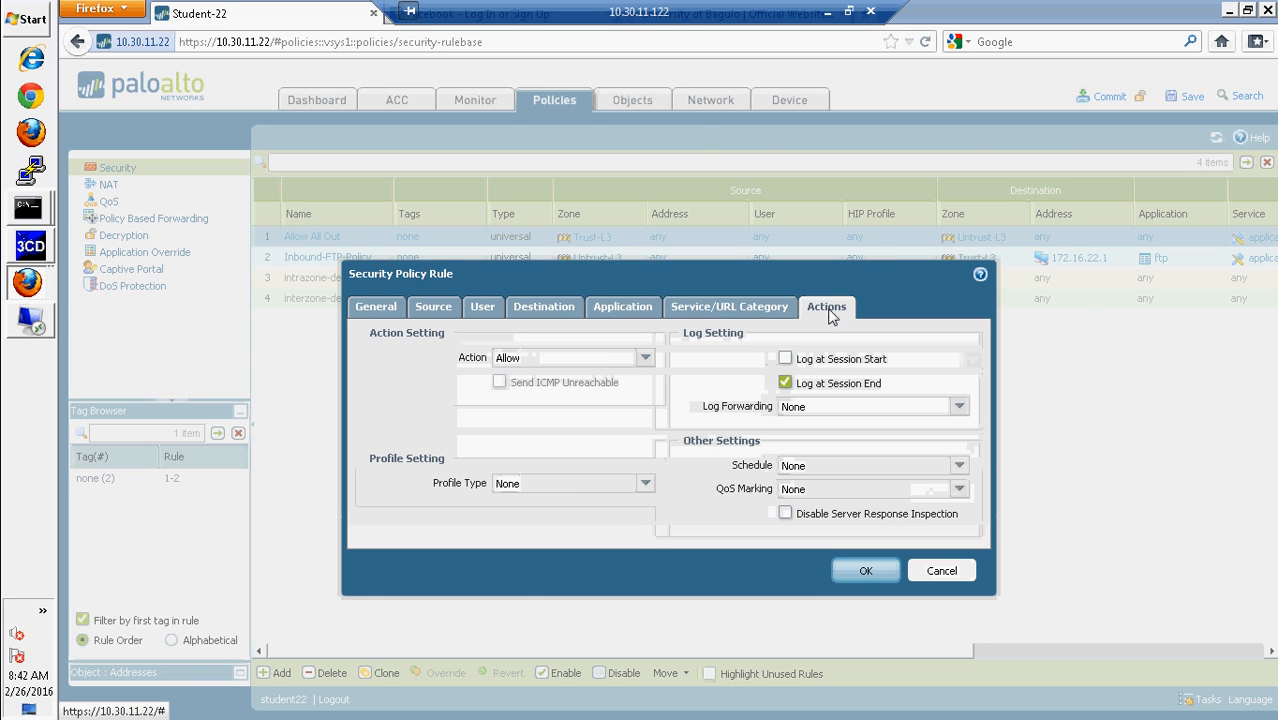
pyautogui.click(645, 360)
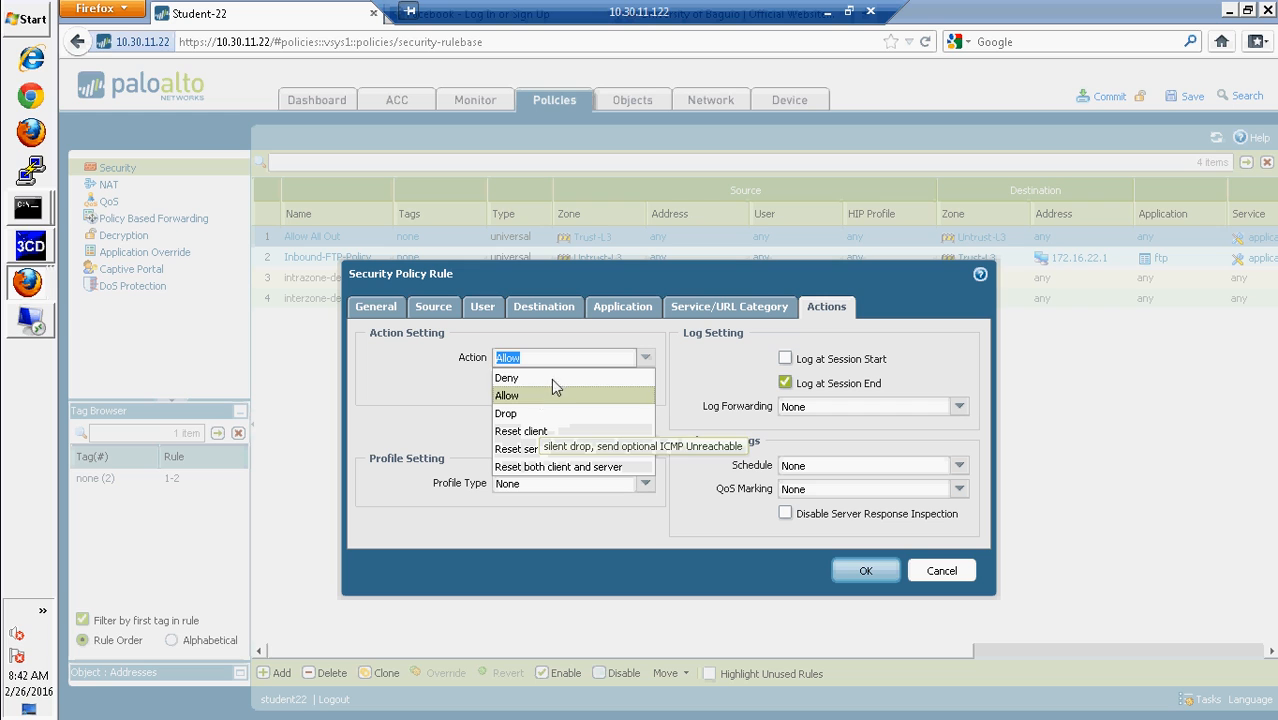
pyautogui.click(647, 358)
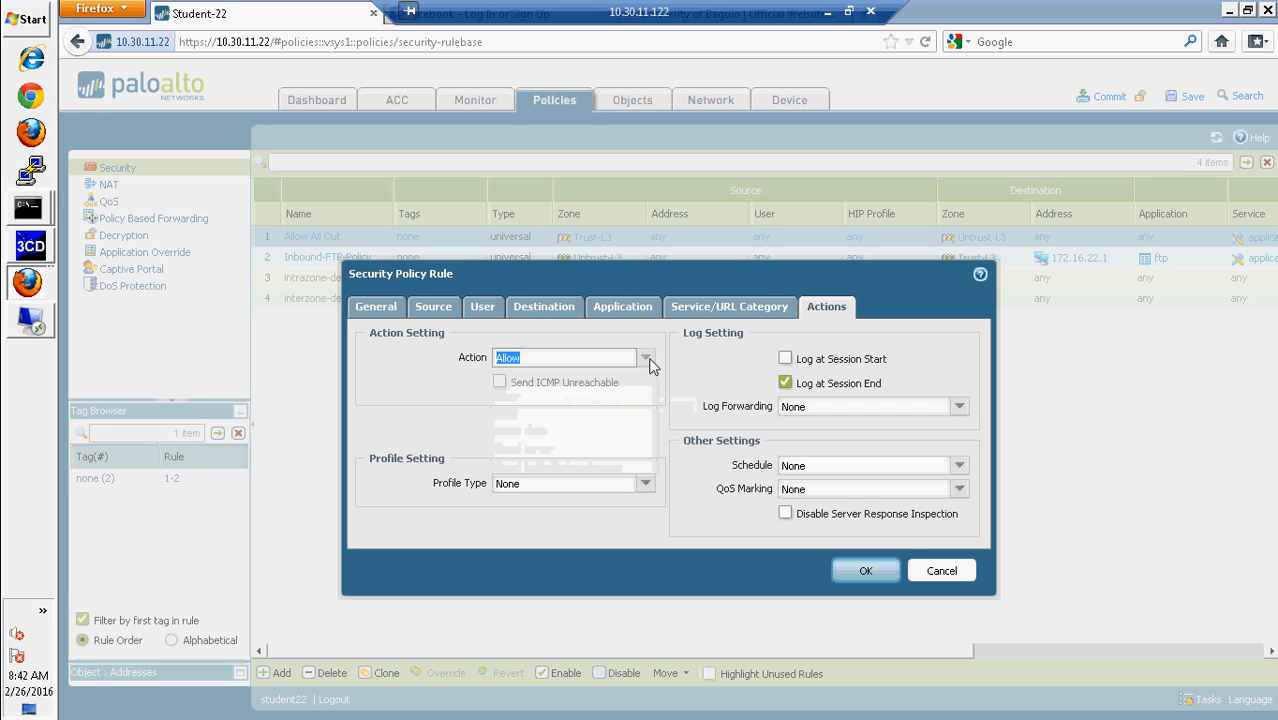
pyautogui.click(643, 486)
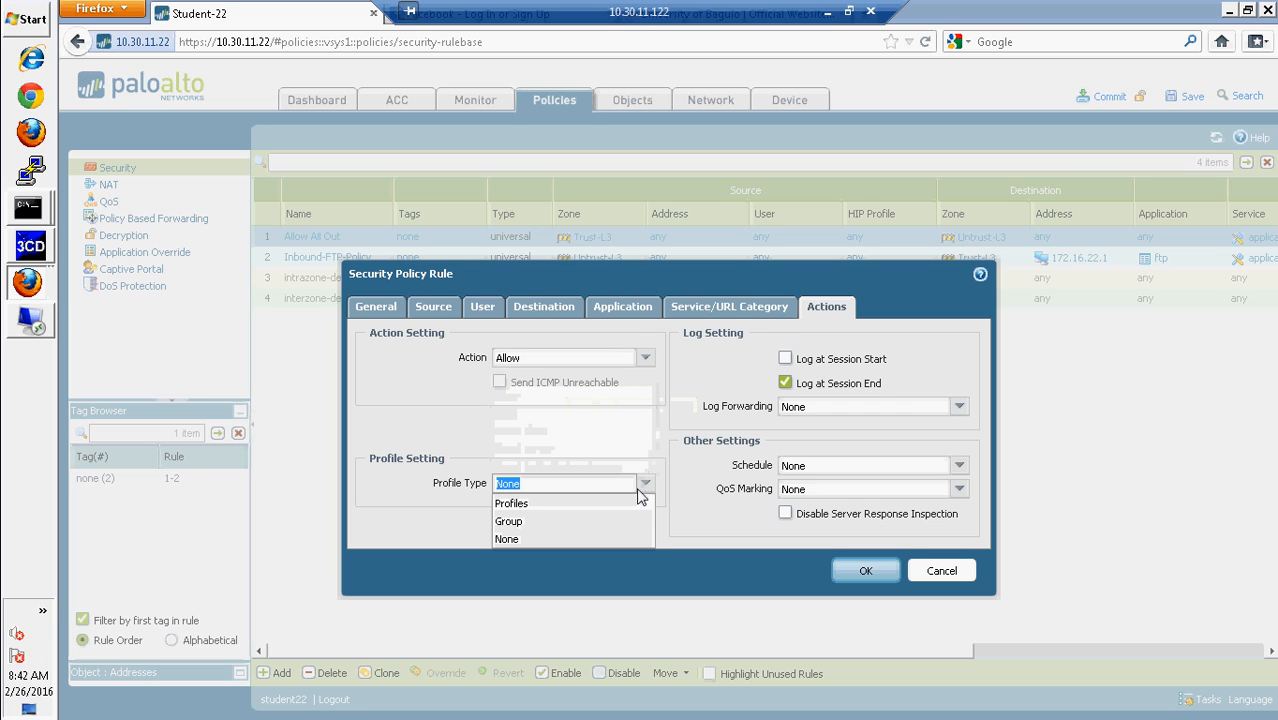
pyautogui.click(520, 508)
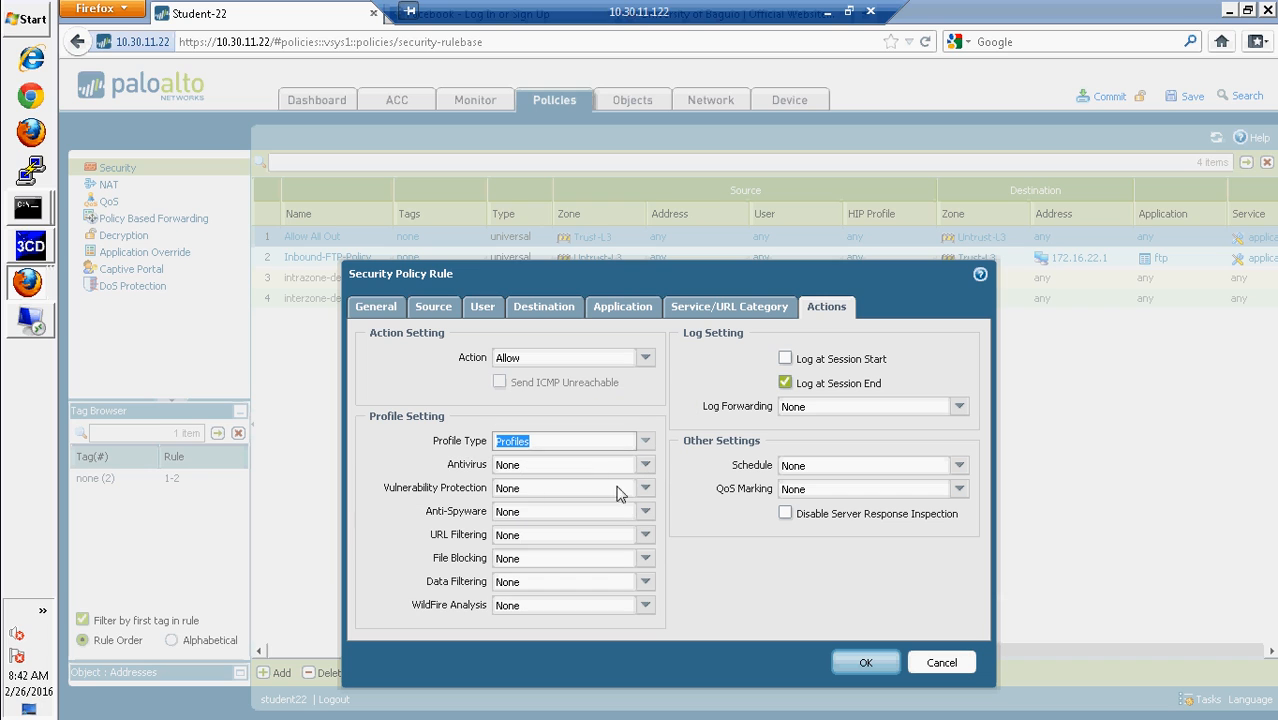
pyautogui.click(645, 537)
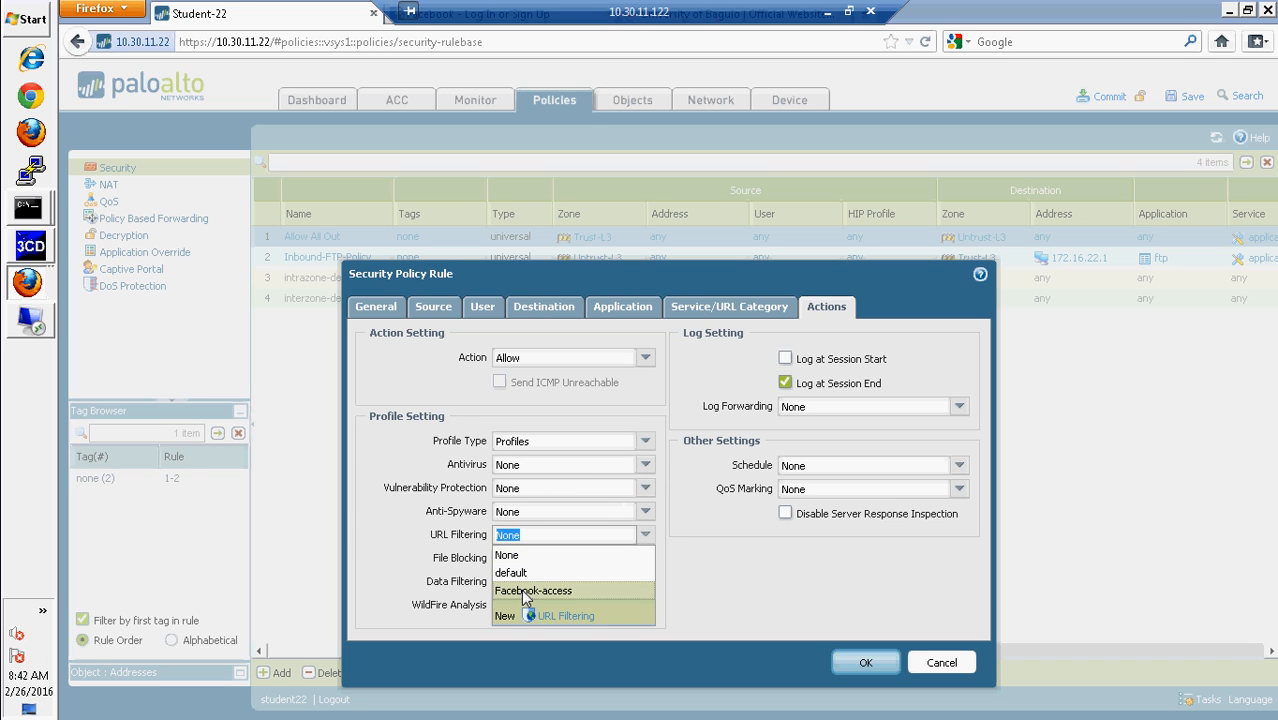
pyautogui.click(523, 591)
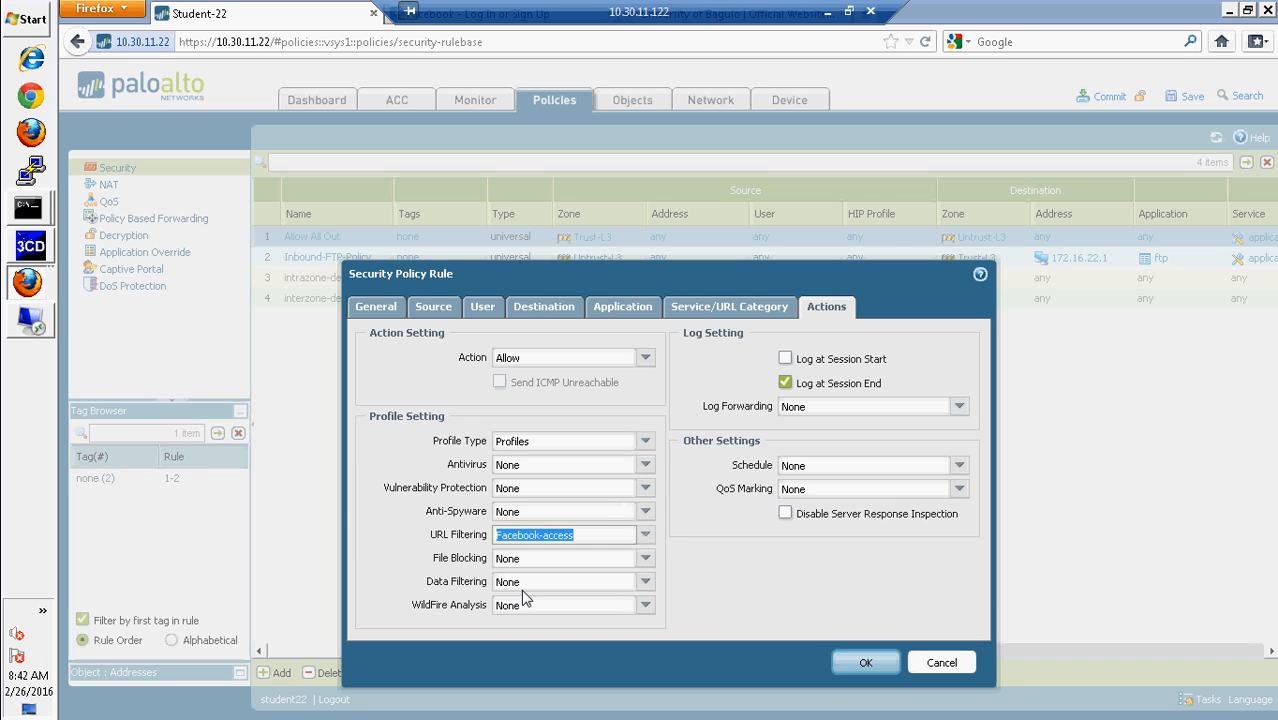
pyautogui.click(867, 662)
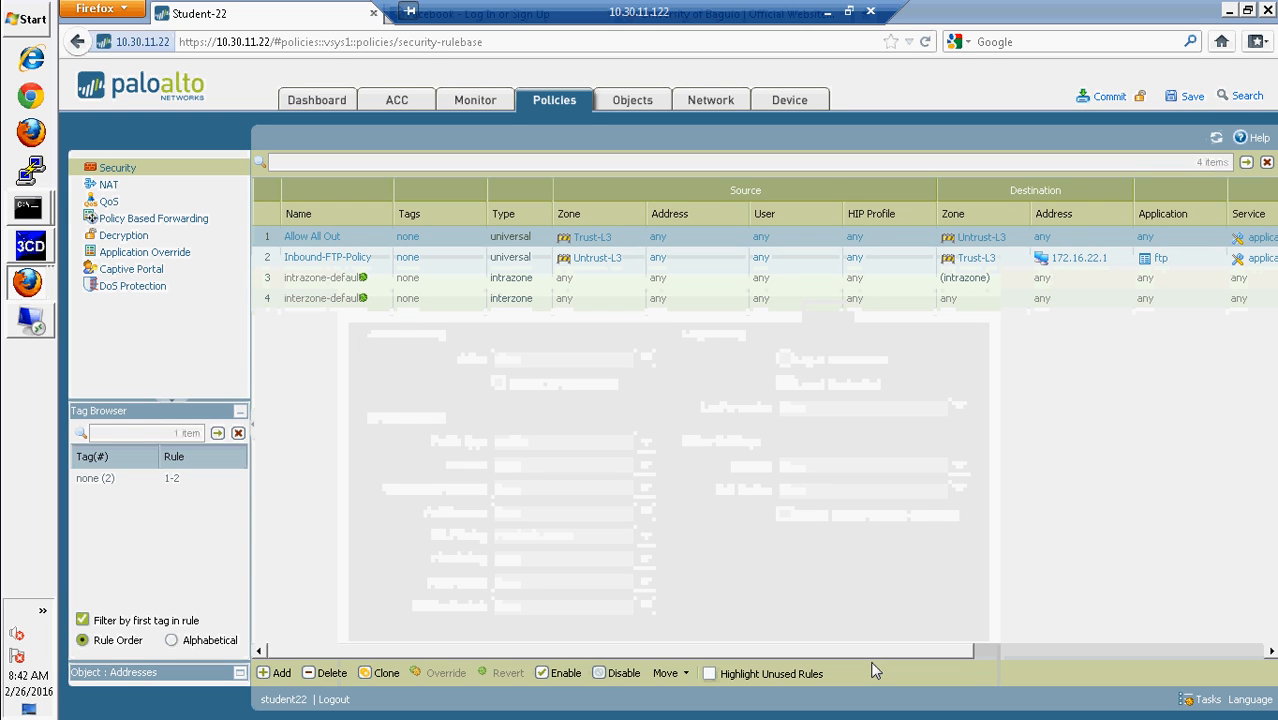
# - Review the Facebook-access URL filtering profile's block list and category actions, checking the educational-institutions entry, and close the profile
pyautogui.click(625, 100)
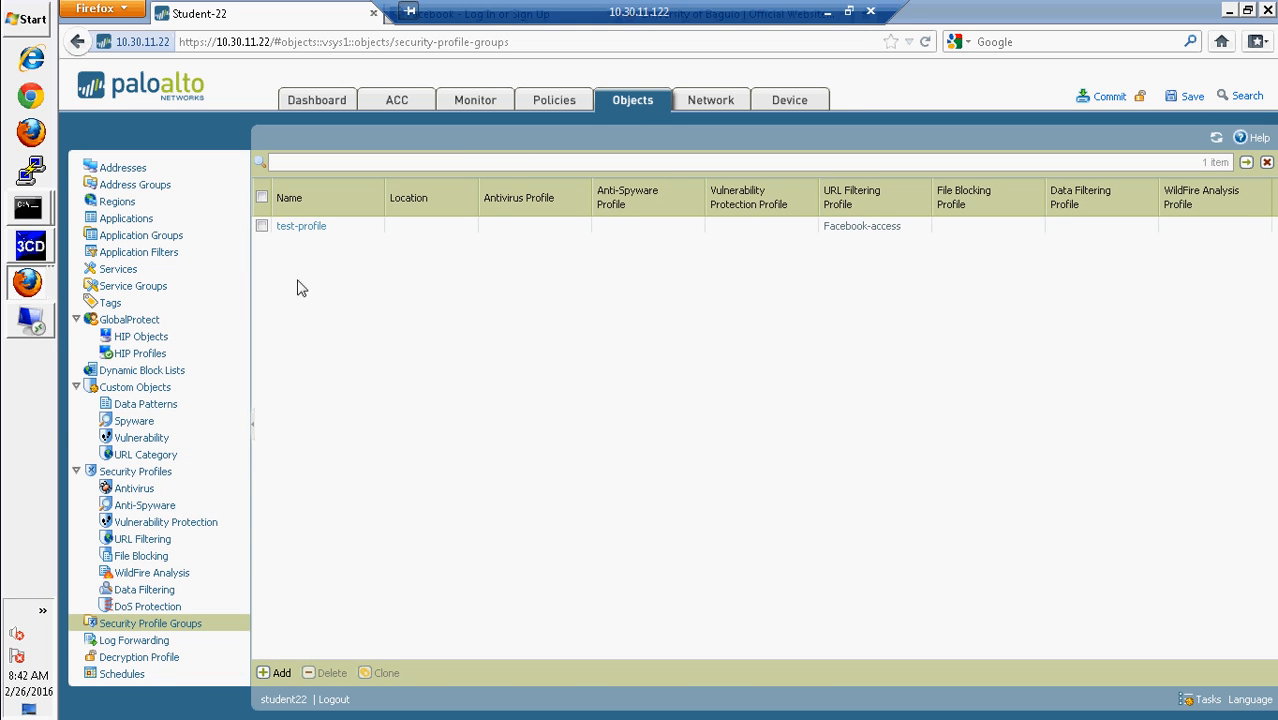
pyautogui.click(150, 543)
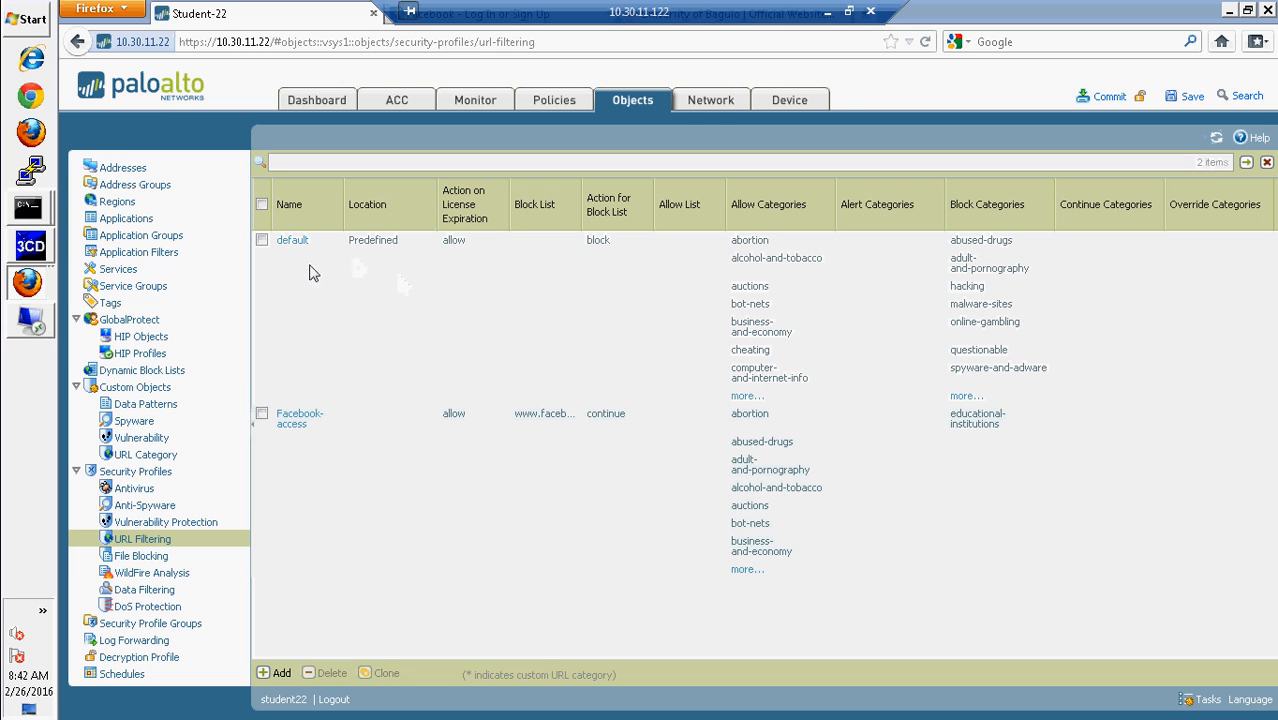
pyautogui.click(291, 424)
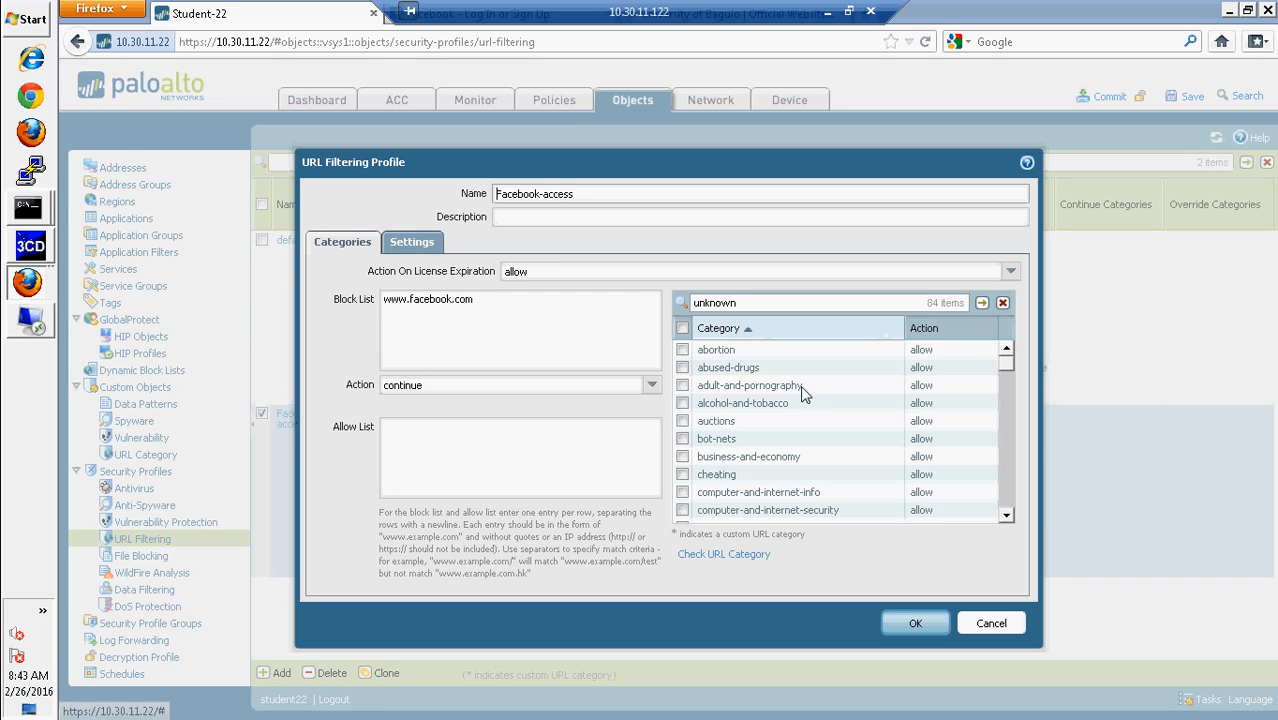
pyautogui.click(1007, 516)
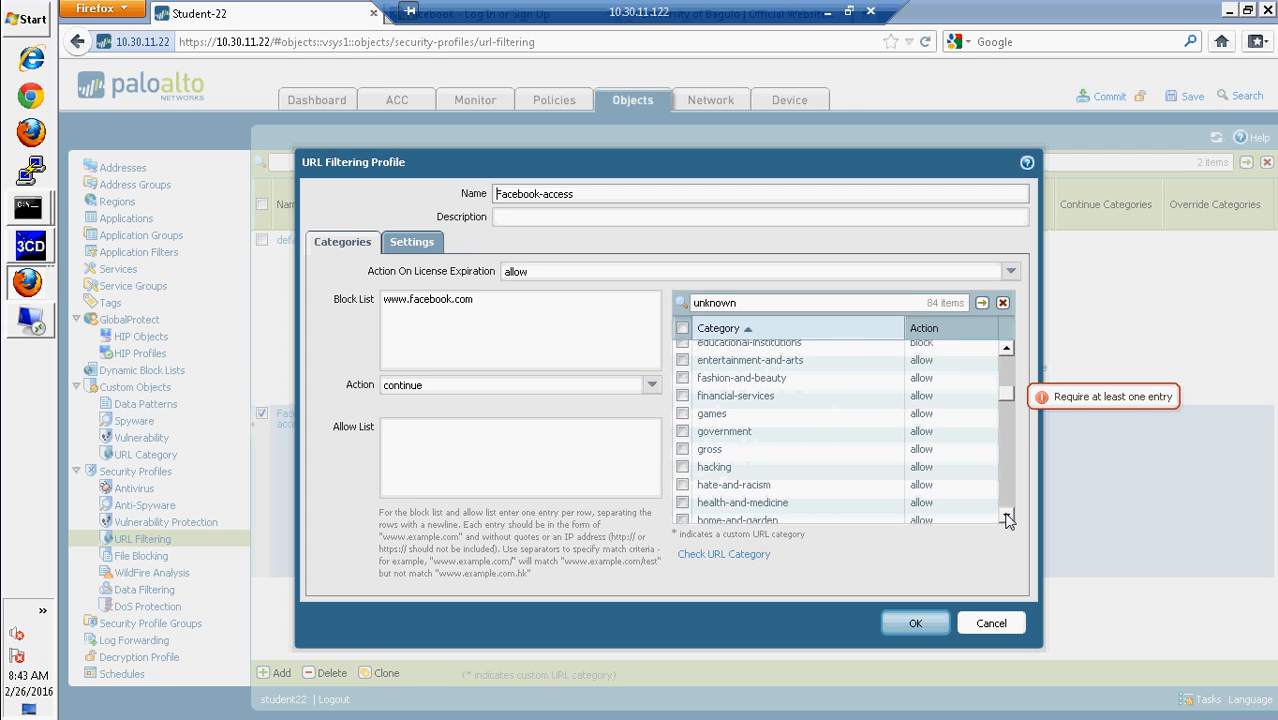
pyautogui.moveTo(1007, 516); pyautogui.dragTo(1007, 518)
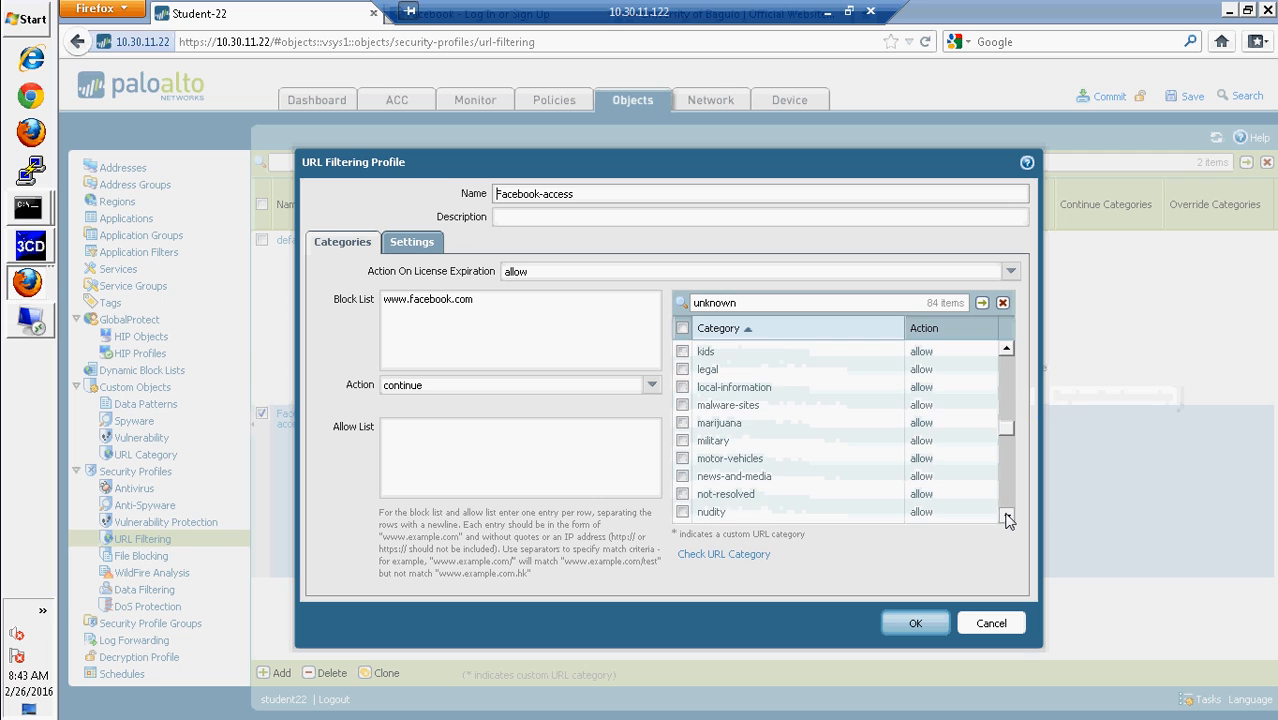
pyautogui.click(1005, 349)
pyautogui.moveTo(1006, 355); pyautogui.dragTo(1006, 355)
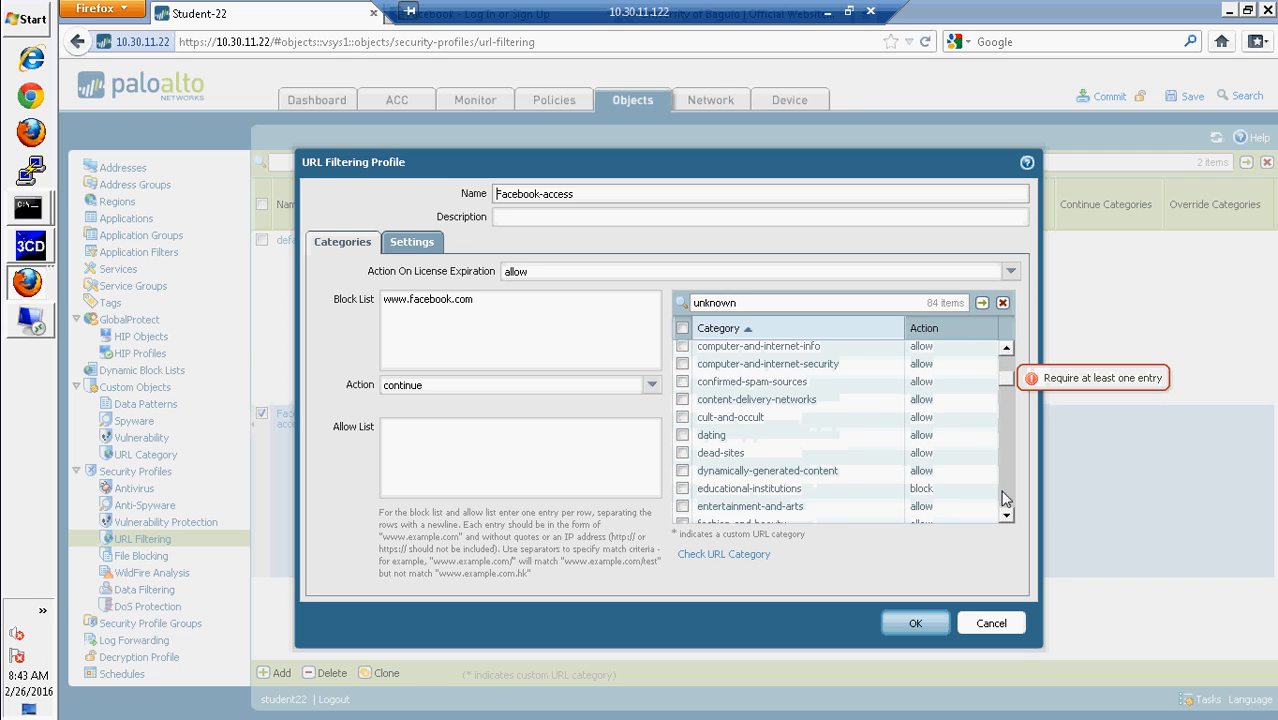
pyautogui.click(682, 488)
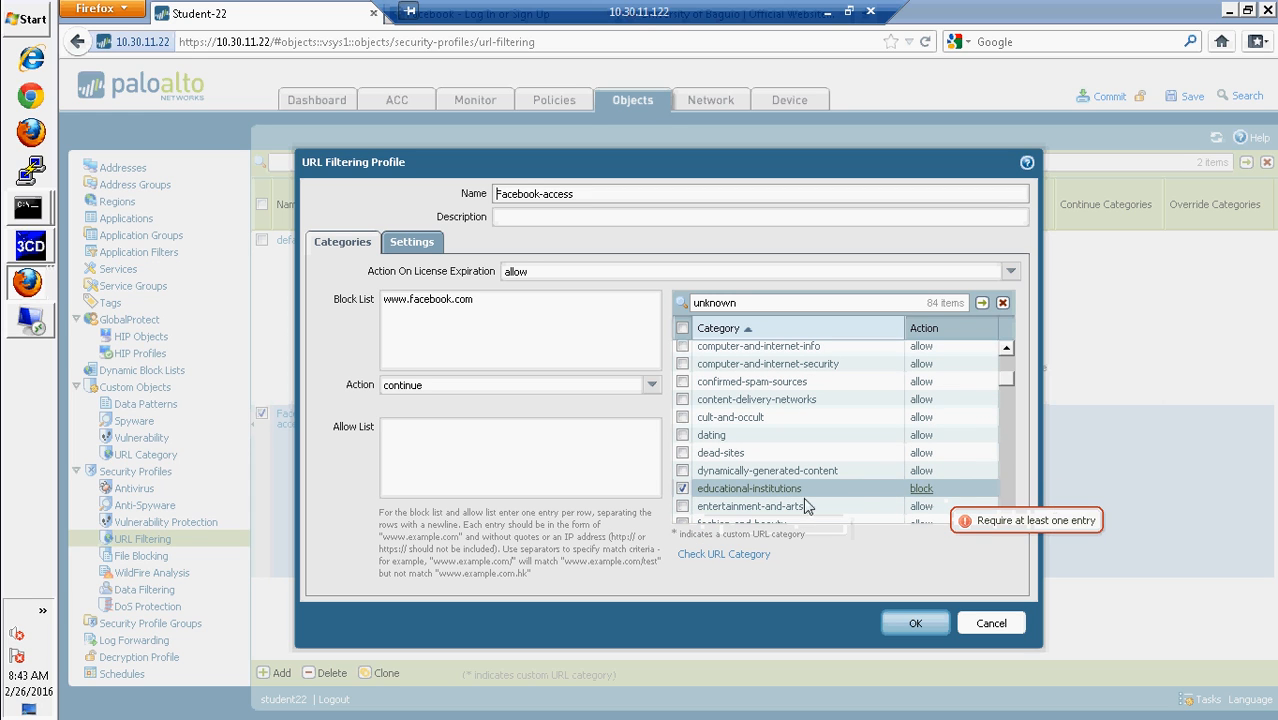
pyautogui.click(682, 489)
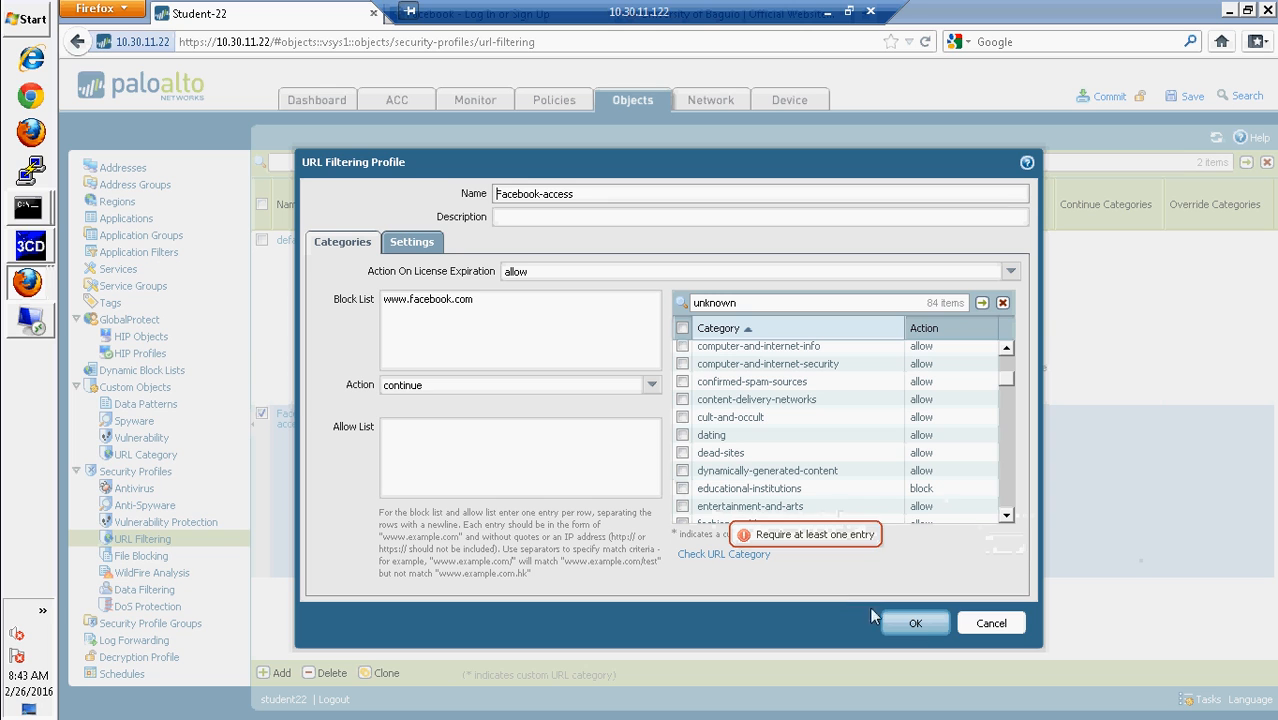
pyautogui.click(915, 623)
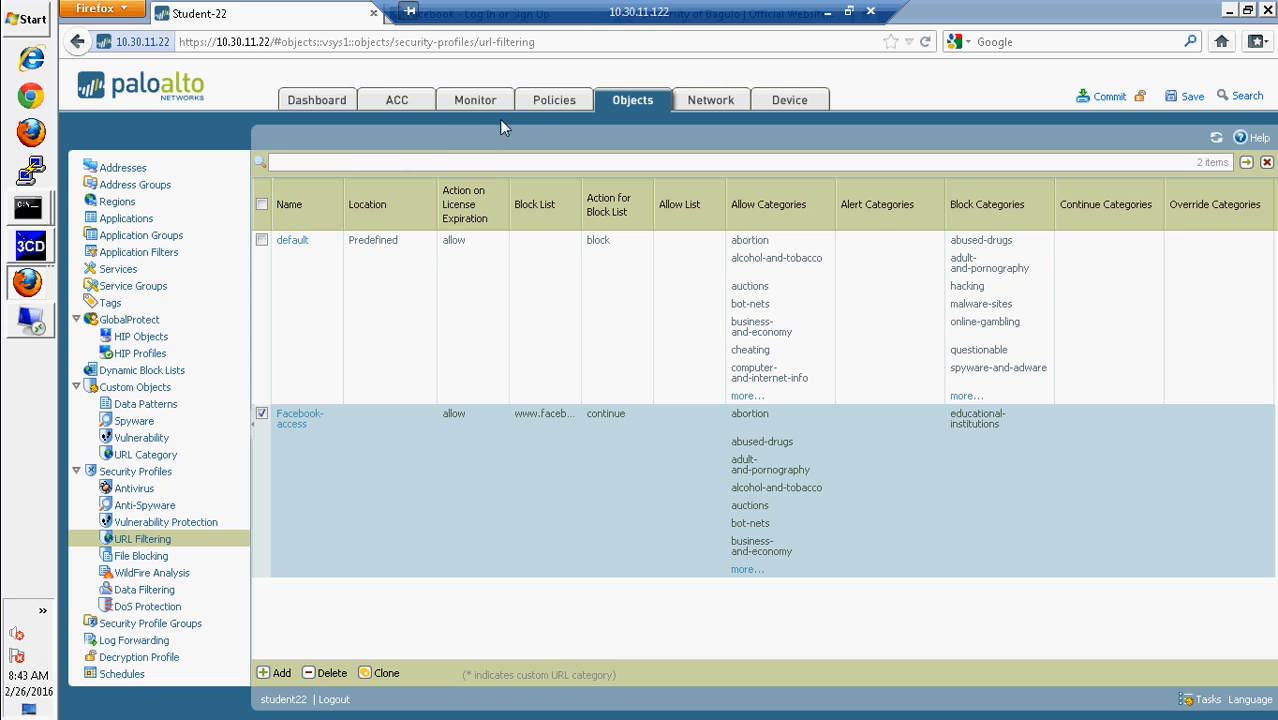
# - Return to the security policies and commit the pending changes to the firewall's running configuration
pyautogui.click(554, 103)
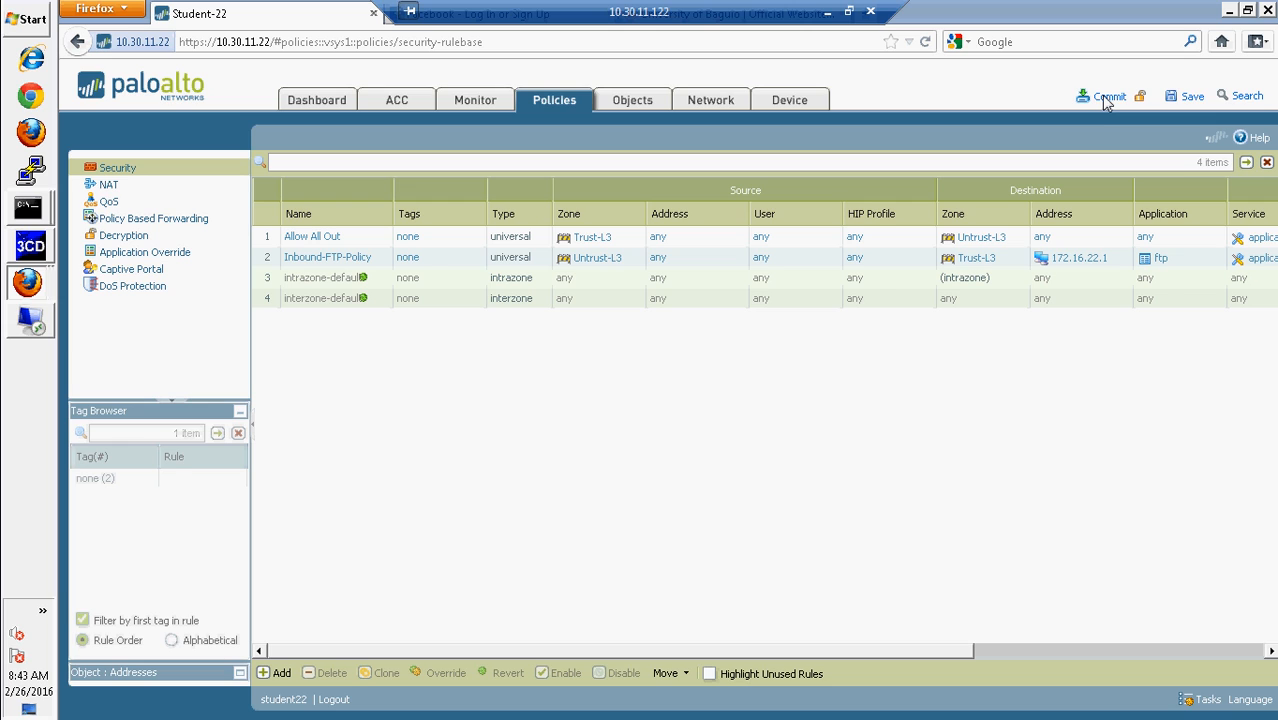
pyautogui.click(1107, 97)
pyautogui.click(737, 467)
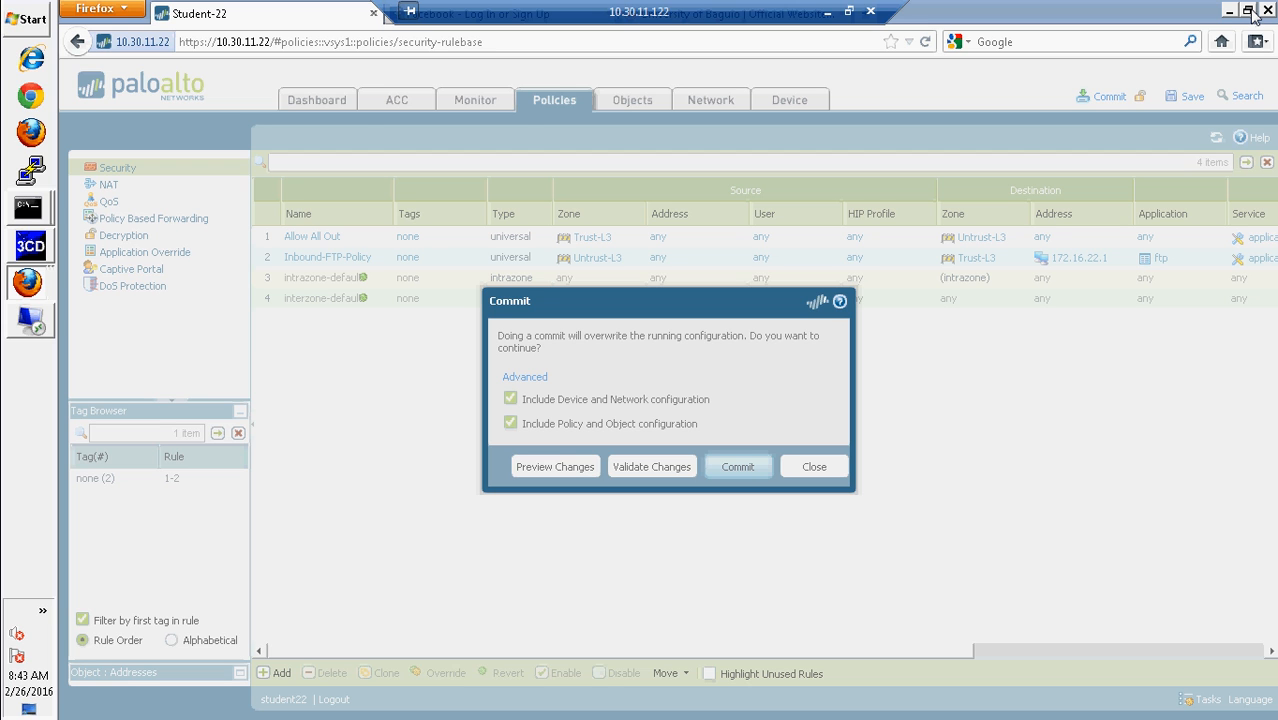
pyautogui.click(1248, 10)
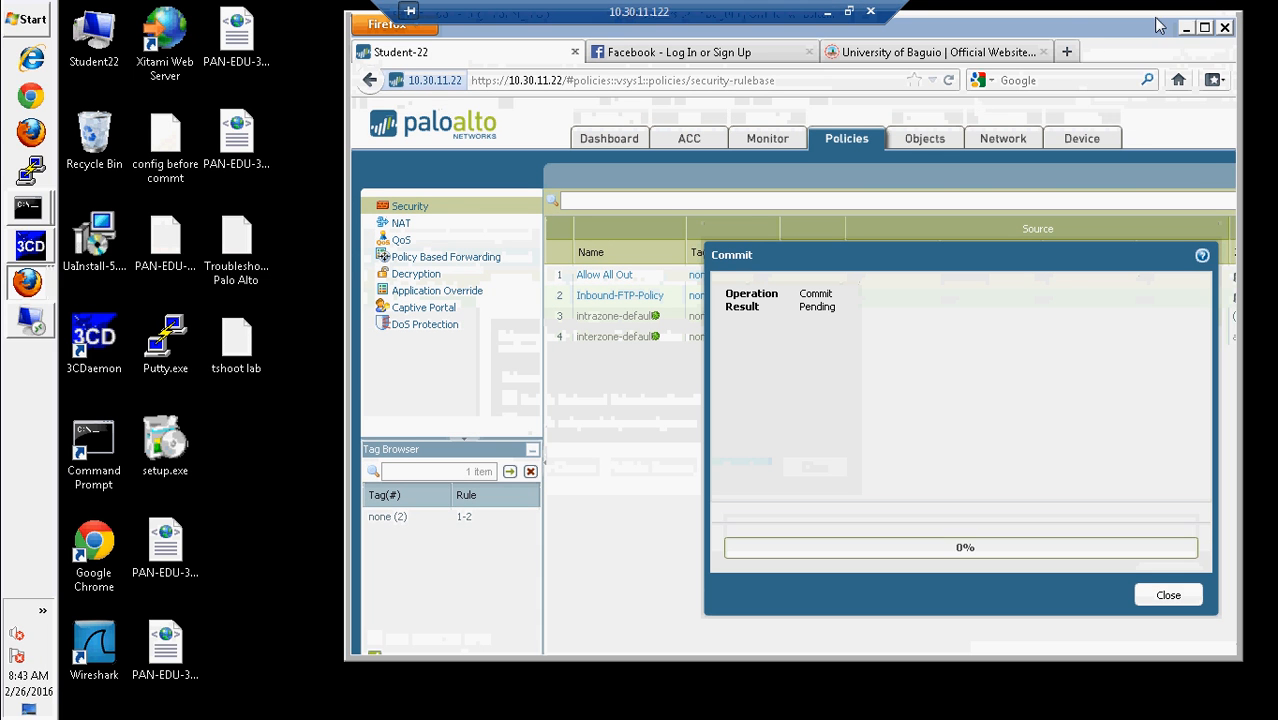
pyautogui.click(1205, 28)
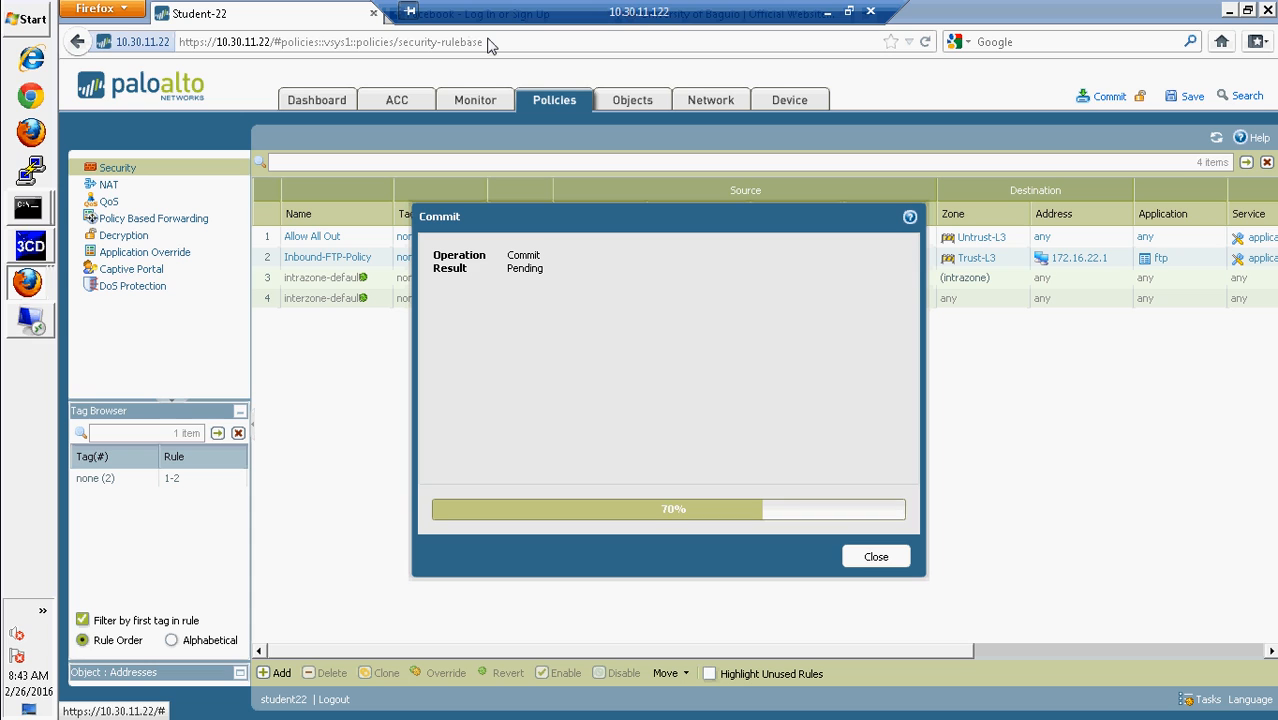
pyautogui.click(490, 43)
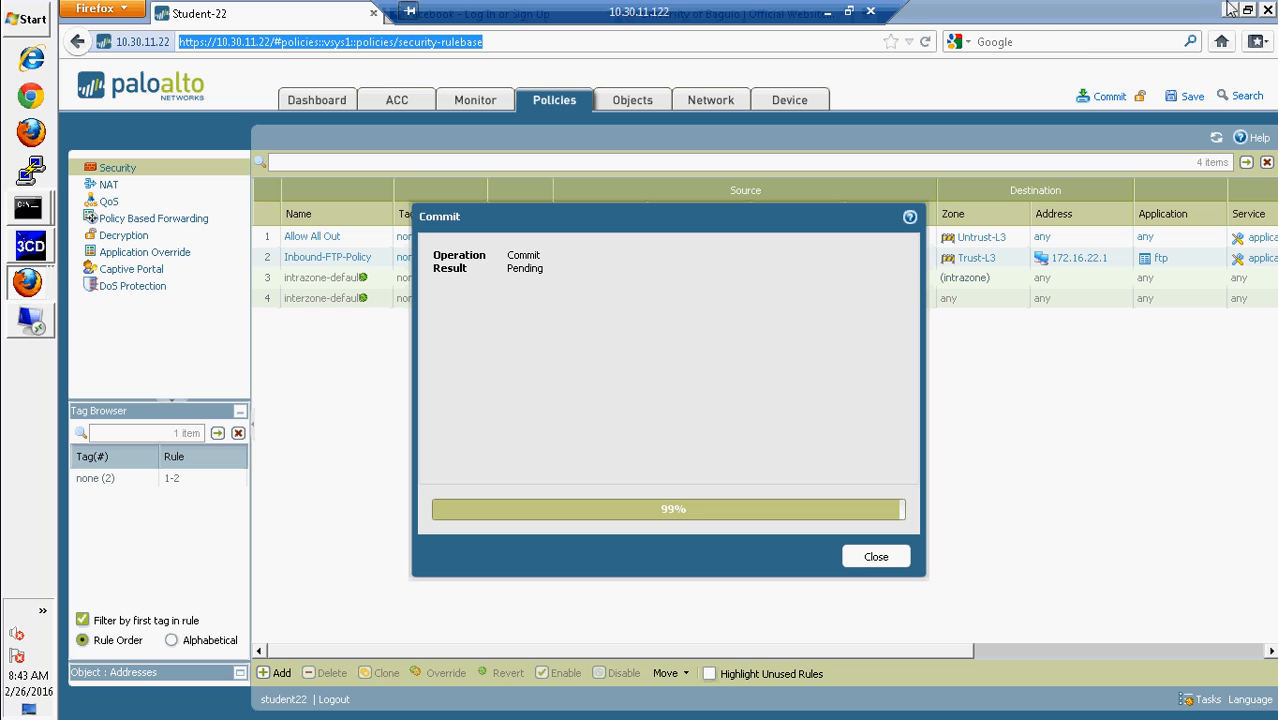
# - Restore the browser window to a smaller size, close the Facebook page, and open a blank page beside the remaining ones
pyautogui.doubleClick(1040, 20)
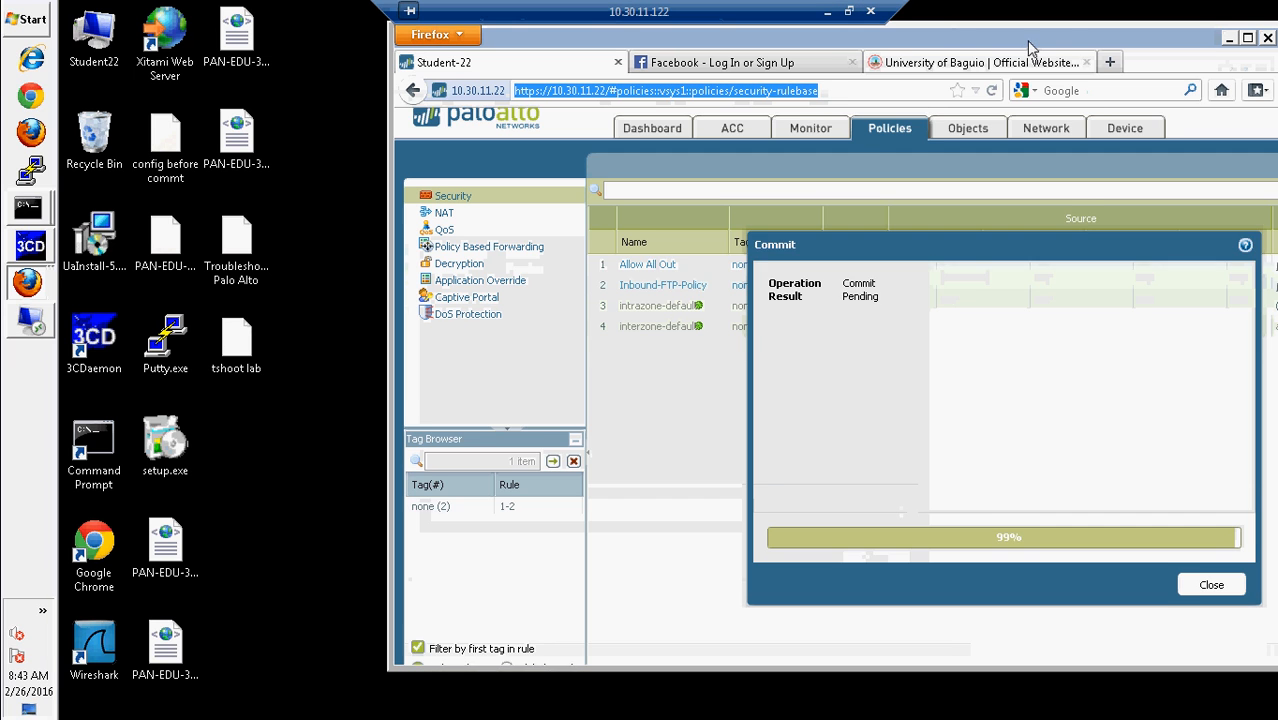
pyautogui.click(764, 68)
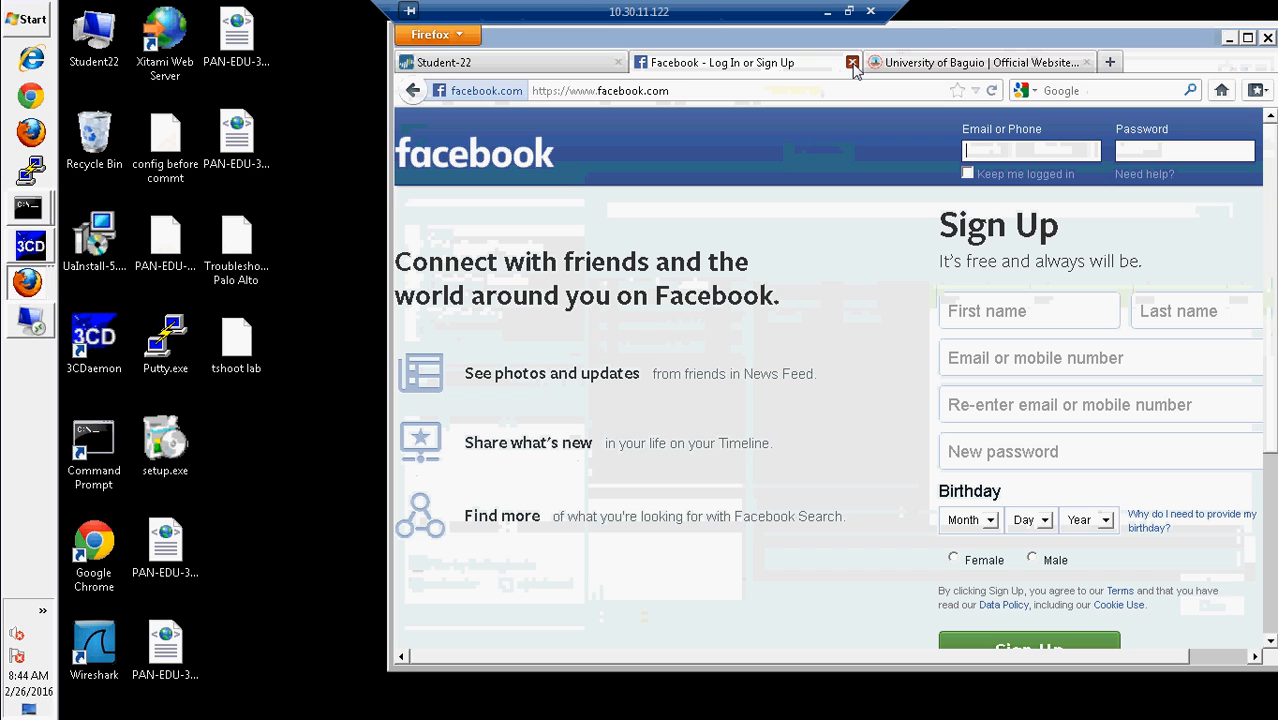
pyautogui.click(852, 63)
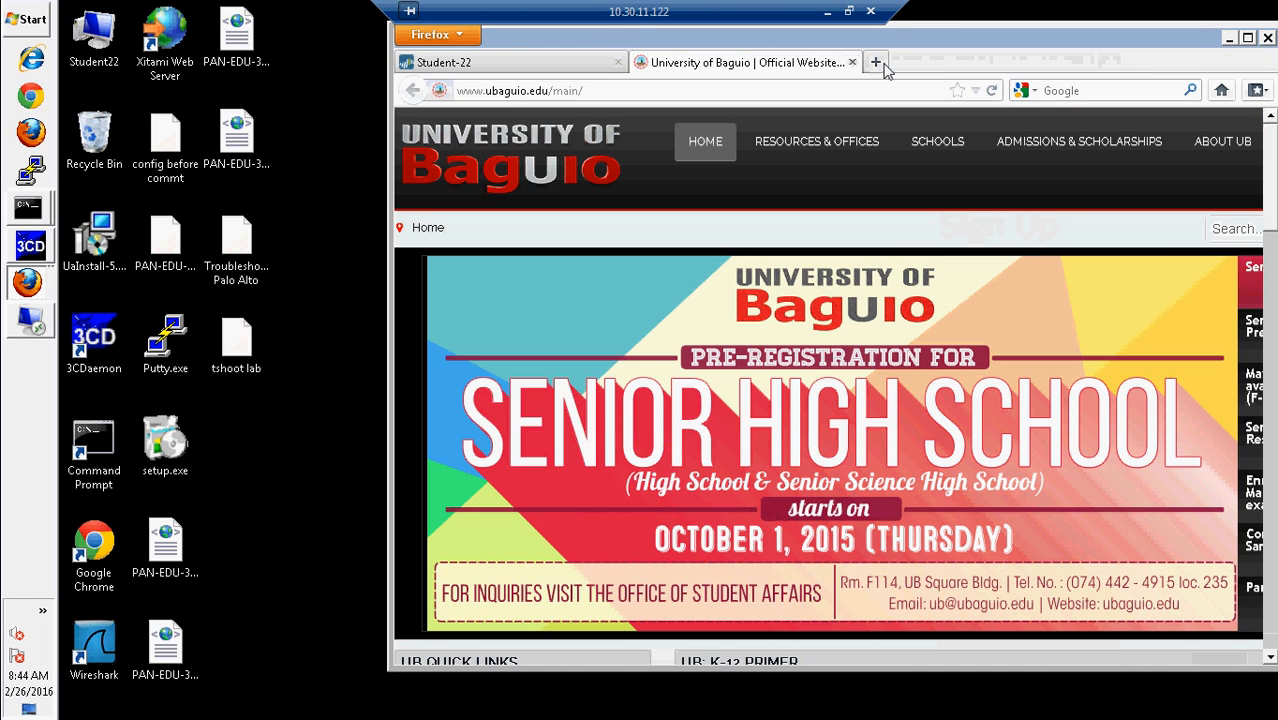
pyautogui.click(877, 63)
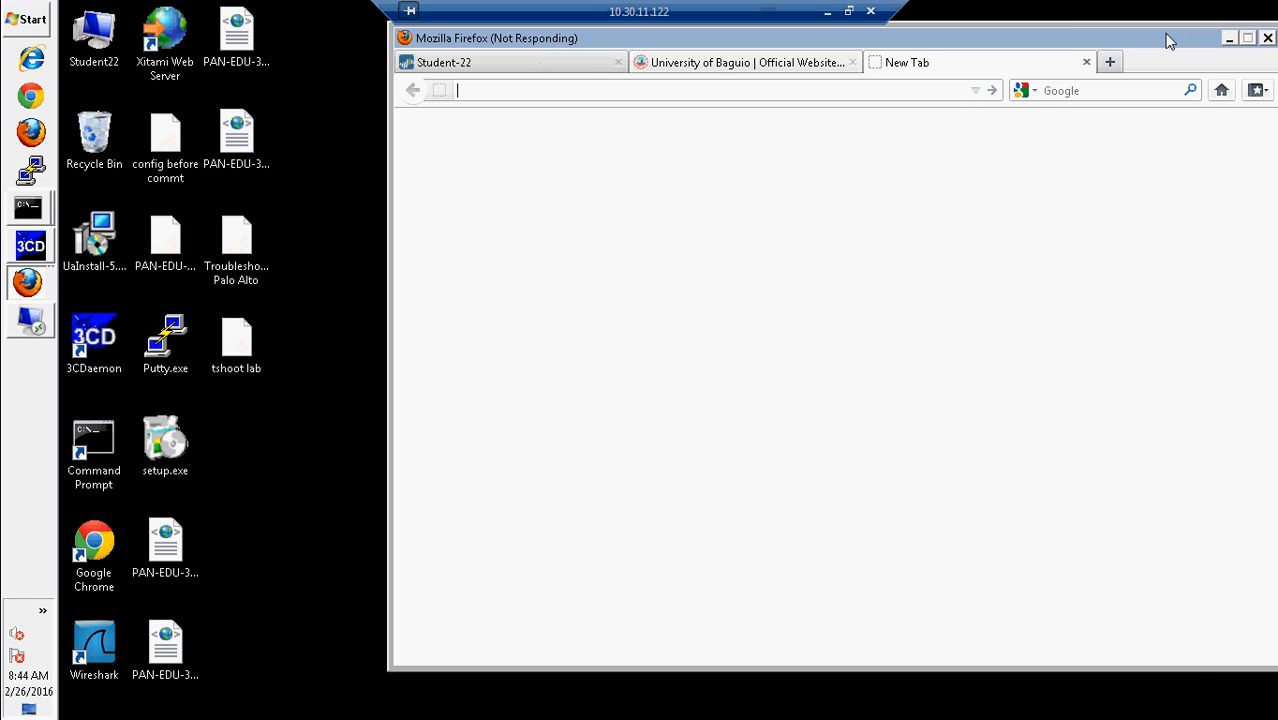
pyautogui.moveTo(1168, 40); pyautogui.dragTo(1070, 53)
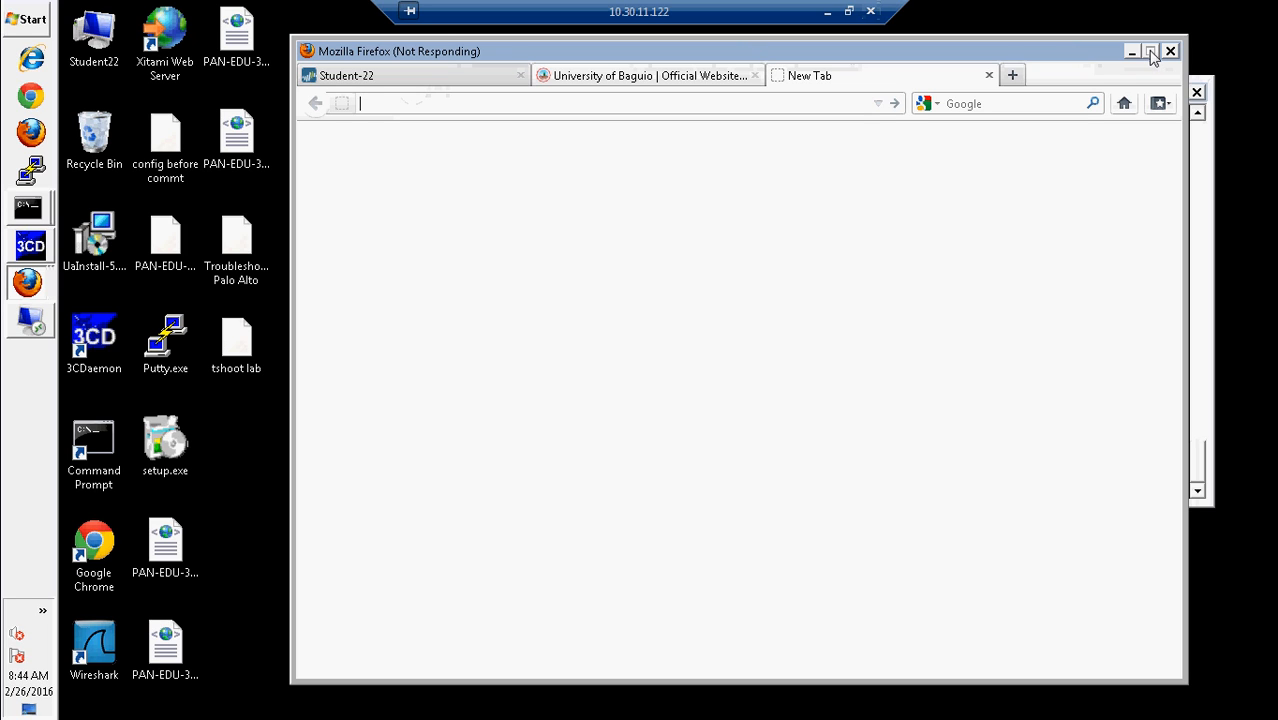
pyautogui.click(431, 77)
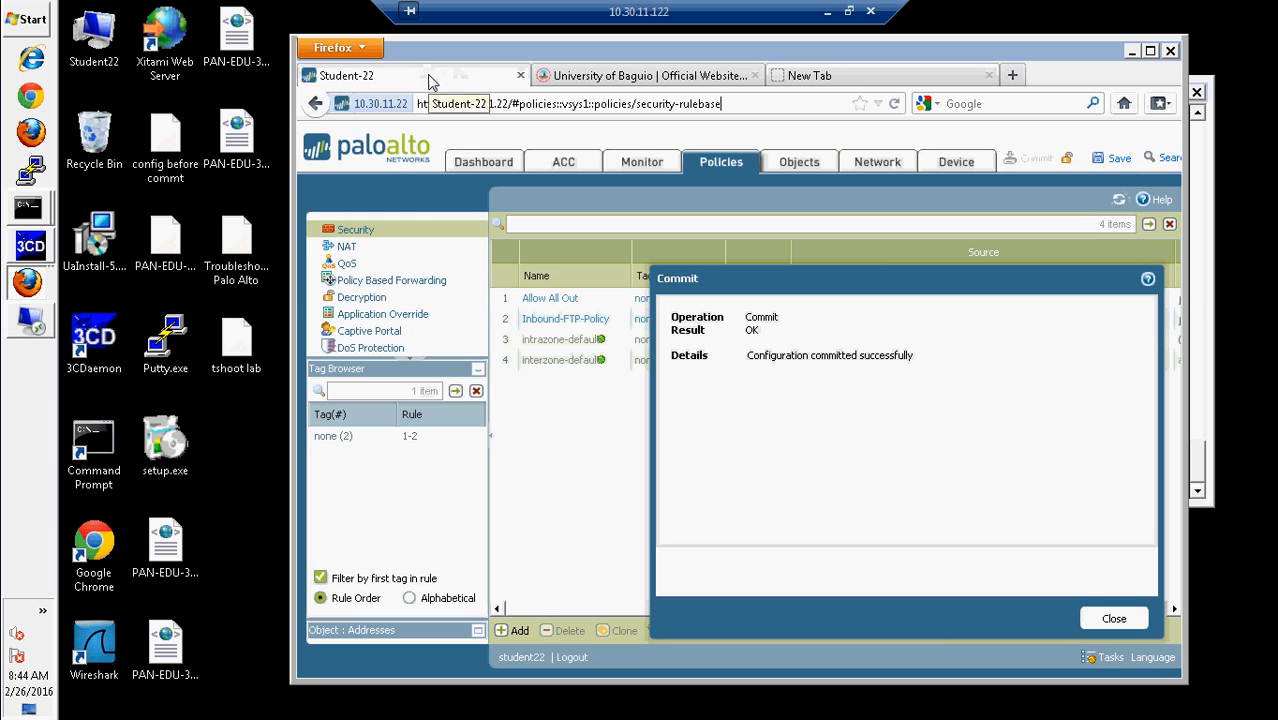
pyautogui.click(634, 78)
pyautogui.click(535, 104)
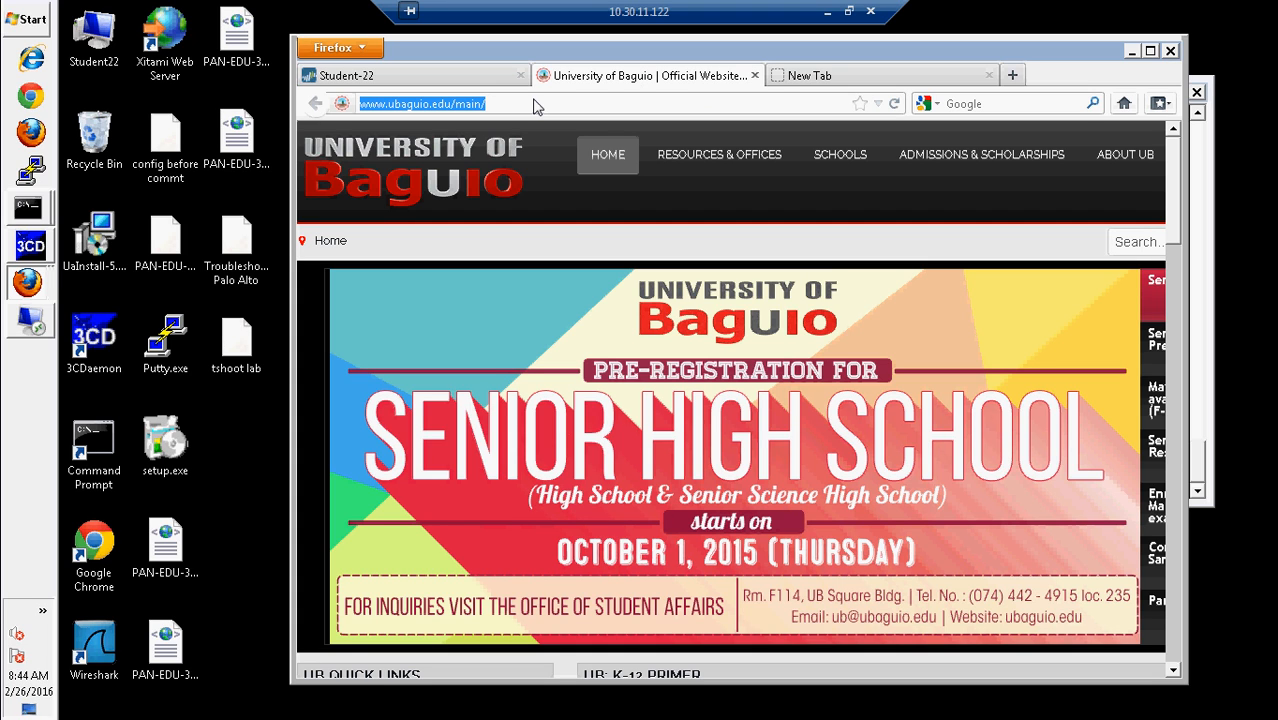
pyautogui.press('Return')
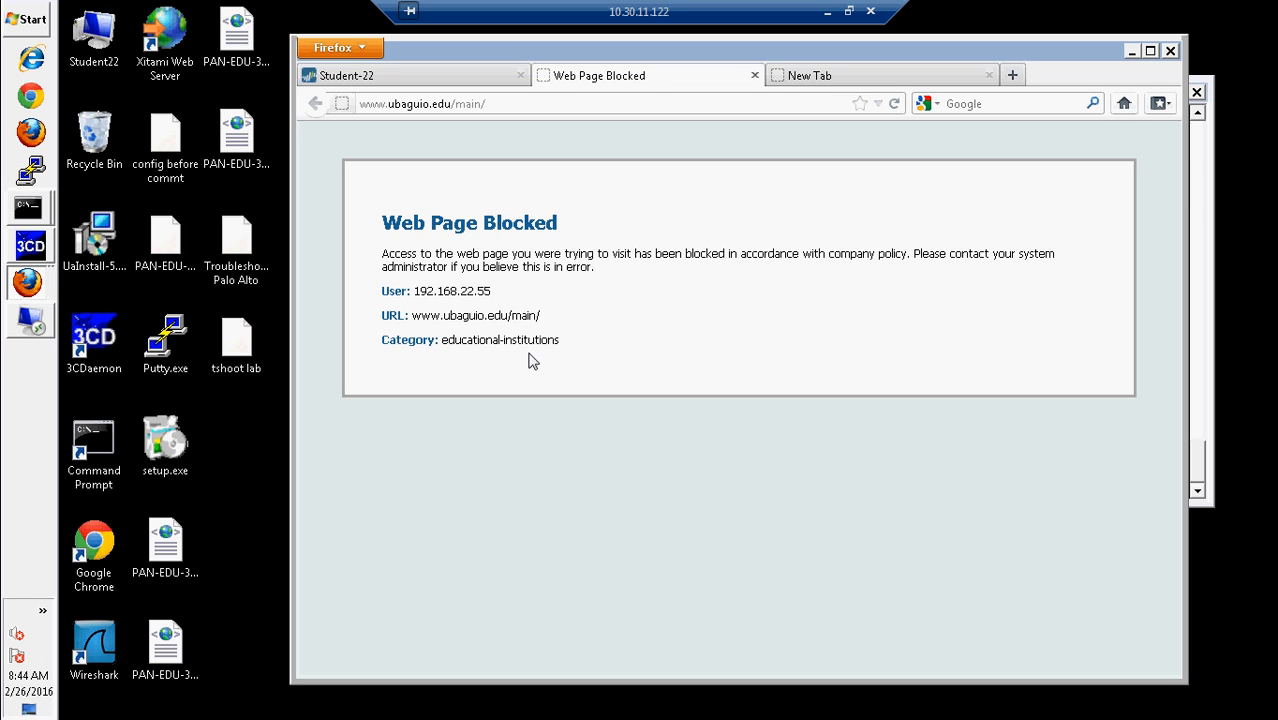
pyautogui.click(863, 74)
pyautogui.write('google')
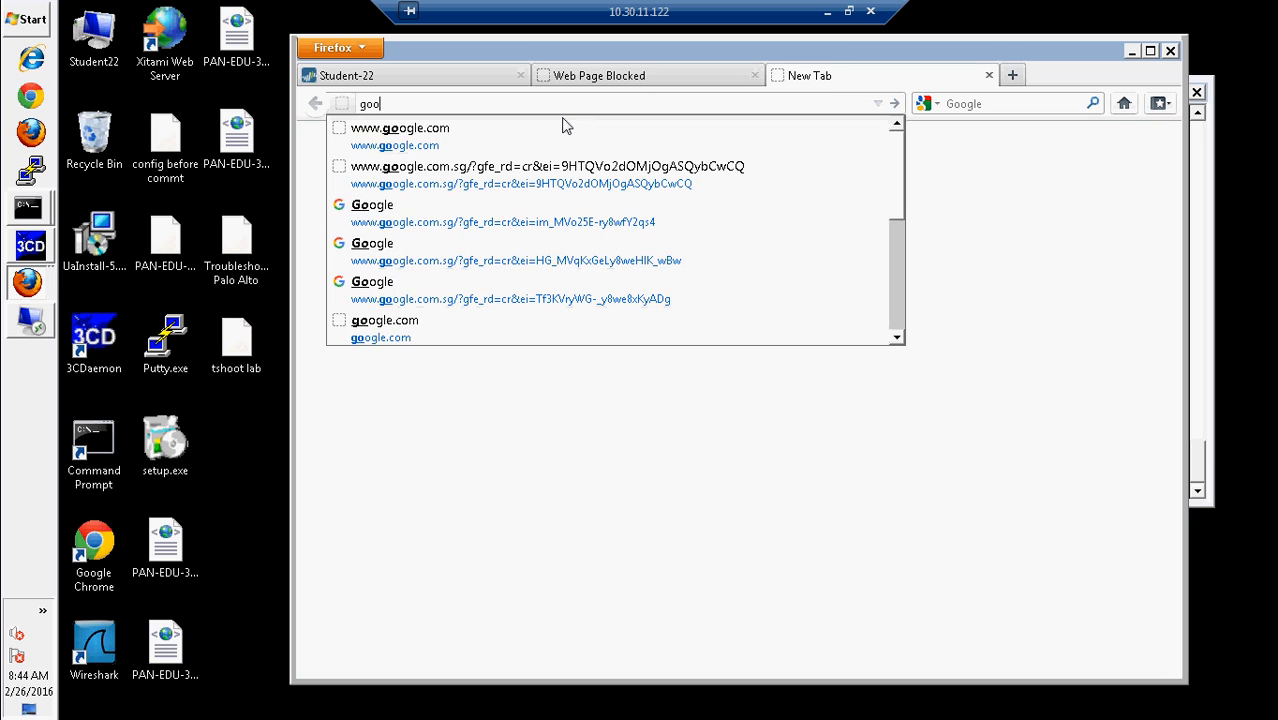
pyautogui.click(406, 146)
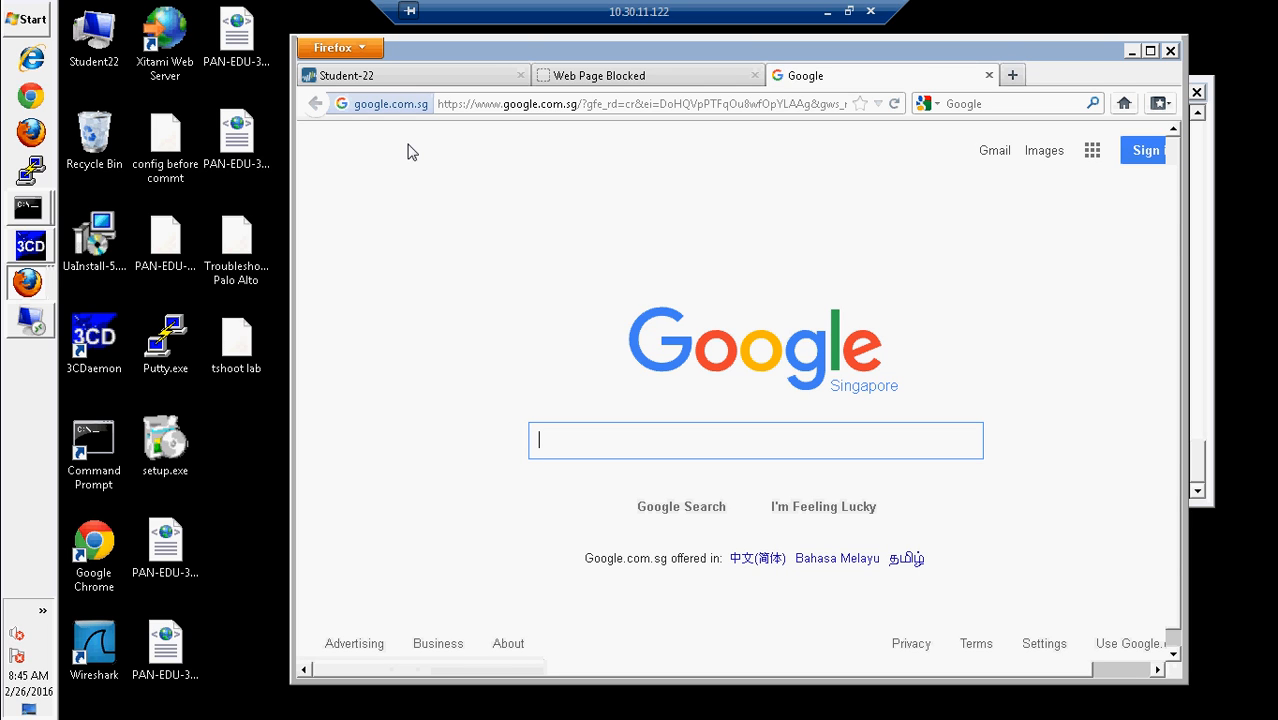
pyautogui.click(1150, 50)
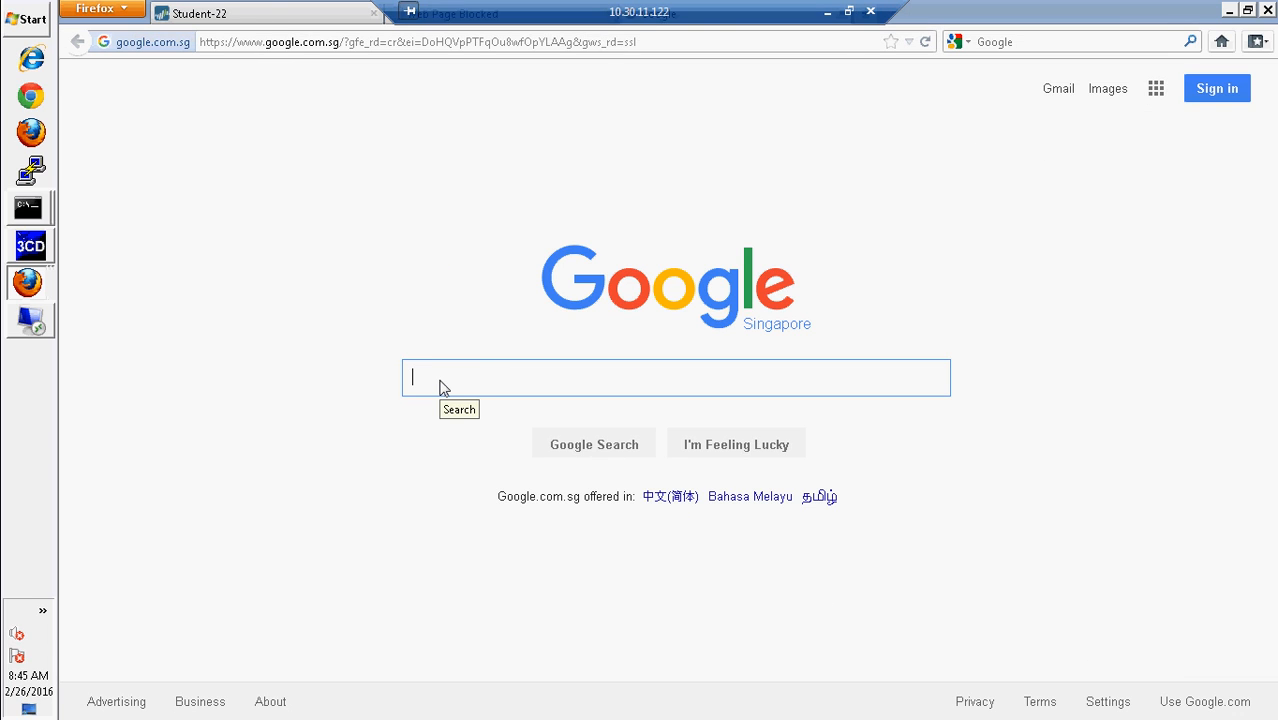
pyautogui.write('m')
pyautogui.press('BackSpace')
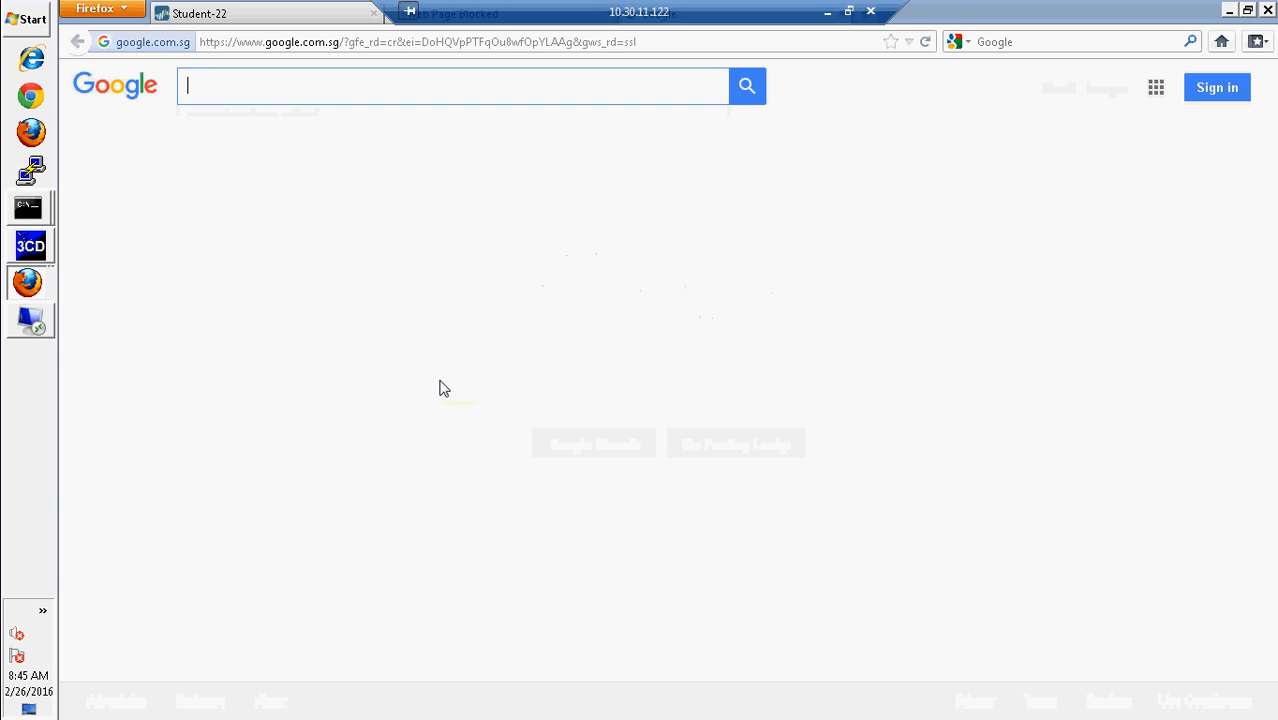
pyautogui.write('massa')
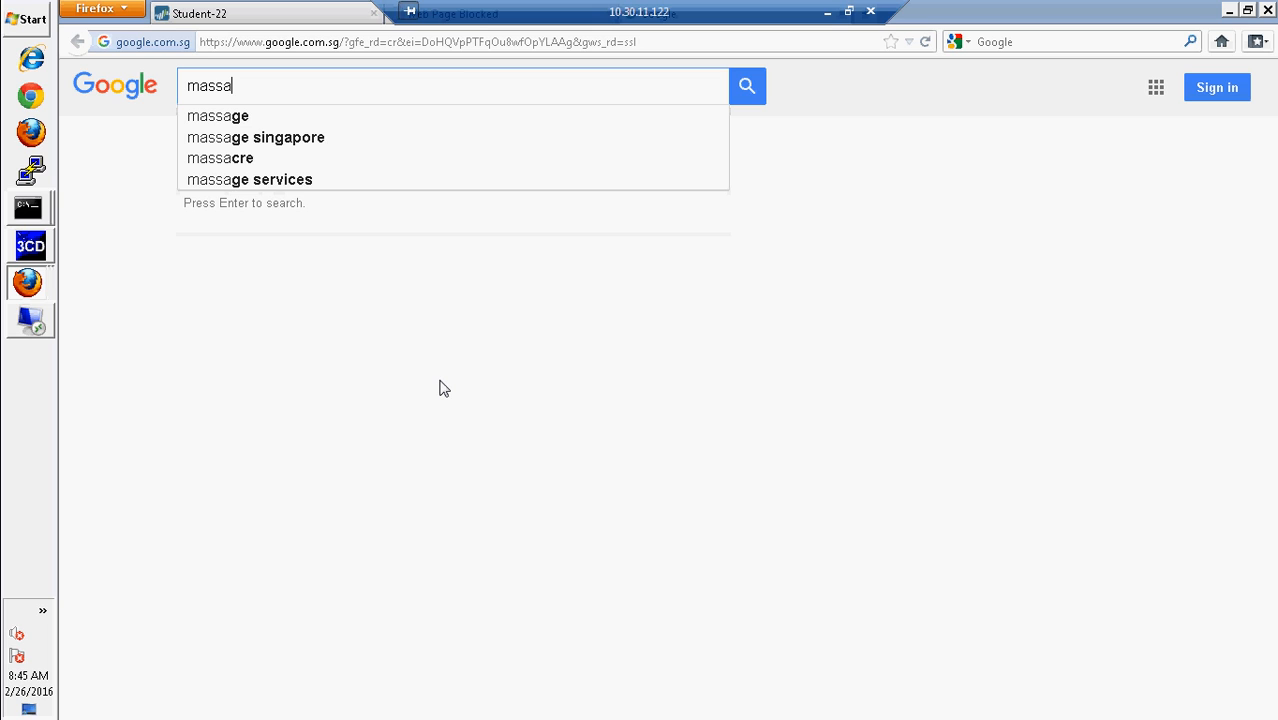
pyautogui.press('BackSpace')
pyautogui.press('BackSpace')
pyautogui.press('BackSpace')
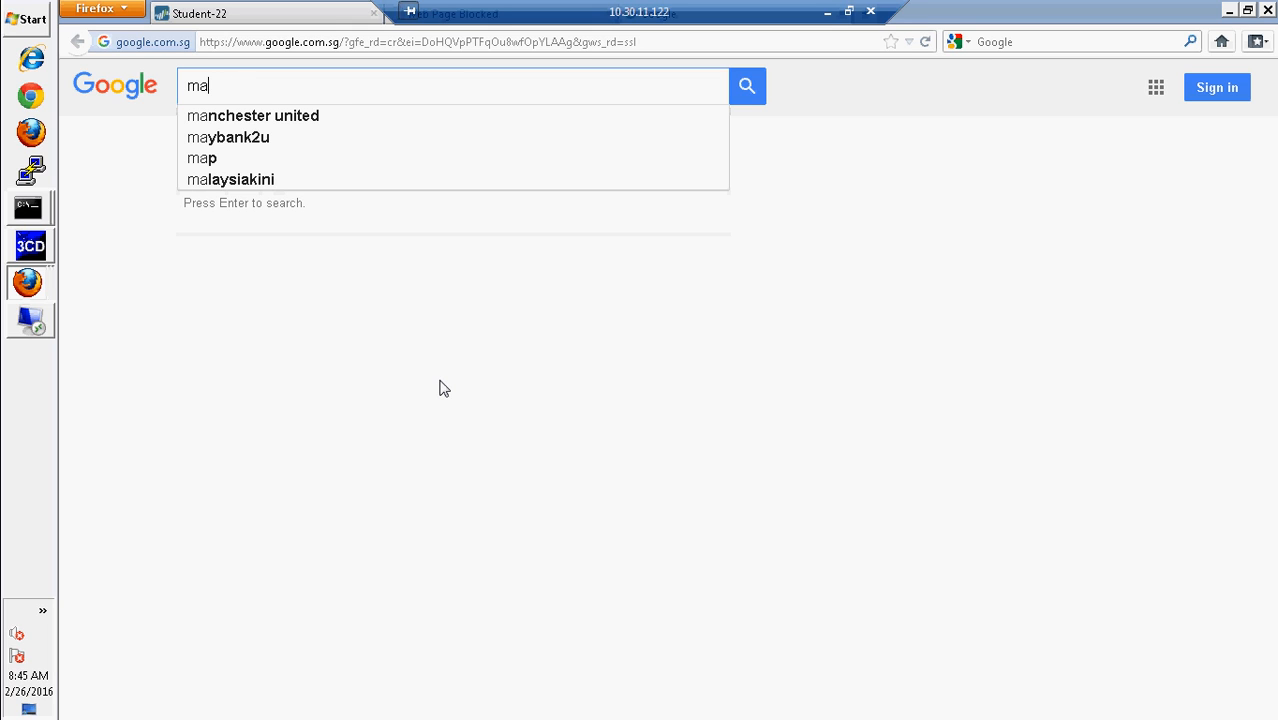
pyautogui.press('BackSpace')
pyautogui.press('BackSpace')
pyautogui.write('univers')
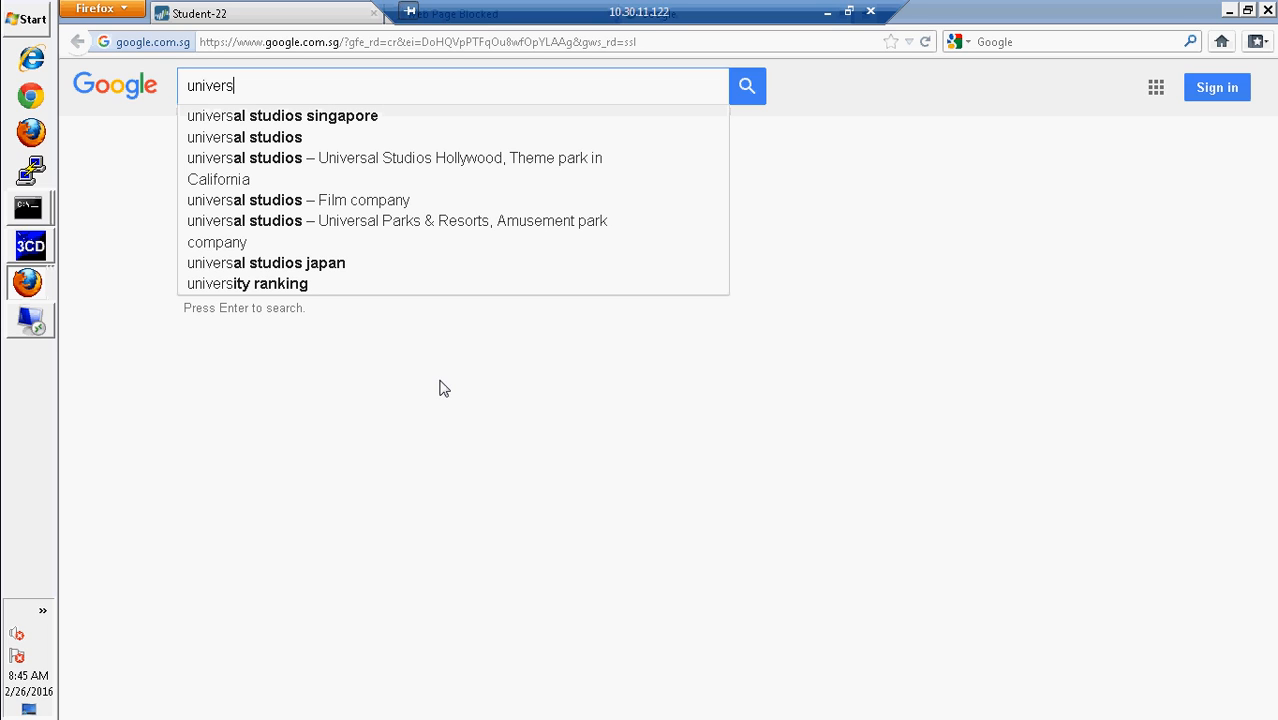
pyautogui.write('ity')
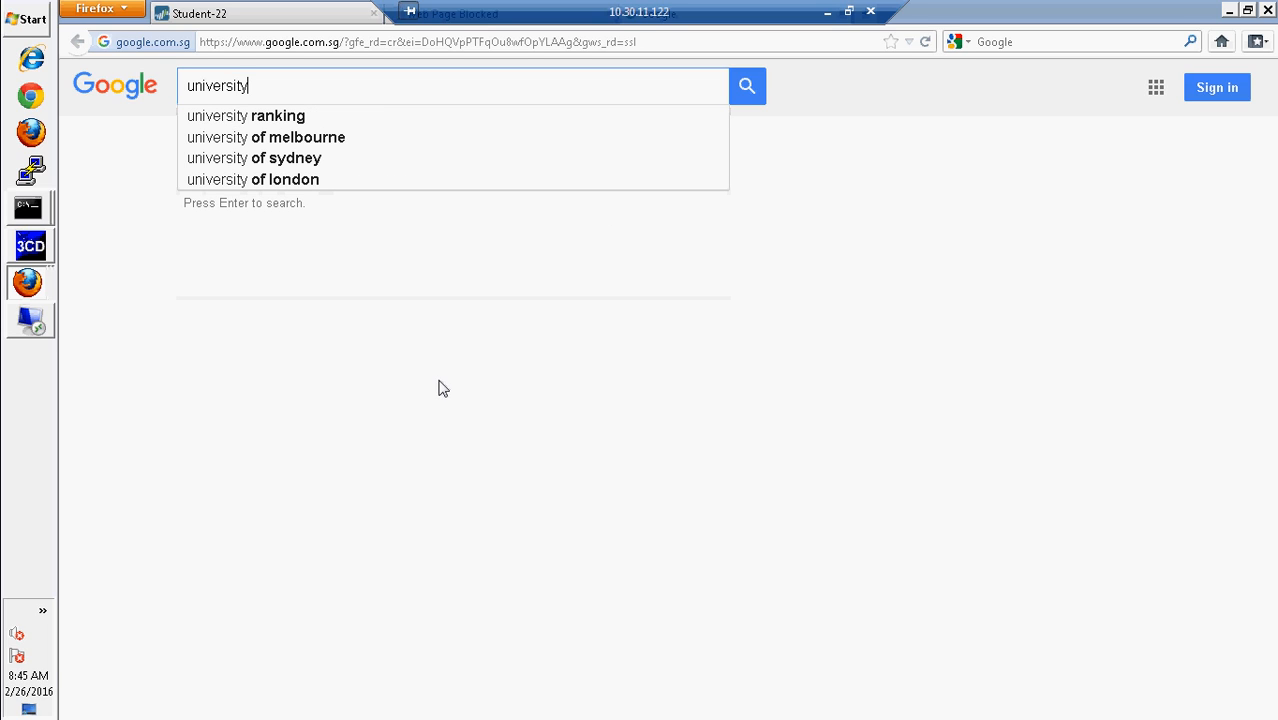
pyautogui.click(314, 144)
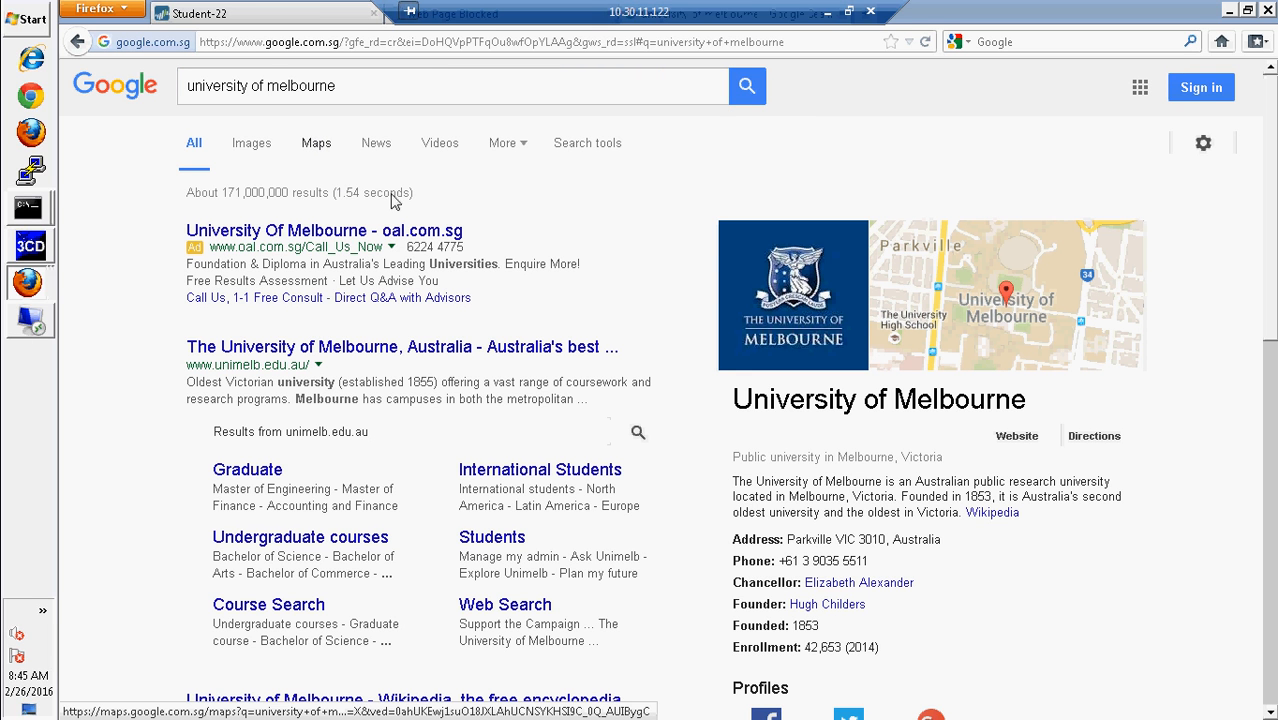
pyautogui.click(408, 350)
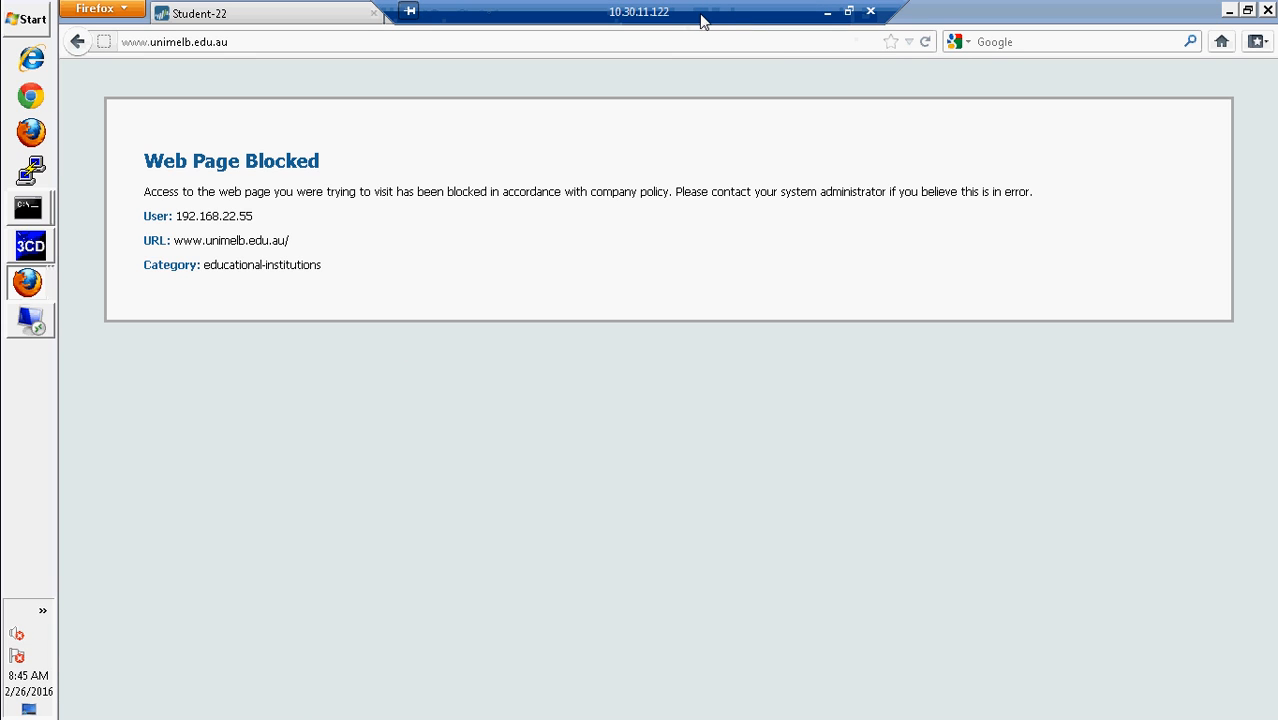
pyautogui.click(236, 43)
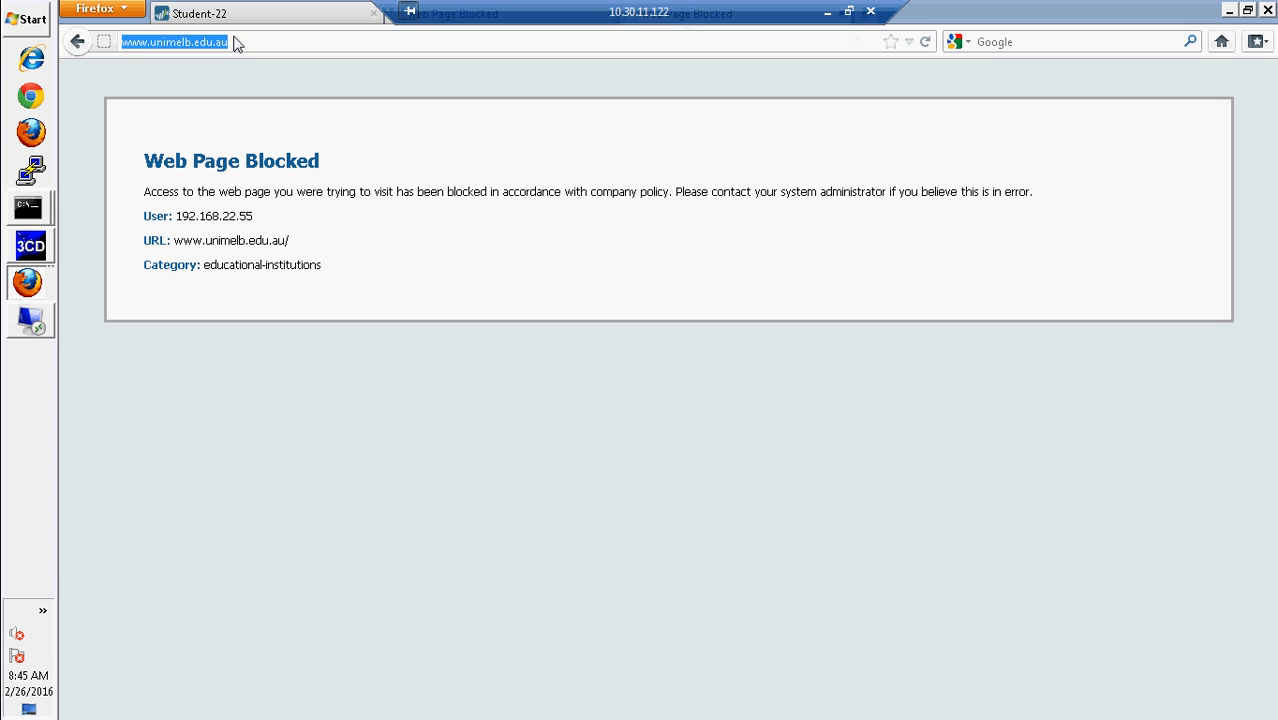
pyautogui.write('www')
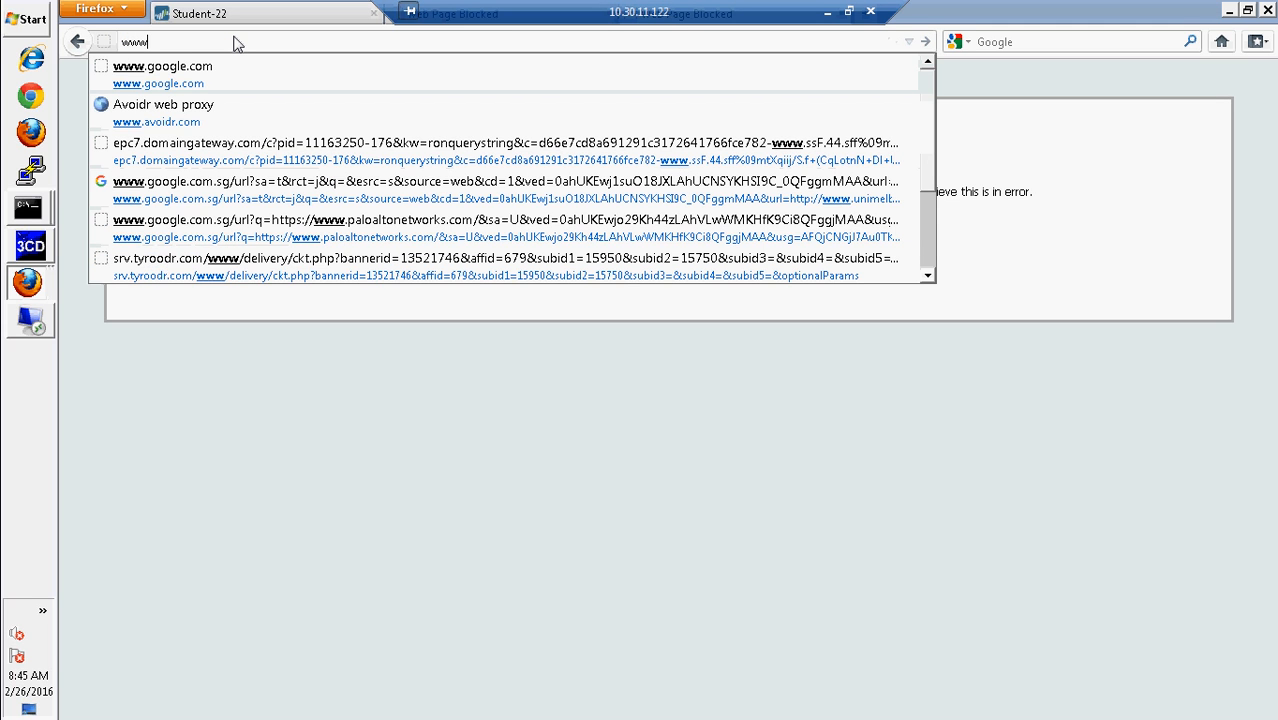
pyautogui.write('.face')
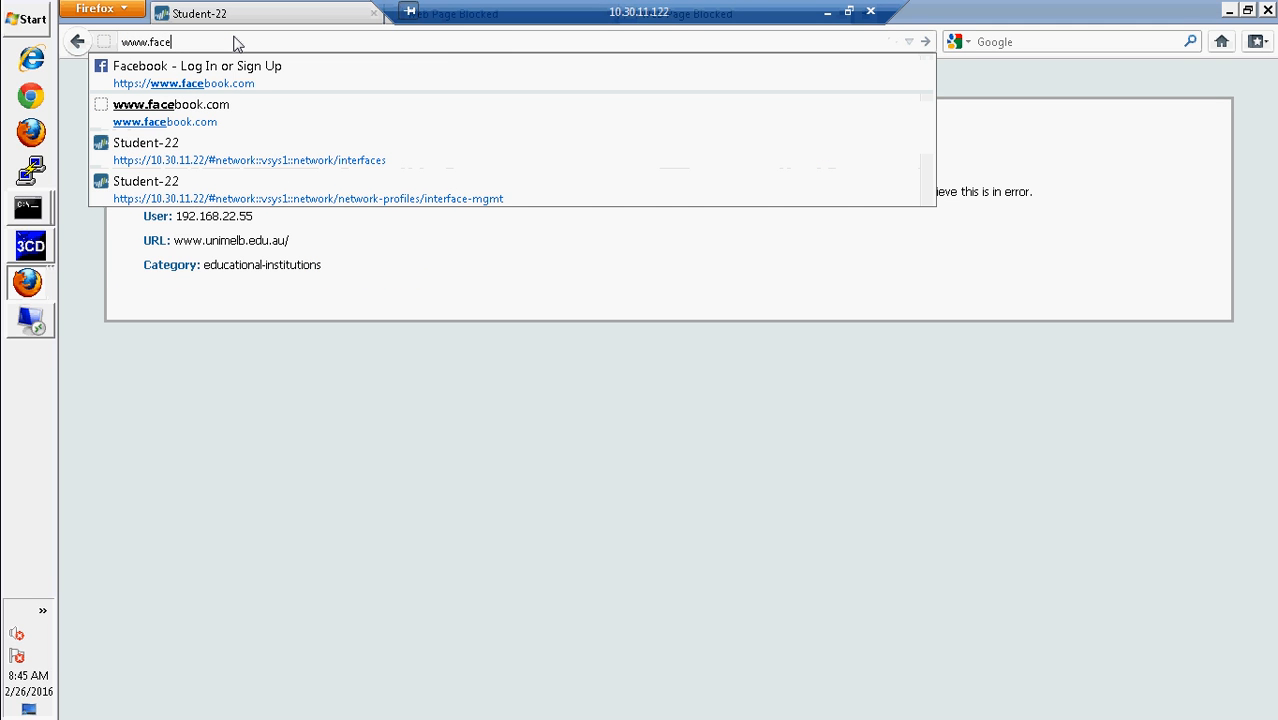
pyautogui.write('book.')
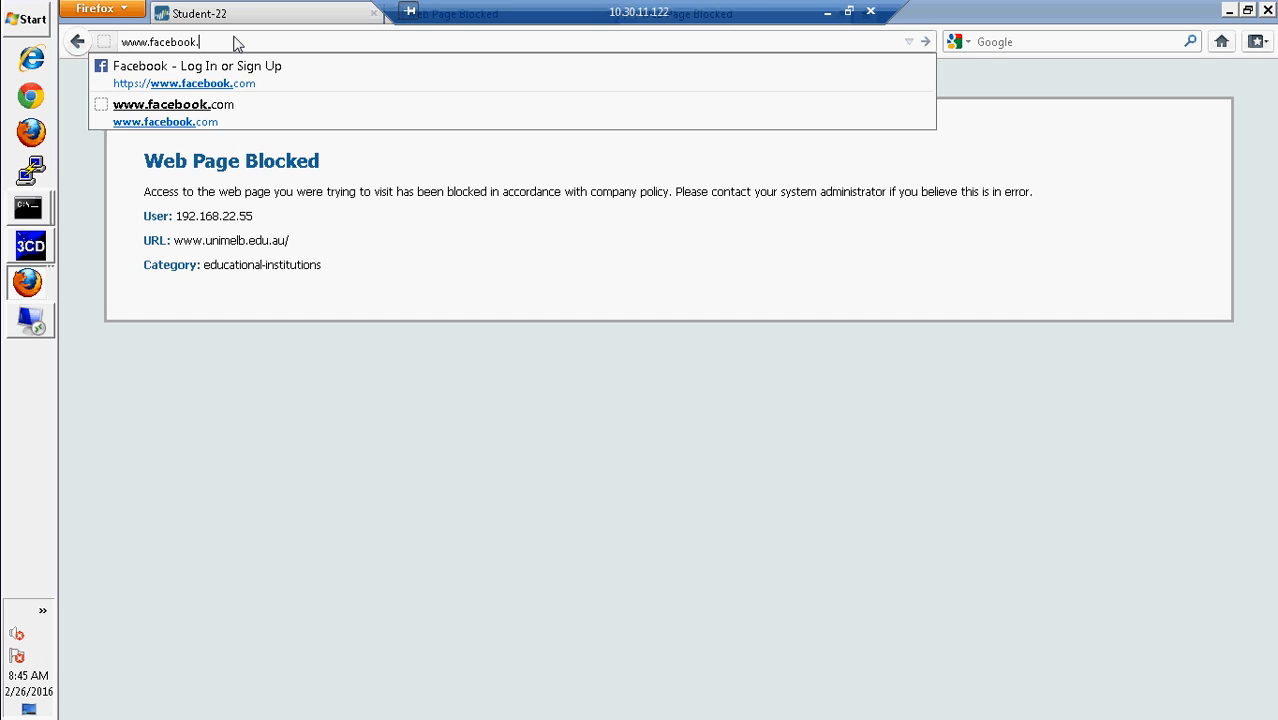
pyautogui.write('com')
pyautogui.press('Return')
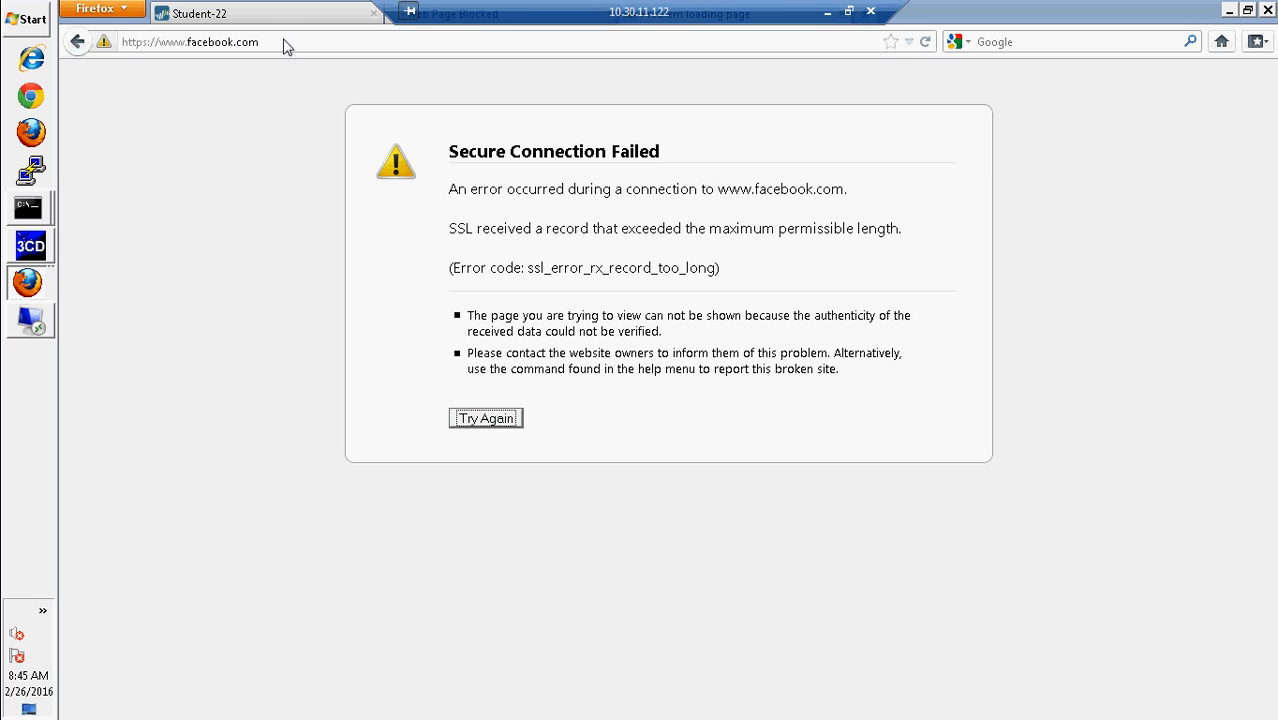
pyautogui.click(284, 46)
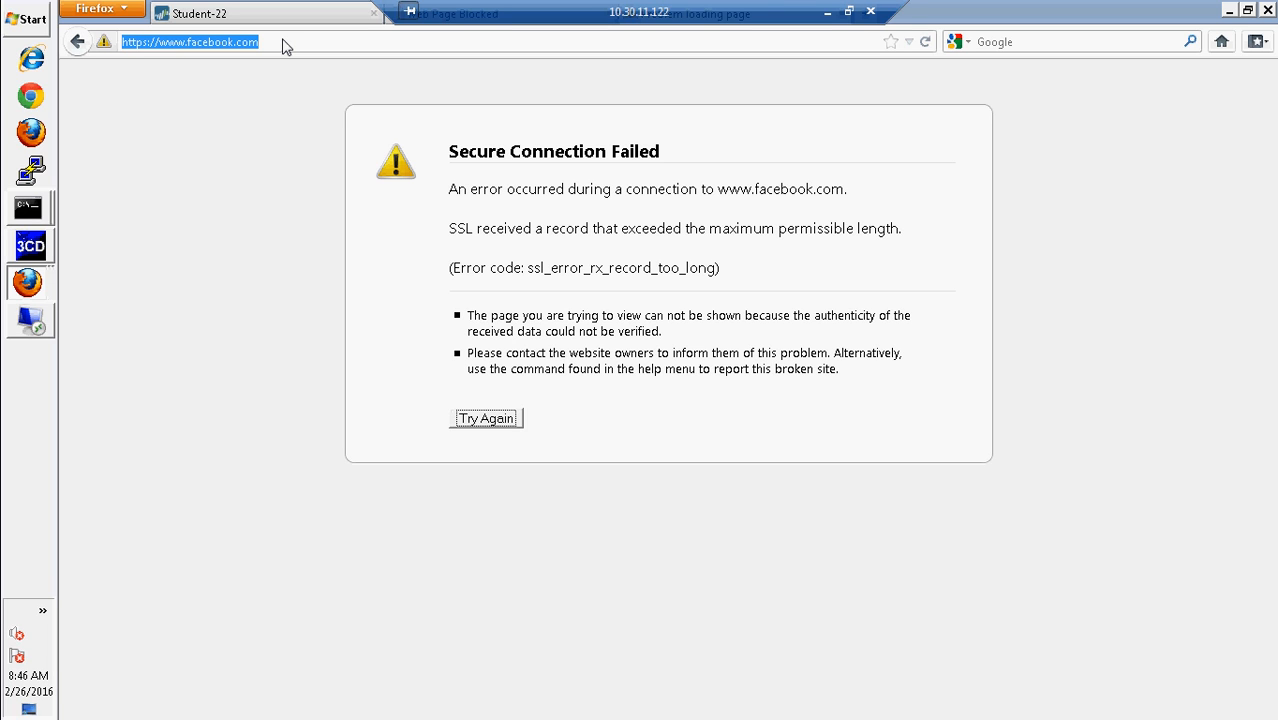
pyautogui.write('face')
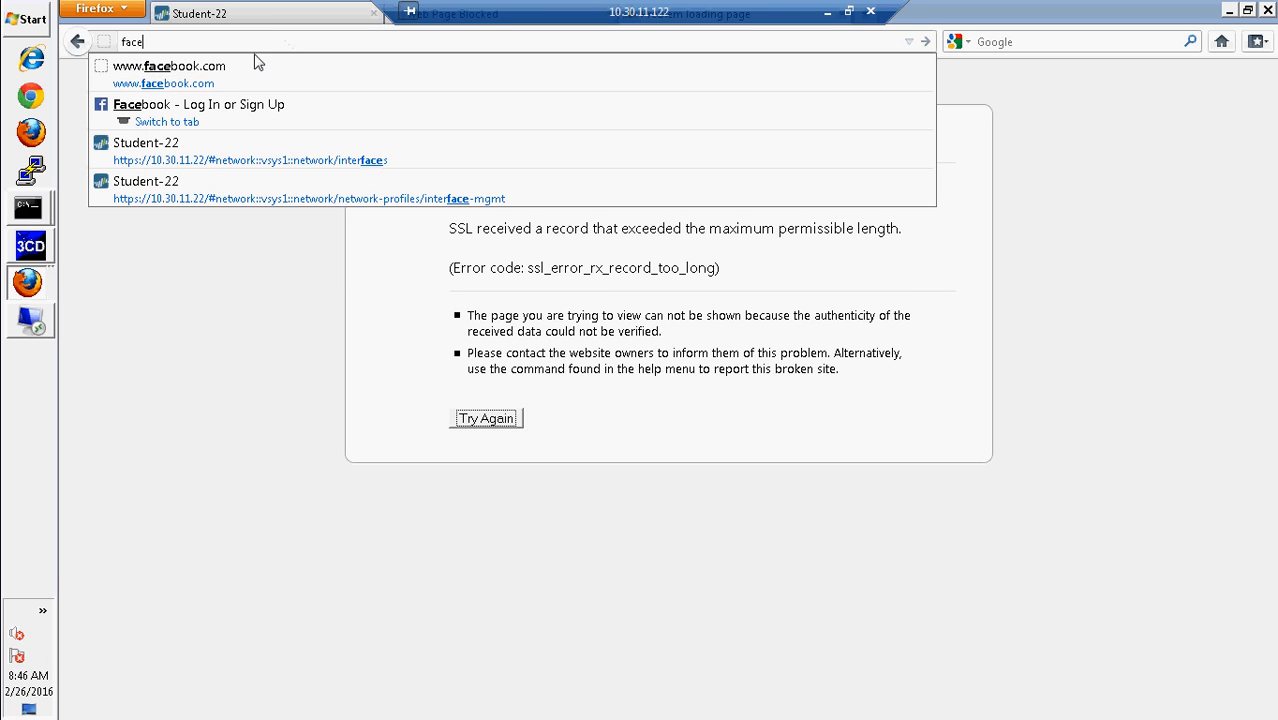
pyautogui.click(180, 86)
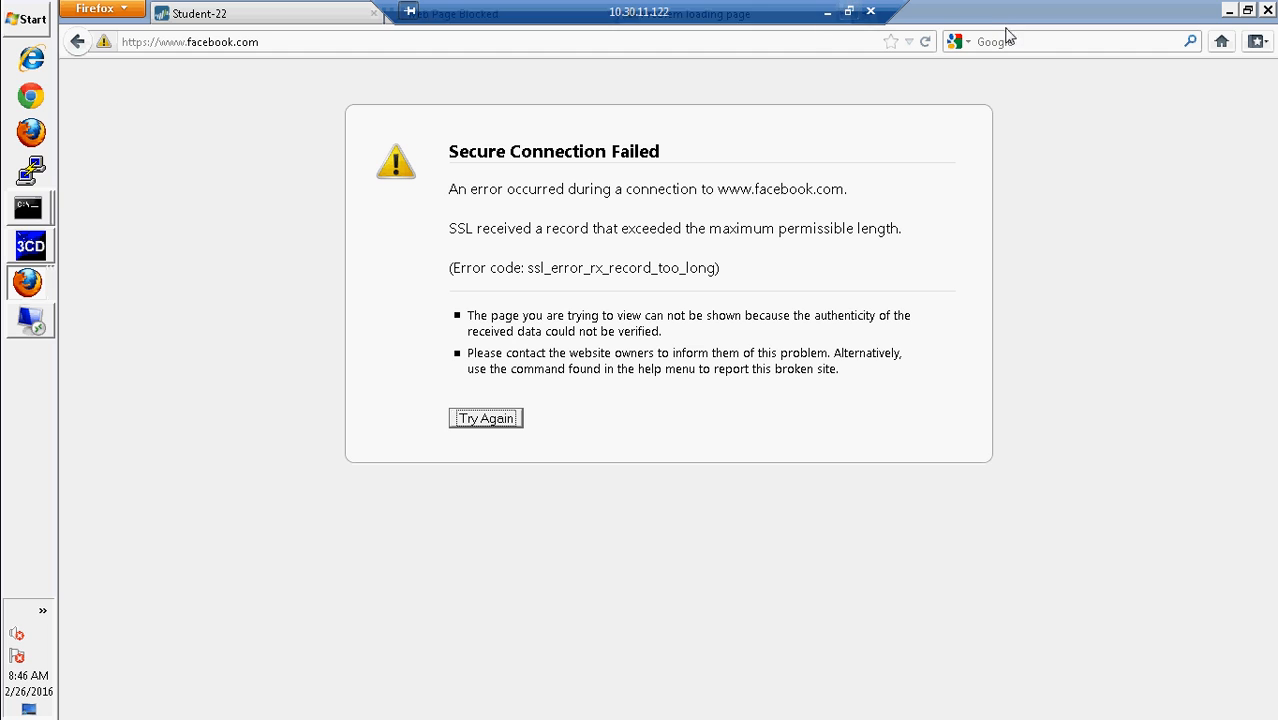
# - Go back to Google, search for facebook, and open the Facebook - Log In or Sign Up result
pyautogui.click(299, 46)
pyautogui.write('goog')
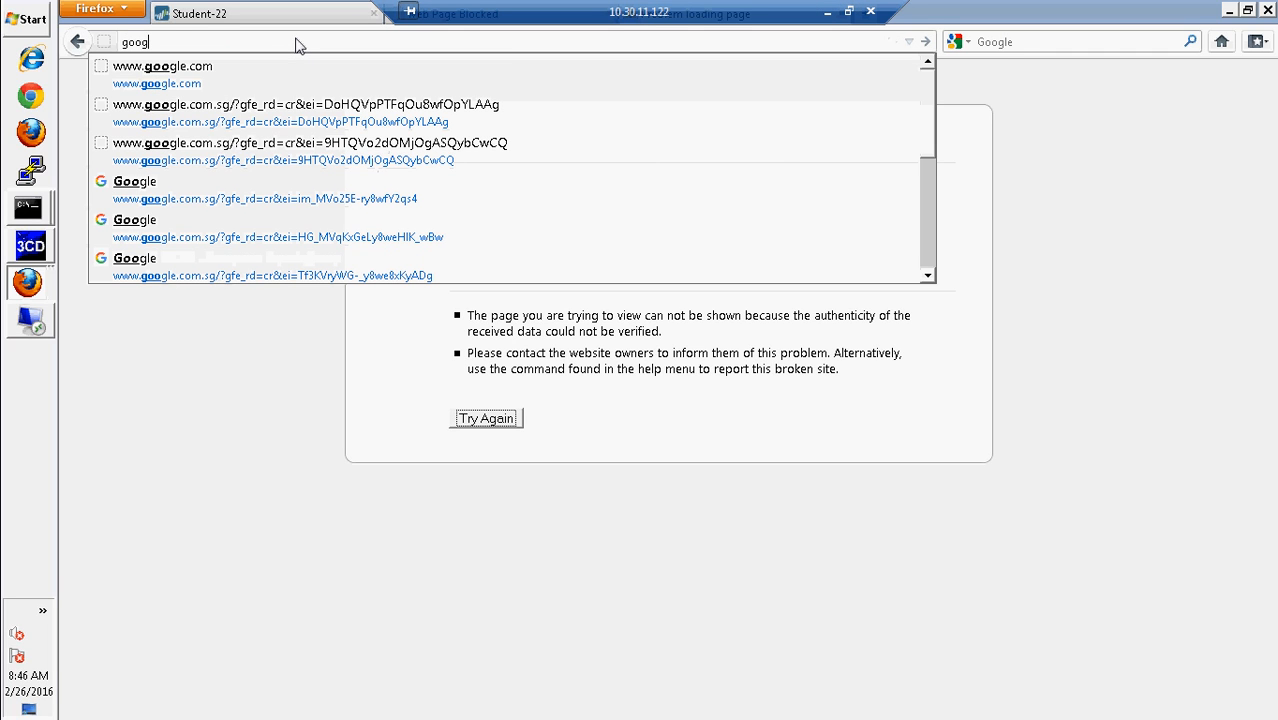
pyautogui.write('le')
pyautogui.press('Return')
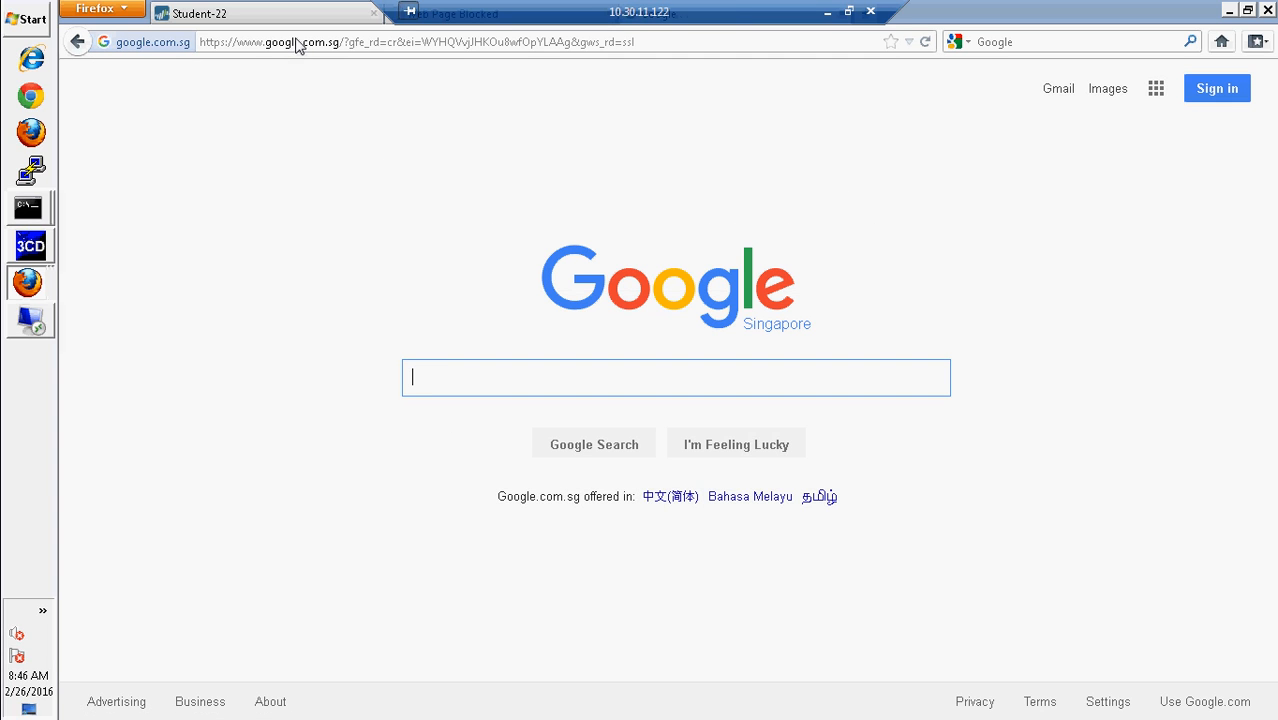
pyautogui.write('face')
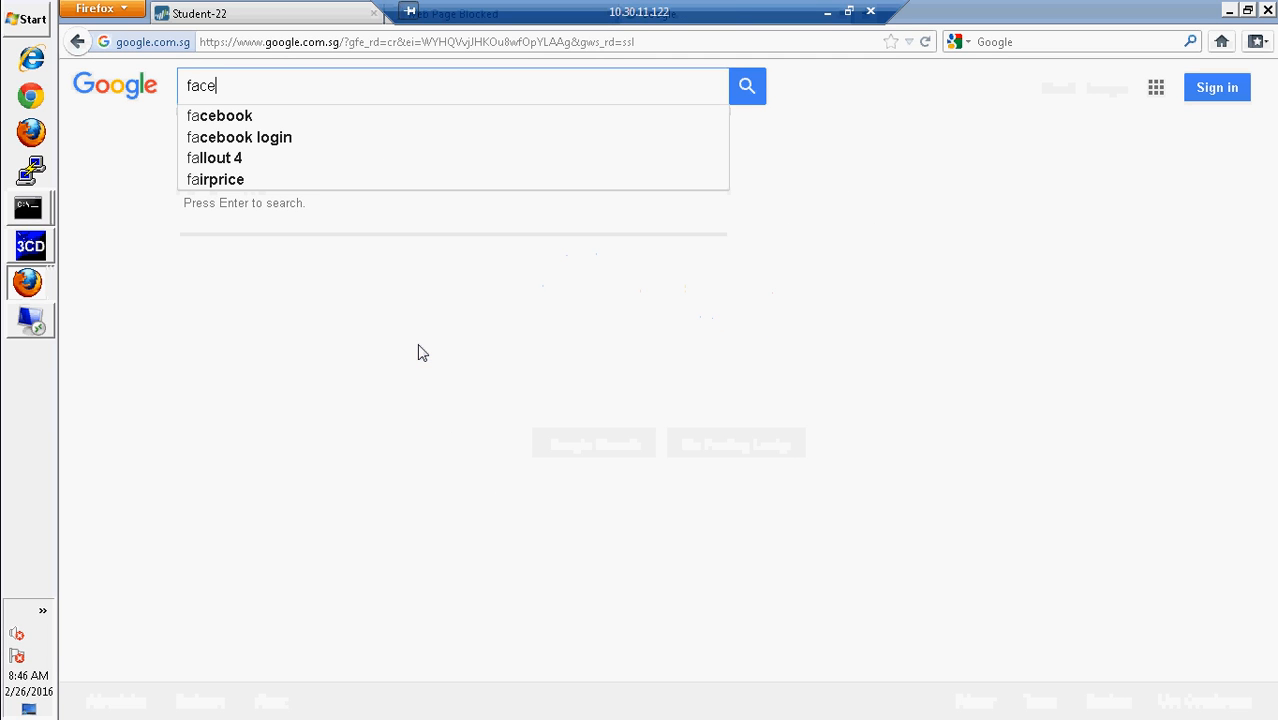
pyautogui.click(238, 117)
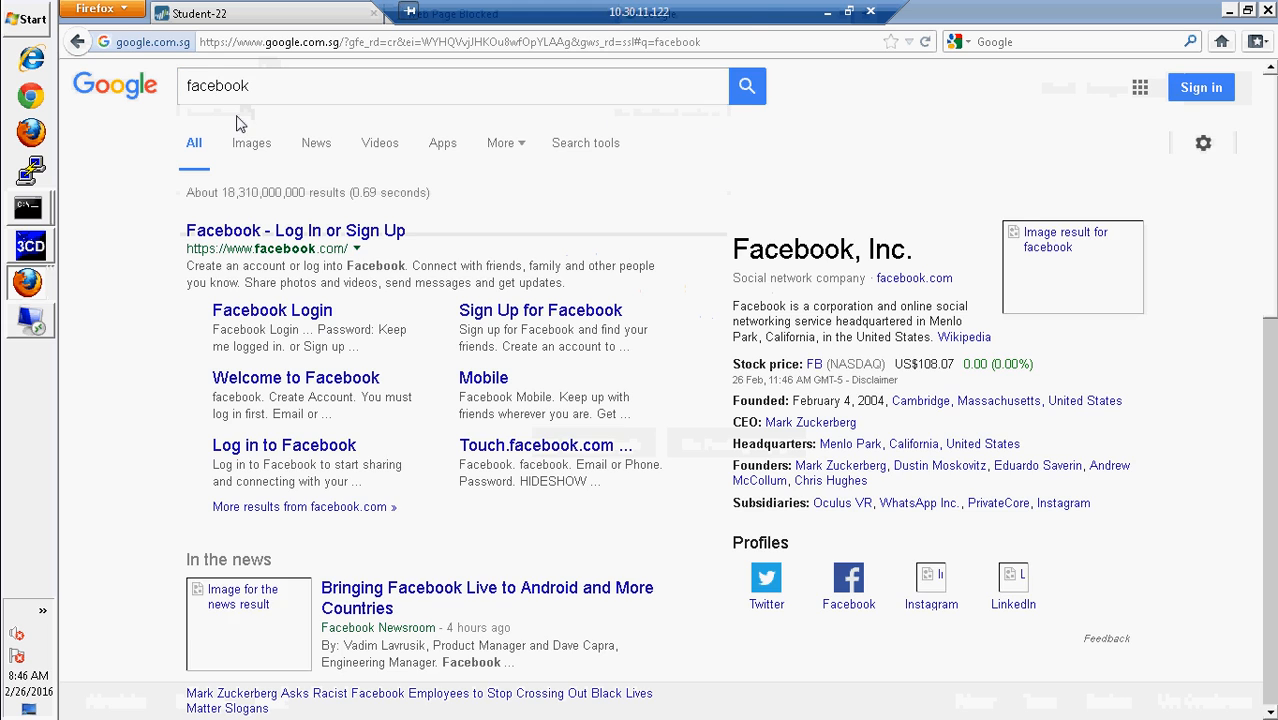
pyautogui.click(356, 238)
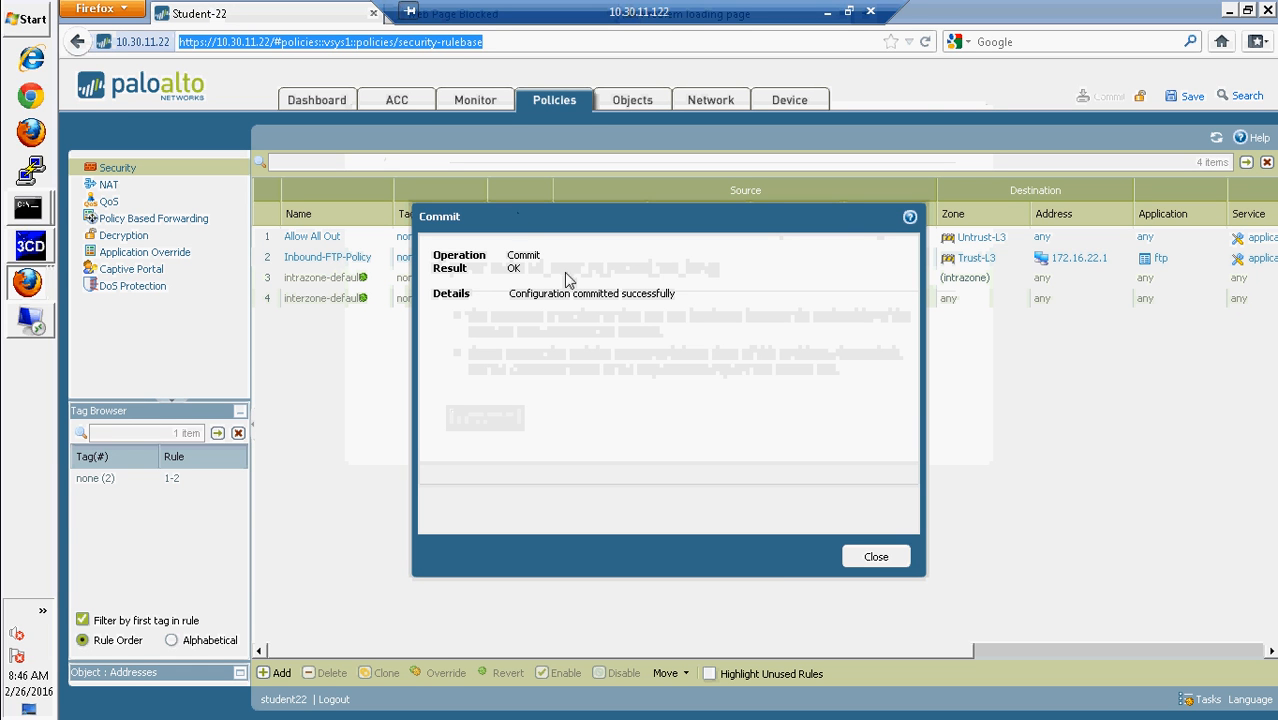
# - Dismiss the commit result in the firewall interface and open the Facebook-access URL filtering profile for editing
pyautogui.click(880, 557)
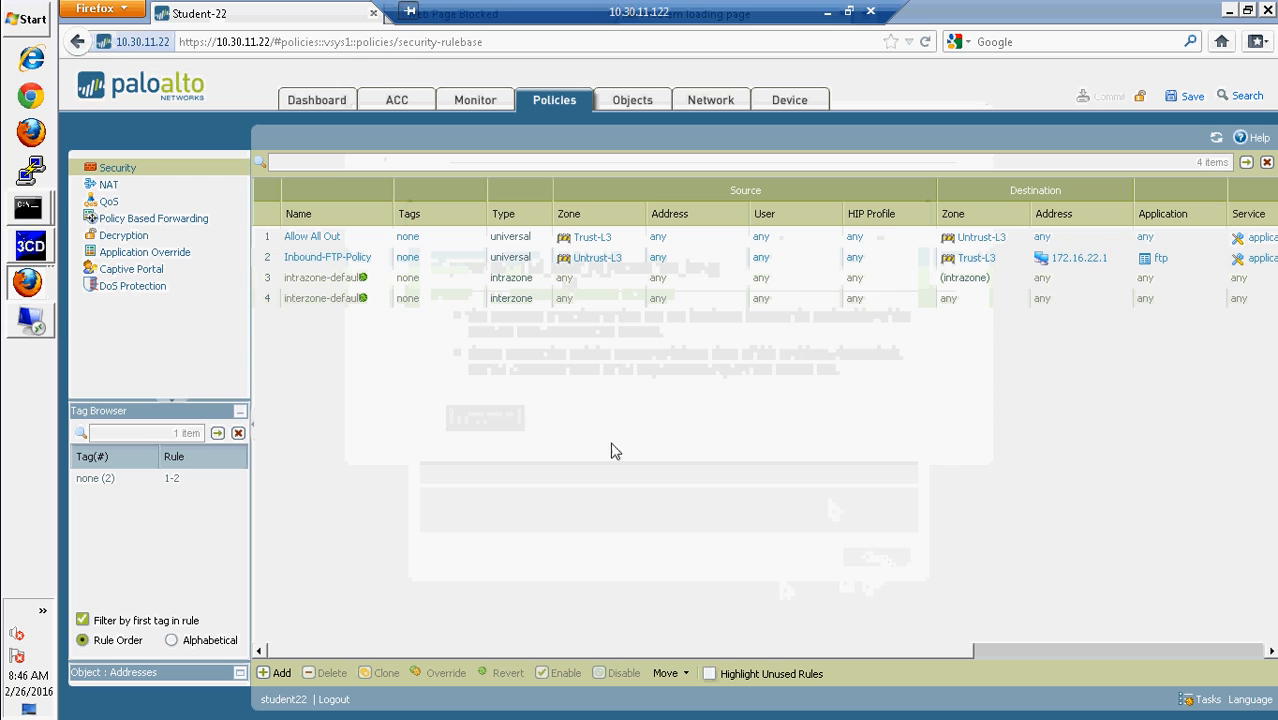
pyautogui.click(637, 103)
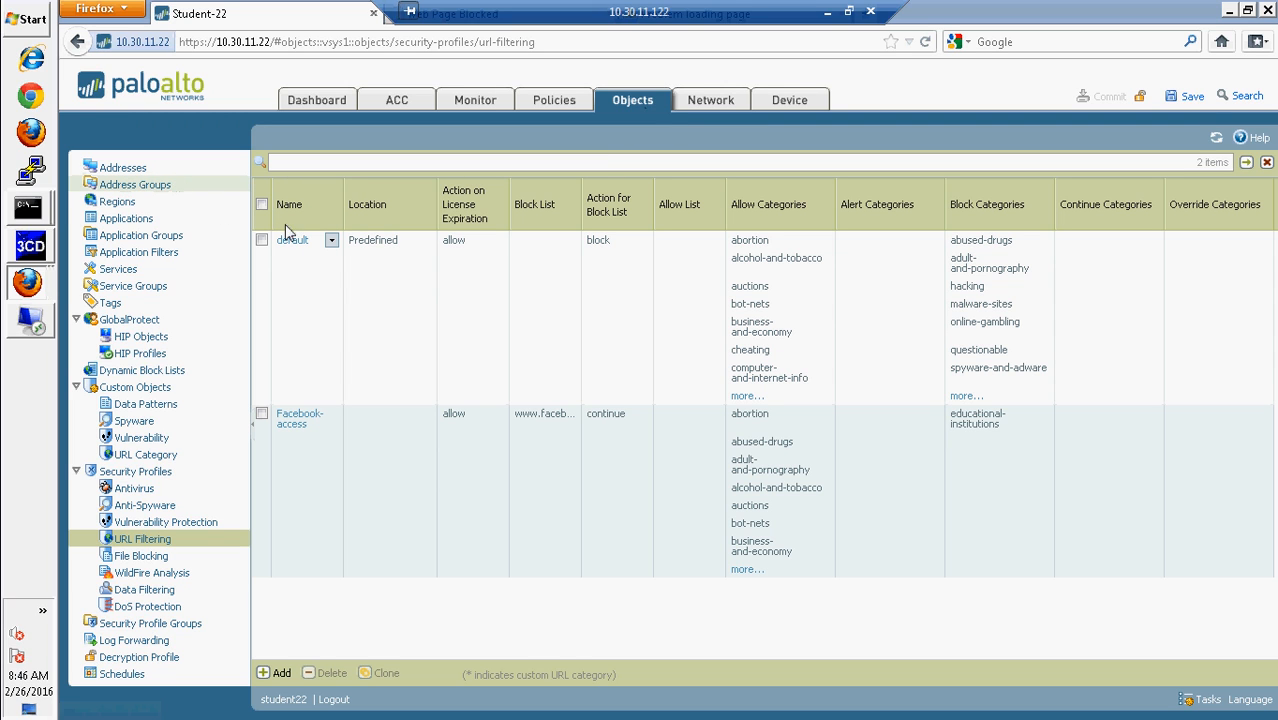
pyautogui.click(293, 428)
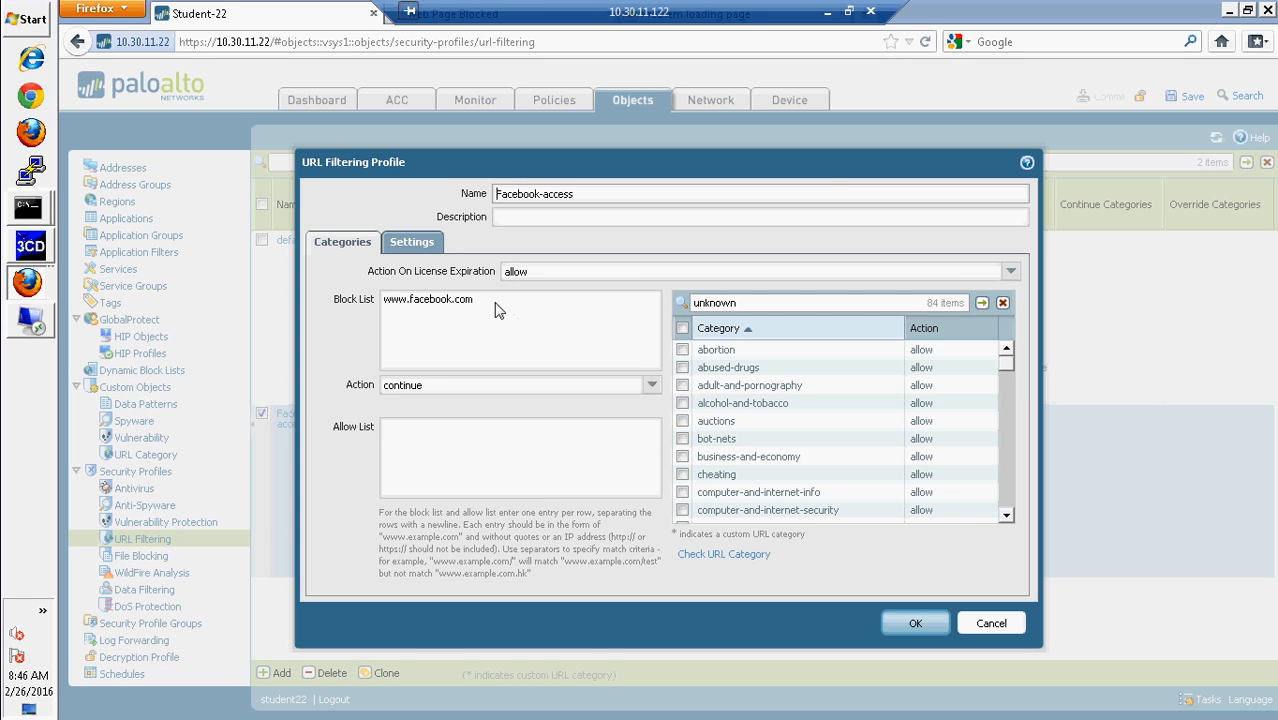
pyautogui.click(498, 310)
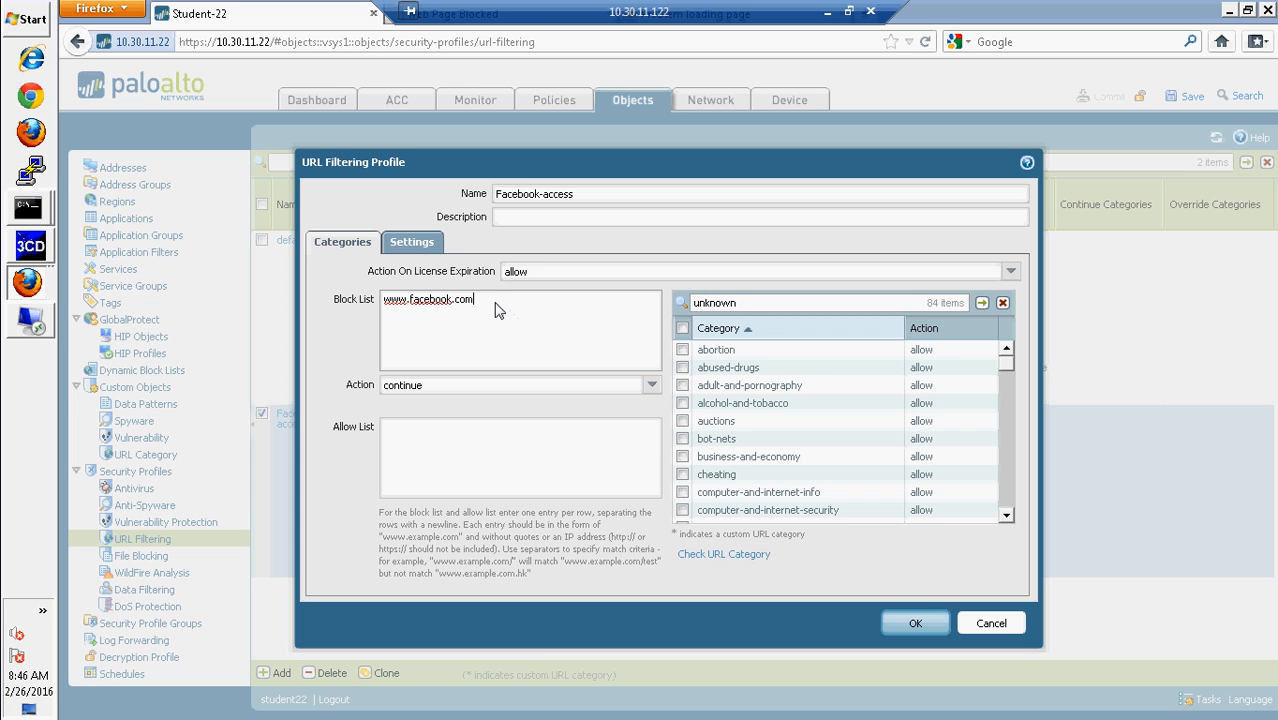
pyautogui.press('Return')
pyautogui.write('www.ya')
pyautogui.write('hoo.com')
pyautogui.write('wwww')
pyautogui.press('BackSpace')
pyautogui.write('.google')
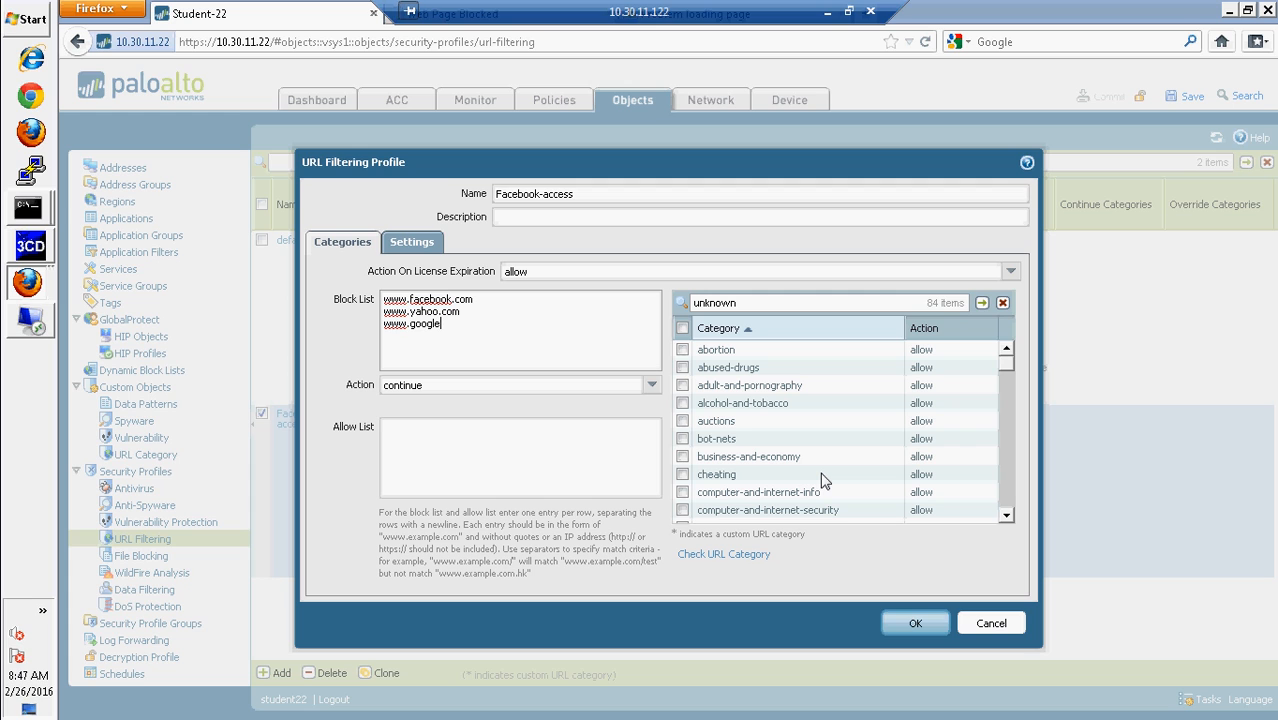
pyautogui.write('.com')
pyautogui.click(912, 625)
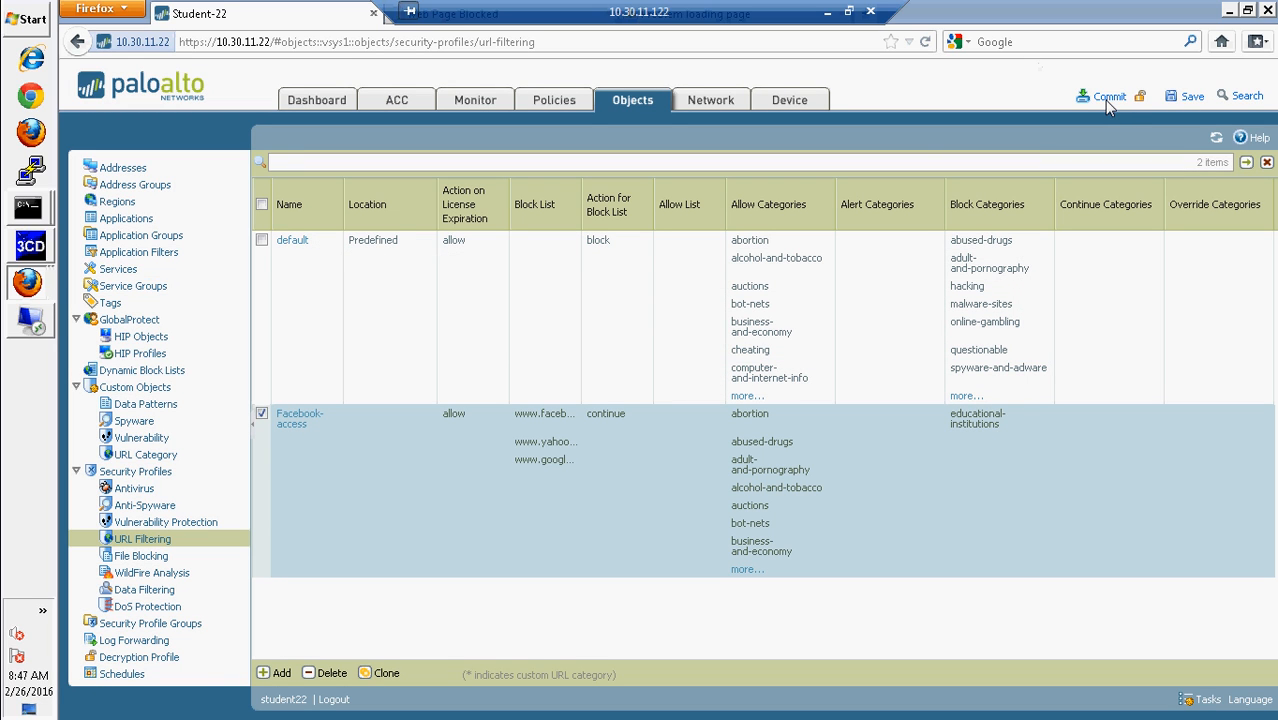
# - Commit the changes with device, network, policy and object configuration included, and close the commit progress window
pyautogui.click(1106, 100)
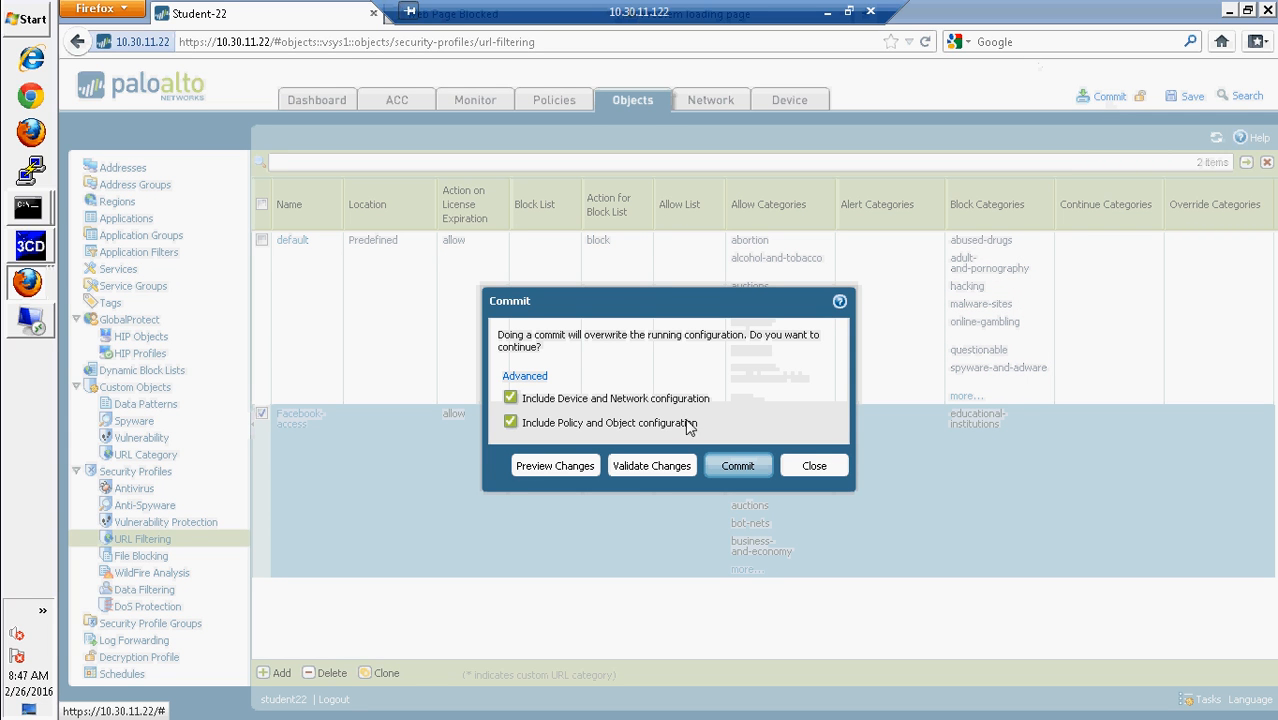
pyautogui.click(735, 464)
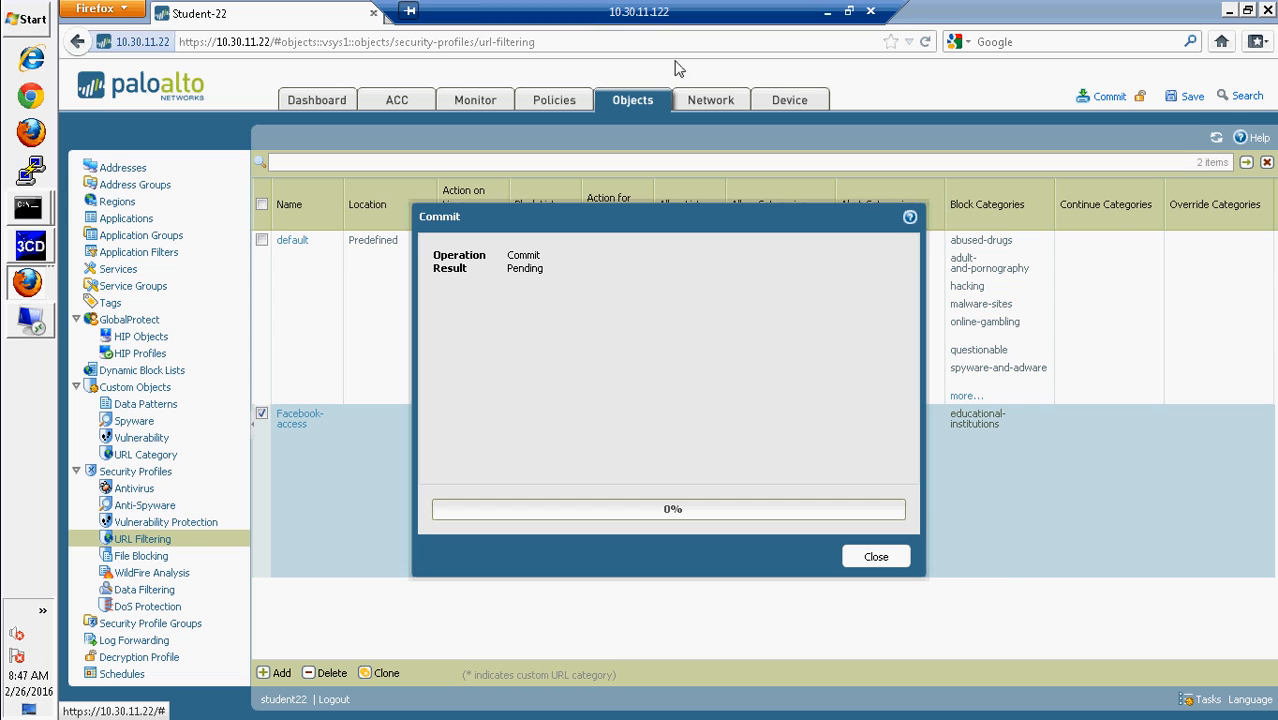
pyautogui.click(876, 557)
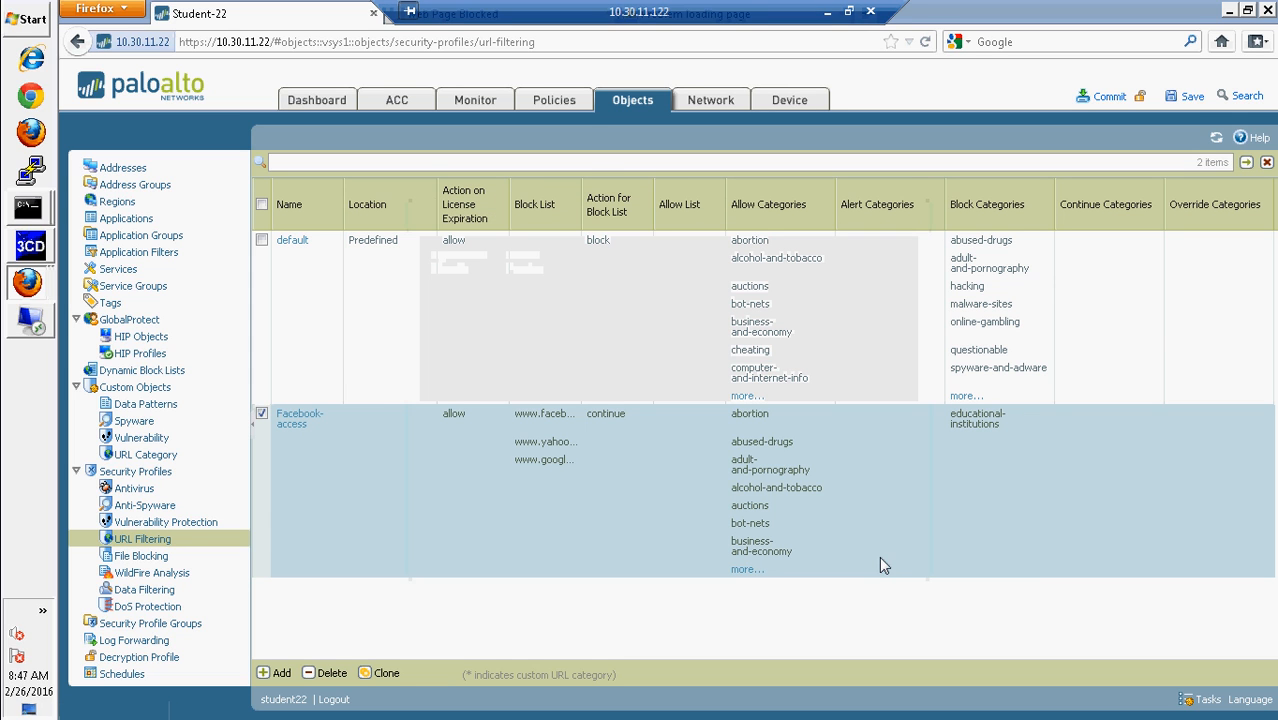
pyautogui.click(300, 415)
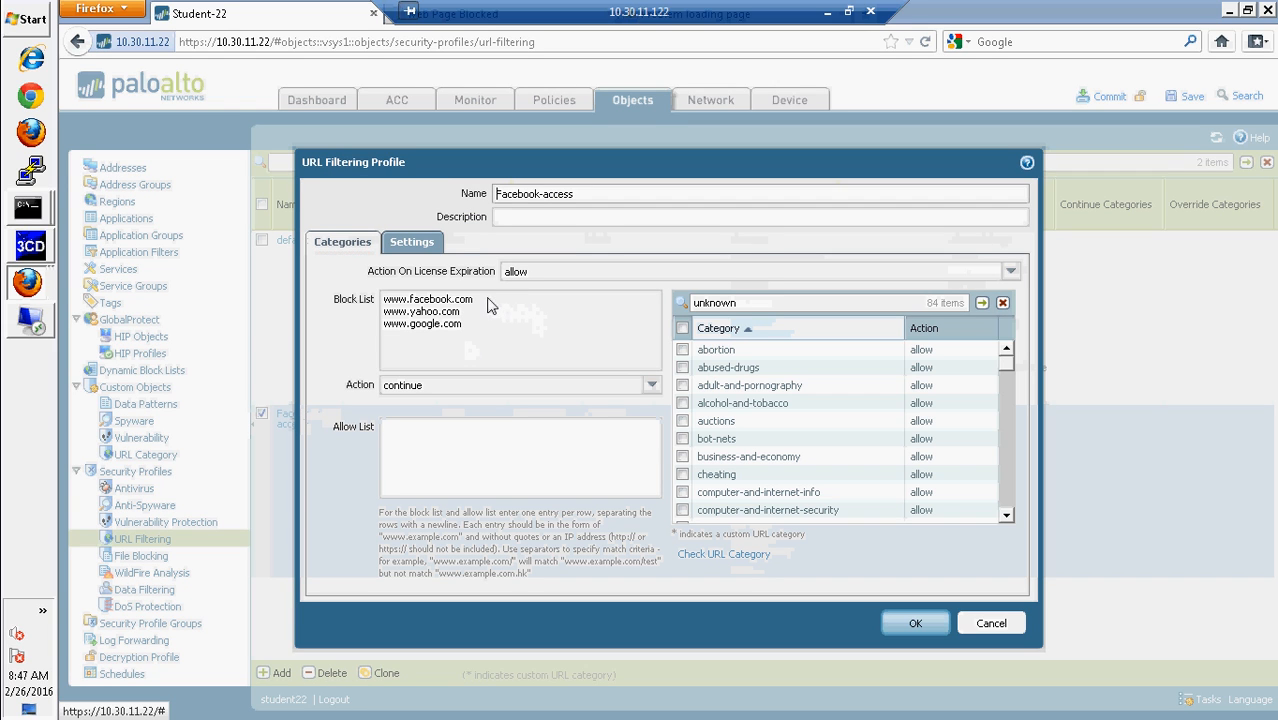
pyautogui.click(486, 299)
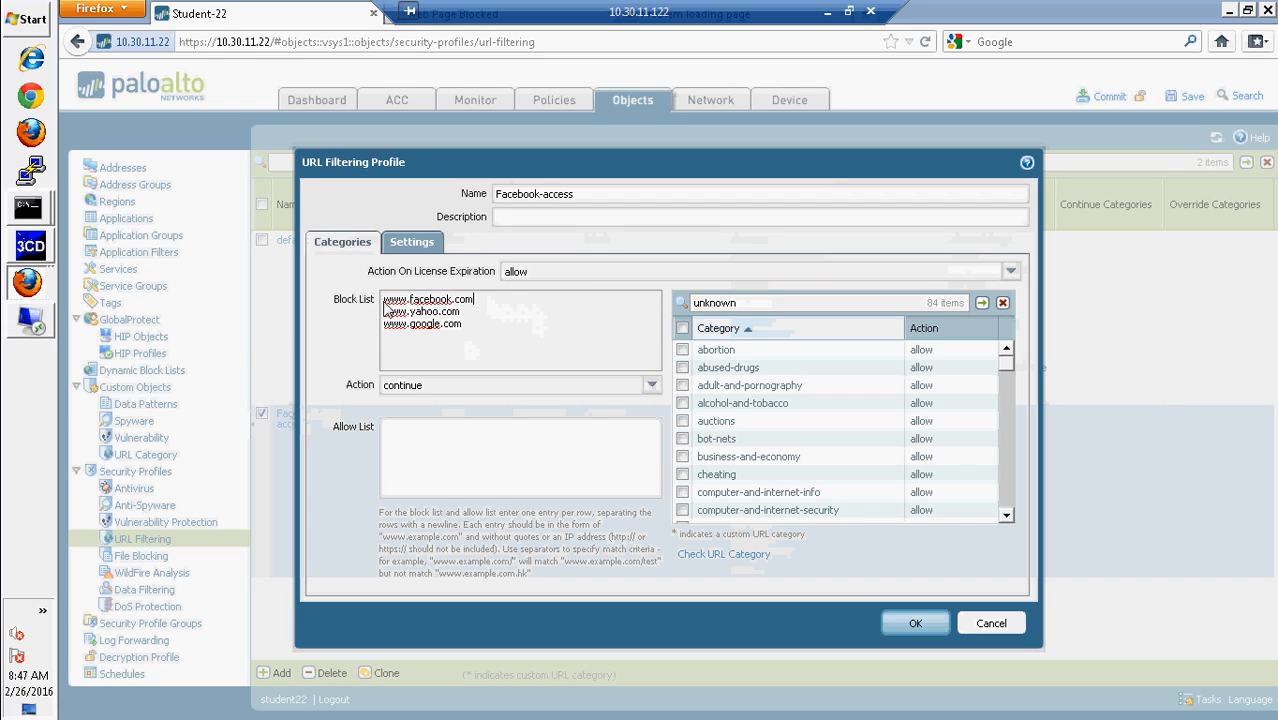
pyautogui.moveTo(486, 299); pyautogui.dragTo(378, 302)
pyautogui.press('BackSpace')
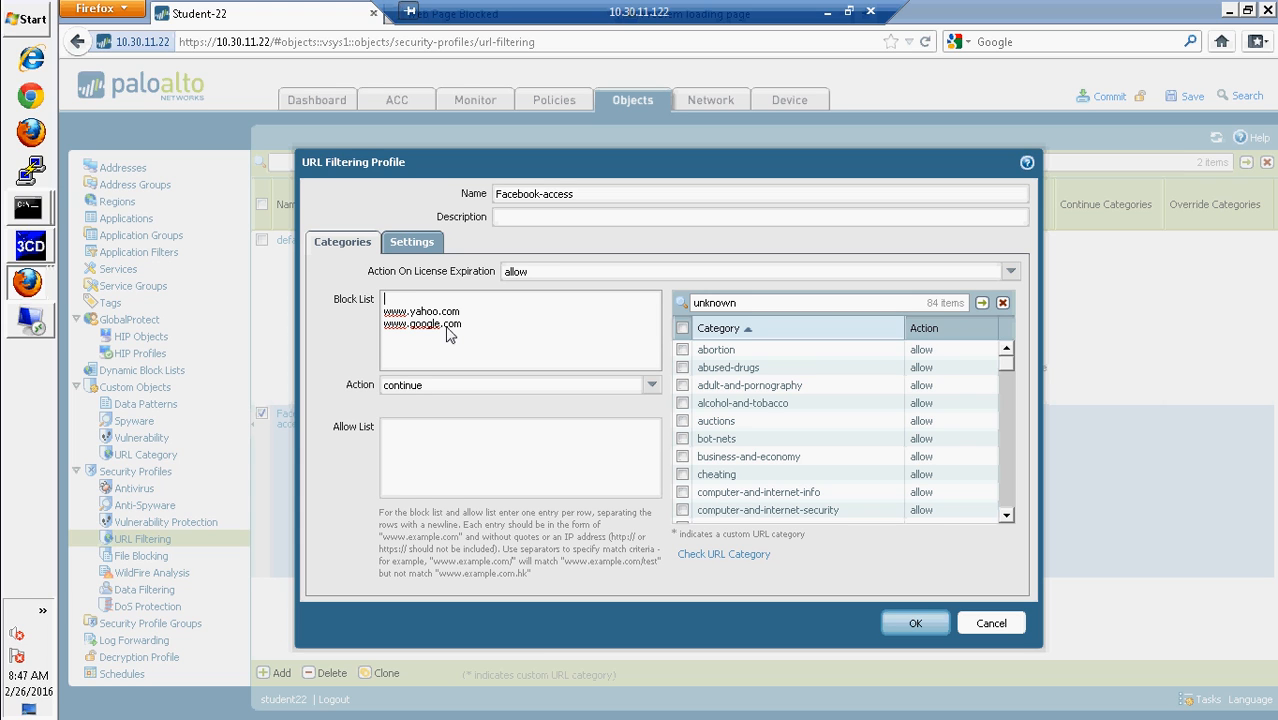
pyautogui.tripleClick(384, 312)
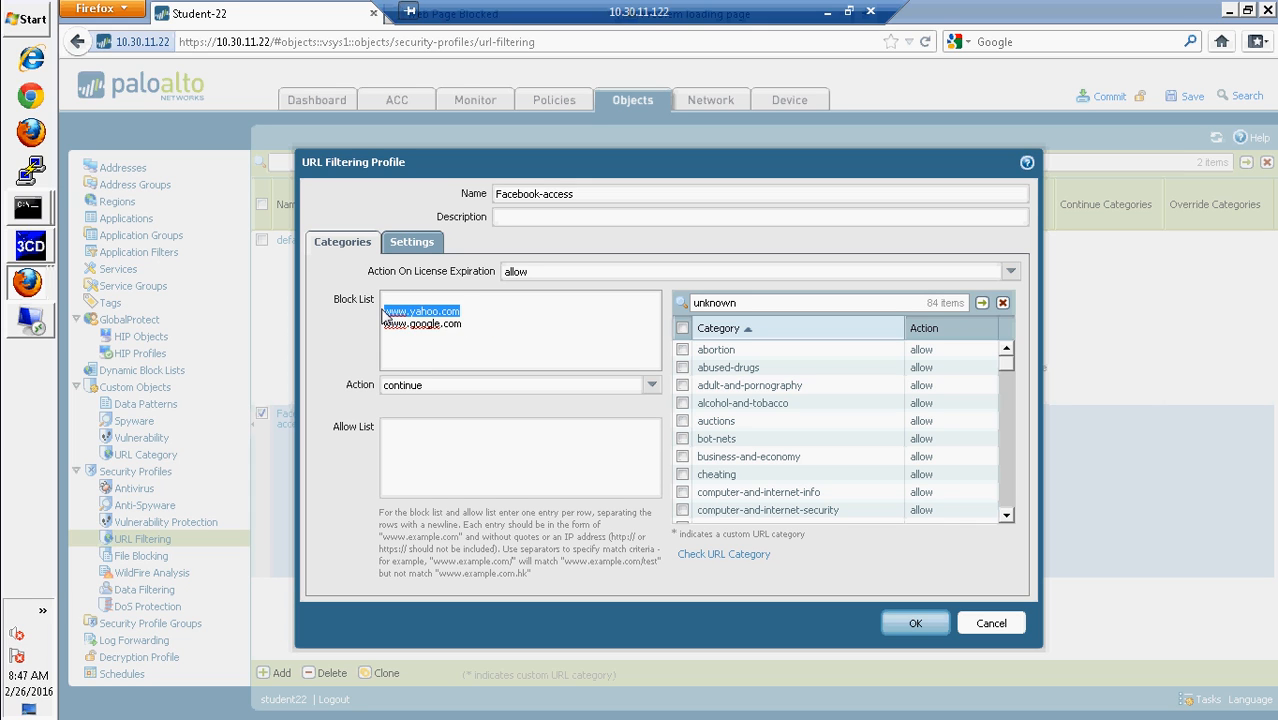
pyautogui.press('Delete')
pyautogui.press('BackSpace')
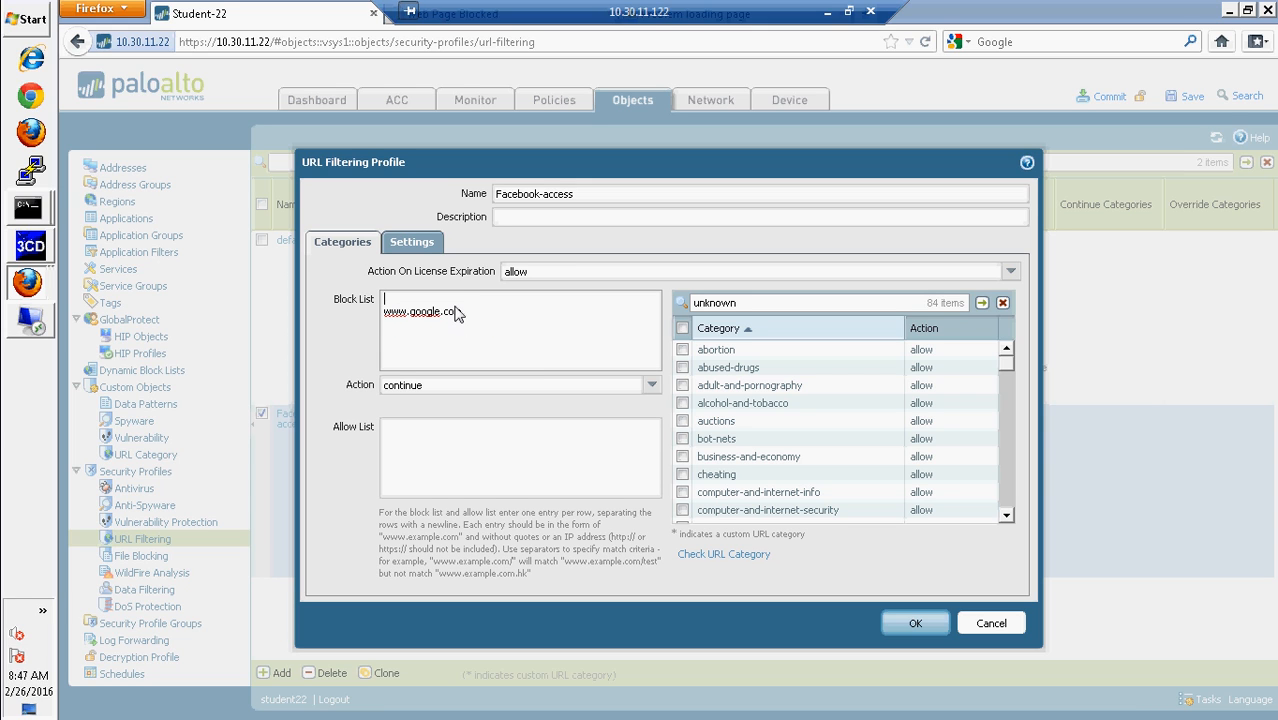
pyautogui.write('www.yahoo.com')
pyautogui.click(462, 314)
pyautogui.click(910, 624)
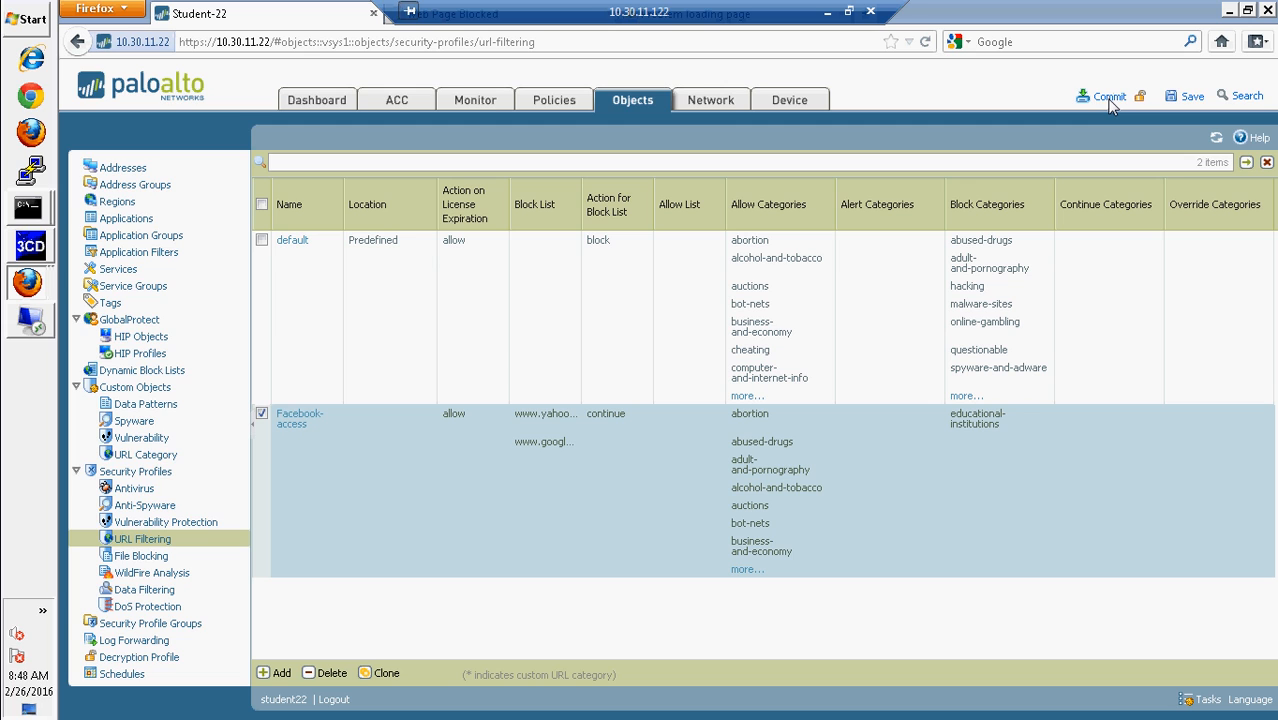
# - Commit the updated configuration to the firewall and close the commit result
pyautogui.click(1110, 98)
pyautogui.click(736, 466)
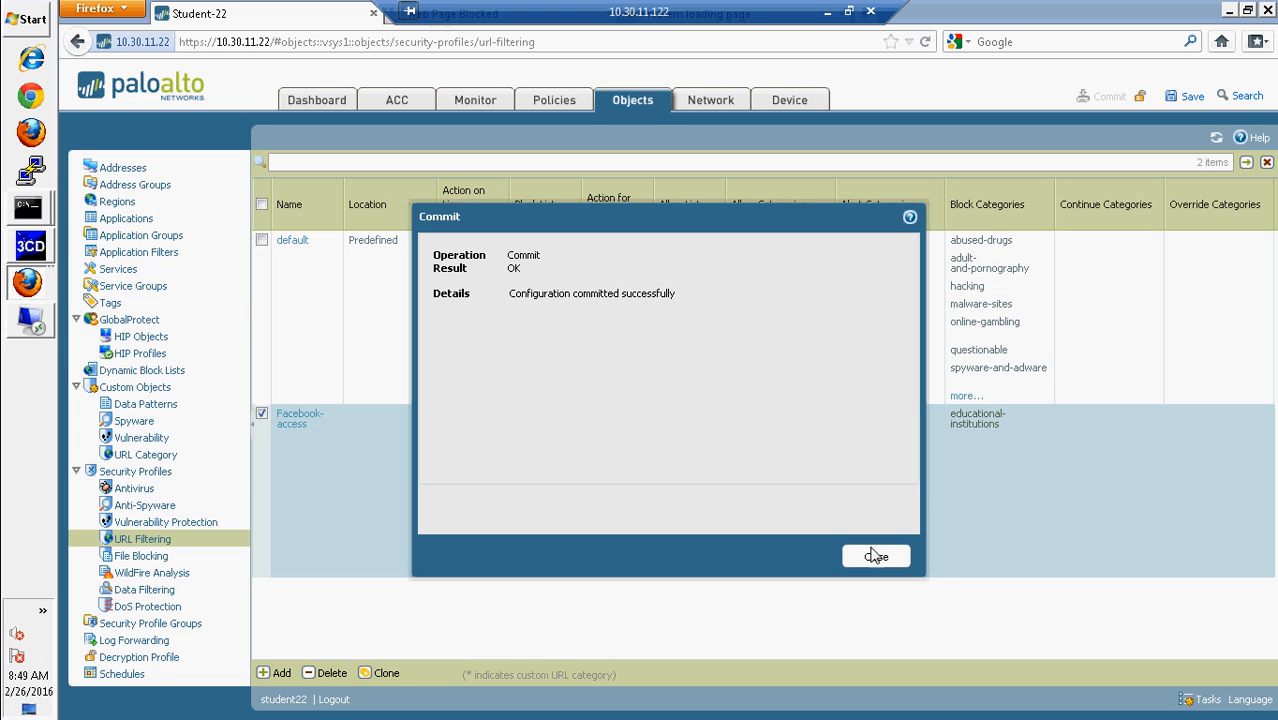
pyautogui.click(876, 557)
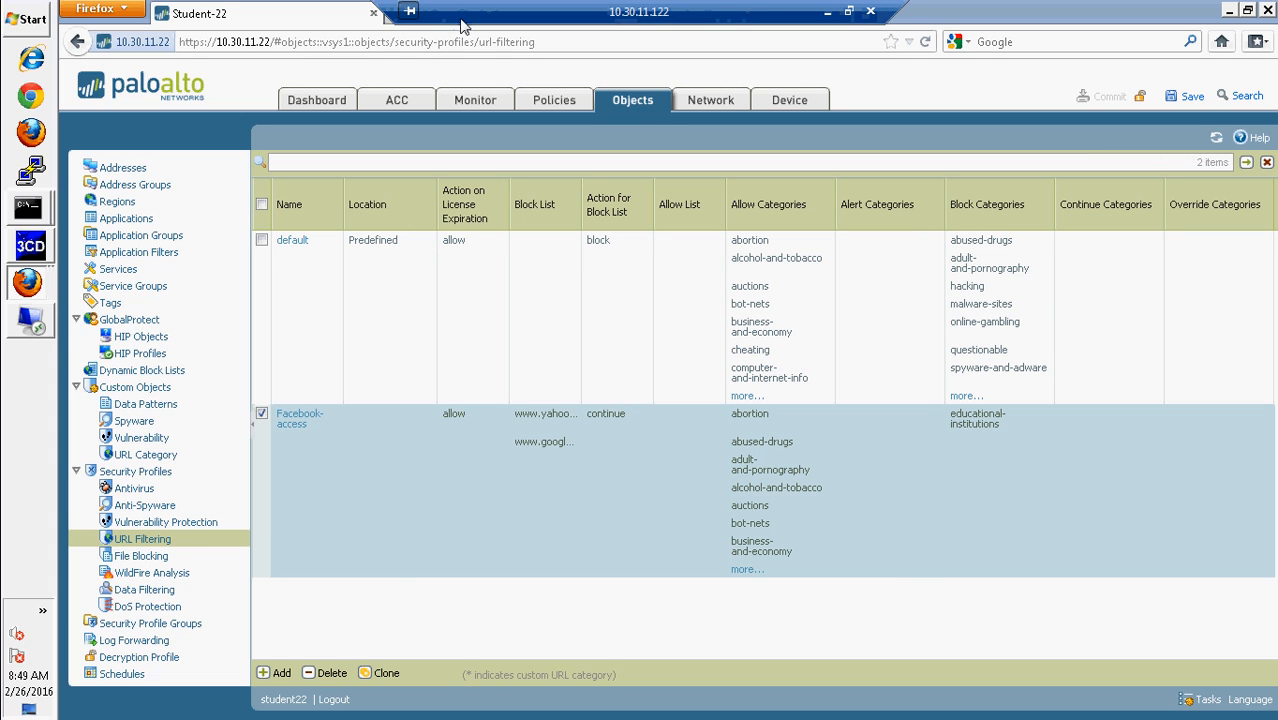
pyautogui.doubleClick(950, 22)
pyautogui.click(767, 57)
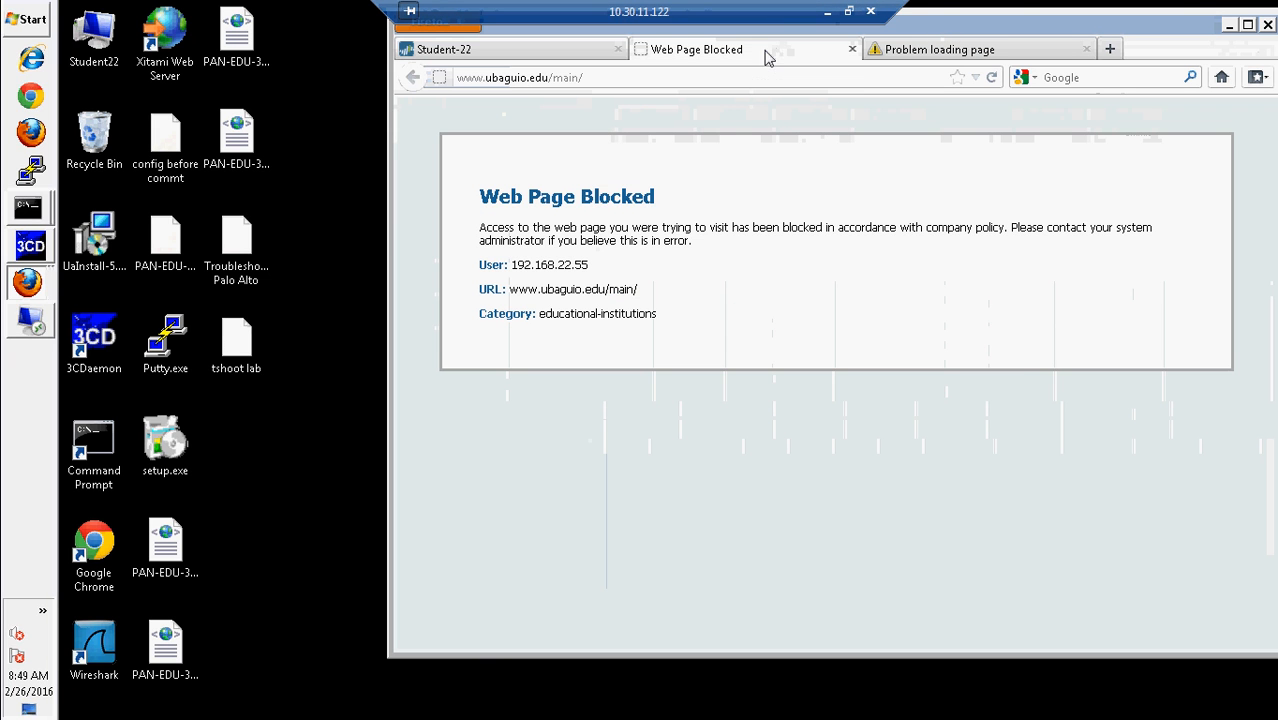
pyautogui.click(1247, 24)
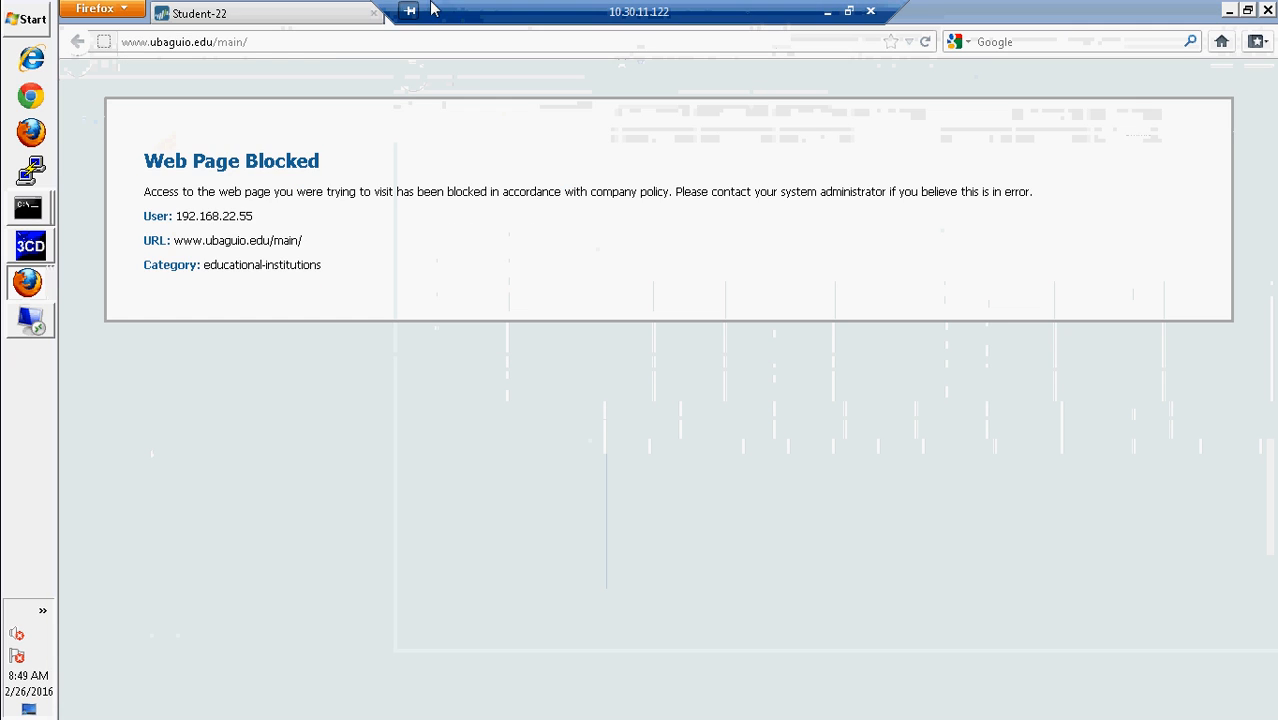
pyautogui.click(266, 48)
pyautogui.write('ww')
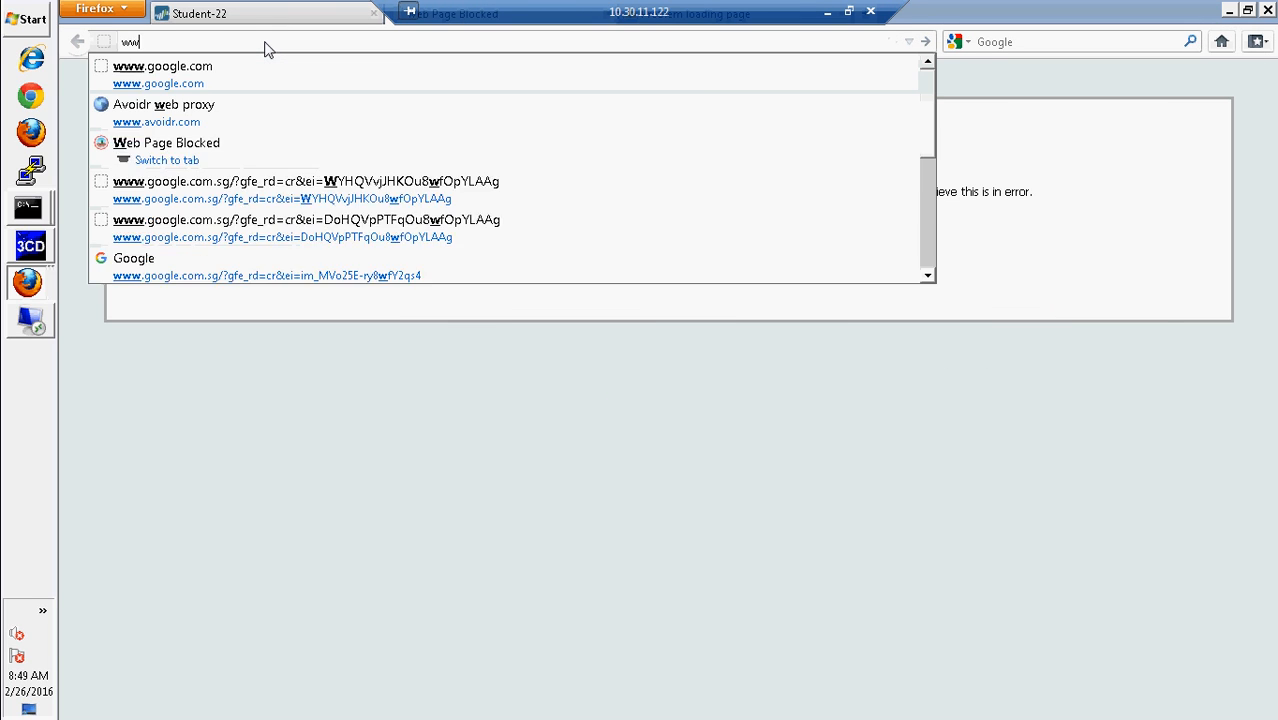
pyautogui.write('w.')
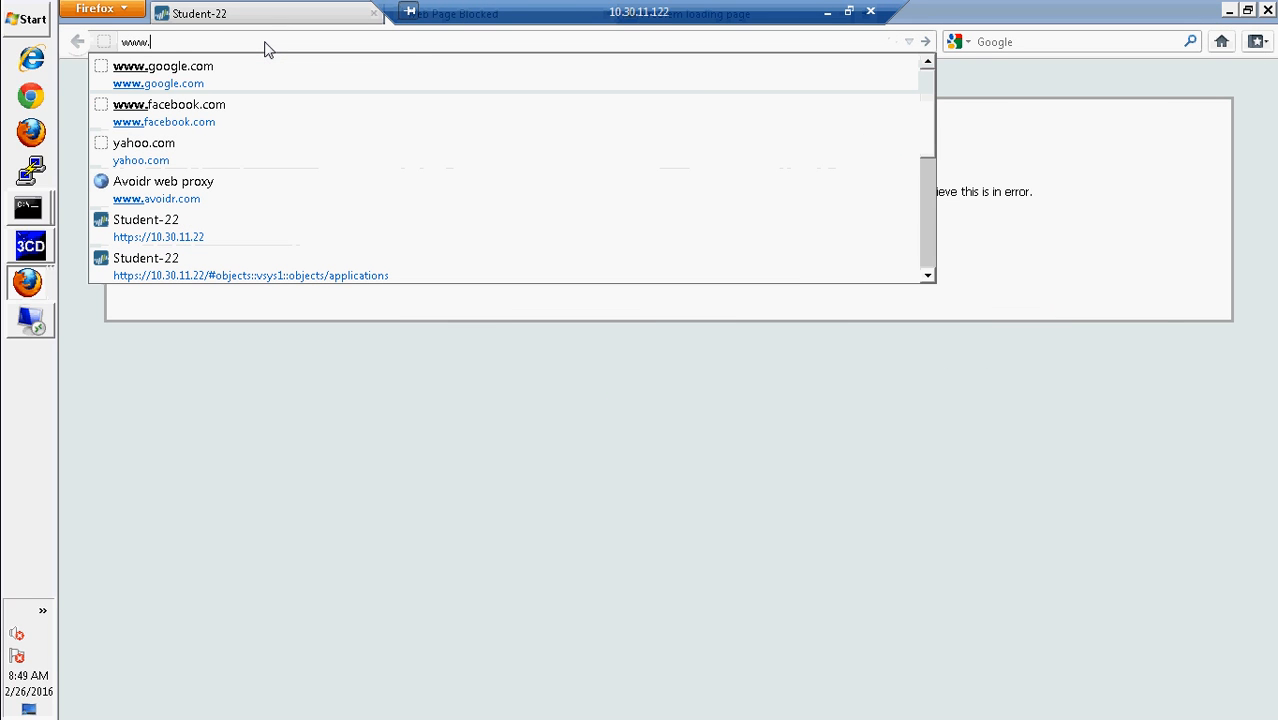
pyautogui.click(208, 82)
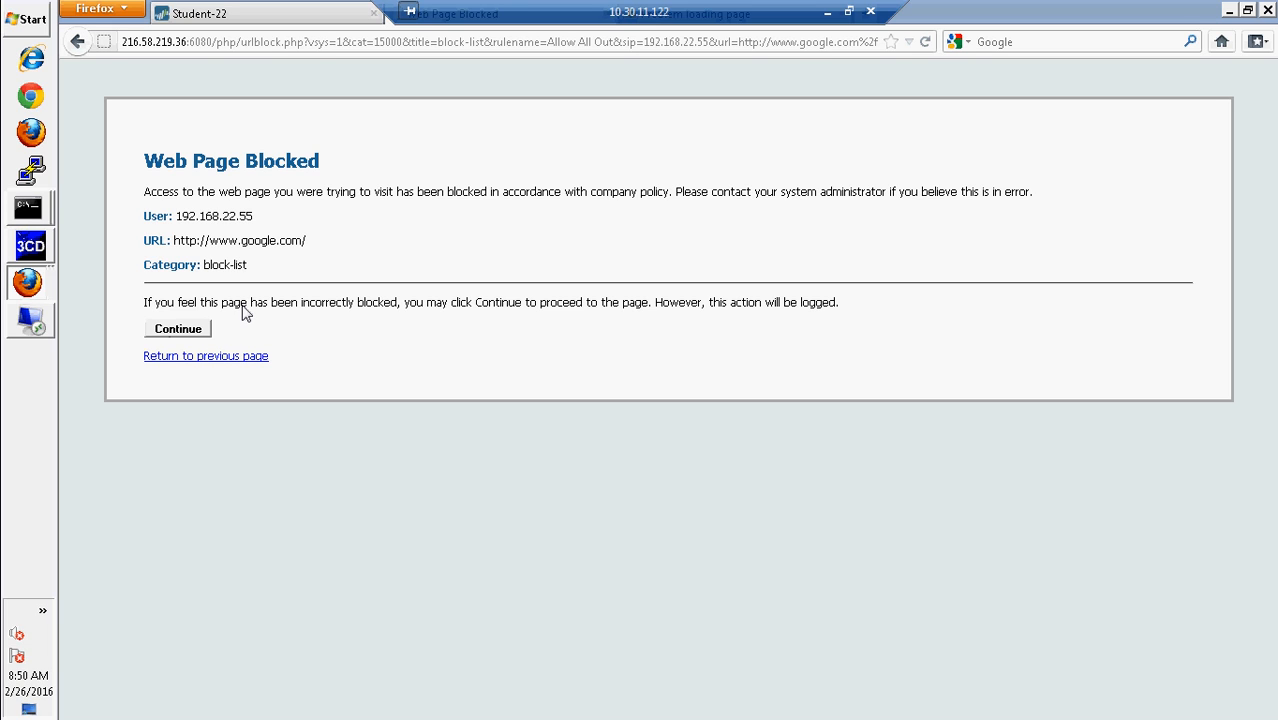
pyautogui.click(190, 338)
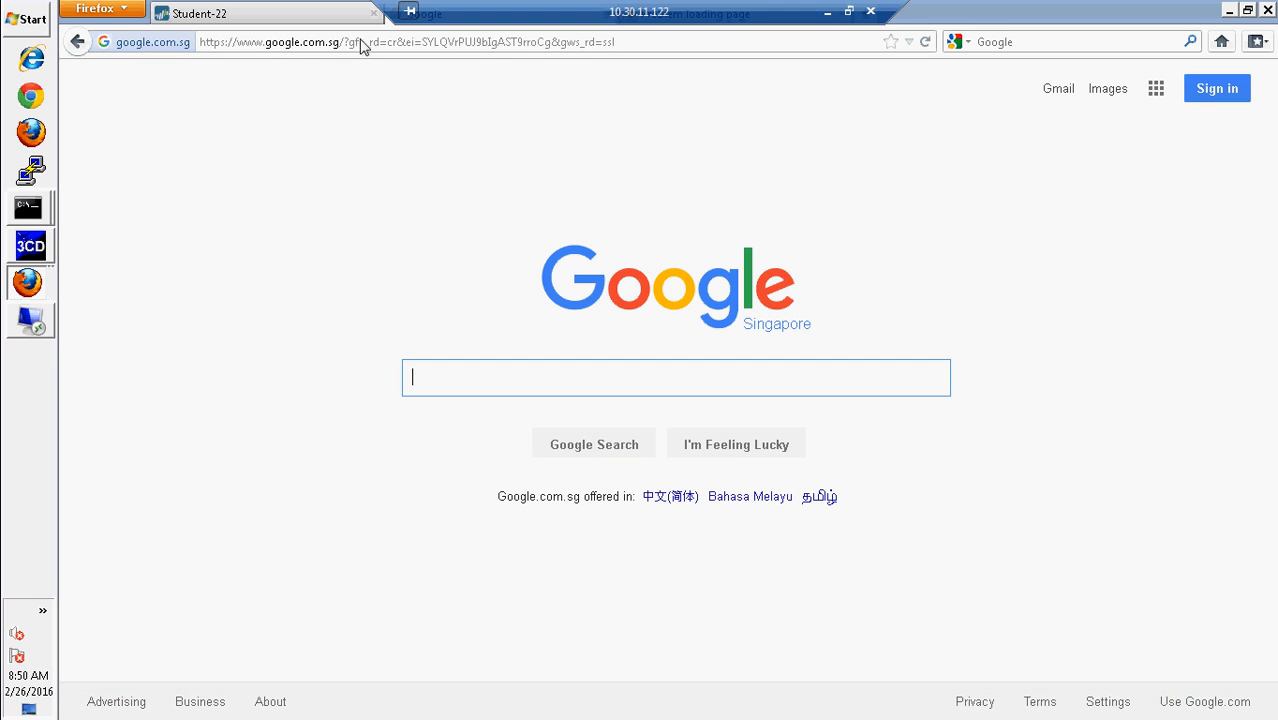
pyautogui.click(365, 43)
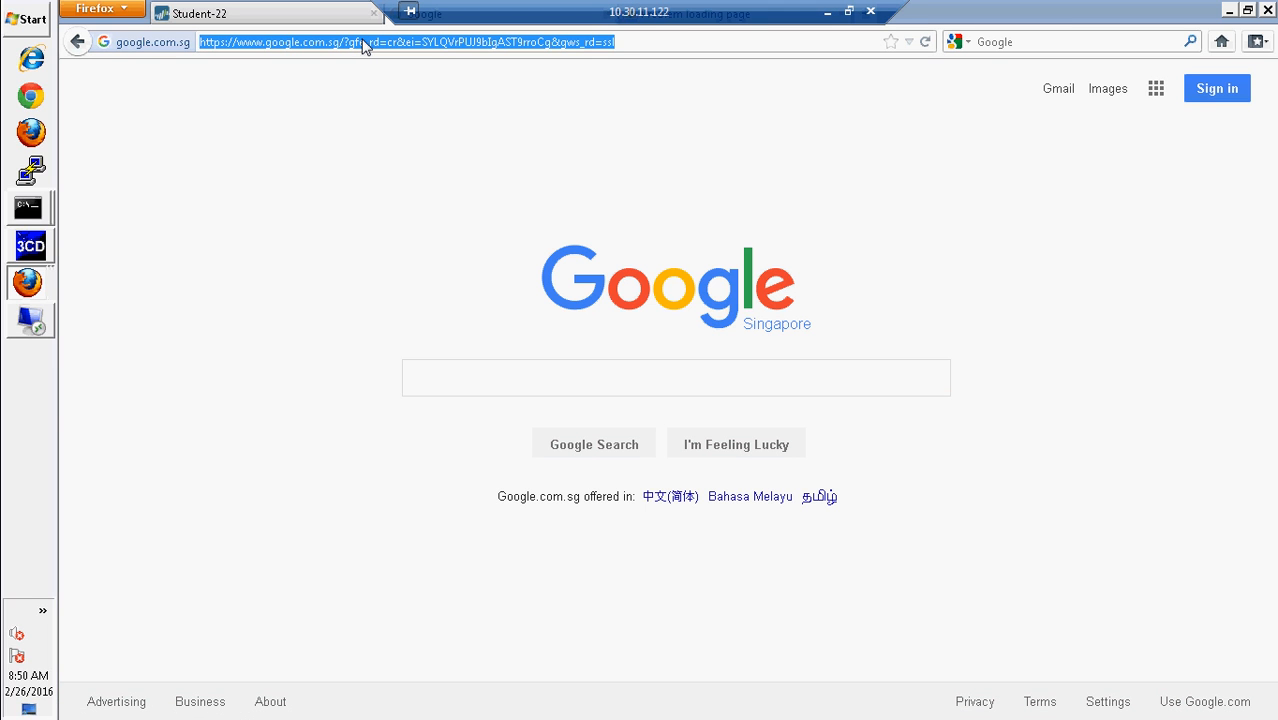
pyautogui.write('w')
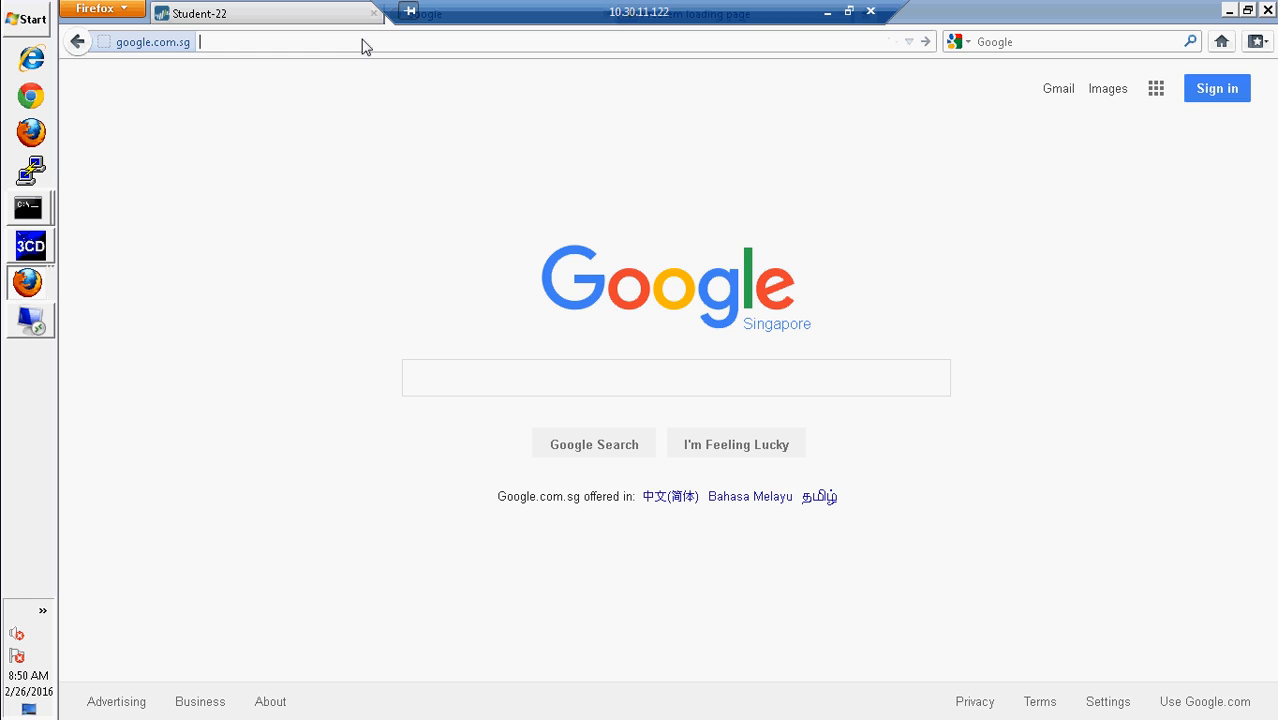
pyautogui.write('ww.ya')
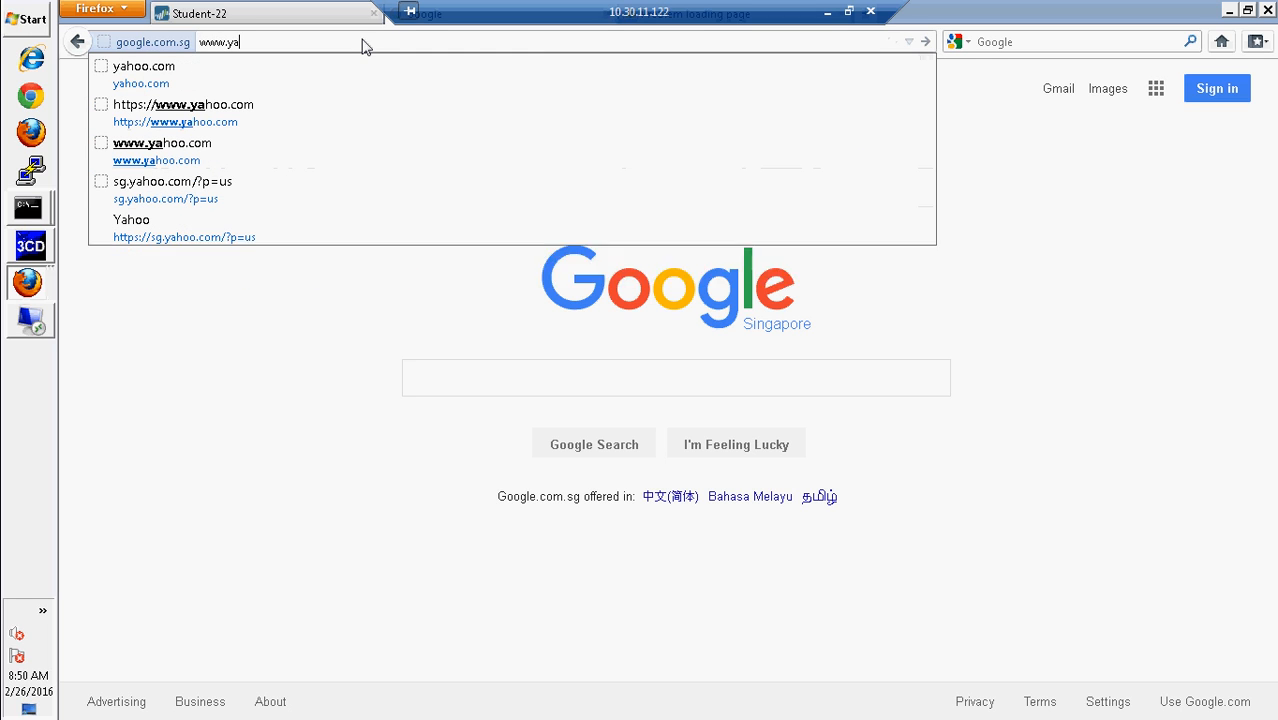
pyautogui.write('hoo.com')
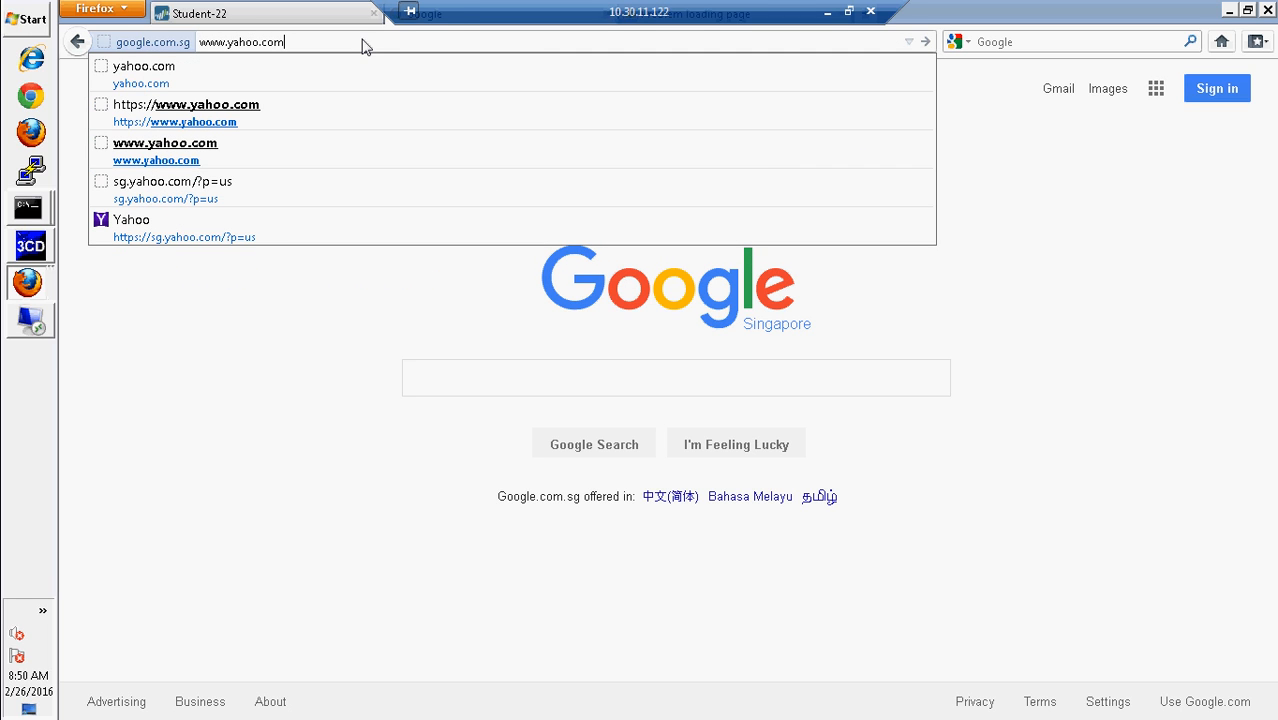
pyautogui.press('Return')
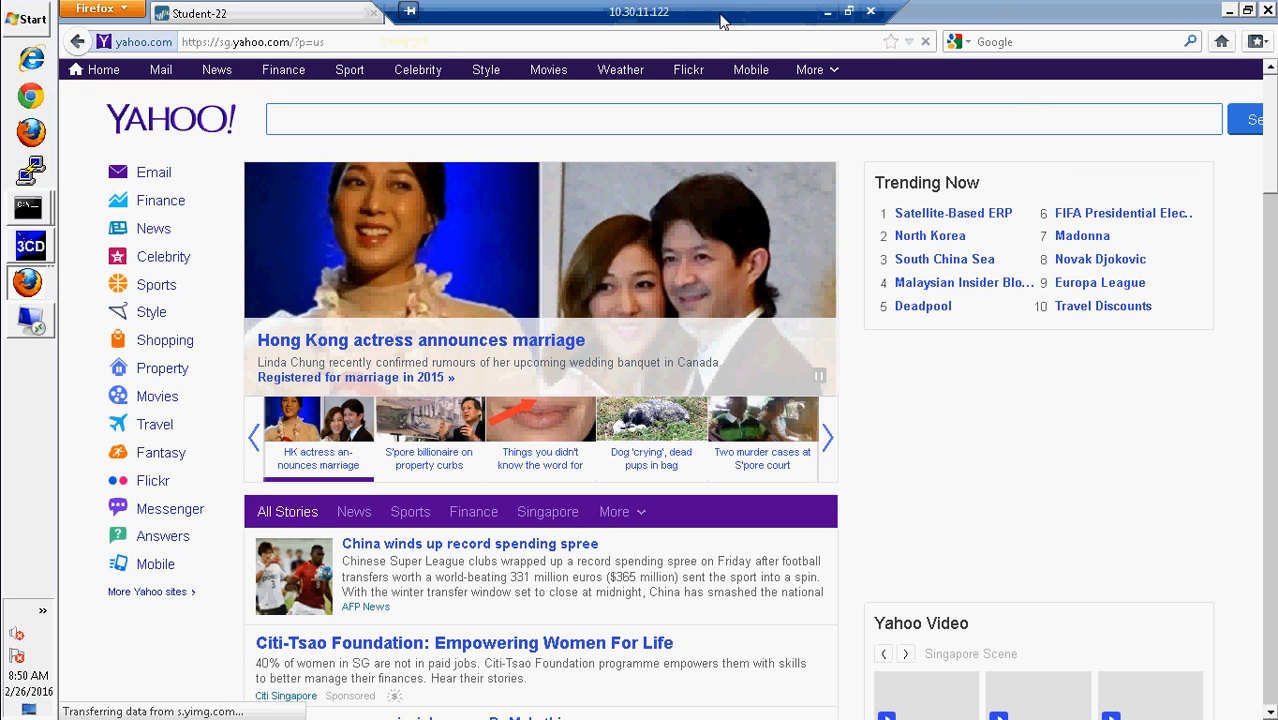
# - Replace the Yahoo address with facebook.com to test whether Facebook can be reached
pyautogui.click(338, 46)
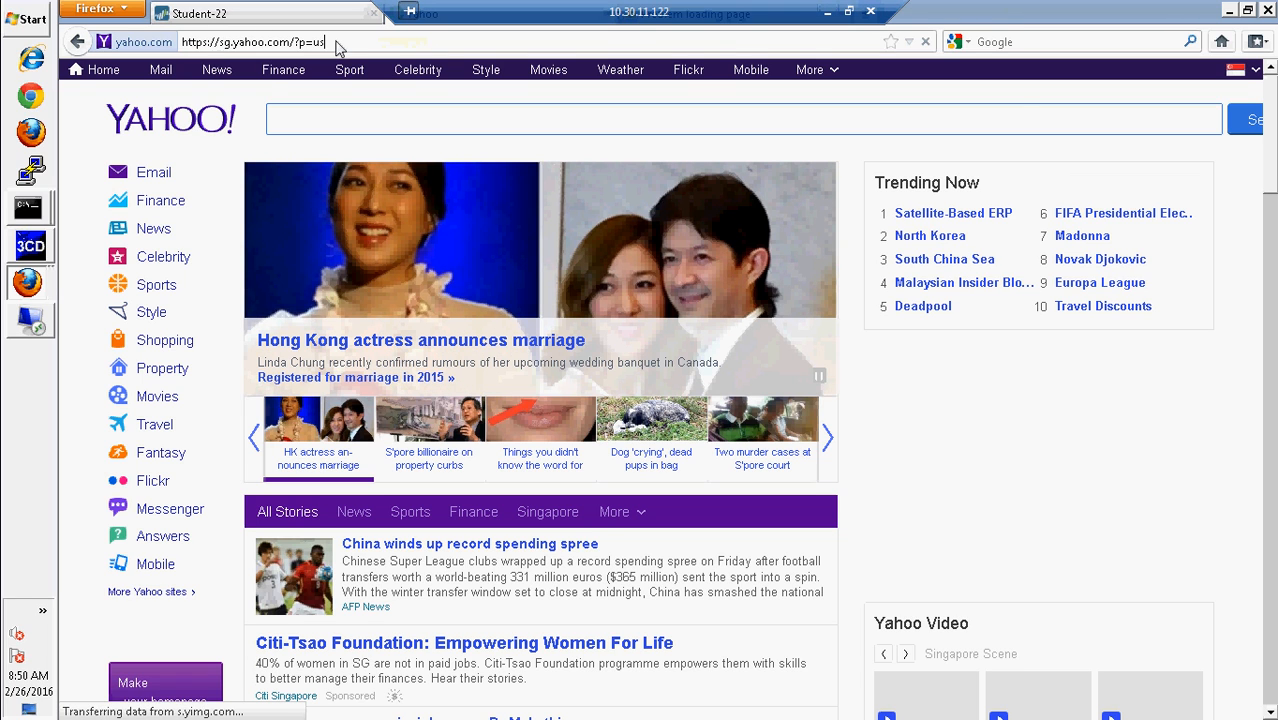
pyautogui.write('f')
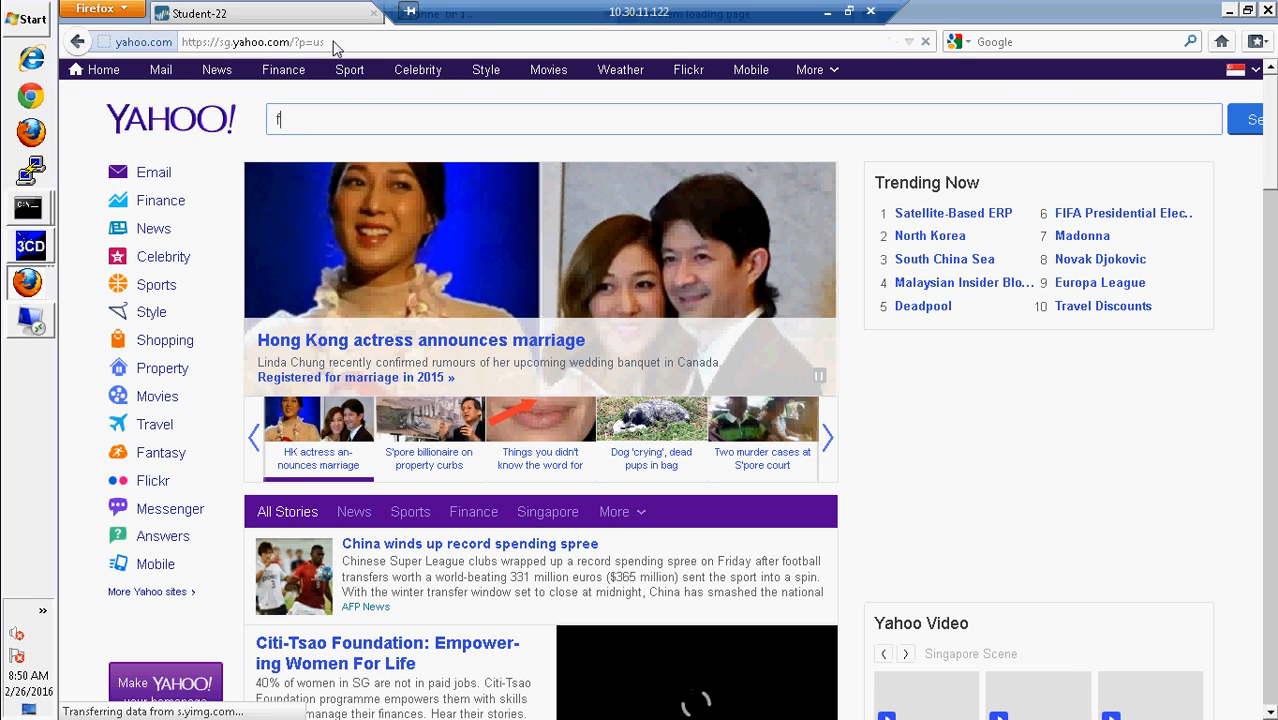
pyautogui.moveTo(345, 48); pyautogui.dragTo(184, 48)
pyautogui.press('BackSpace')
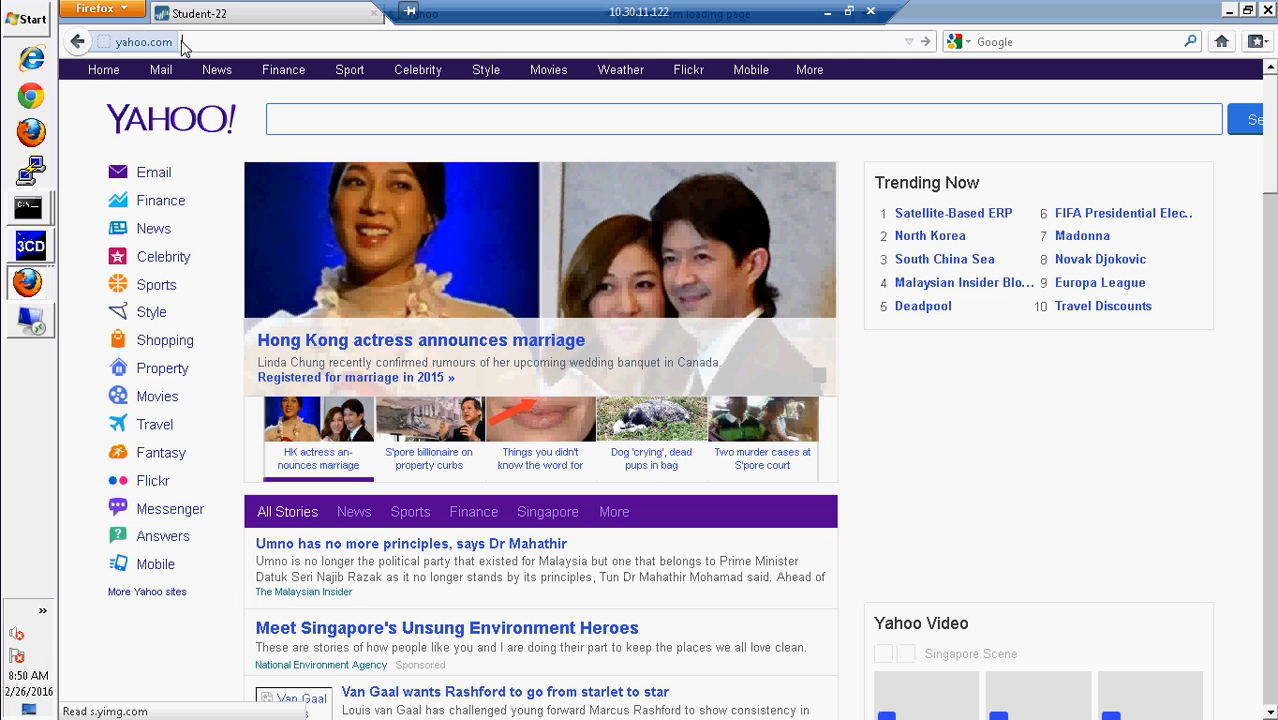
pyautogui.write('face')
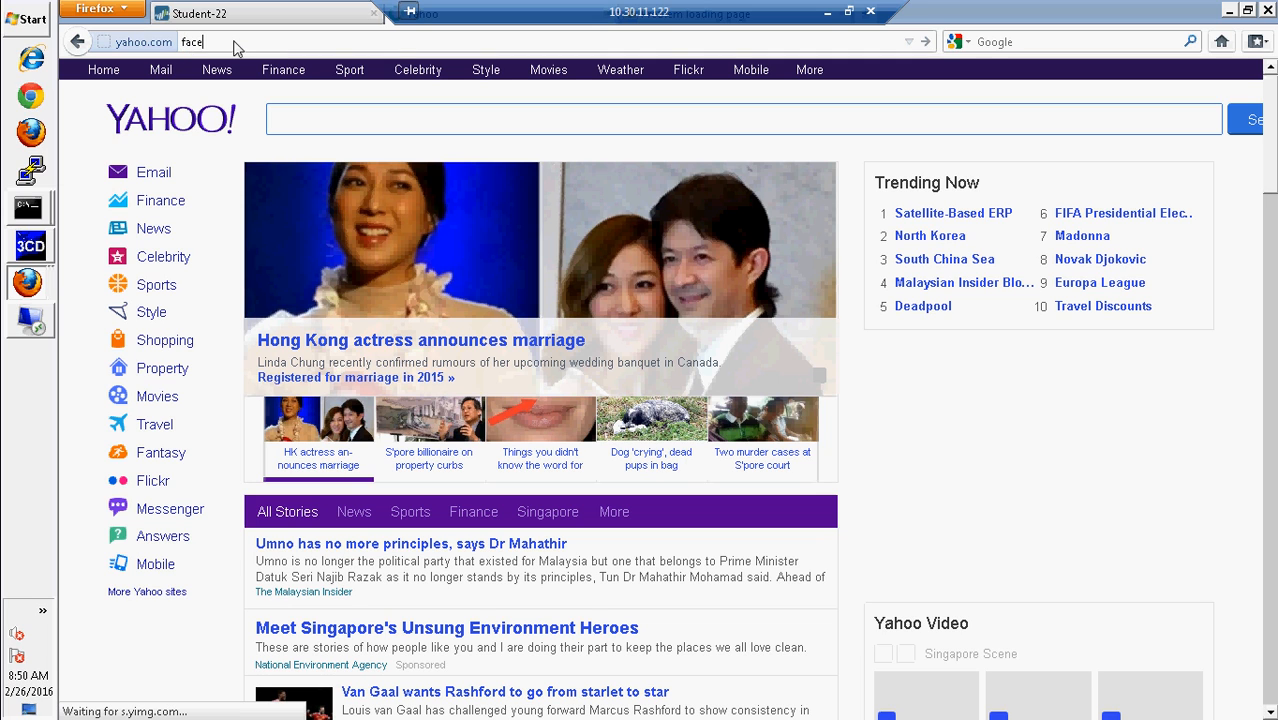
pyautogui.write('book.com')
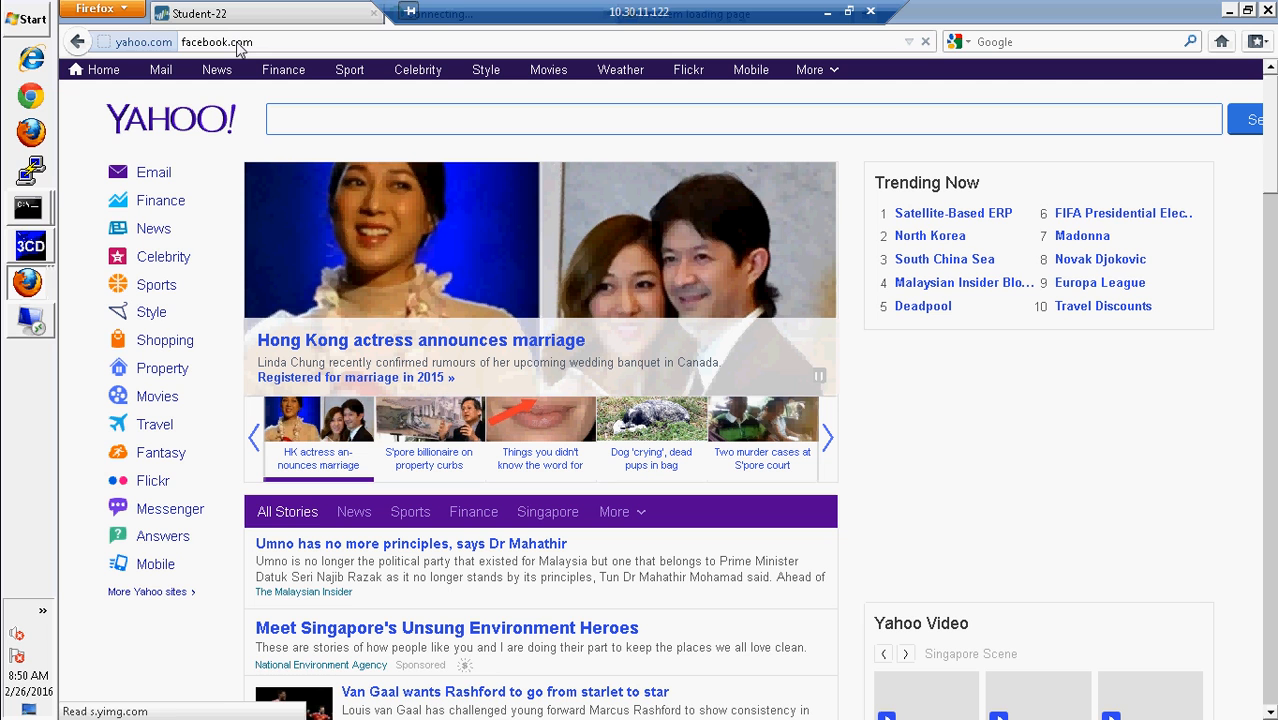
pyautogui.press('Return')
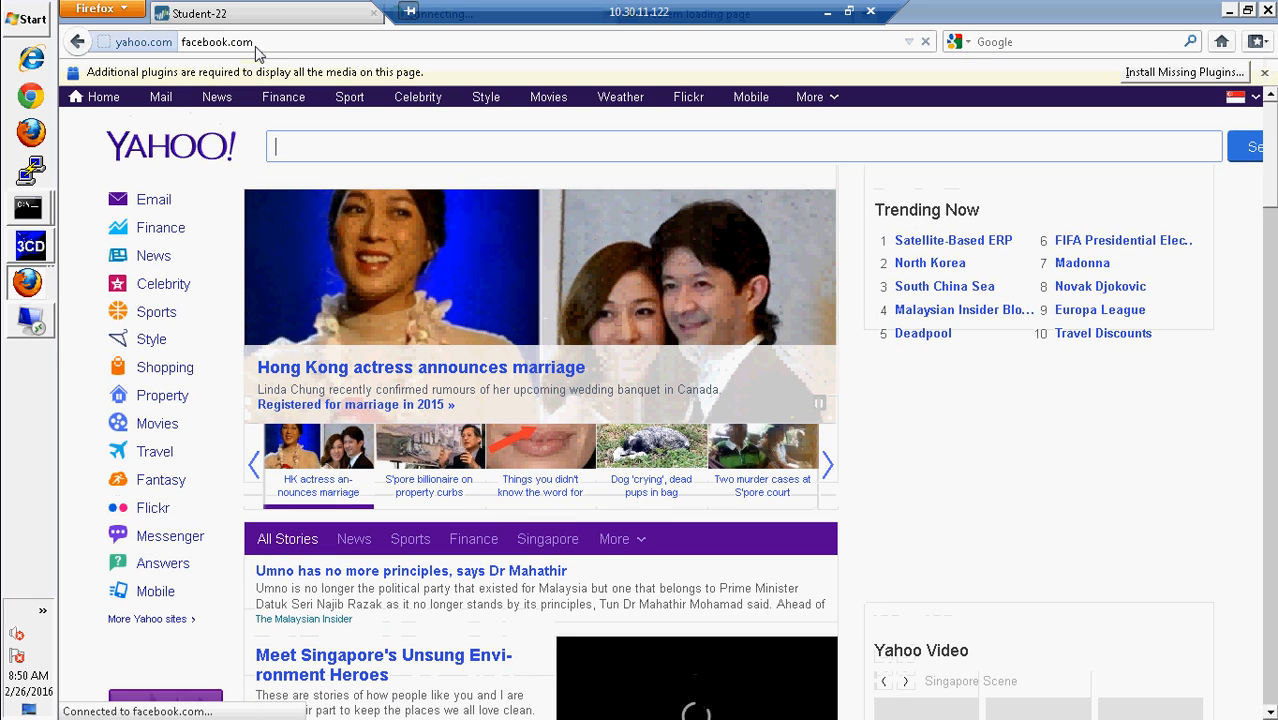
pyautogui.moveTo(262, 46); pyautogui.dragTo(174, 42)
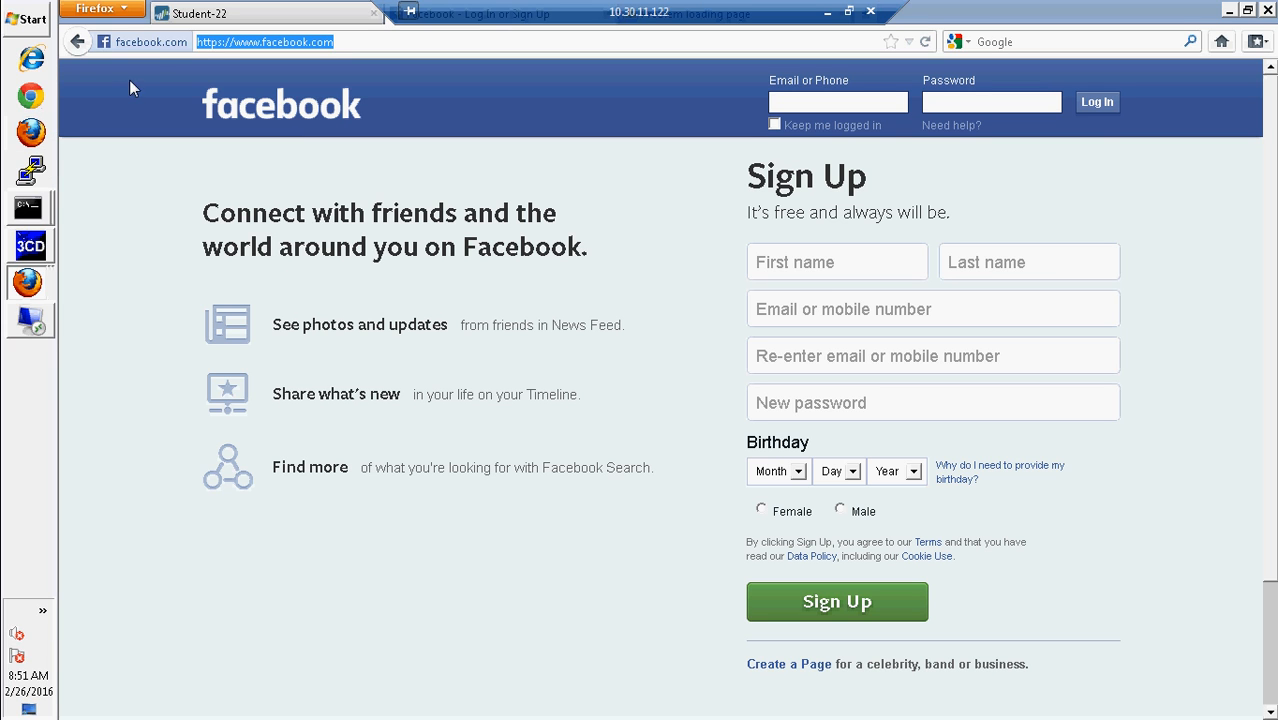
# - Return to the firewall interface, open the Facebook-access profile, and set its block list action to block
pyautogui.click(215, 14)
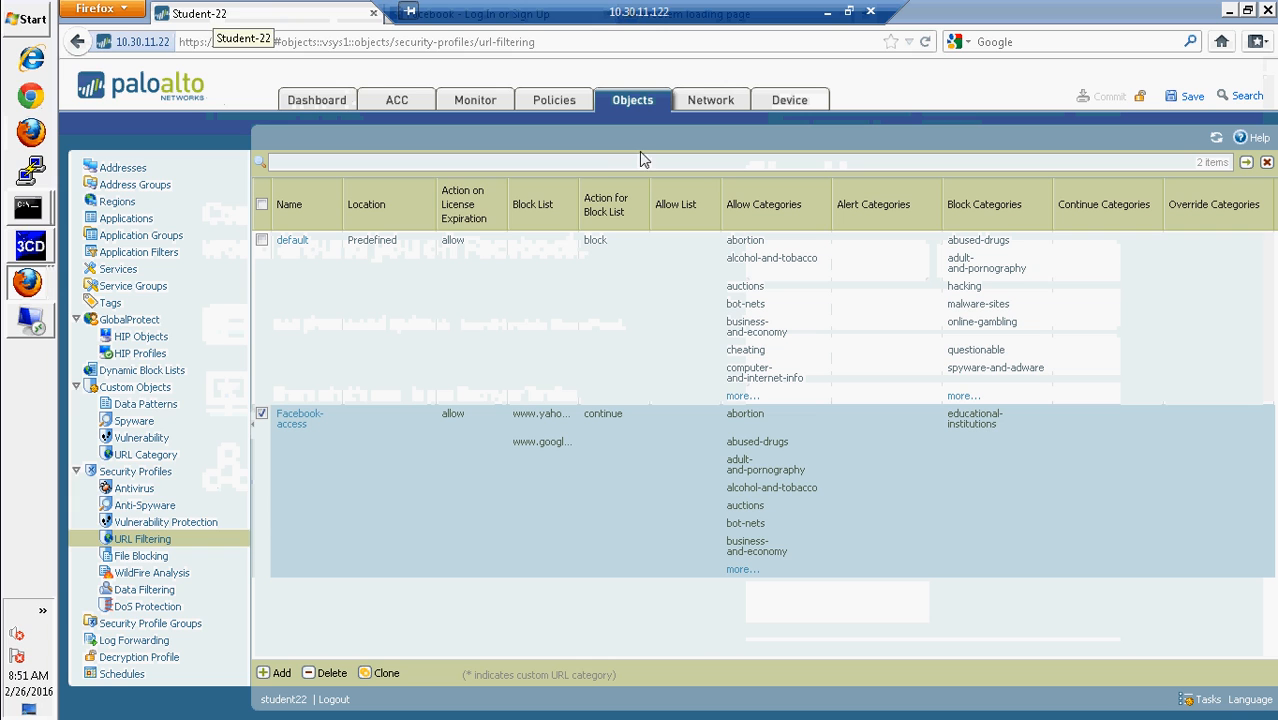
pyautogui.click(293, 424)
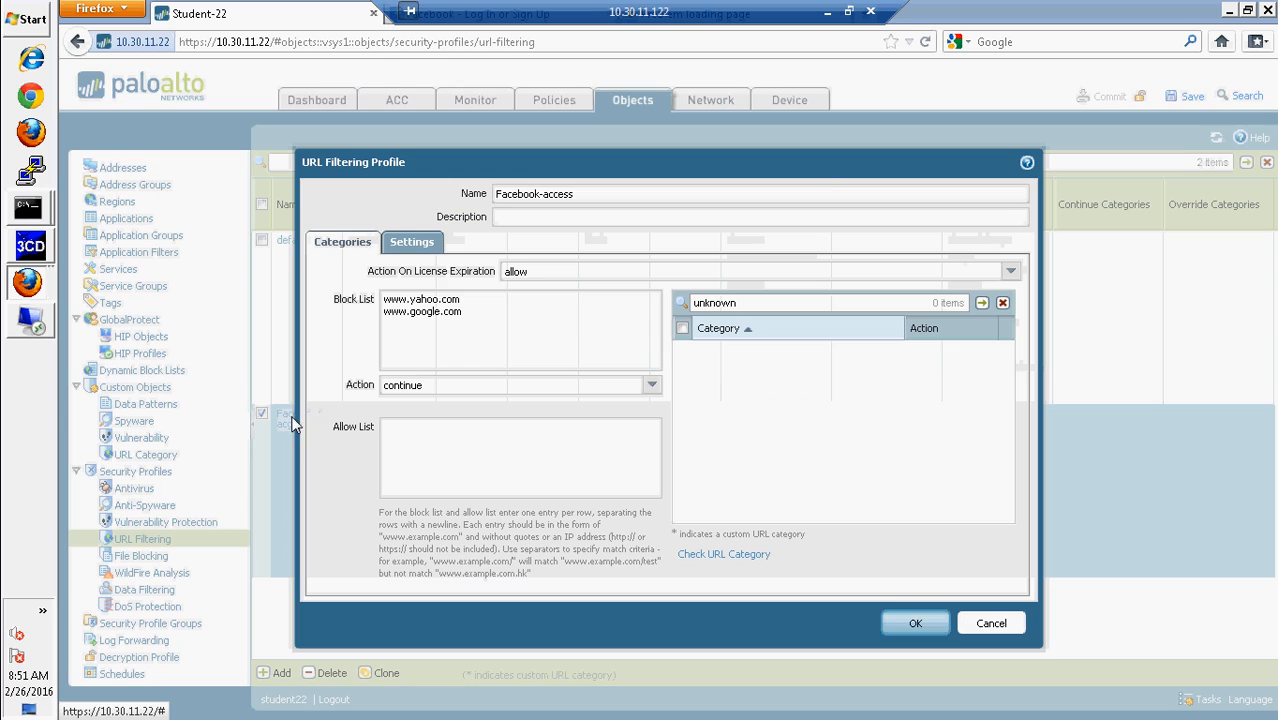
pyautogui.click(651, 387)
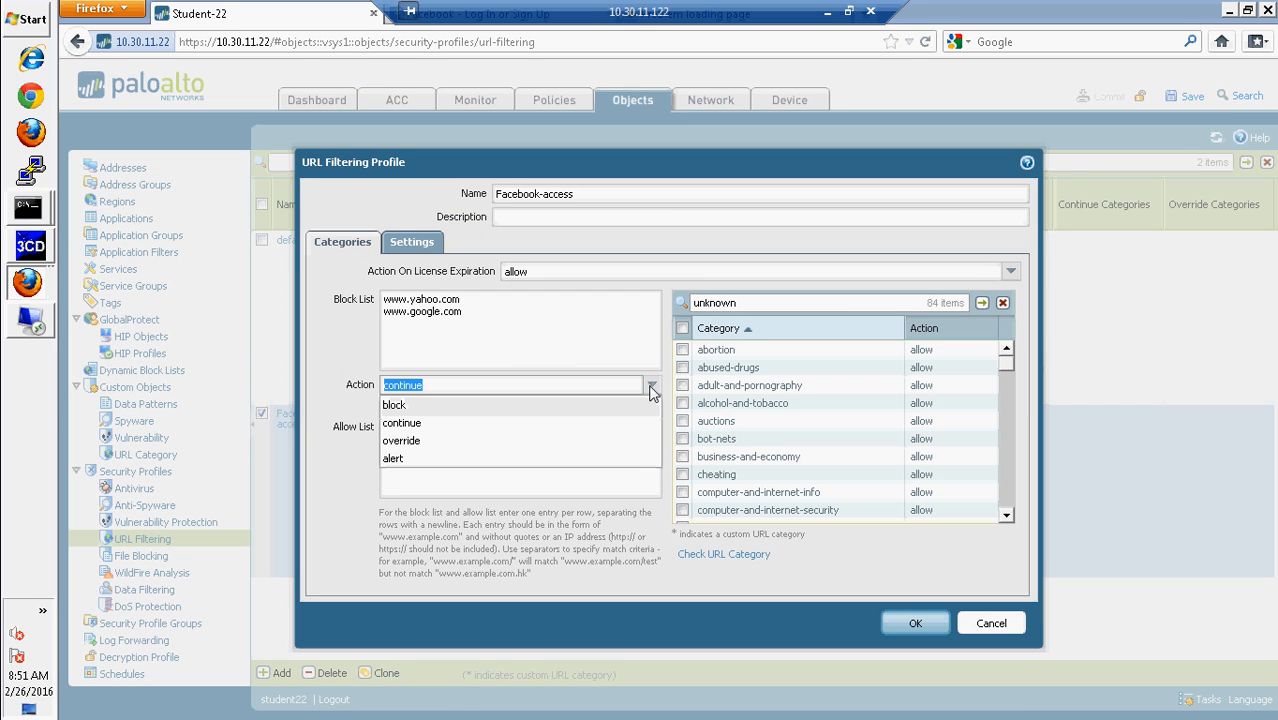
pyautogui.click(400, 406)
pyautogui.click(477, 322)
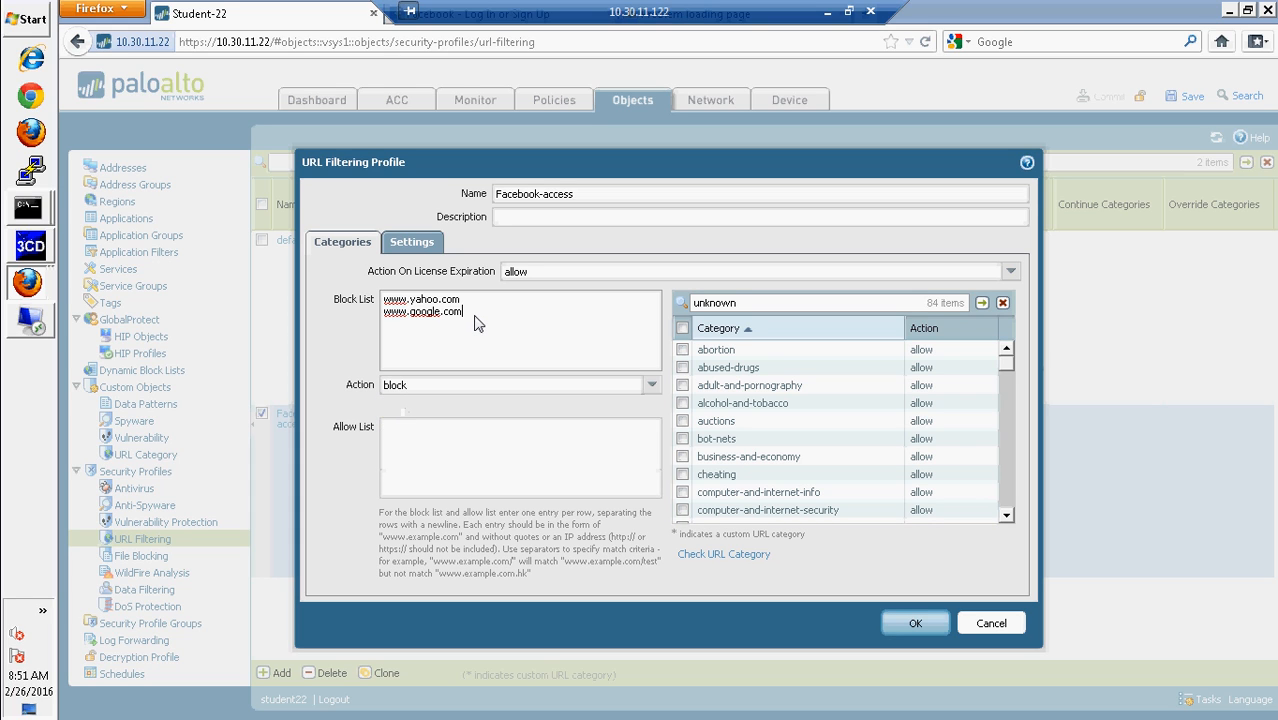
pyautogui.write('www.facebook.com')
pyautogui.moveTo(464, 312); pyautogui.dragTo(366, 318)
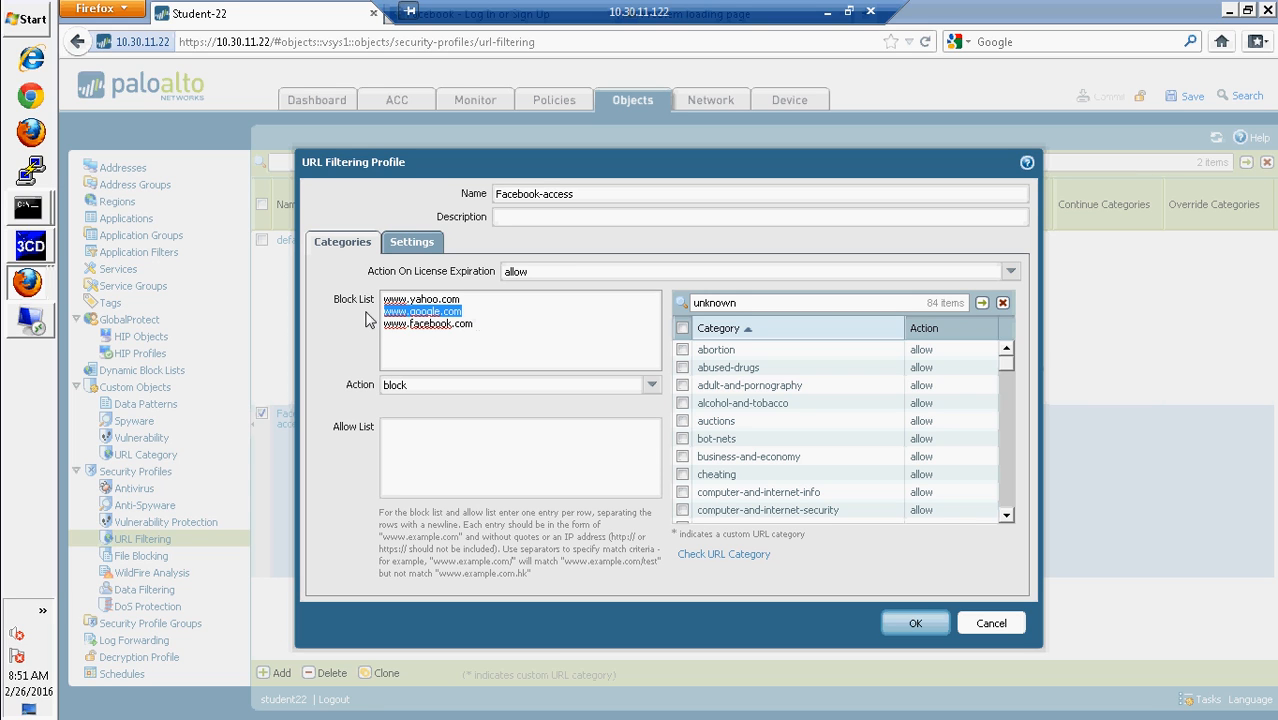
pyautogui.press('BackSpace')
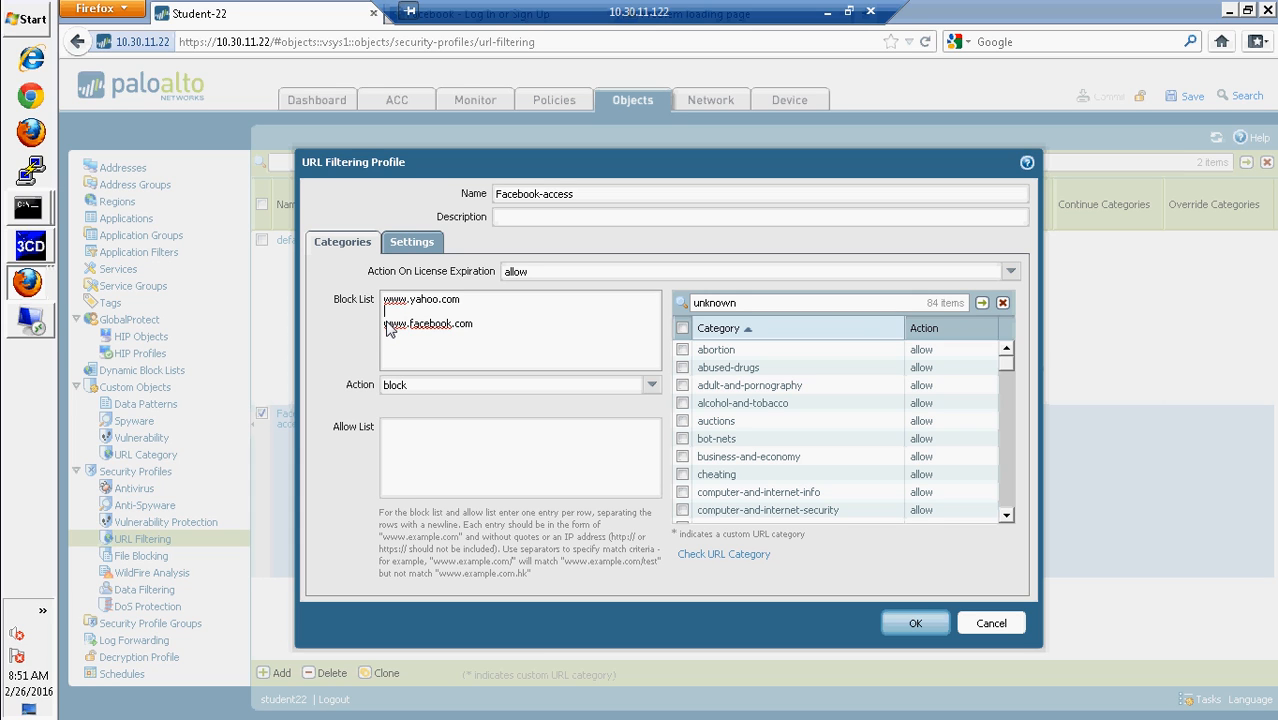
pyautogui.press('BackSpace')
pyautogui.press('BackSpace')
pyautogui.press('BackSpace')
pyautogui.press('BackSpace')
pyautogui.press('BackSpace')
pyautogui.press('BackSpace')
pyautogui.press('BackSpace')
pyautogui.press('BackSpace')
pyautogui.press('BackSpace')
pyautogui.press('BackSpace')
pyautogui.press('BackSpace')
pyautogui.press('BackSpace')
pyautogui.press('BackSpace')
pyautogui.press('BackSpace')
pyautogui.press('BackSpace')
pyautogui.press('BackSpace')
pyautogui.write('www.f')
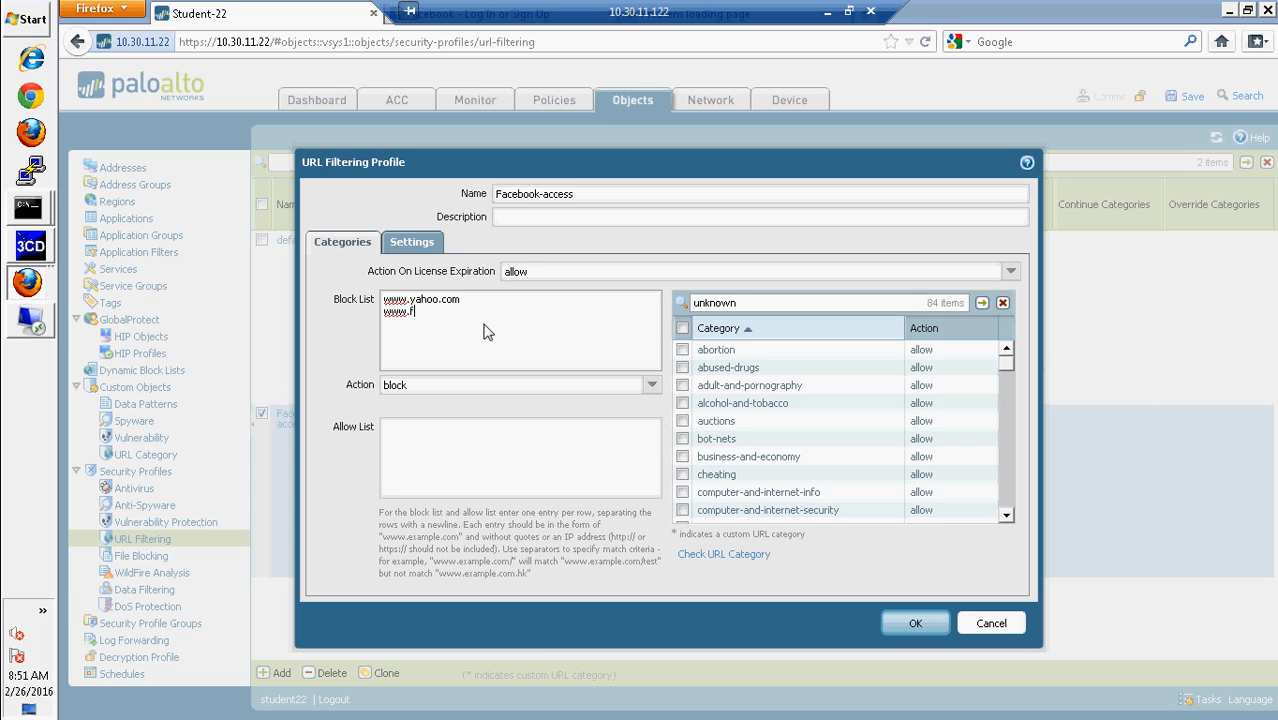
pyautogui.write('acebook.com')
pyautogui.scroll(-5, 1006, 518)
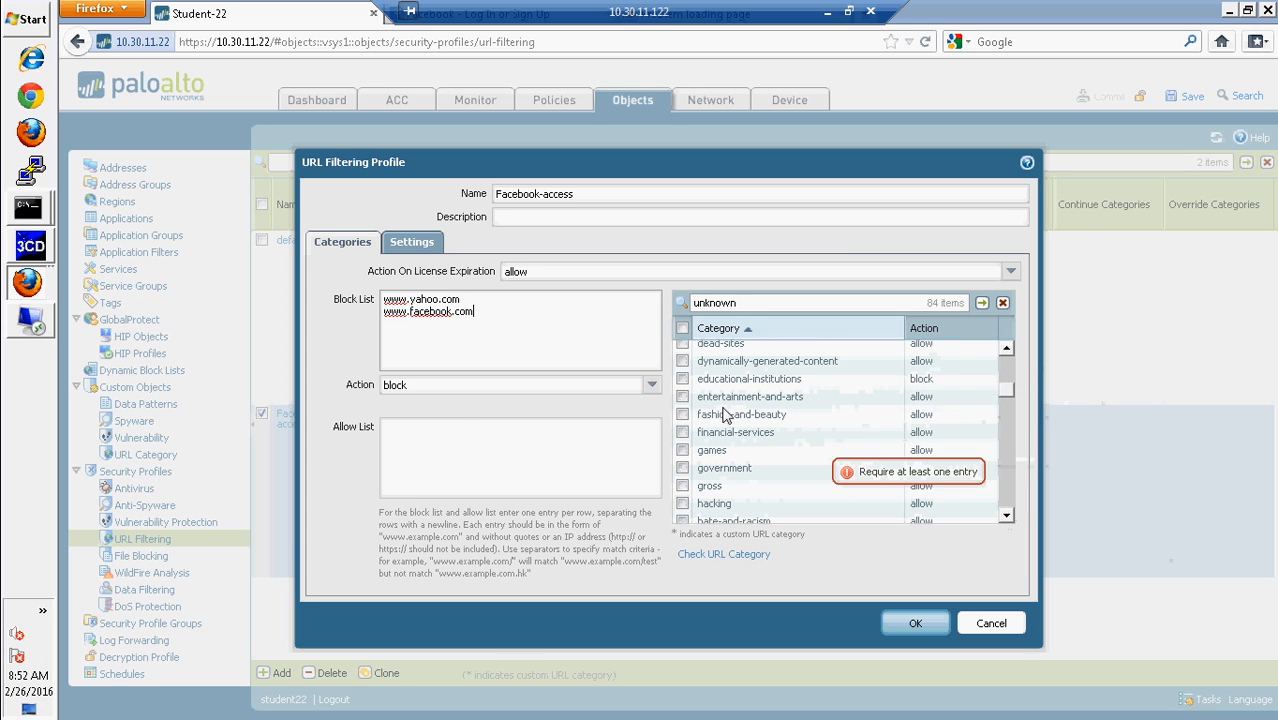
pyautogui.click(421, 458)
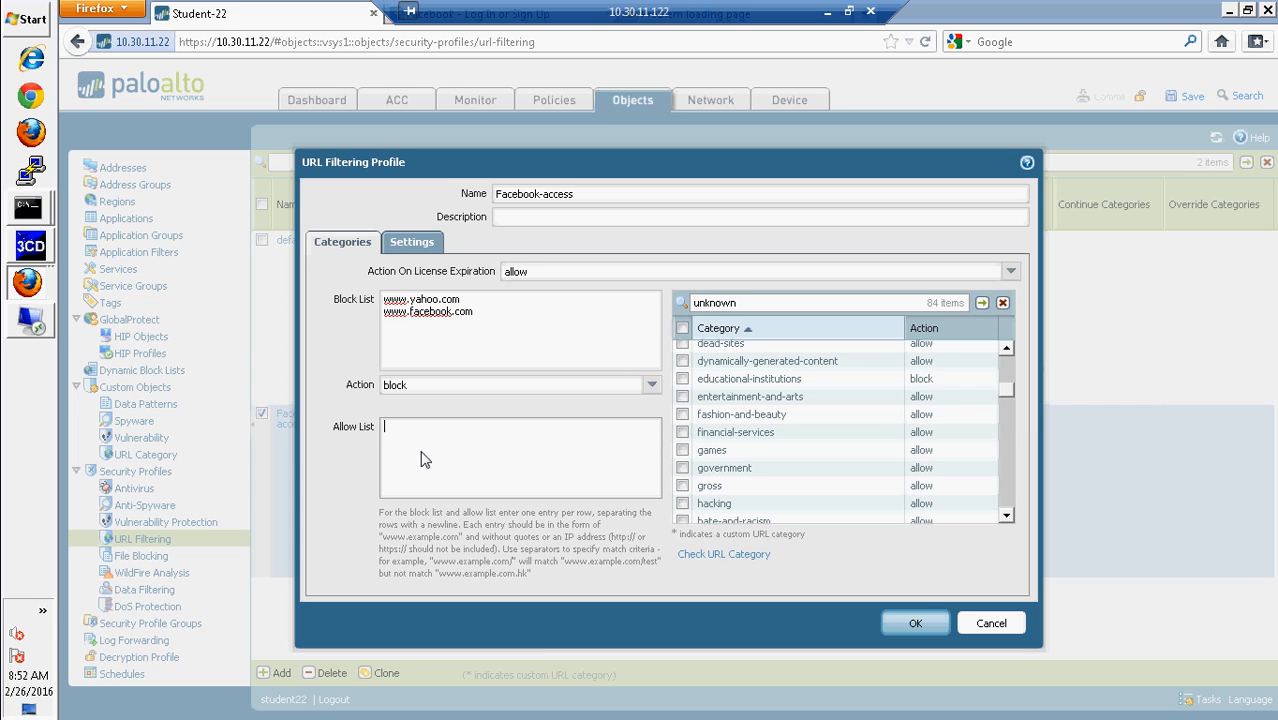
pyautogui.write('www.ubaguio.edu')
pyautogui.click(914, 624)
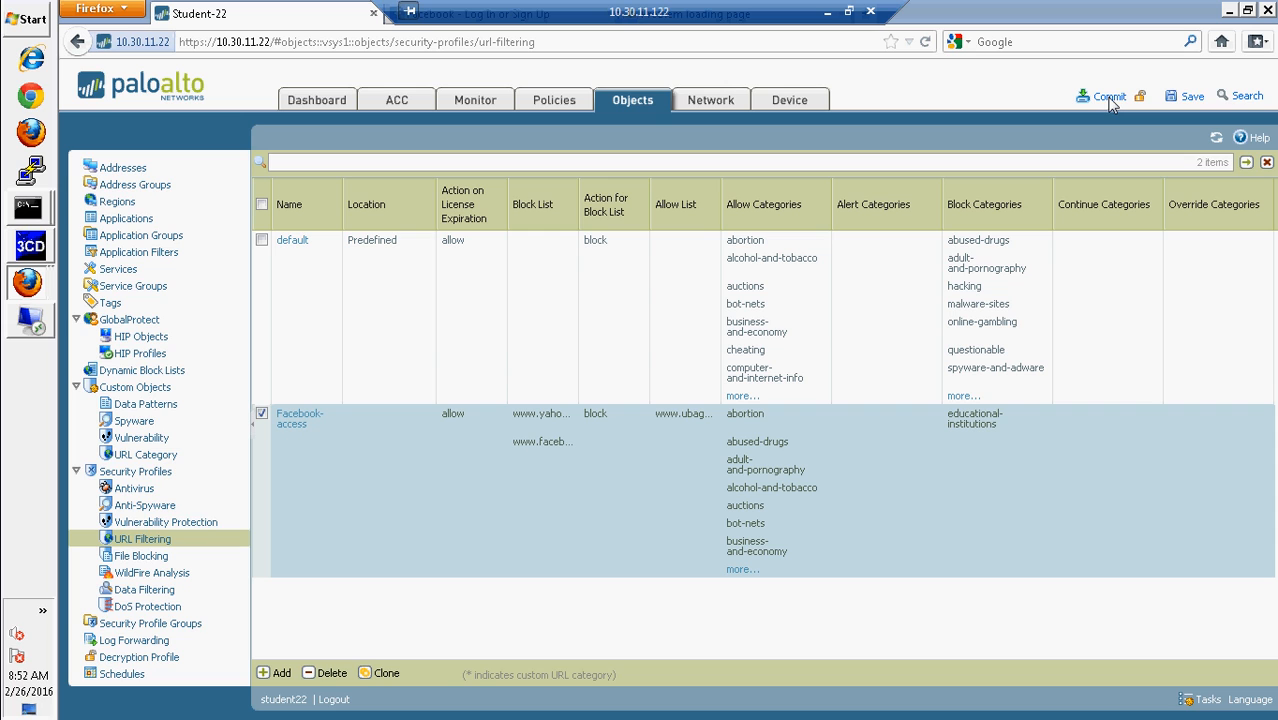
pyautogui.click(1108, 97)
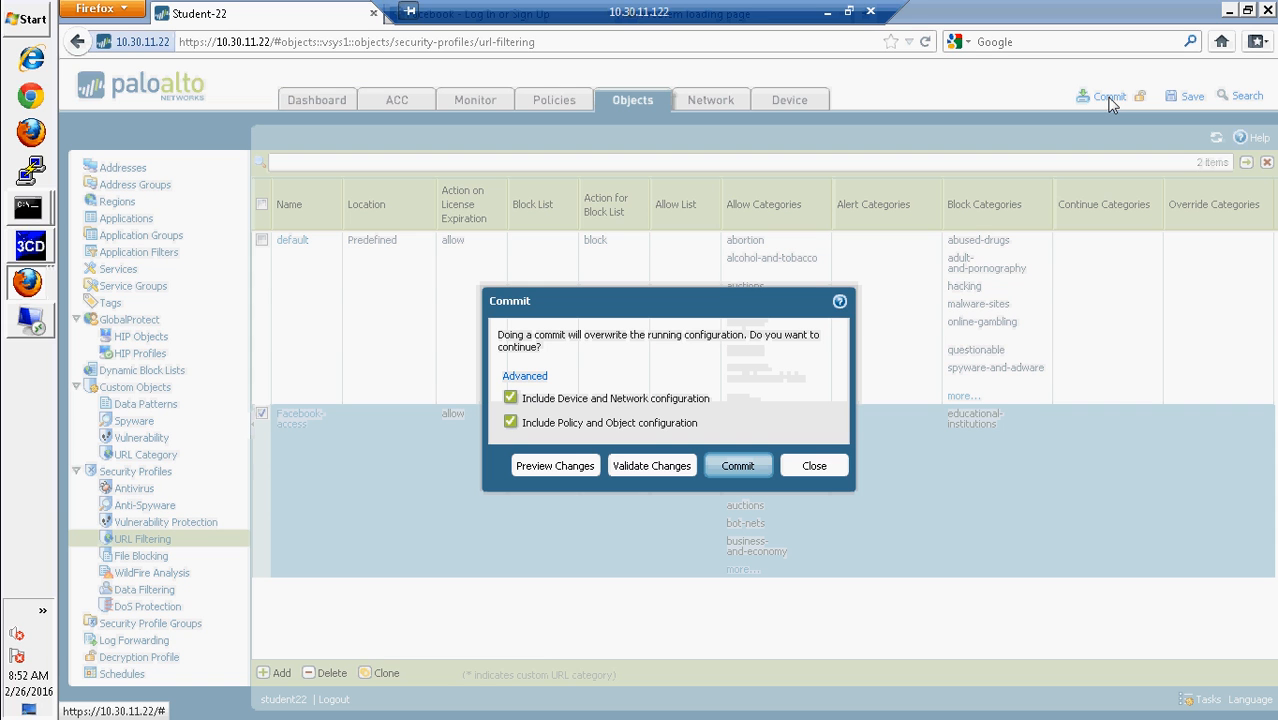
pyautogui.click(742, 465)
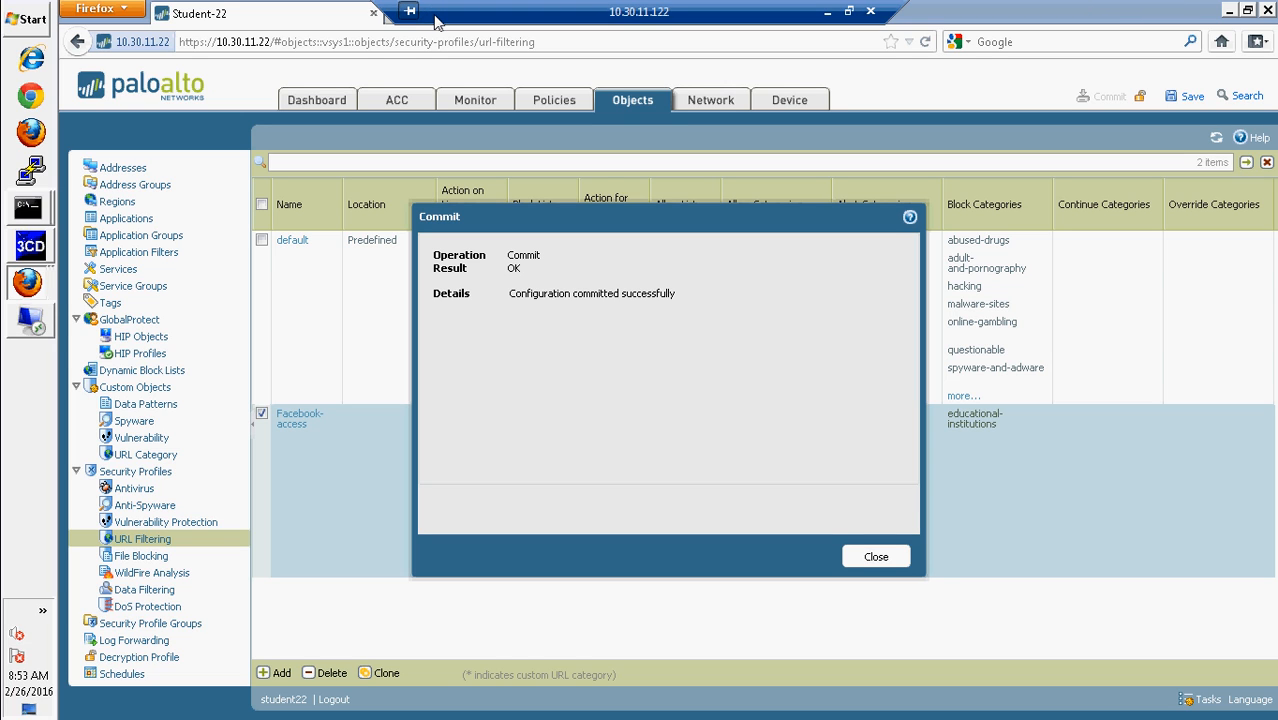
pyautogui.click(1248, 10)
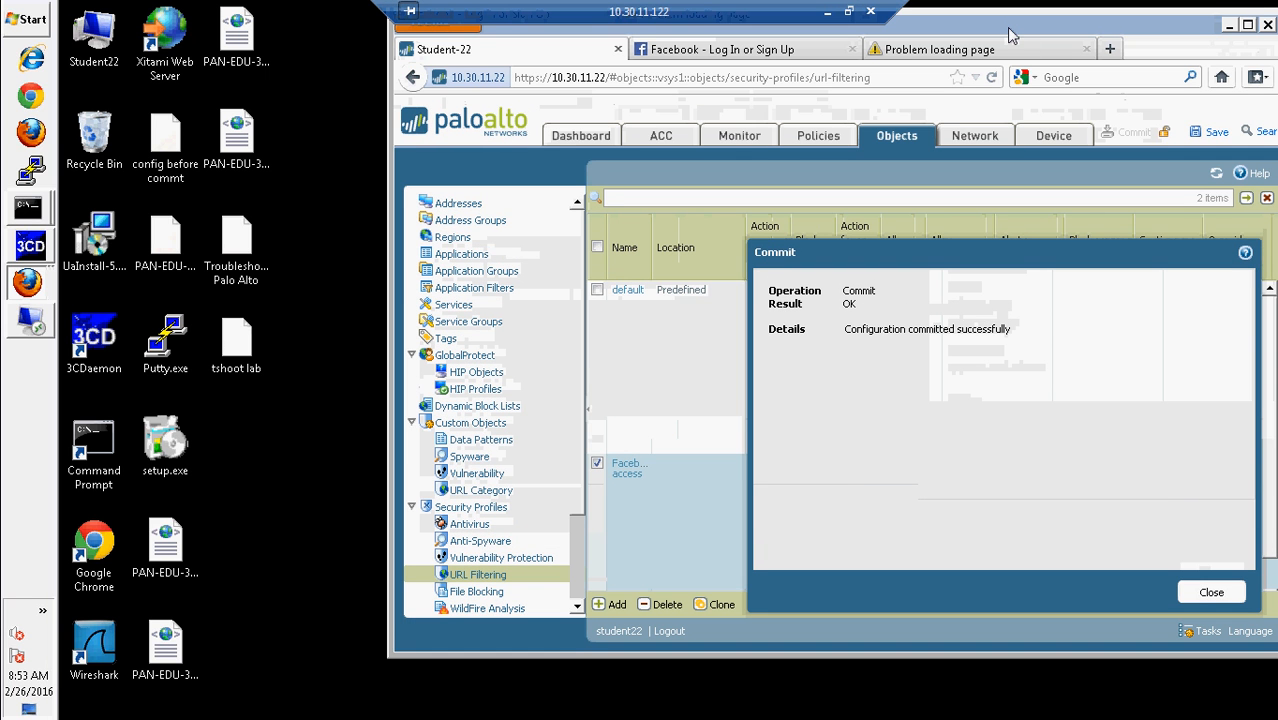
pyautogui.moveTo(1007, 35); pyautogui.dragTo(882, 57)
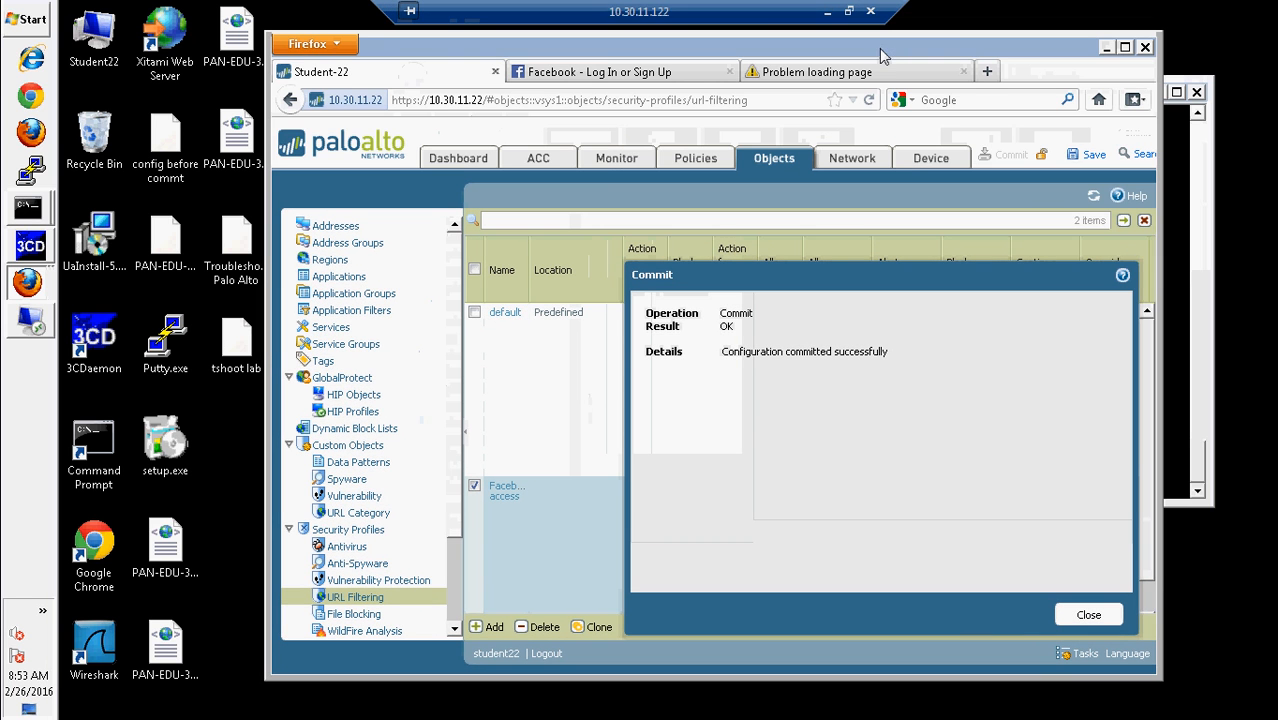
pyautogui.click(593, 75)
pyautogui.click(558, 101)
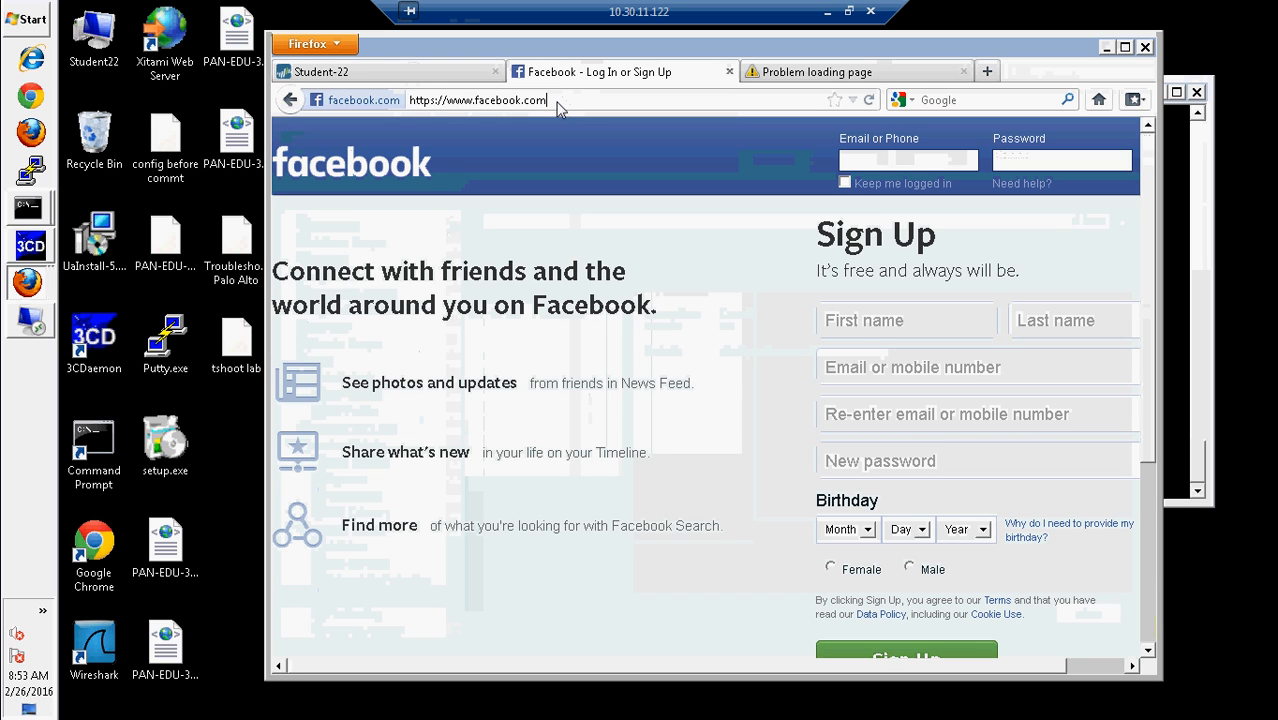
pyautogui.press('Return')
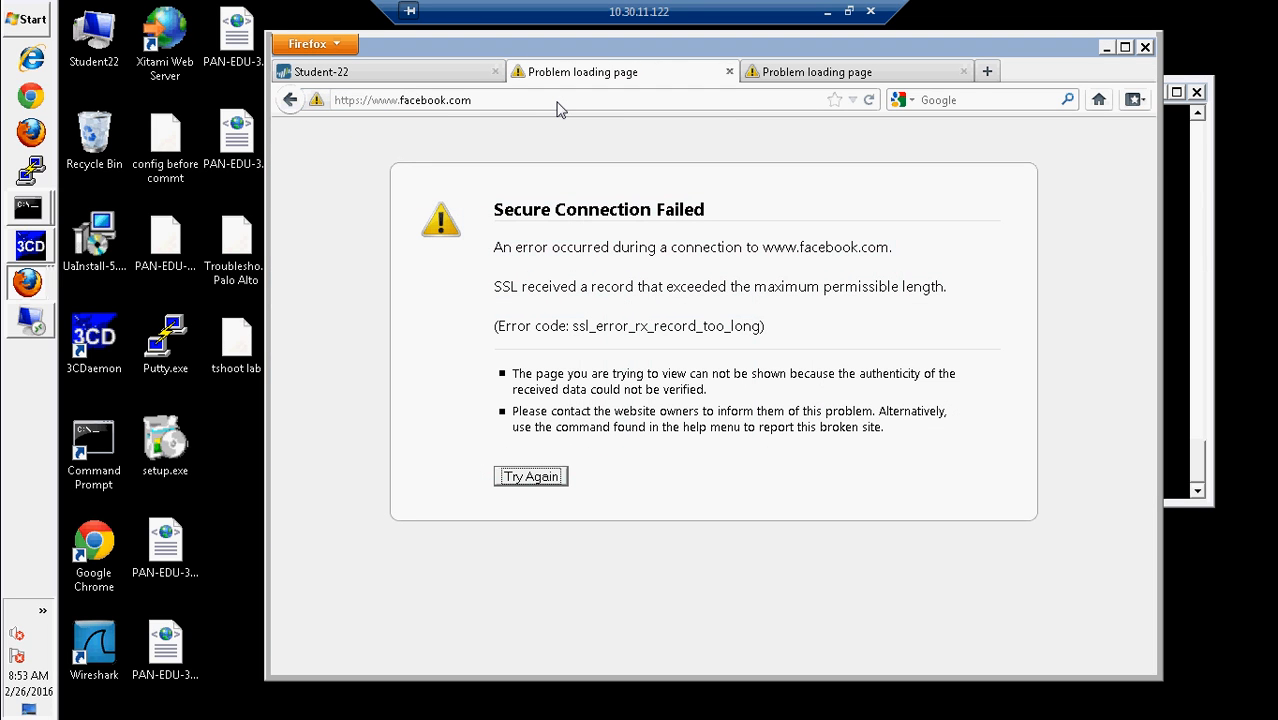
# - Test access to yahoo.com in the other browser page, replacing its Facebook address
pyautogui.click(784, 79)
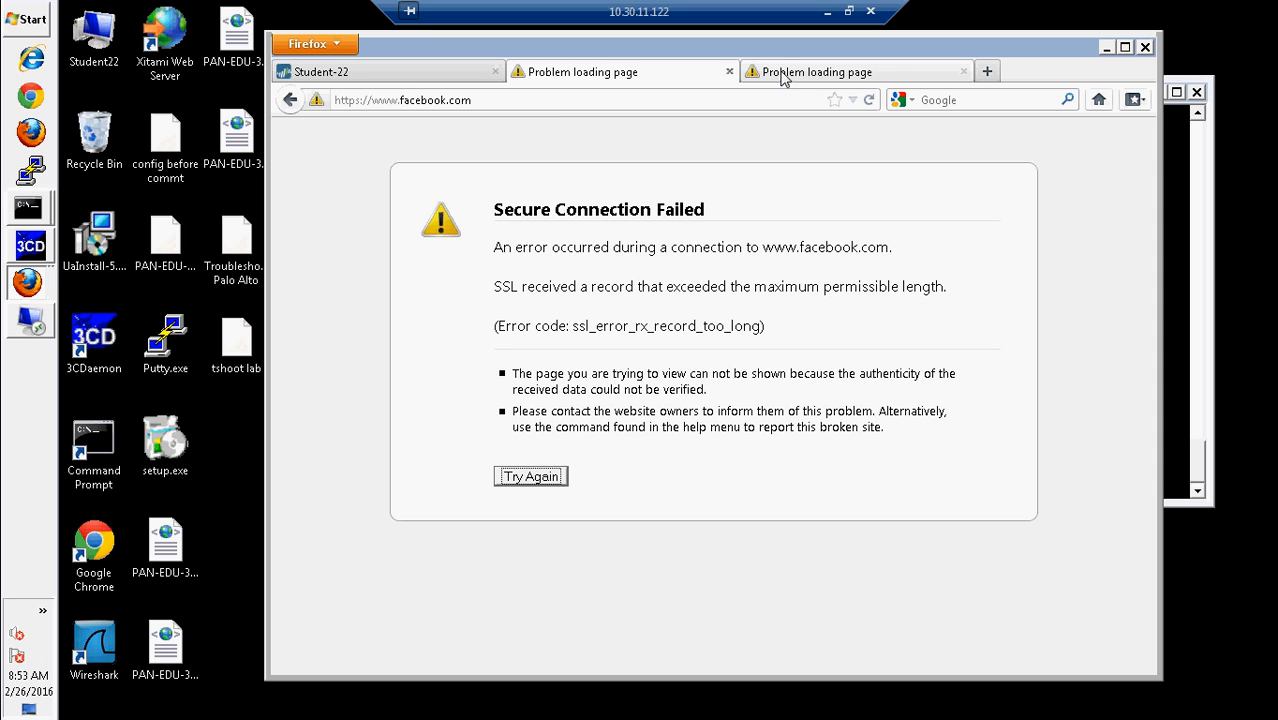
pyautogui.click(507, 101)
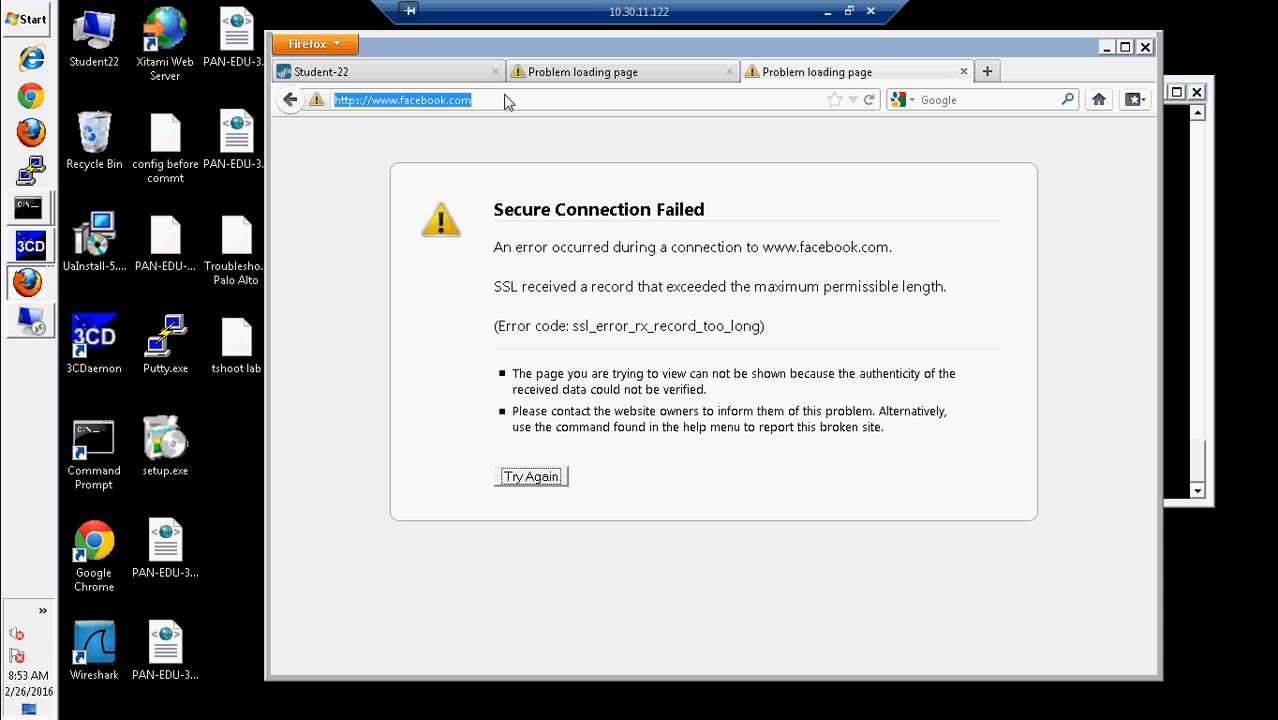
pyautogui.write('yah')
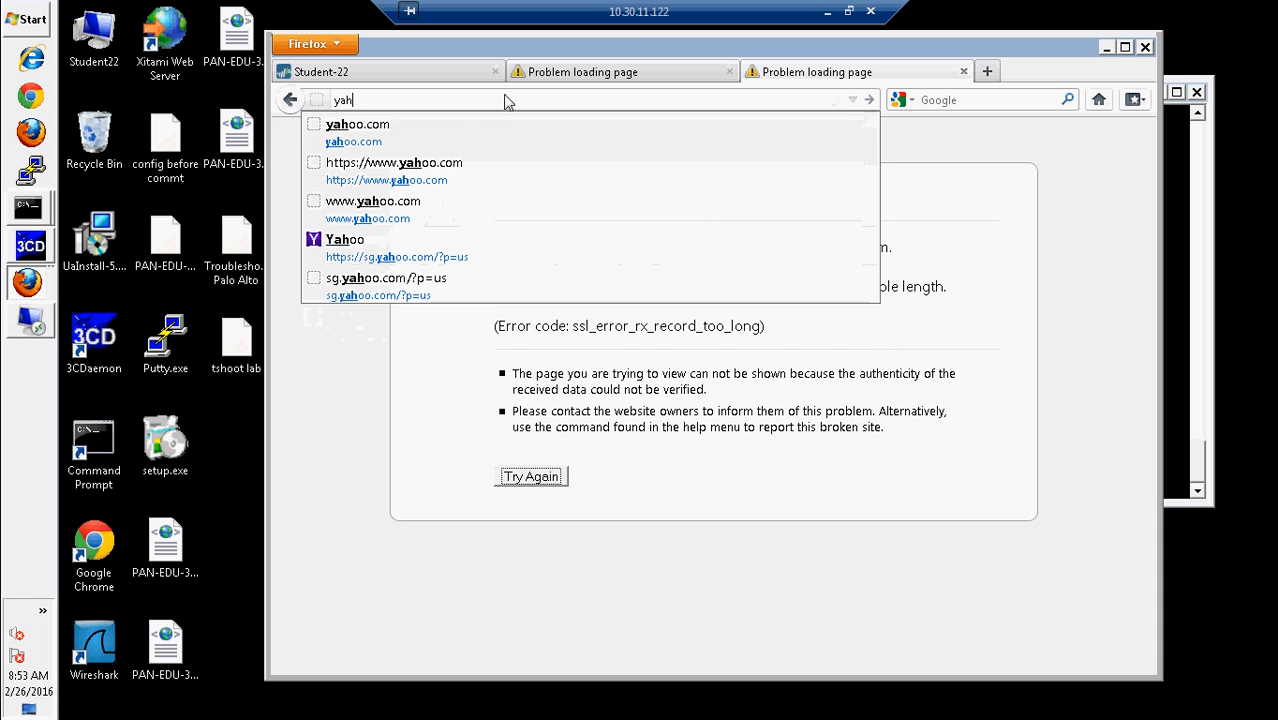
pyautogui.click(405, 137)
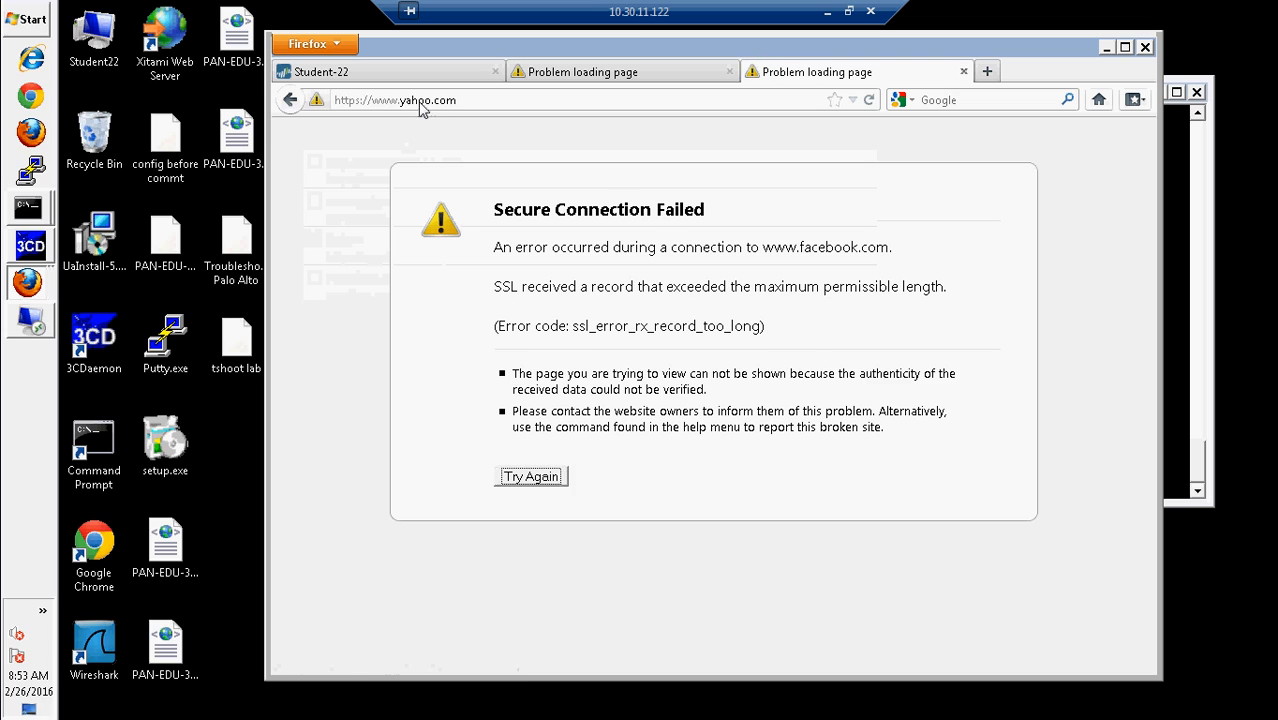
pyautogui.click(538, 72)
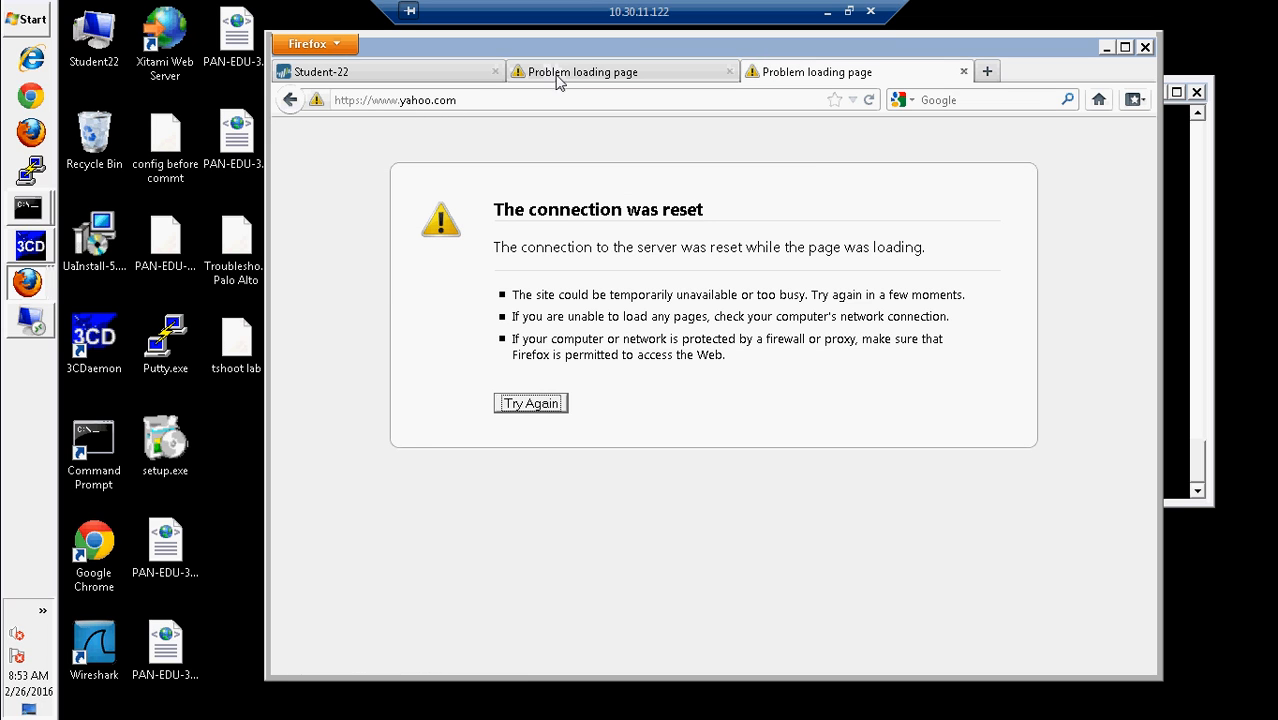
pyautogui.click(484, 101)
pyautogui.click(484, 101)
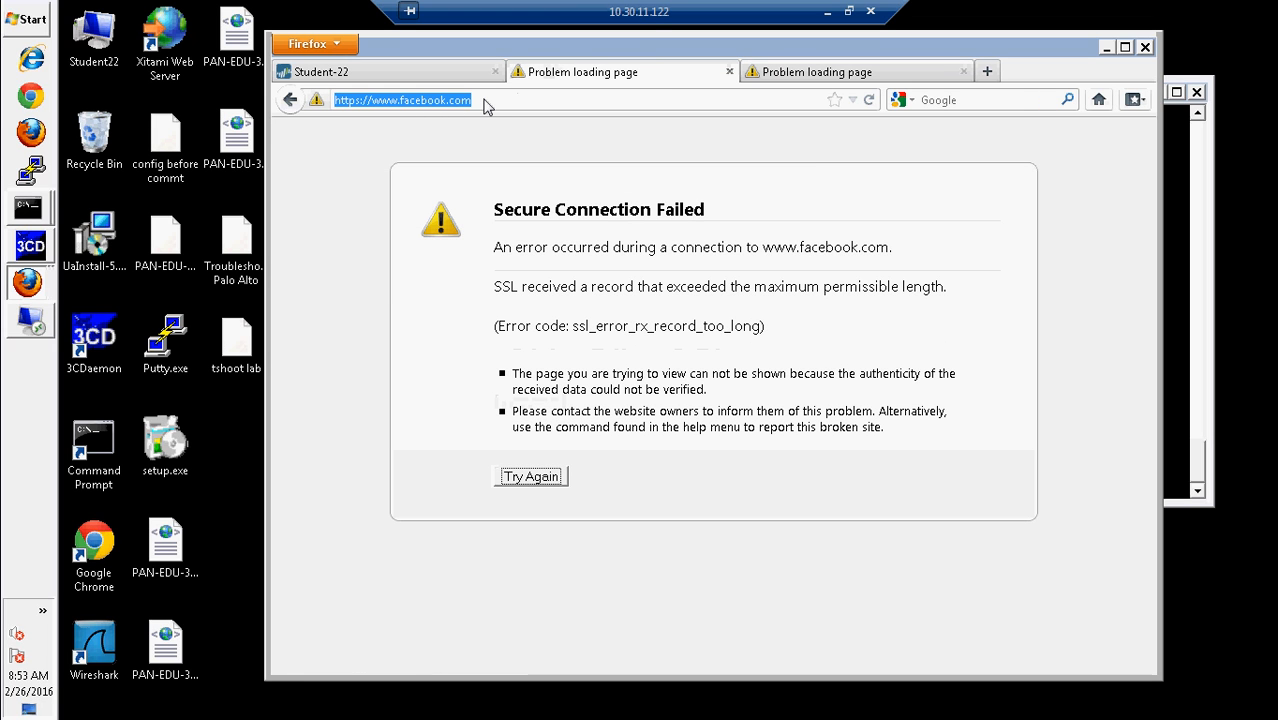
pyautogui.write('www.')
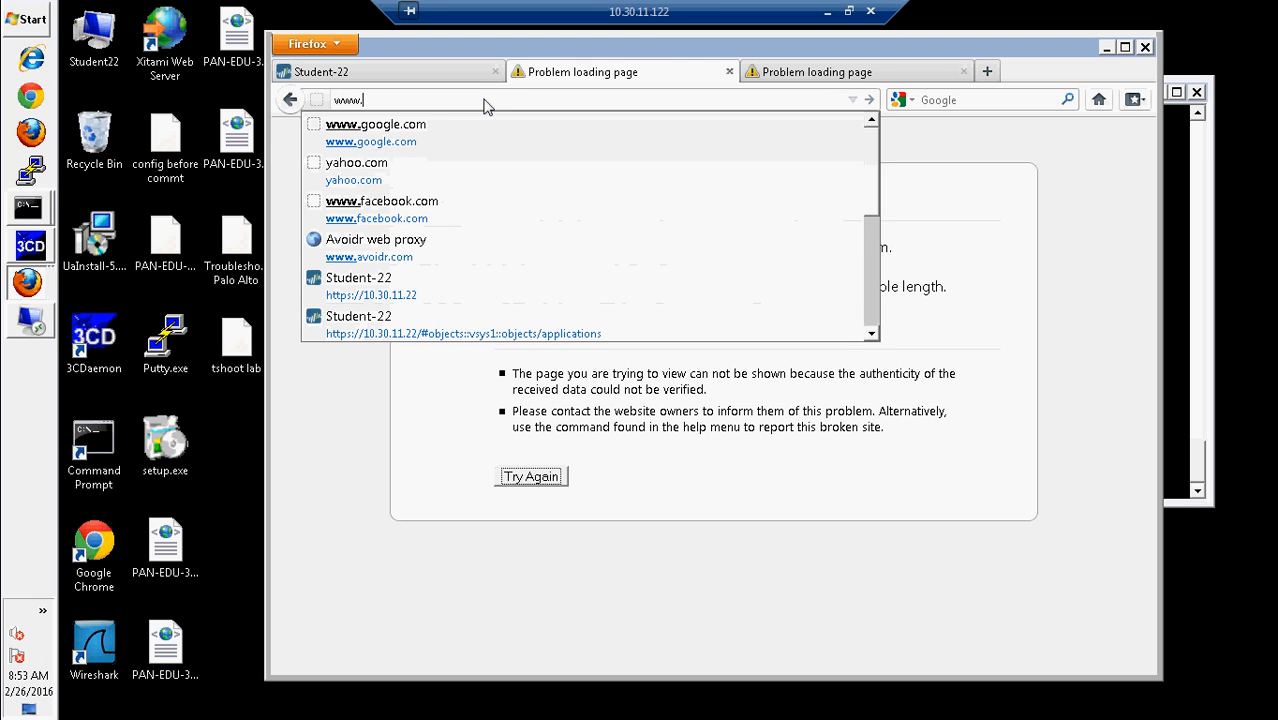
pyautogui.write('uba')
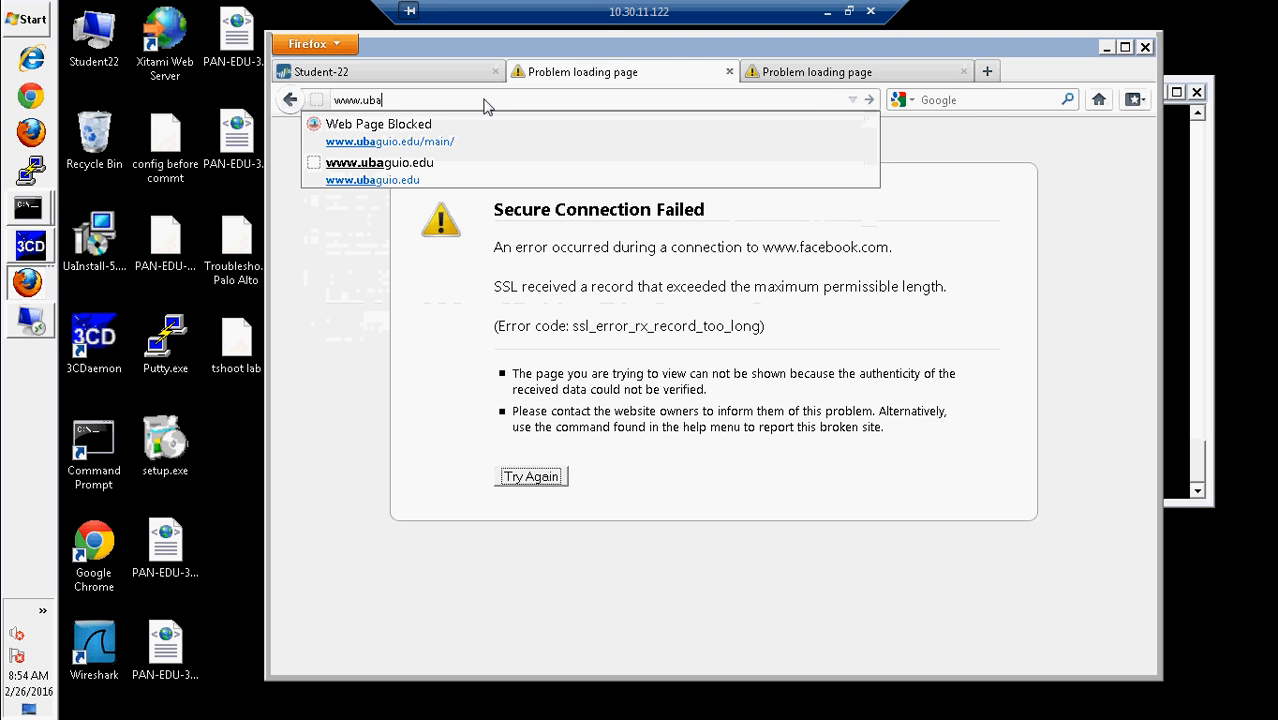
pyautogui.click(446, 134)
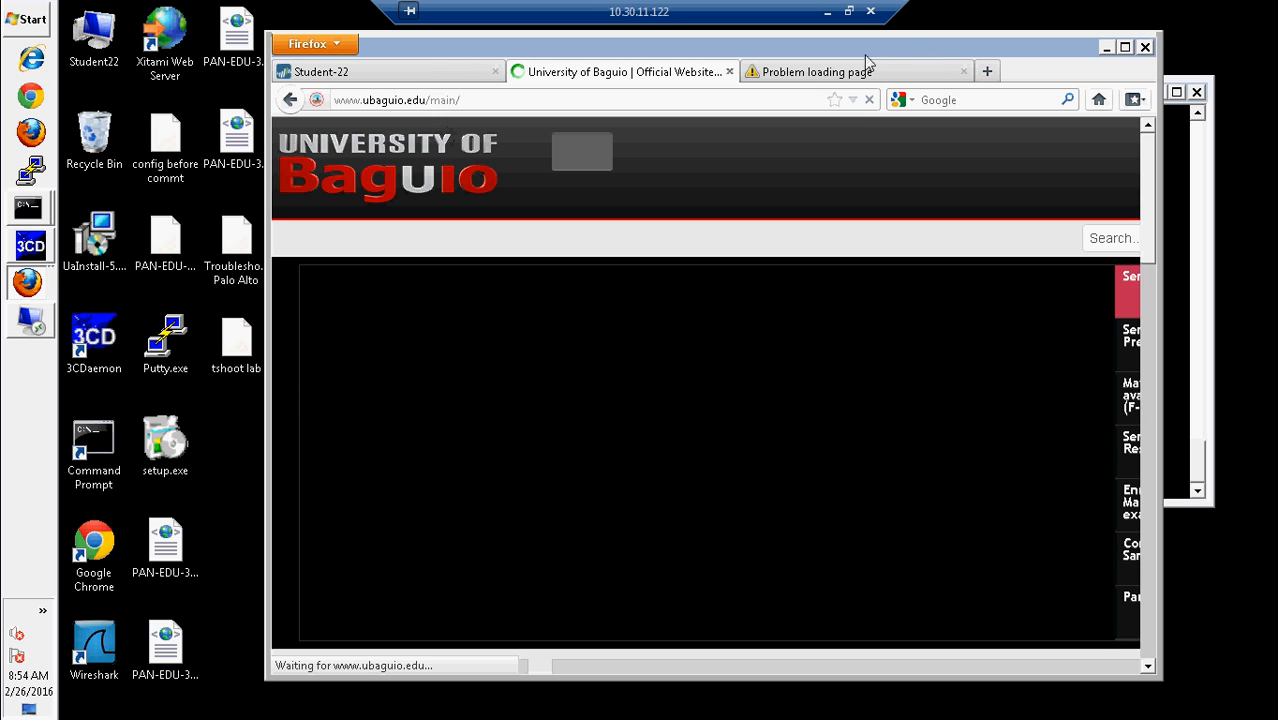
pyautogui.click(848, 72)
pyautogui.click(471, 104)
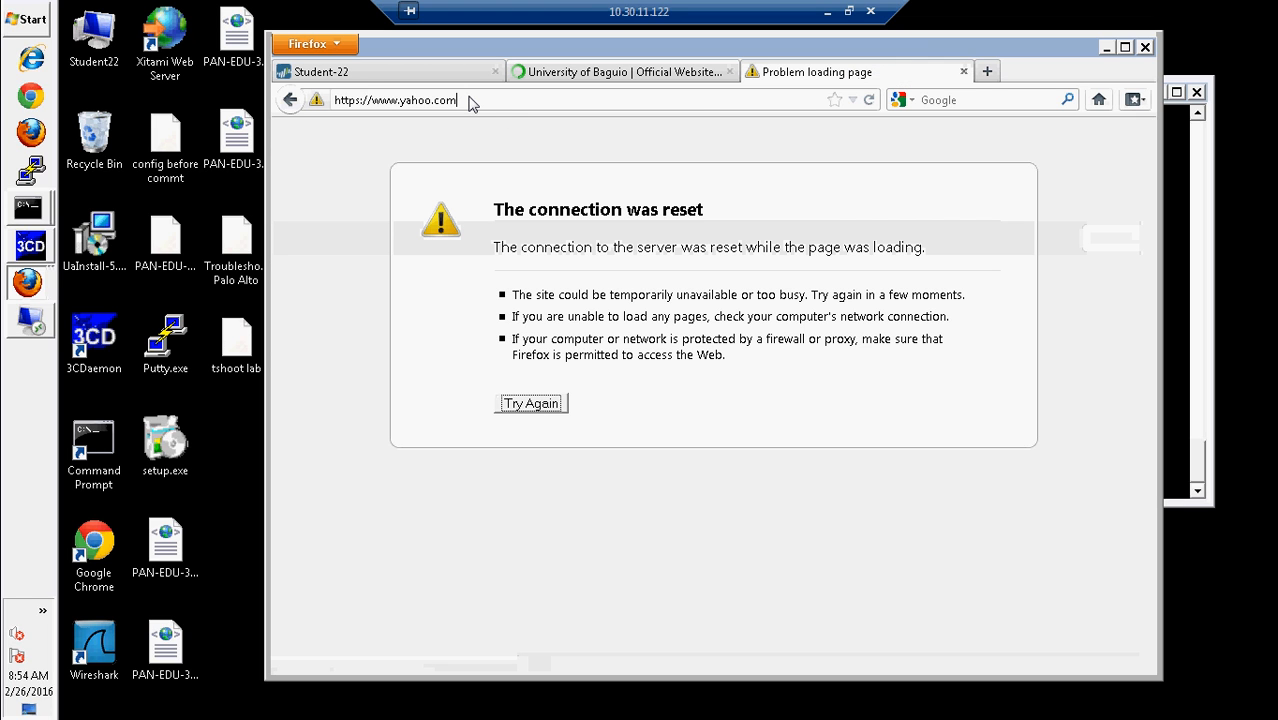
pyautogui.write('goo')
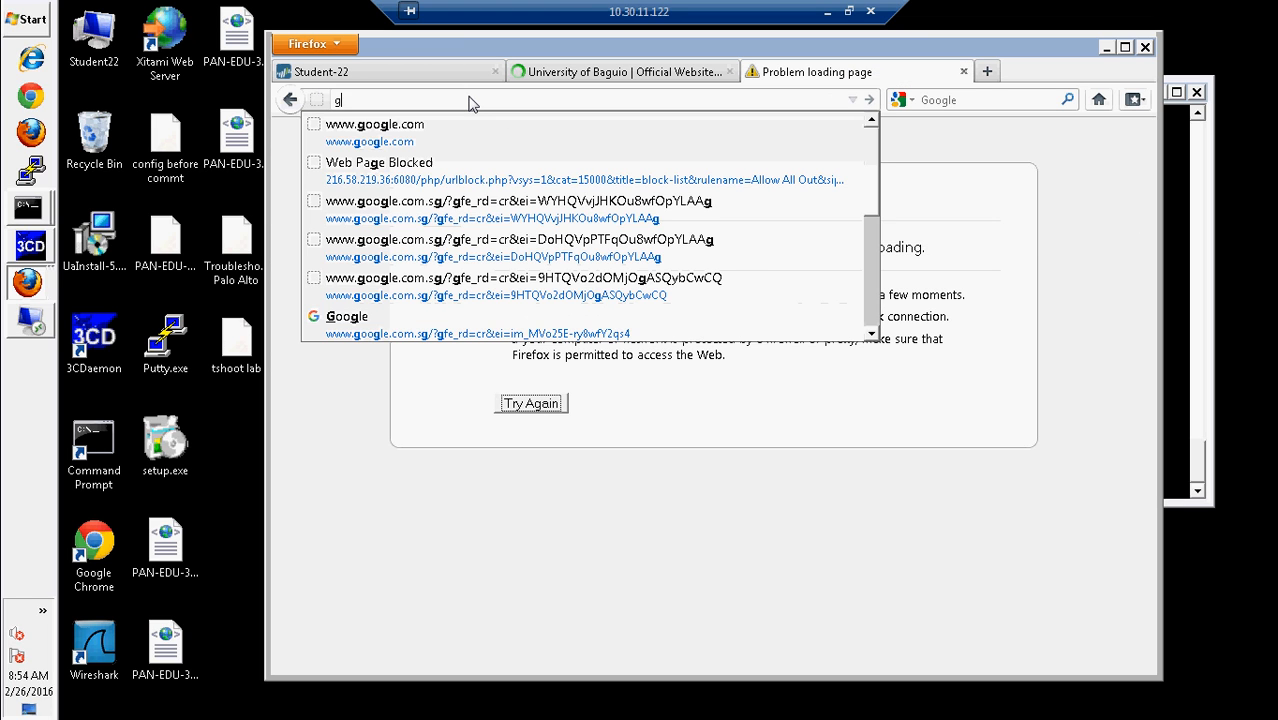
pyautogui.click(394, 138)
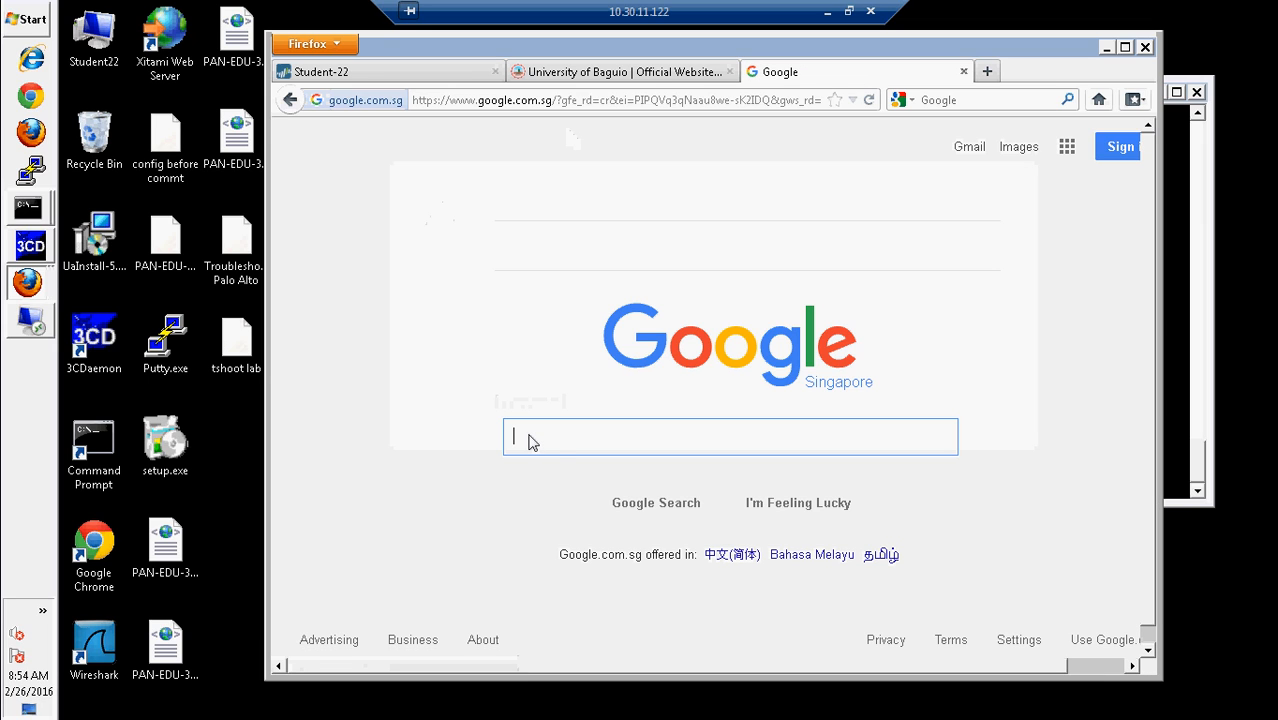
# - Search Google for "university of london", open the University of London home page, and check the category shown for the site
pyautogui.write('unver')
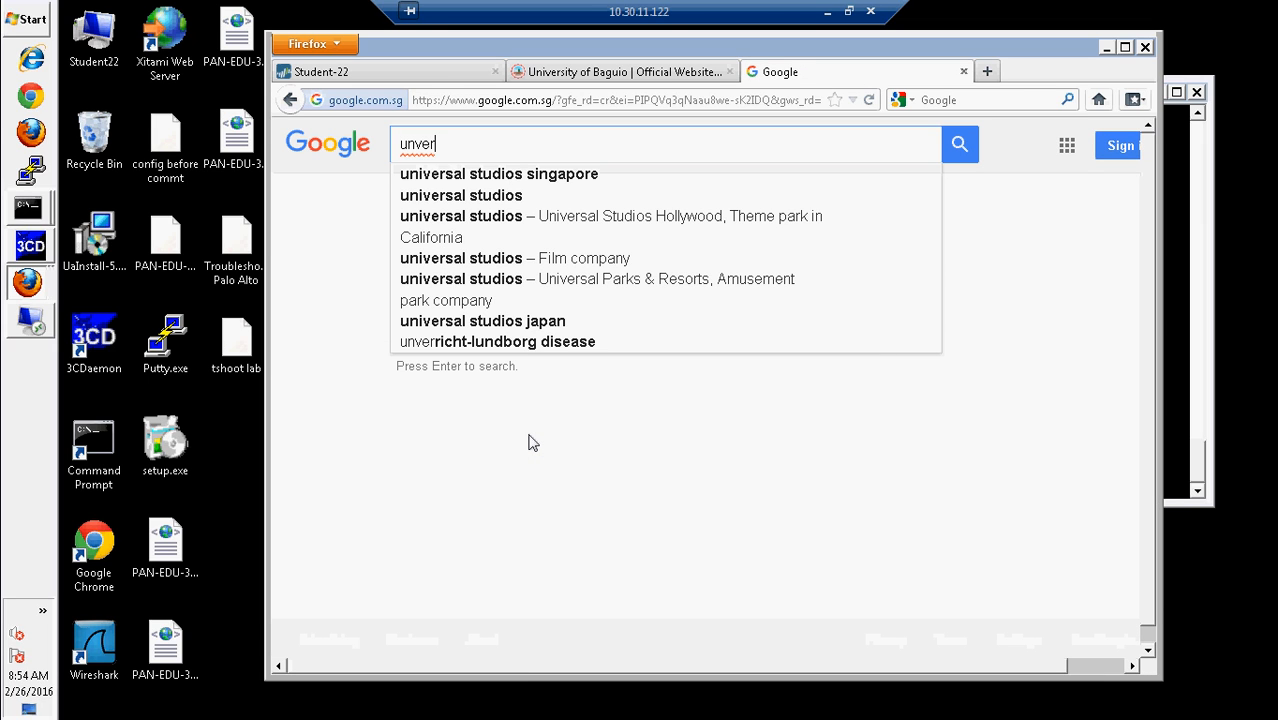
pyautogui.press('BackSpace')
pyautogui.press('BackSpace')
pyautogui.press('BackSpace')
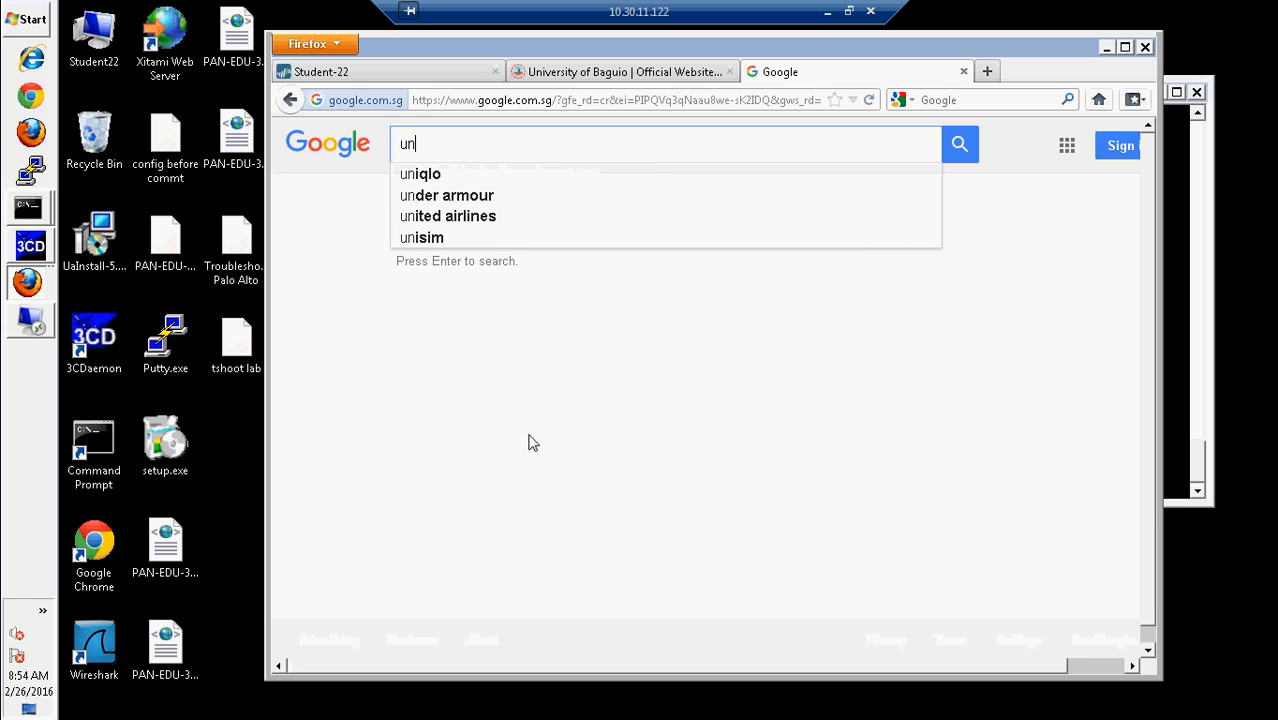
pyautogui.write('iversity')
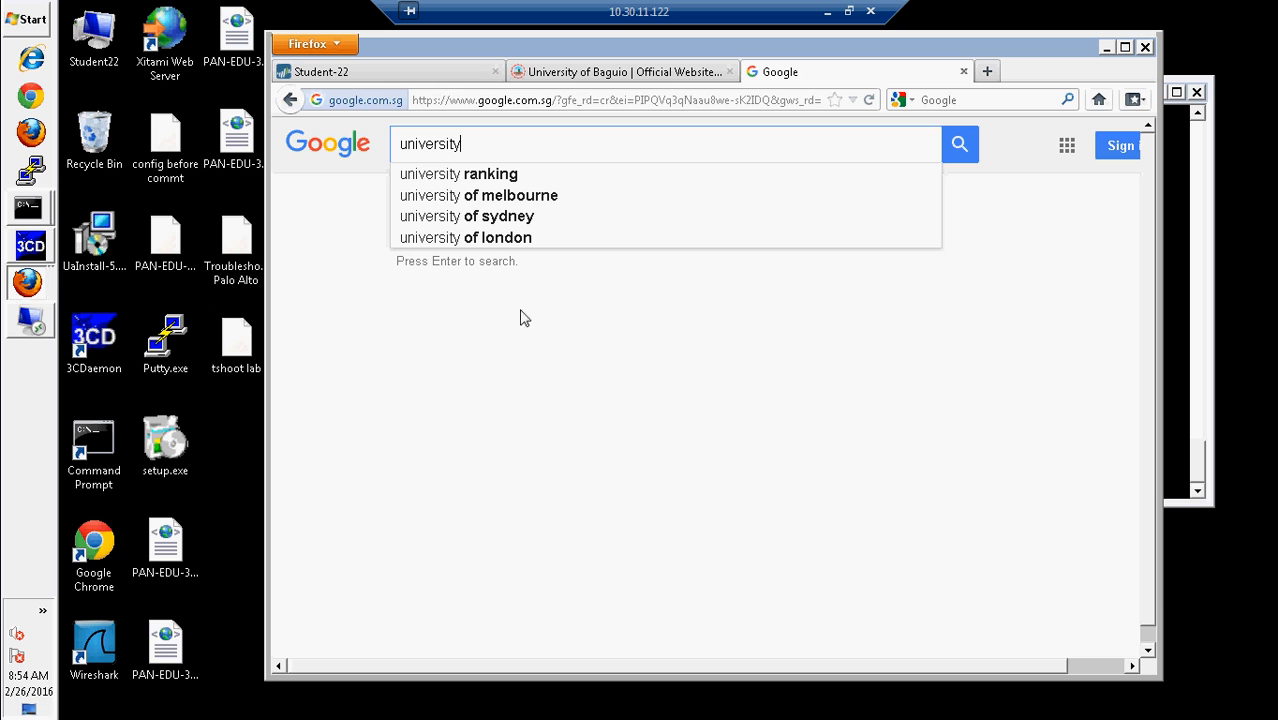
pyautogui.click(492, 238)
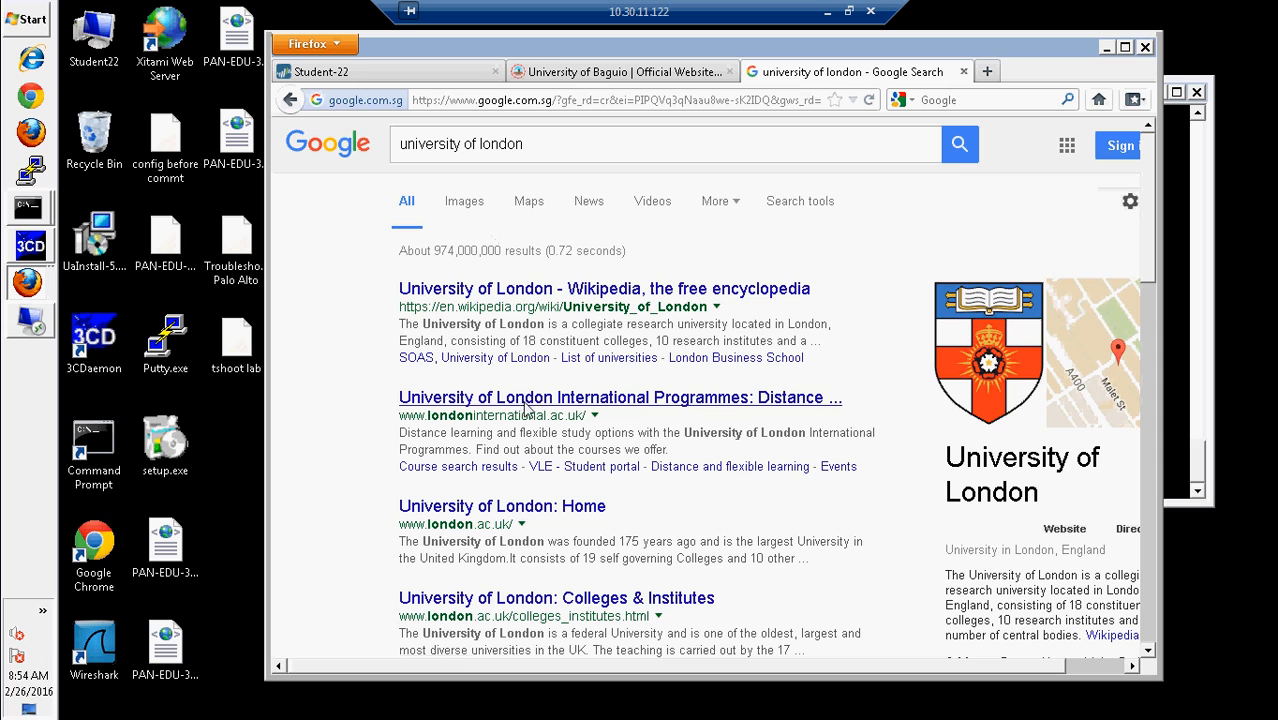
pyautogui.click(495, 510)
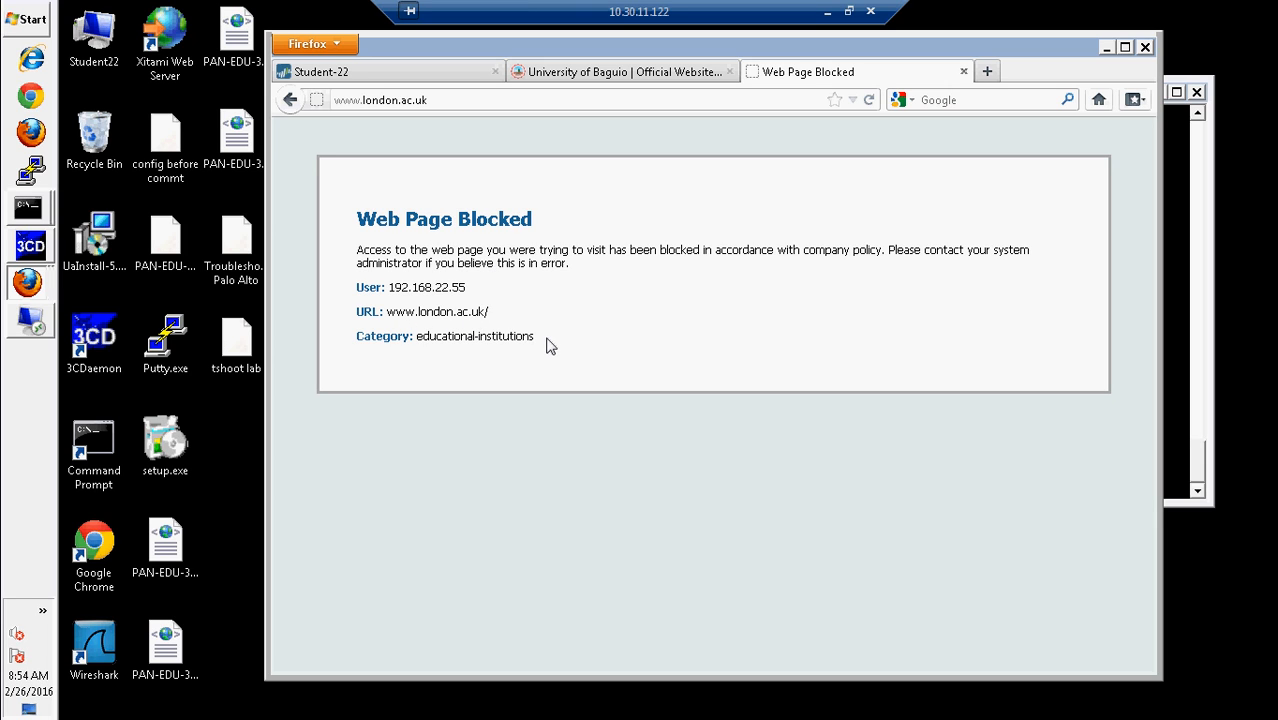
pyautogui.moveTo(548, 344); pyautogui.dragTo(418, 342)
pyautogui.click(577, 295)
# - Return to the maximized firewall interface, close the commit result, and expand the Facebook-access profile's full list of allowed categories
pyautogui.click(380, 79)
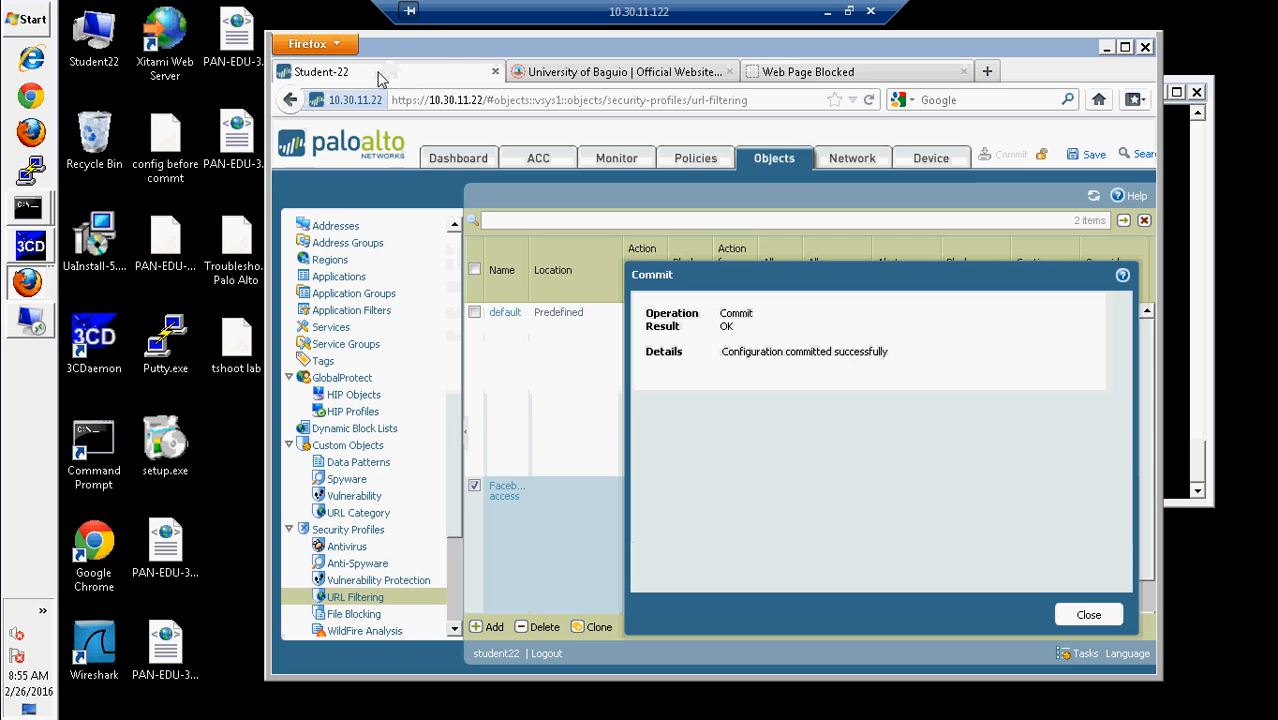
pyautogui.click(1125, 48)
pyautogui.click(887, 558)
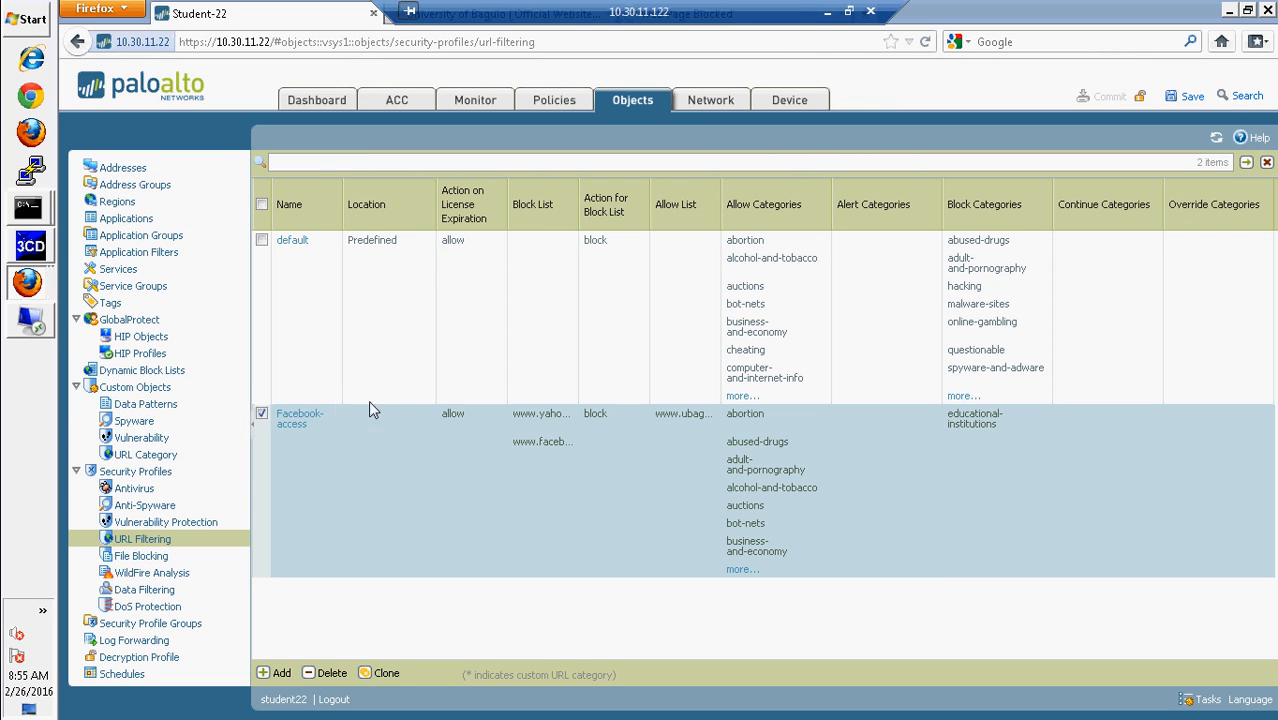
pyautogui.click(739, 571)
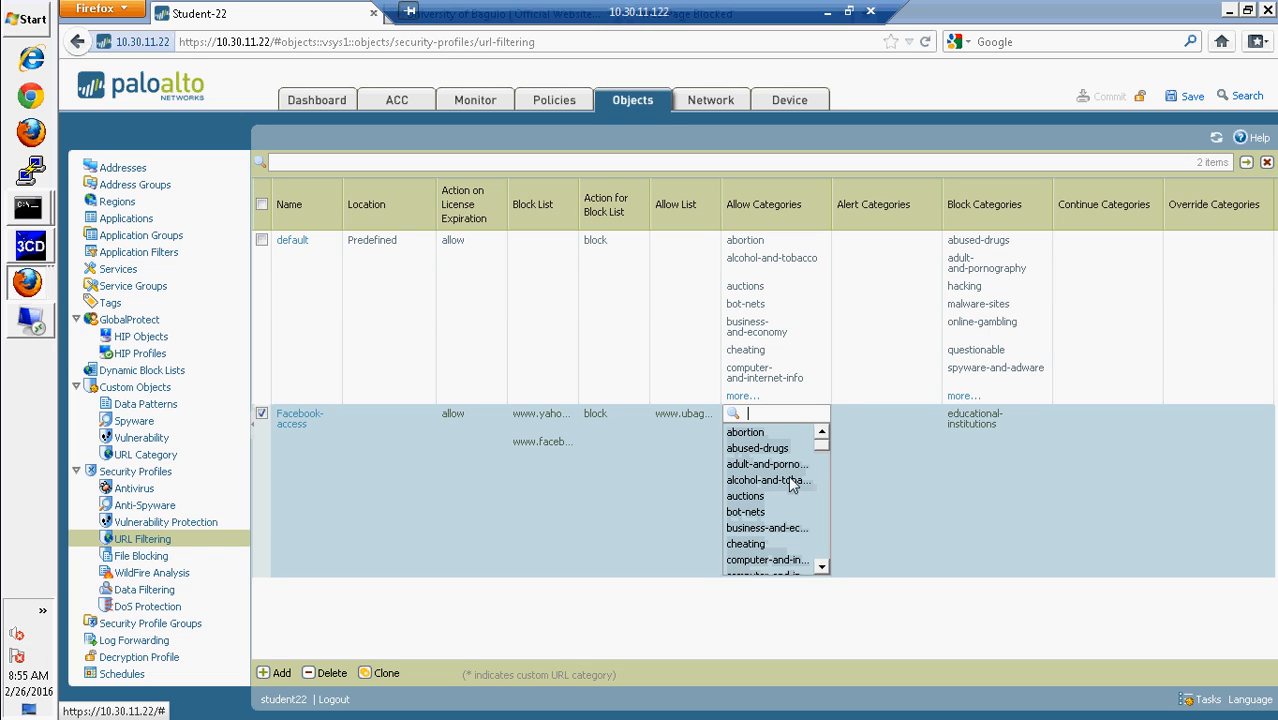
pyautogui.moveTo(821, 452)
pyautogui.mouseDown()
pyautogui.moveTo(822, 502)
pyautogui.moveTo(822, 440)
pyautogui.mouseUp()
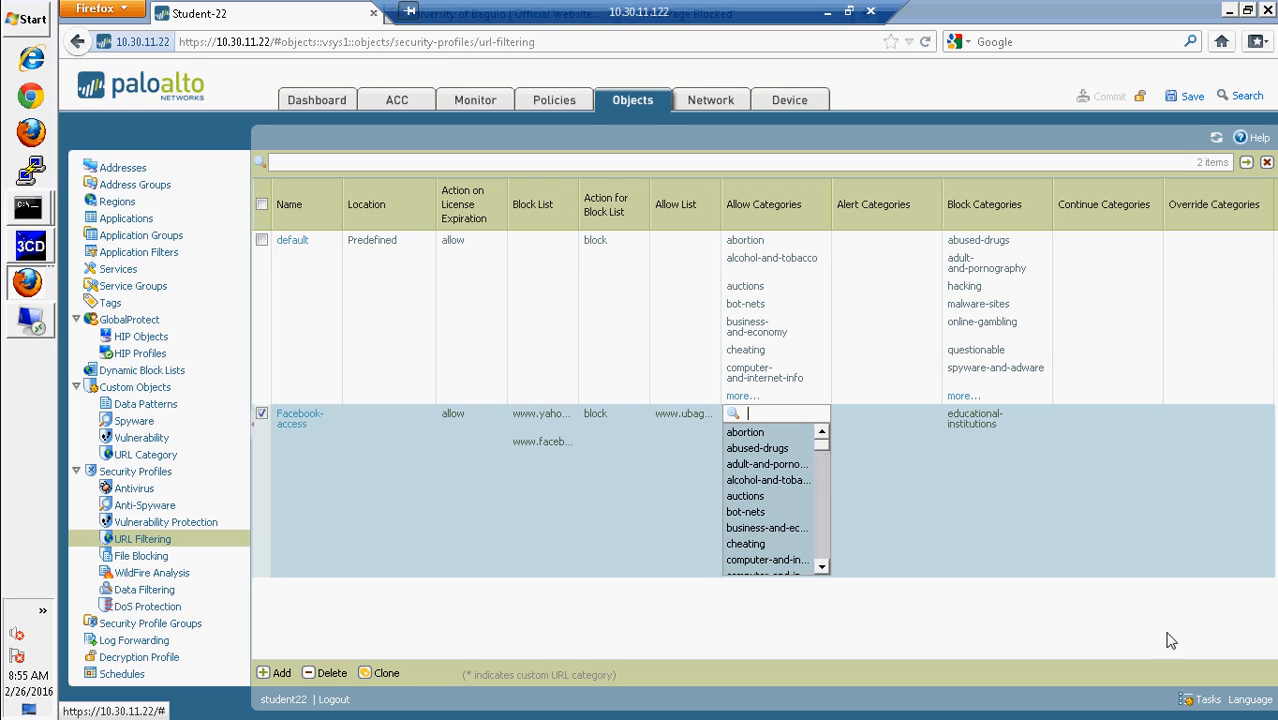
pyautogui.click(827, 14)
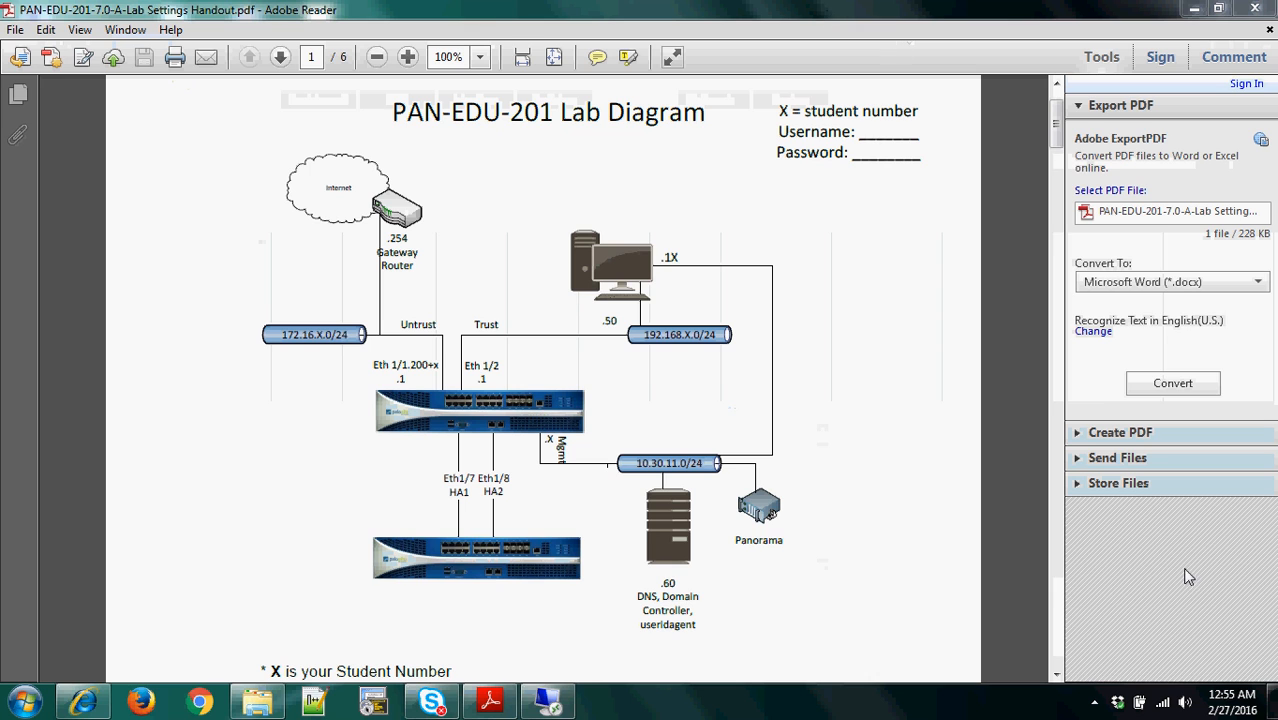
pyautogui.click(1093, 704)
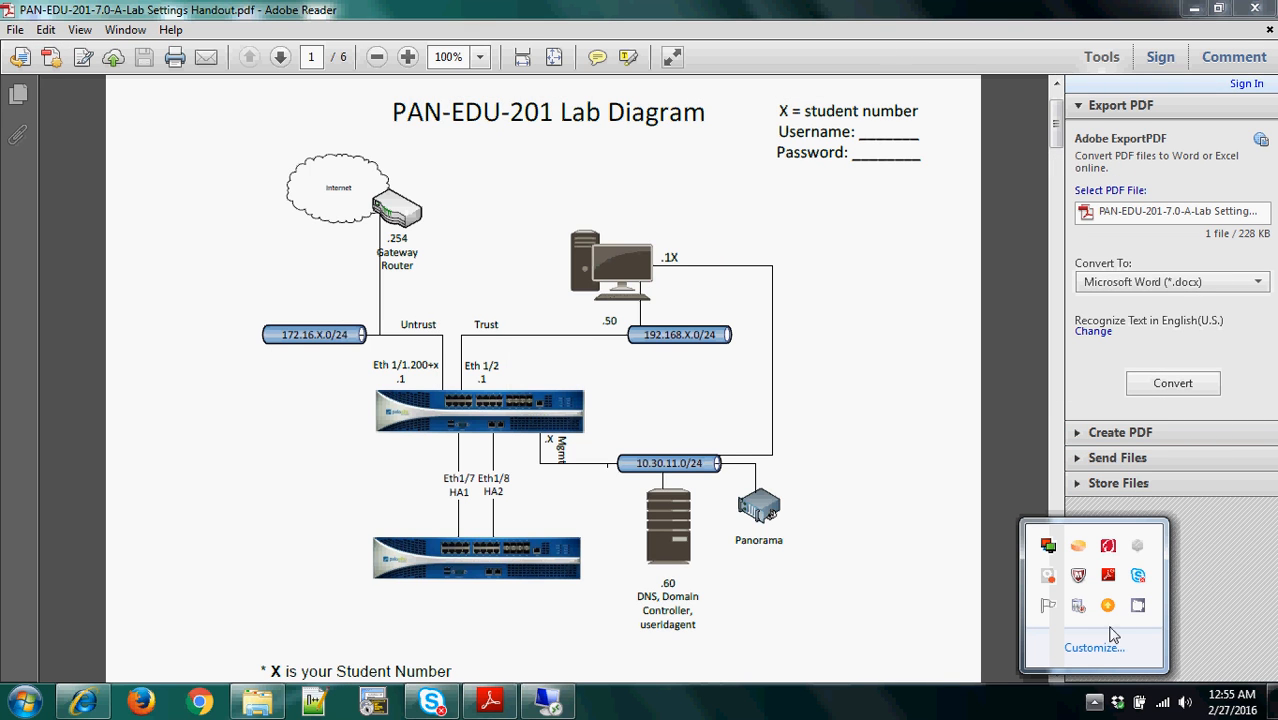